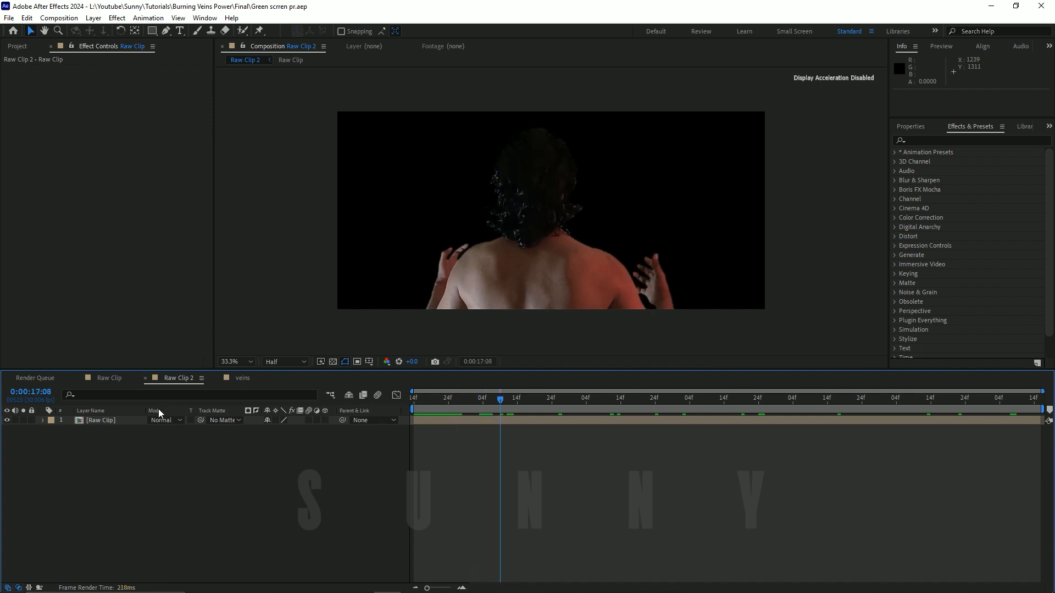
Step: Open the nested Raw Clip composition and compare Raw Clip.mp4 with its effects switched off and back on
{"action": "double_click", "coordinate": [113, 424]}
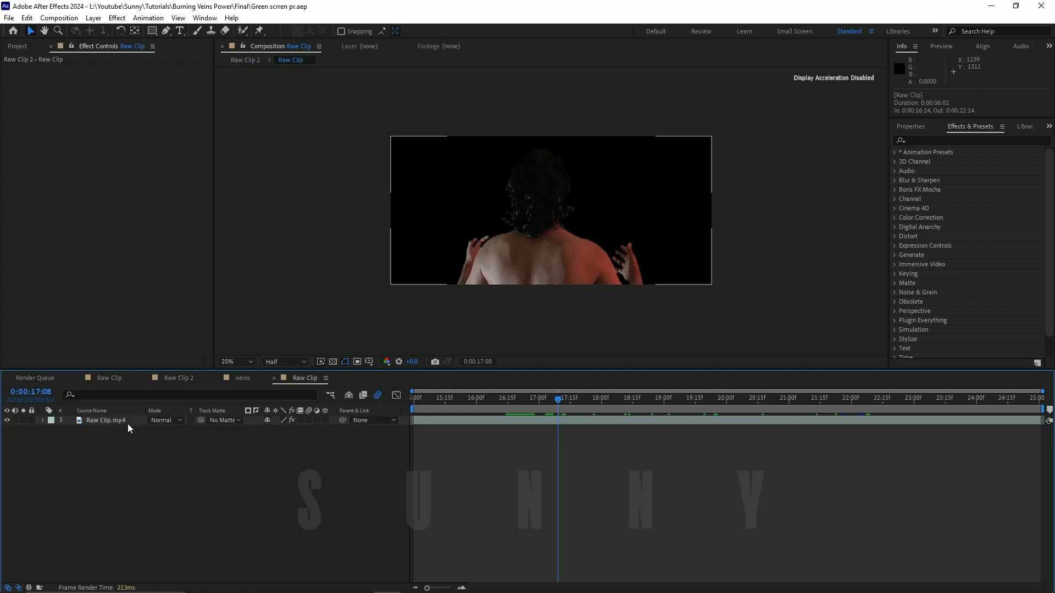
{"action": "left_click", "coordinate": [120, 420]}
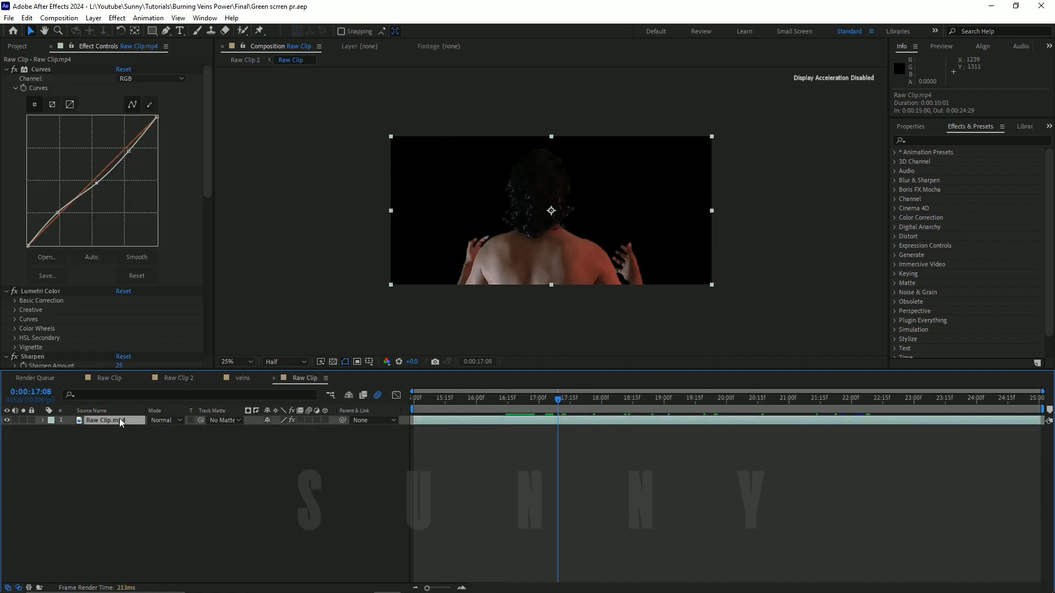
{"action": "left_click", "coordinate": [293, 420]}
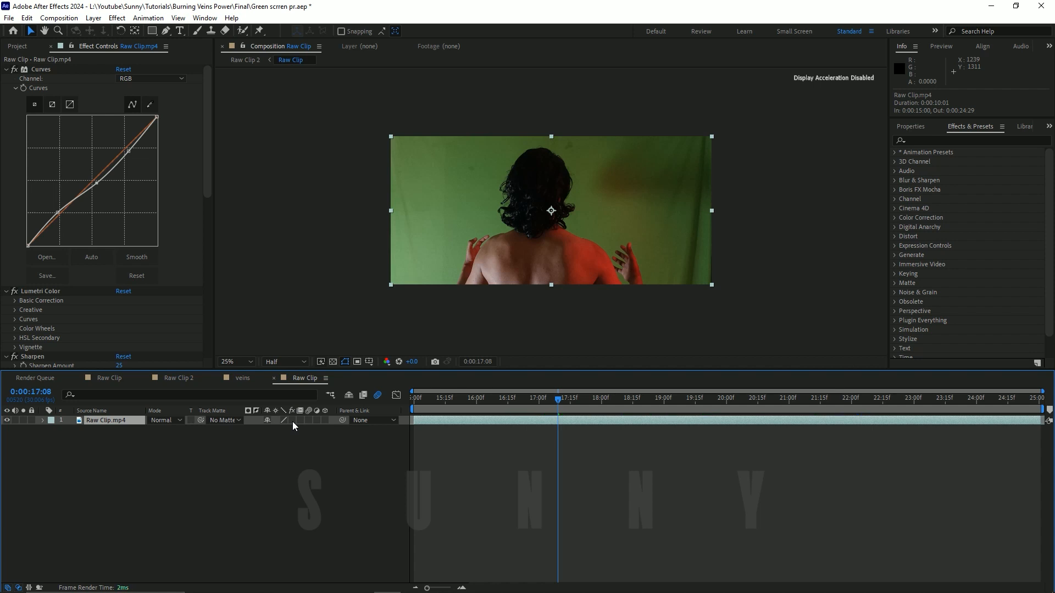
{"action": "left_click", "coordinate": [292, 420]}
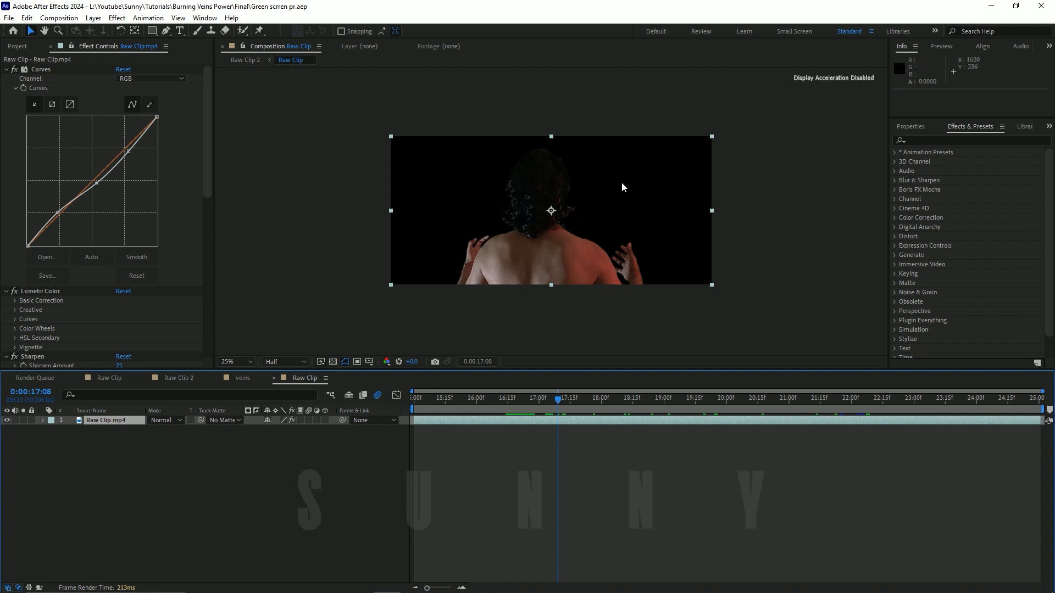
{"action": "left_click", "coordinate": [324, 514]}
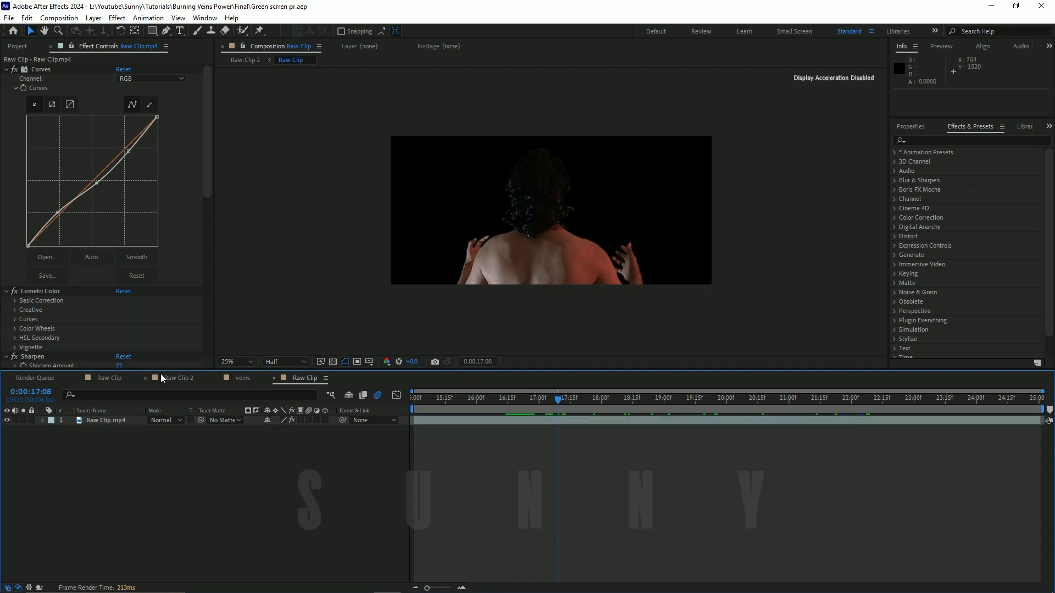
Step: Close the veins and nested Raw Clip timelines and return to the first frame of Raw Clip 2
{"action": "left_click", "coordinate": [214, 377]}
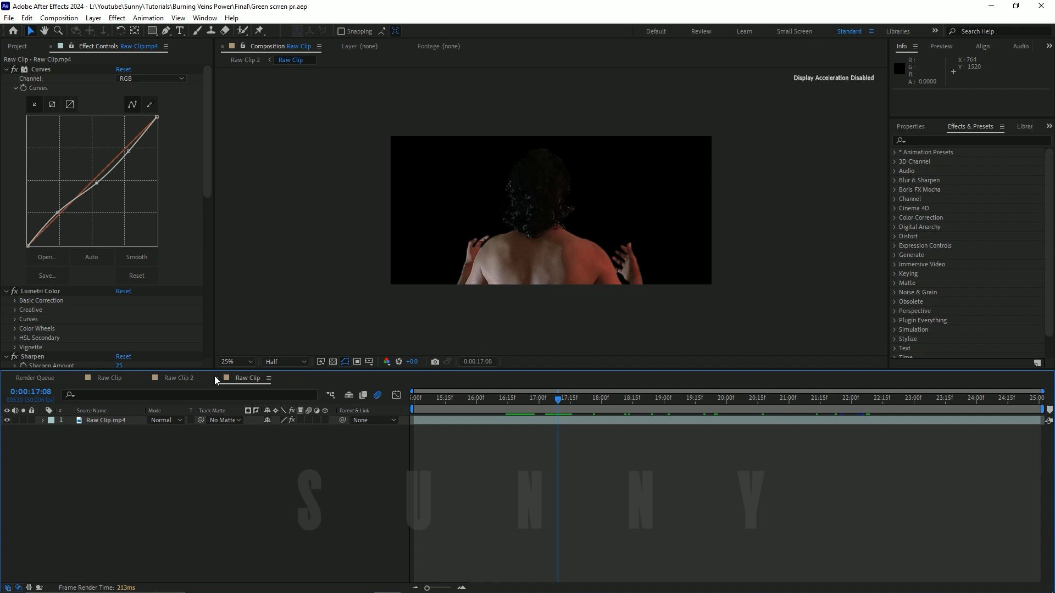
{"action": "left_click", "coordinate": [216, 378]}
{"action": "left_click_drag", "start_coordinate": [440, 399], "coordinate": [415, 406]}
{"action": "left_click", "coordinate": [175, 477]}
{"action": "left_click", "coordinate": [101, 422]}
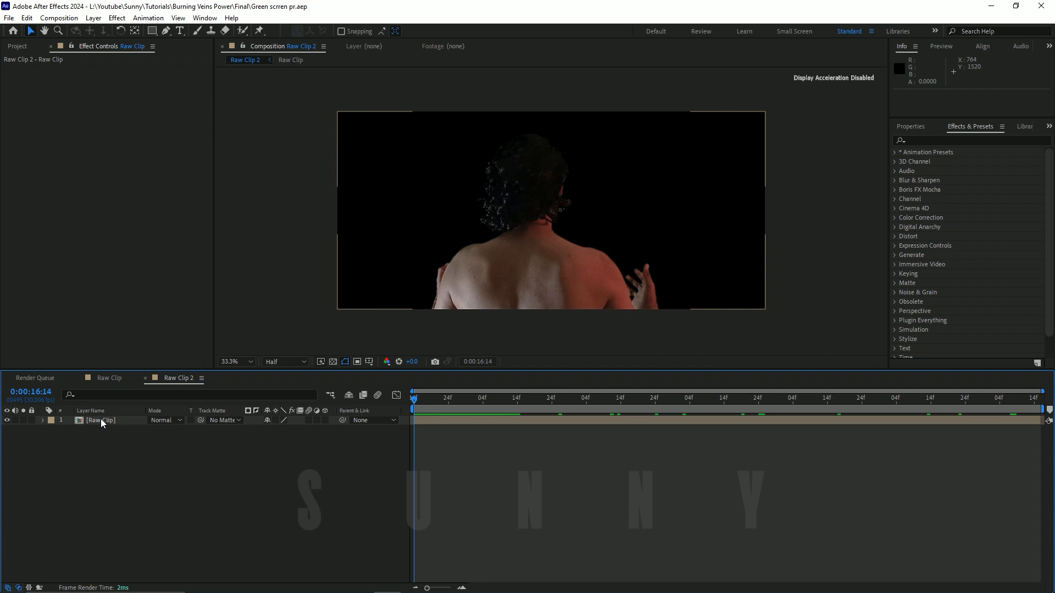
{"action": "left_click", "coordinate": [101, 420]}
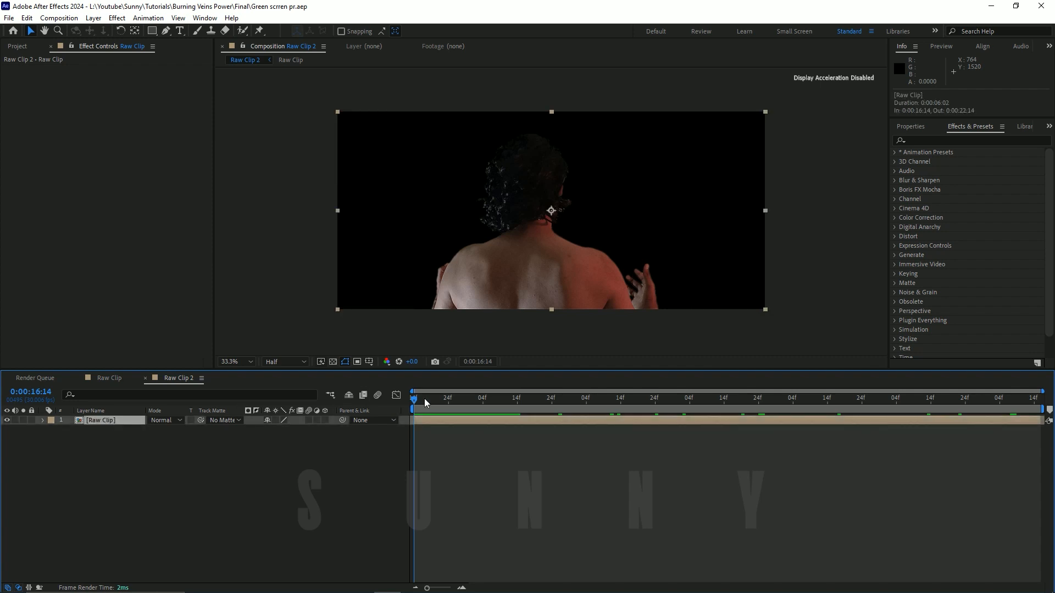
{"action": "left_click_drag", "start_coordinate": [414, 400], "coordinate": [375, 407]}
{"action": "left_click", "coordinate": [308, 454]}
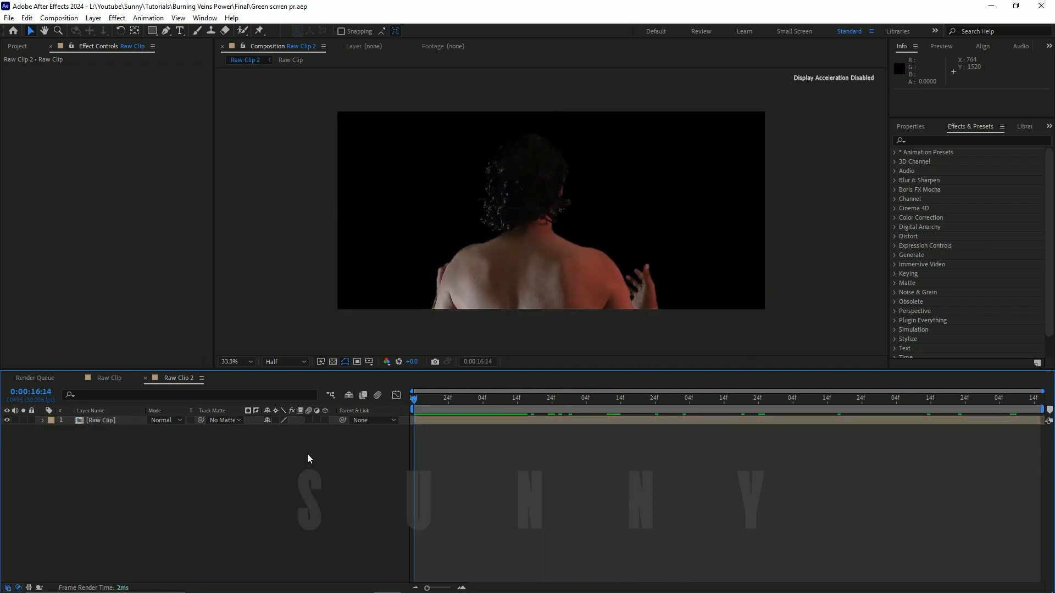
{"action": "left_click", "coordinate": [493, 306]}
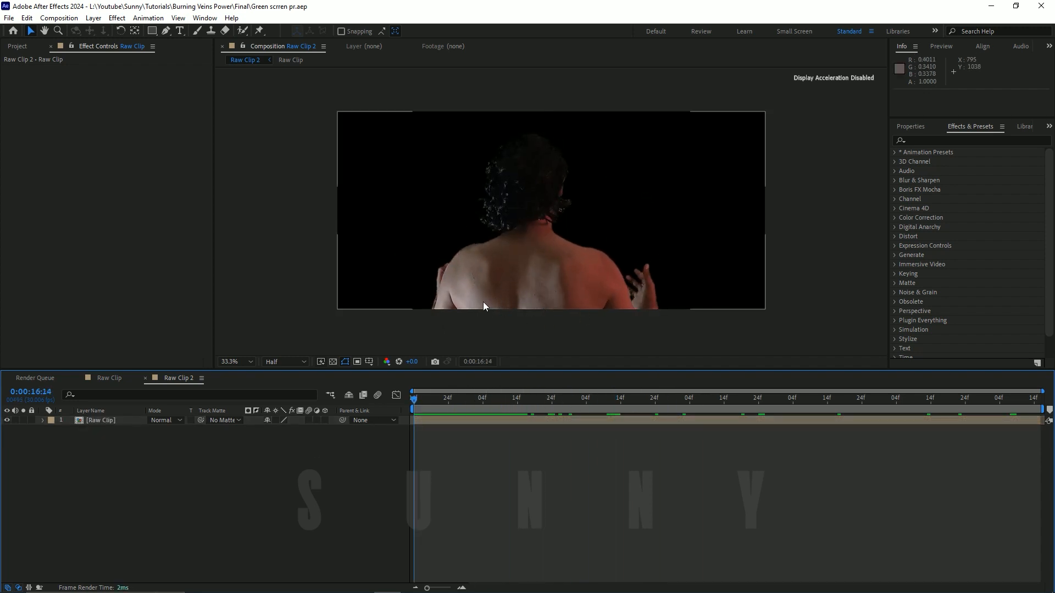
{"action": "left_click_drag", "start_coordinate": [434, 398], "coordinate": [342, 410]}
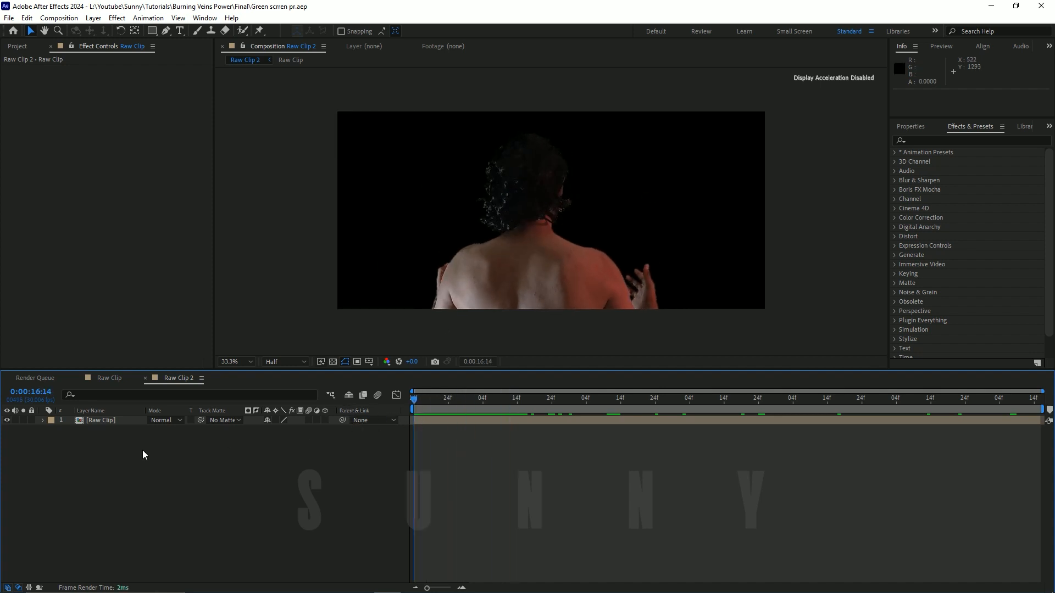
Step: Set up the Raw Clip layer in Raw Clip 2 for tracking in Boris FX Mocha
{"action": "left_click", "coordinate": [107, 422]}
{"action": "left_click", "coordinate": [154, 21]}
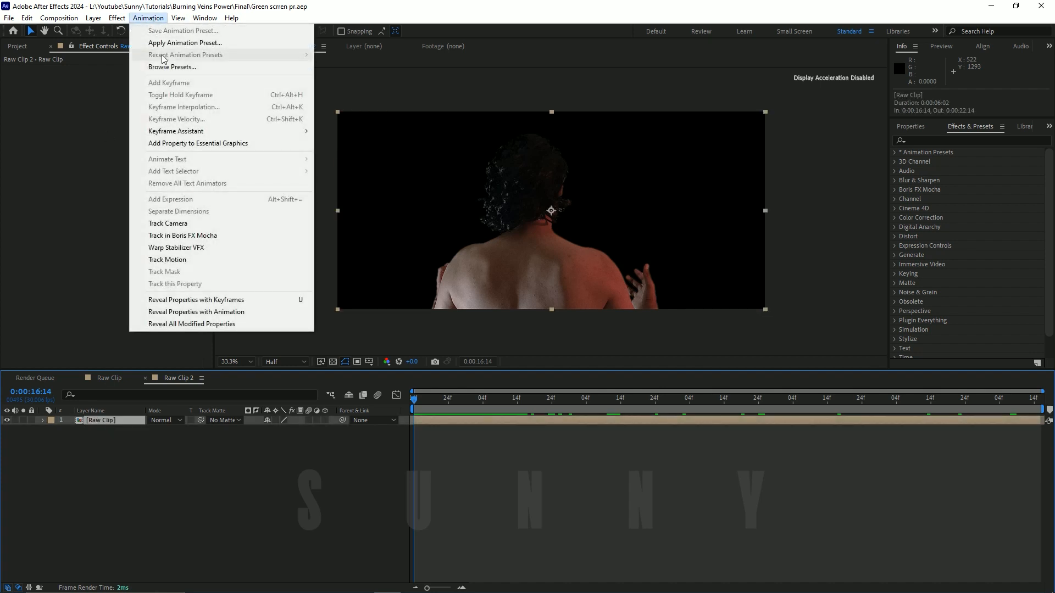
{"action": "left_click", "coordinate": [186, 236]}
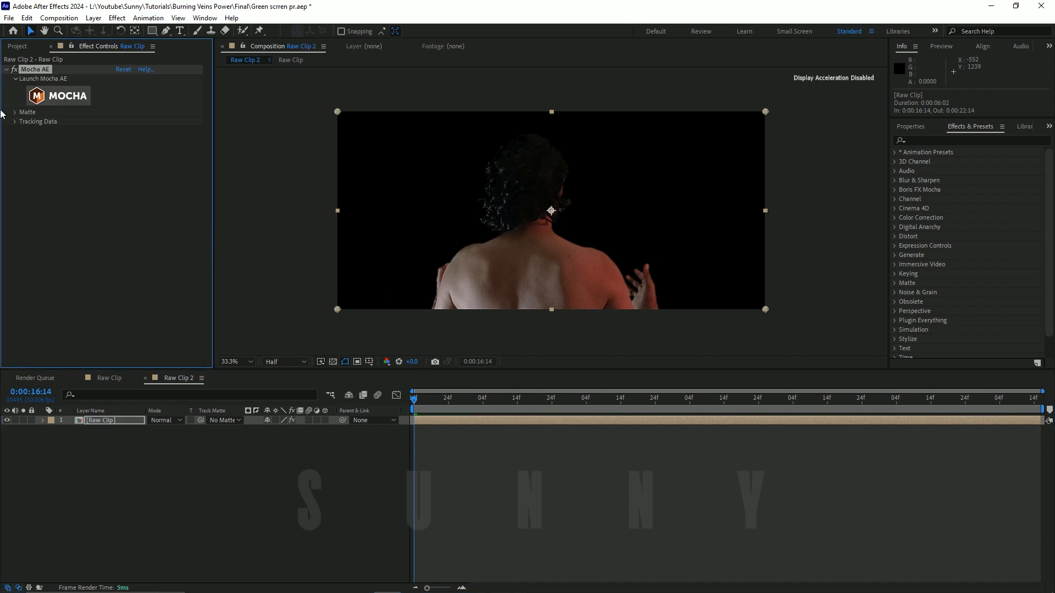
Step: Set the composition's preview resolution to Full, keep the playhead on the first frame, and save the project
{"action": "left_click", "coordinate": [292, 362]}
{"action": "left_click", "coordinate": [290, 389]}
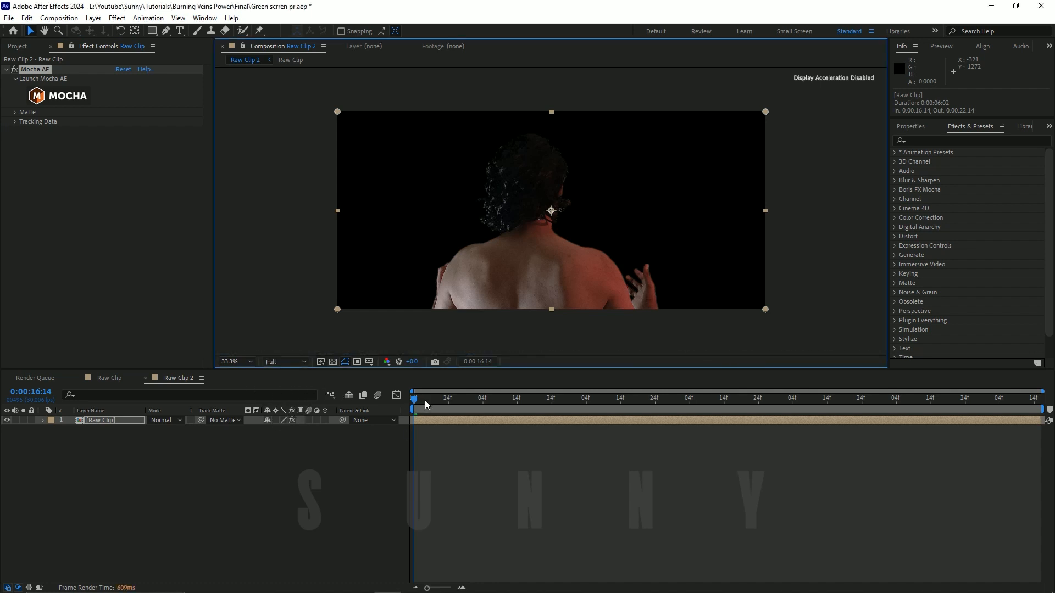
{"action": "left_click_drag", "start_coordinate": [425, 400], "coordinate": [338, 433]}
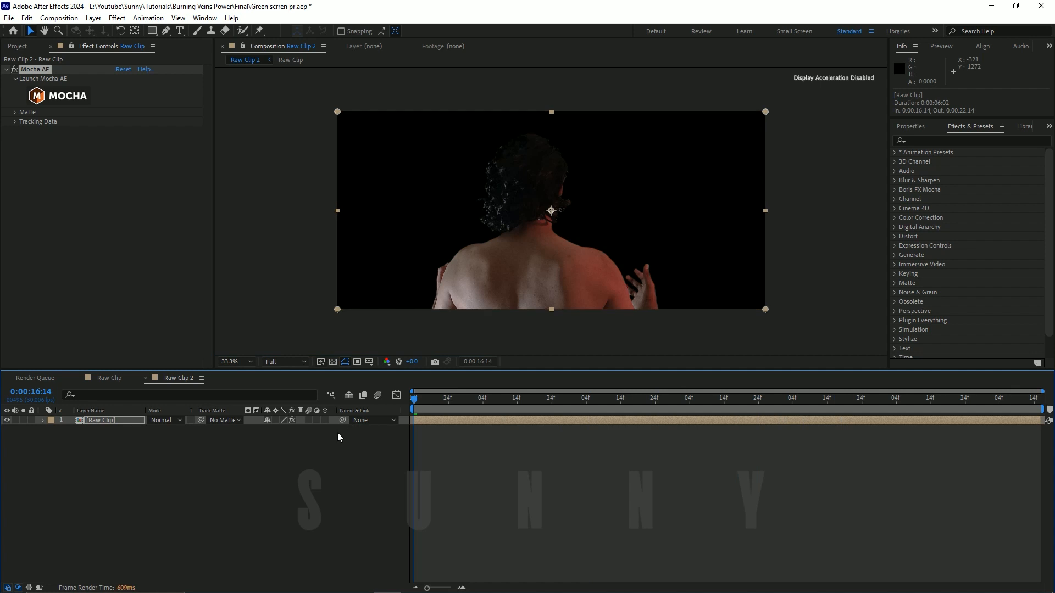
{"action": "key", "text": "s"}
{"action": "left_click", "coordinate": [43, 420]}
{"action": "left_click", "coordinate": [167, 458]}
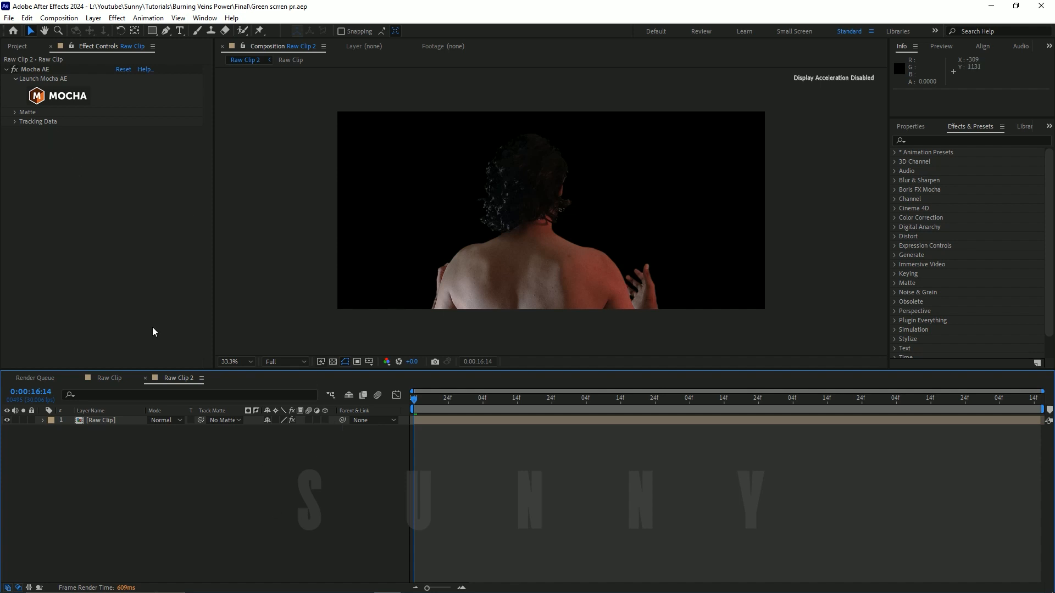
Step: Open the clip in Mocha AE, dismissing the welcome screen, and draw a closed spline around the man's shoulders and back
{"action": "left_click", "coordinate": [65, 98]}
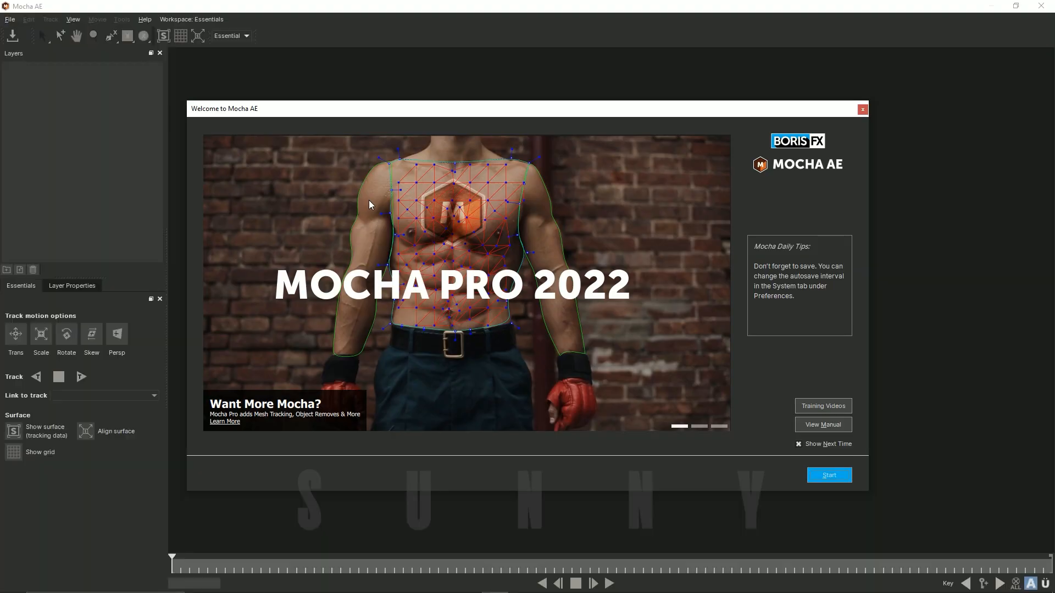
{"action": "left_click", "coordinate": [833, 471]}
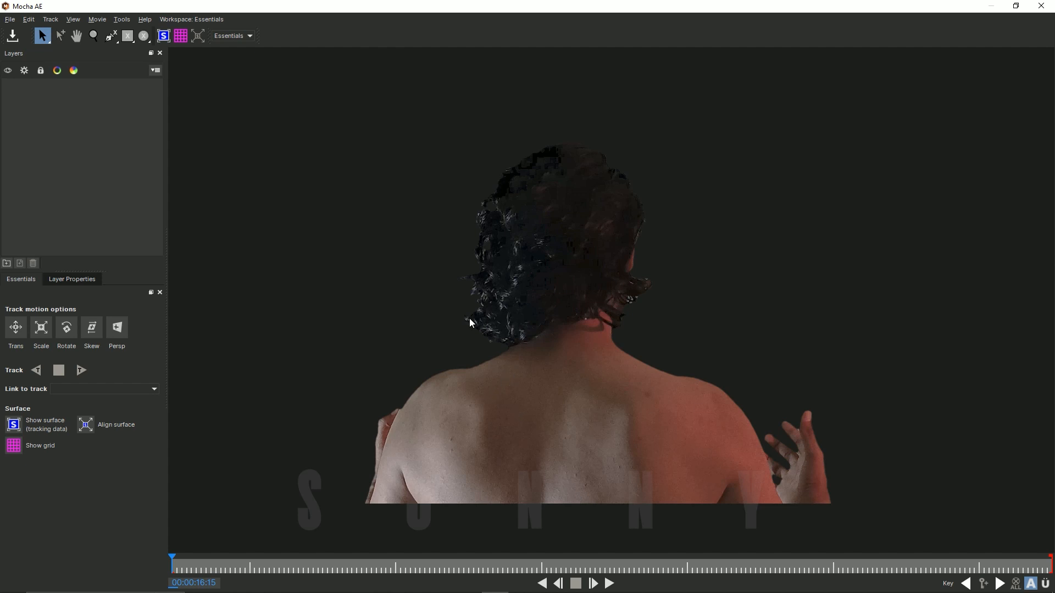
{"action": "left_click", "coordinate": [111, 36]}
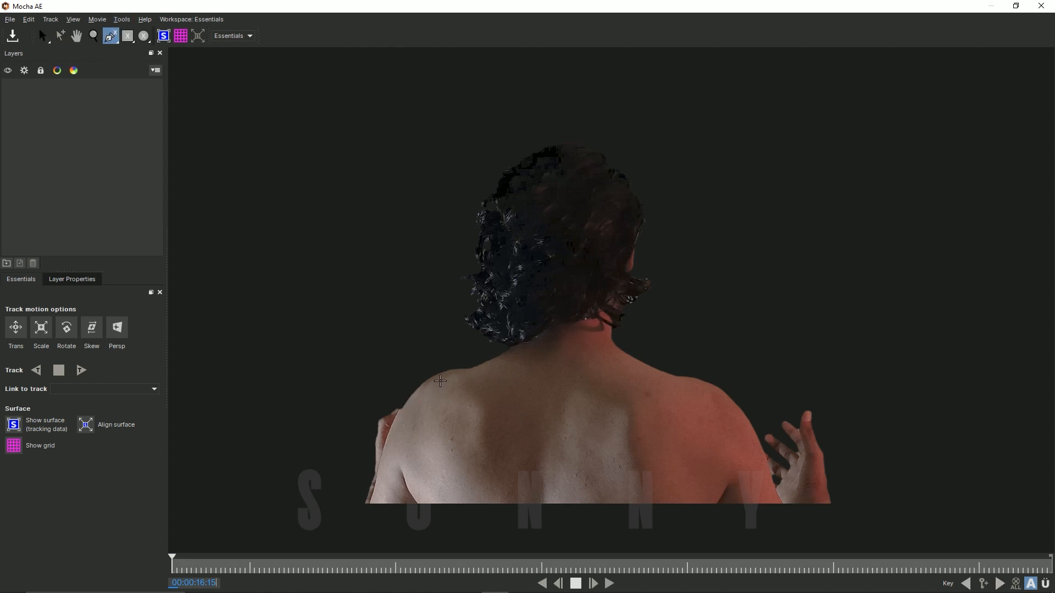
{"action": "left_click", "coordinate": [440, 381]}
{"action": "left_click", "coordinate": [481, 369]}
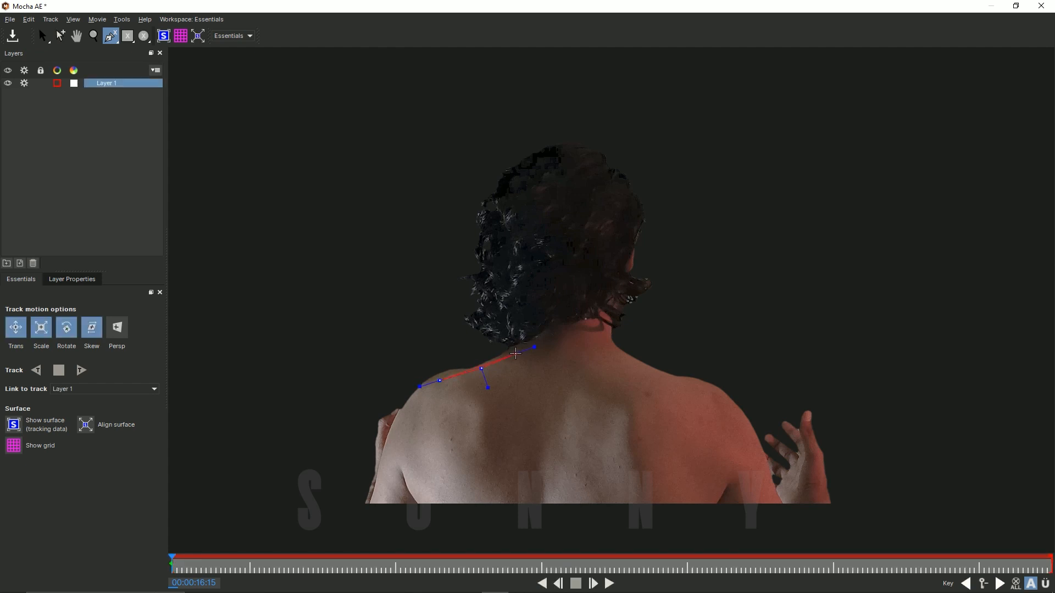
{"action": "left_click", "coordinate": [516, 352]}
{"action": "left_click", "coordinate": [557, 343]}
{"action": "left_click", "coordinate": [618, 350]}
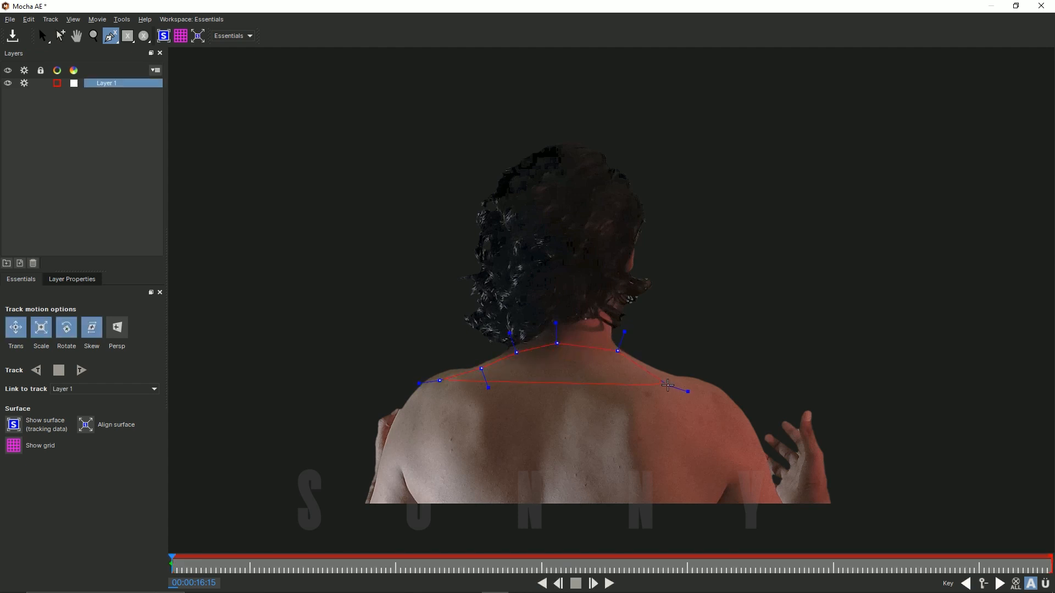
{"action": "left_click", "coordinate": [675, 380]}
{"action": "left_click", "coordinate": [725, 391]}
{"action": "left_click", "coordinate": [762, 448]}
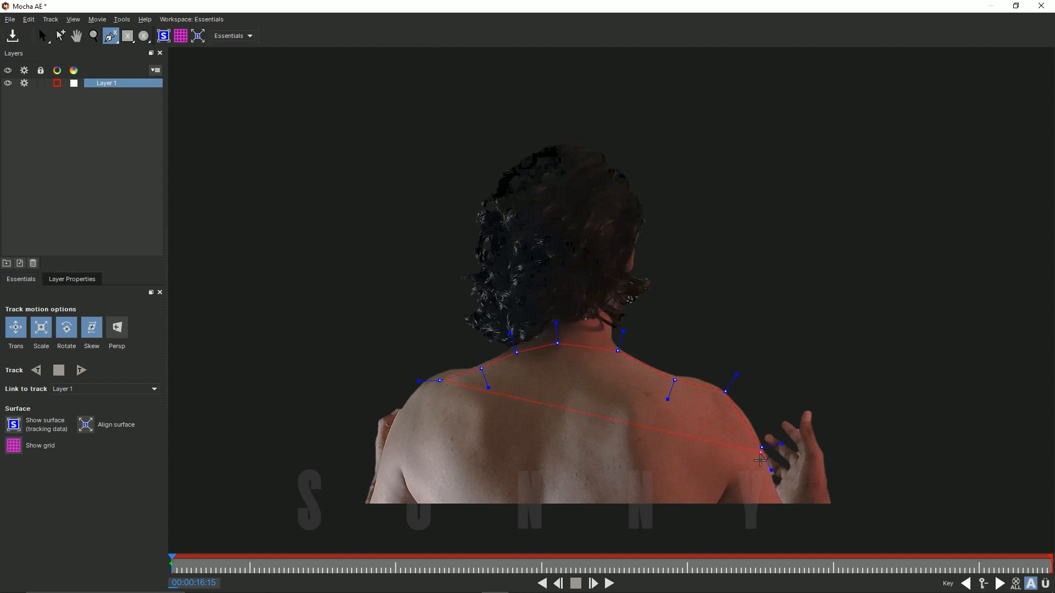
{"action": "left_click", "coordinate": [767, 494]}
{"action": "left_click", "coordinate": [726, 492]}
{"action": "left_click", "coordinate": [538, 497]}
{"action": "left_click", "coordinate": [415, 498]}
{"action": "right_click", "coordinate": [400, 427]}
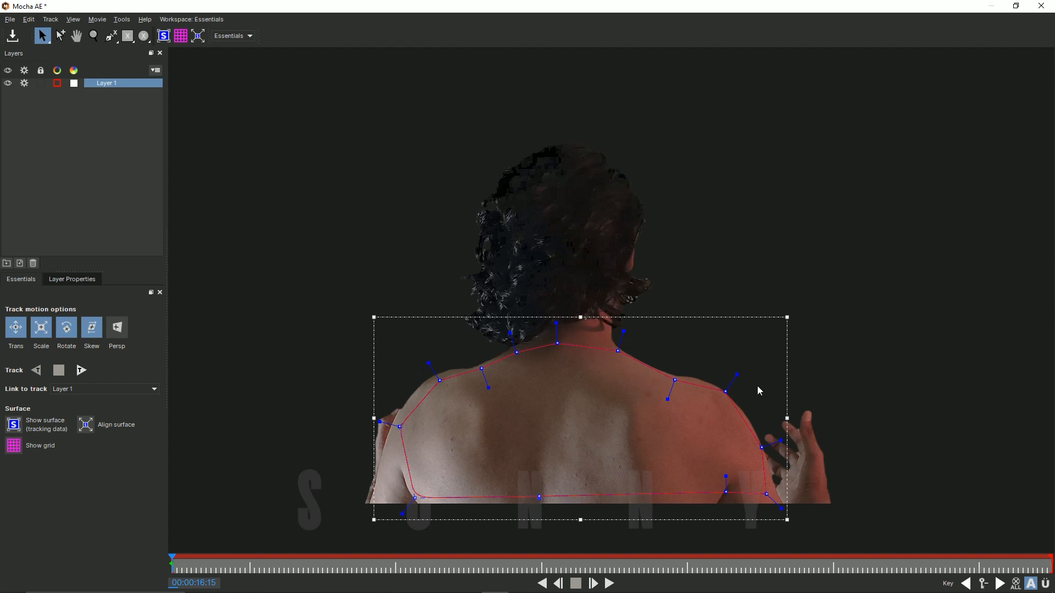
Step: Track the back outline forward to the end of the clip, then save the track and return to After Effects
{"action": "left_click", "coordinate": [83, 372]}
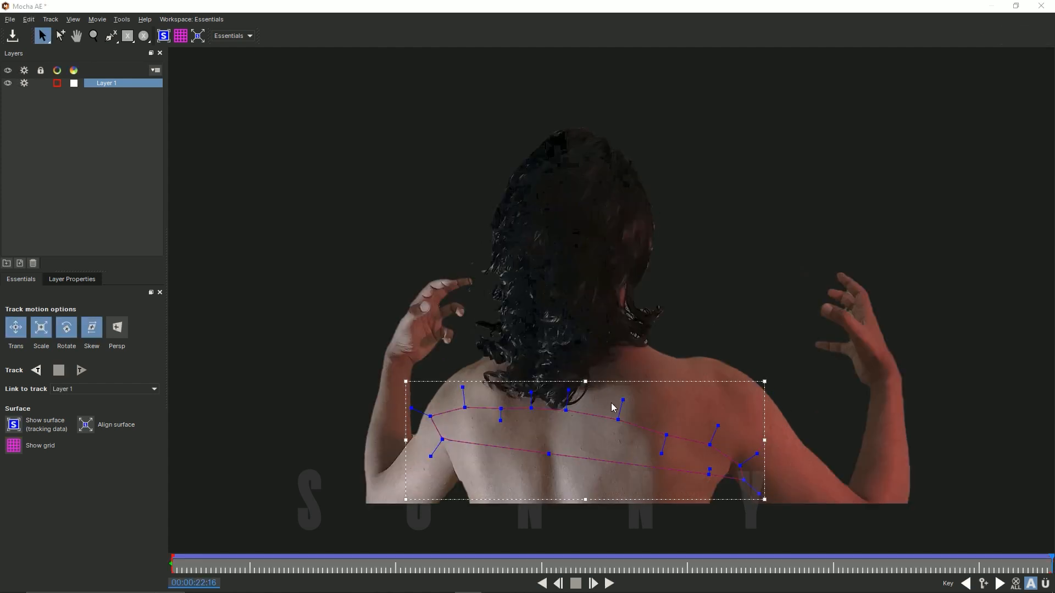
{"action": "left_click", "coordinate": [13, 36]}
{"action": "left_click", "coordinate": [1041, 5]}
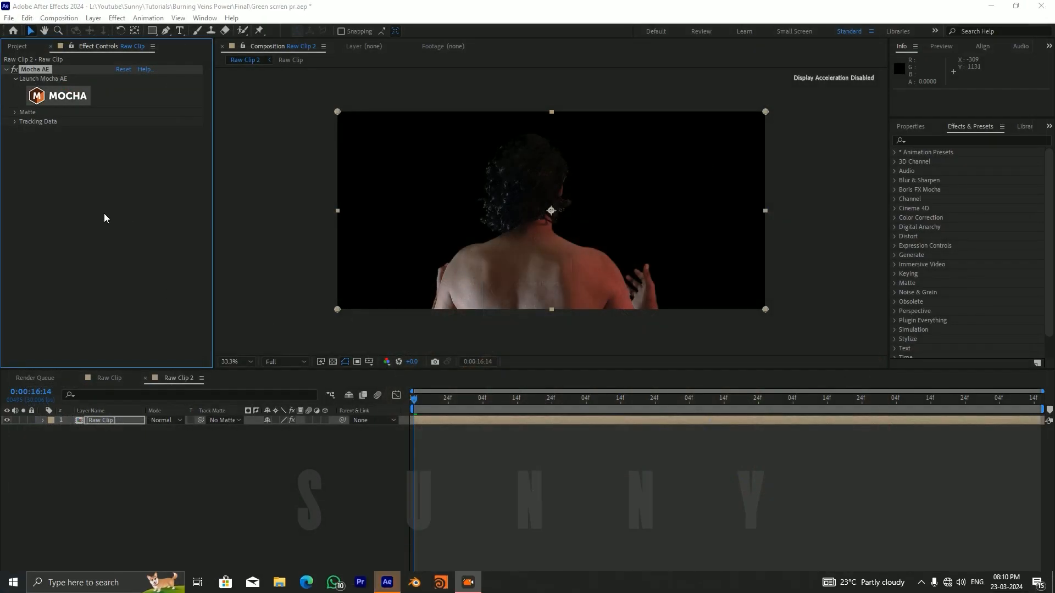
Step: Add a null object to the Raw Clip 2 composition and rename it tracking data
{"action": "left_click", "coordinate": [232, 482]}
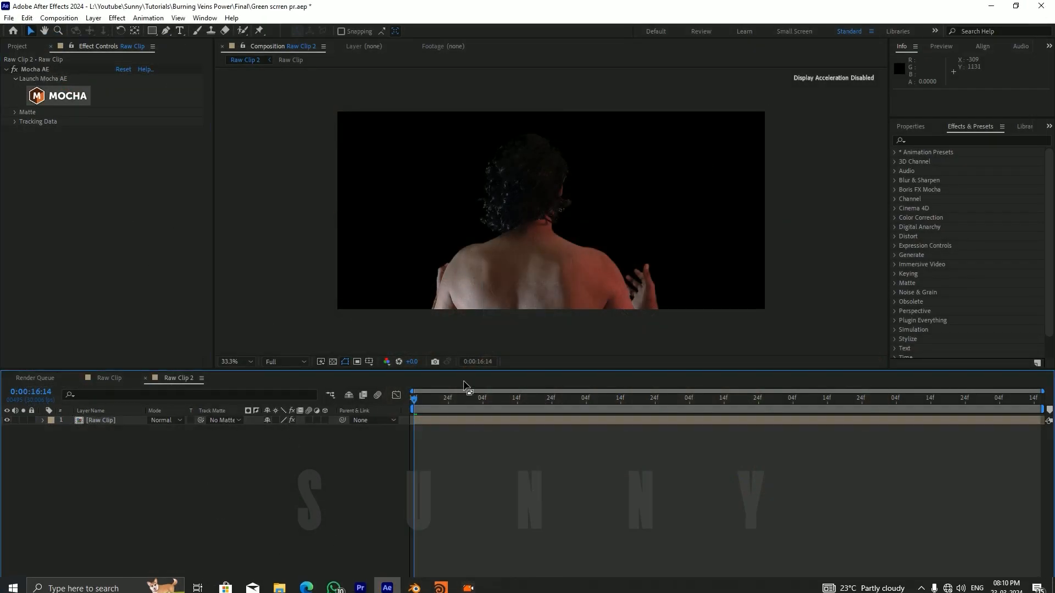
{"action": "key", "text": "space"}
{"action": "key", "text": "space"}
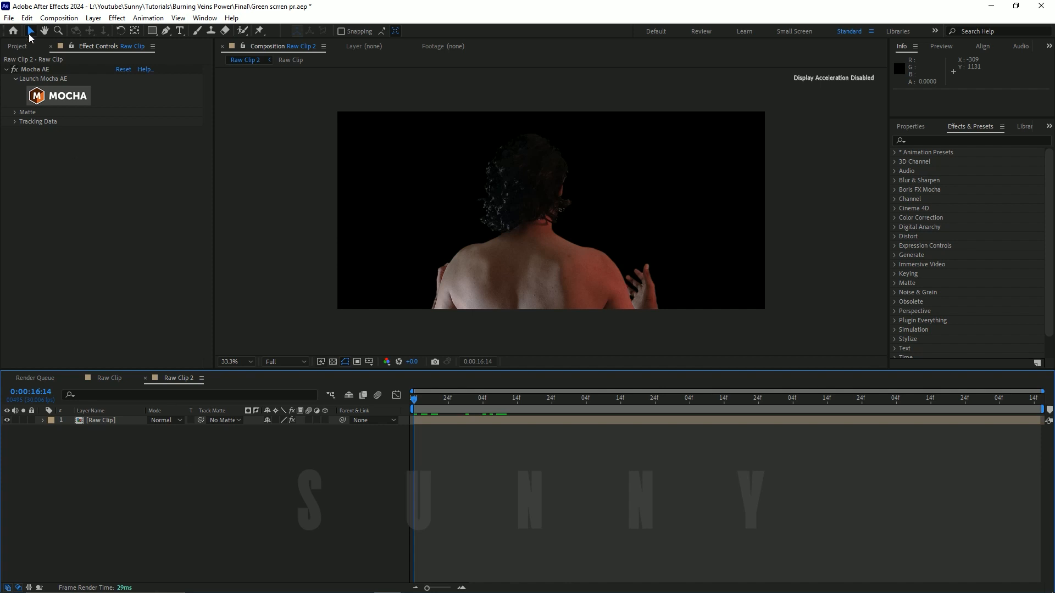
{"action": "left_click", "coordinate": [94, 18]}
{"action": "mouse_move", "coordinate": [99, 32]}
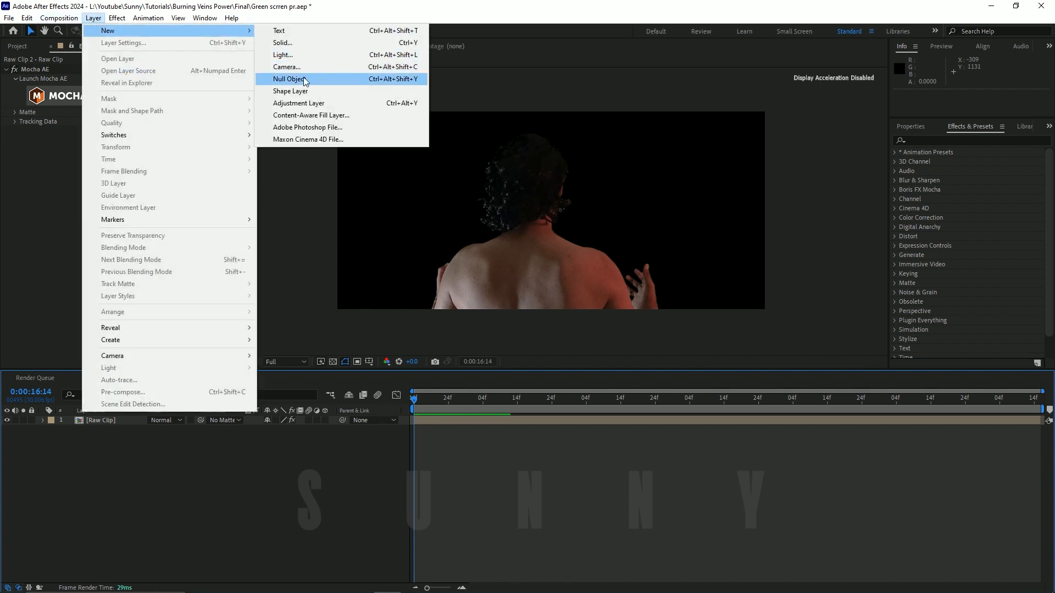
{"action": "left_click", "coordinate": [304, 80]}
{"action": "key", "text": "Return"}
{"action": "key", "text": "BackSpace"}
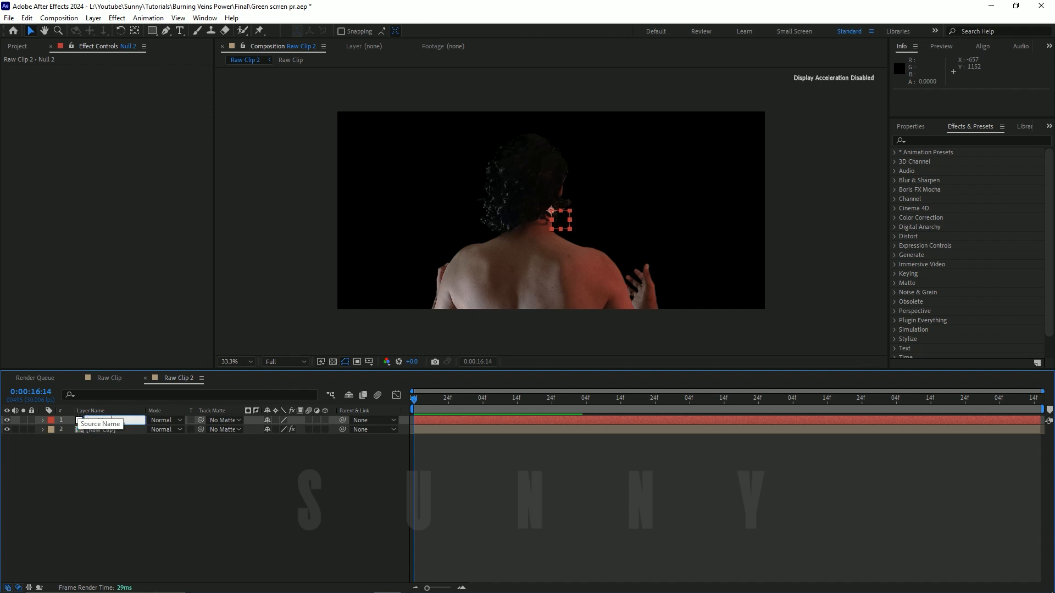
{"action": "type", "text": "tracking data"}
{"action": "key", "text": "Return"}
{"action": "left_click", "coordinate": [146, 443]}
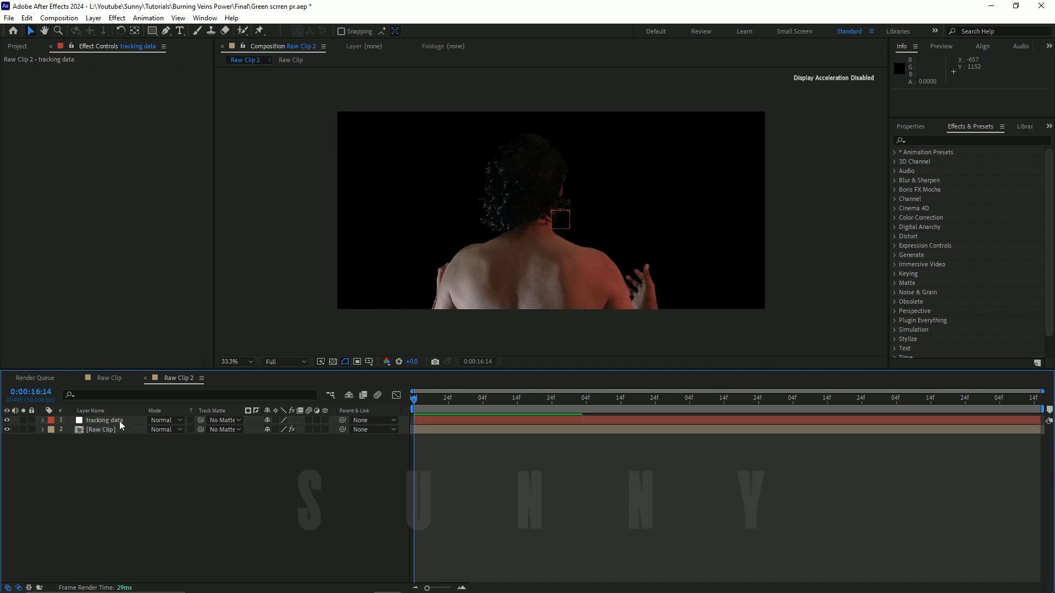
Step: Create track data from Mocha's Layer 1 in the Raw Clip layer's Mocha AE effect
{"action": "left_click", "coordinate": [111, 430]}
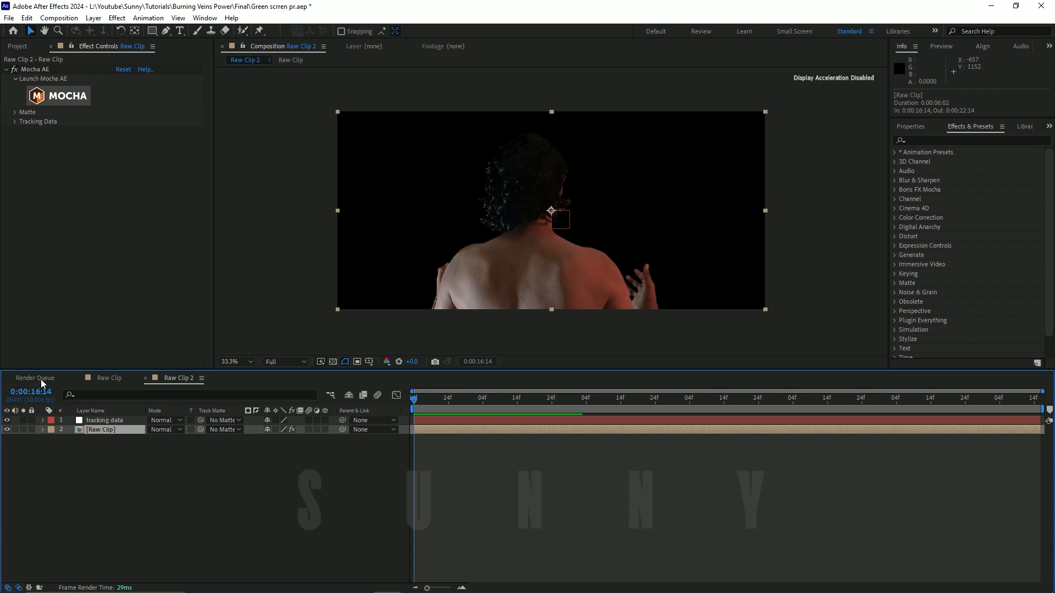
{"action": "left_click", "coordinate": [15, 122]}
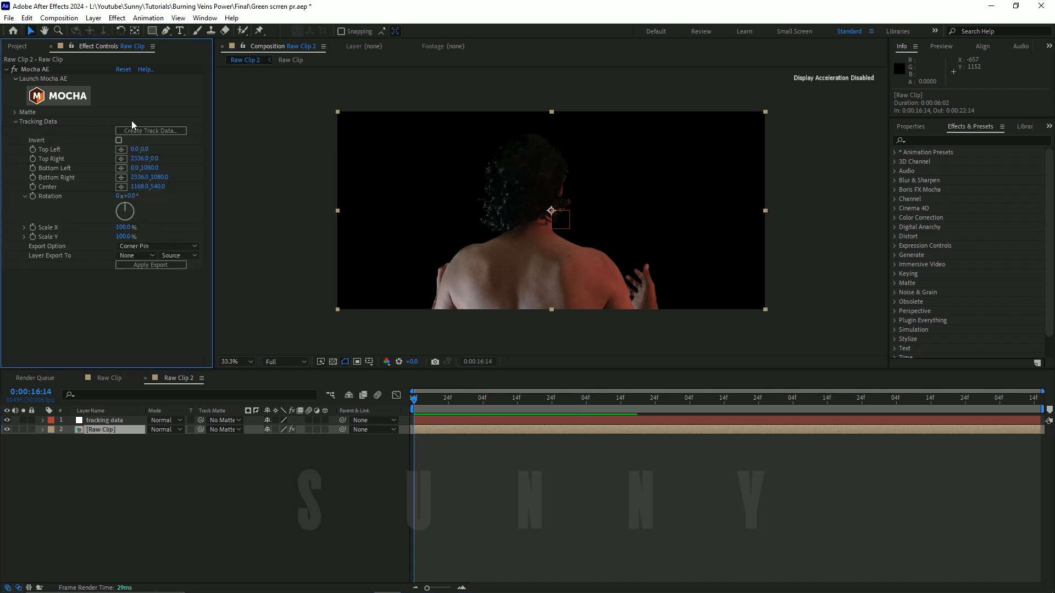
{"action": "left_click", "coordinate": [122, 131]}
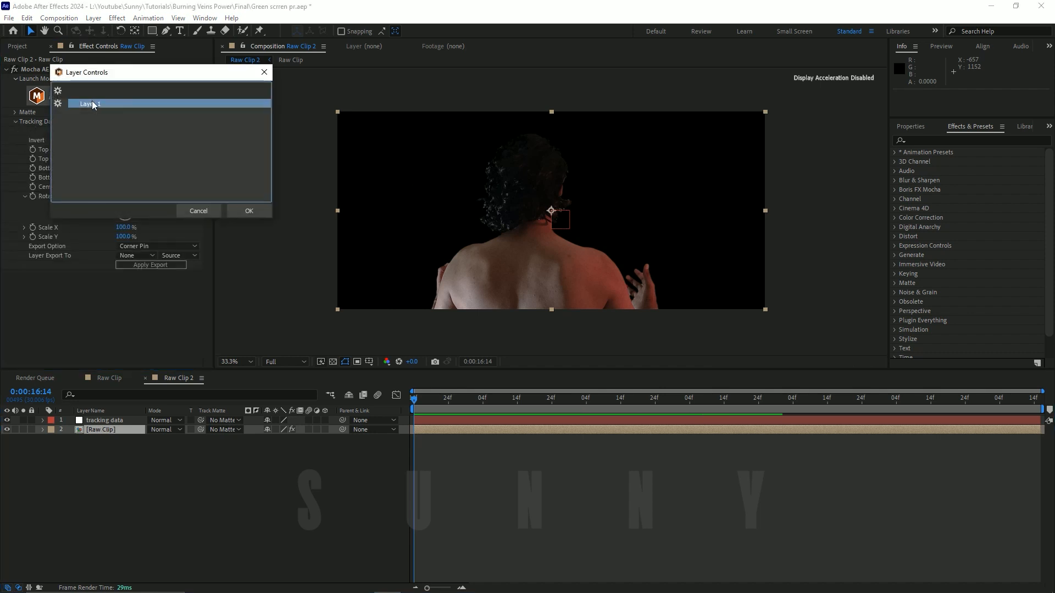
{"action": "left_click", "coordinate": [255, 214]}
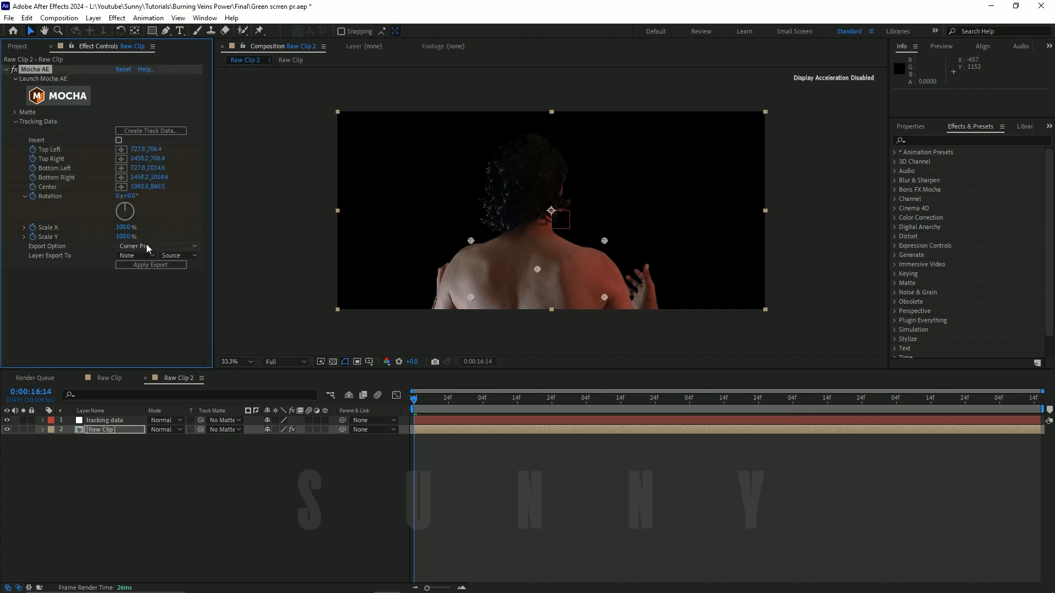
Step: Export the Mocha AE tracking data as Transform to the tracking data layer
{"action": "left_click", "coordinate": [146, 247]}
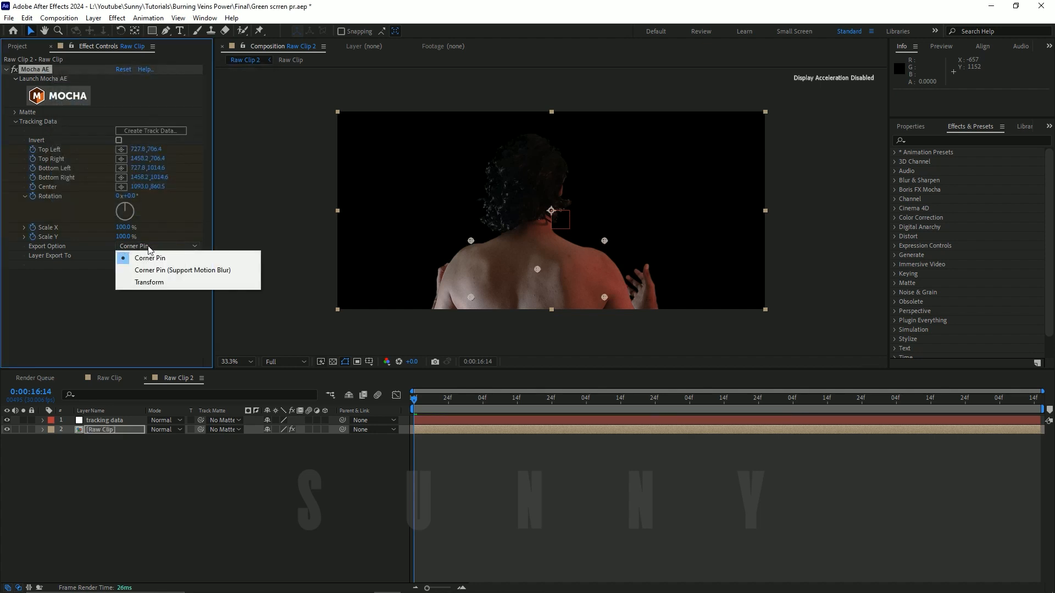
{"action": "left_click", "coordinate": [157, 284]}
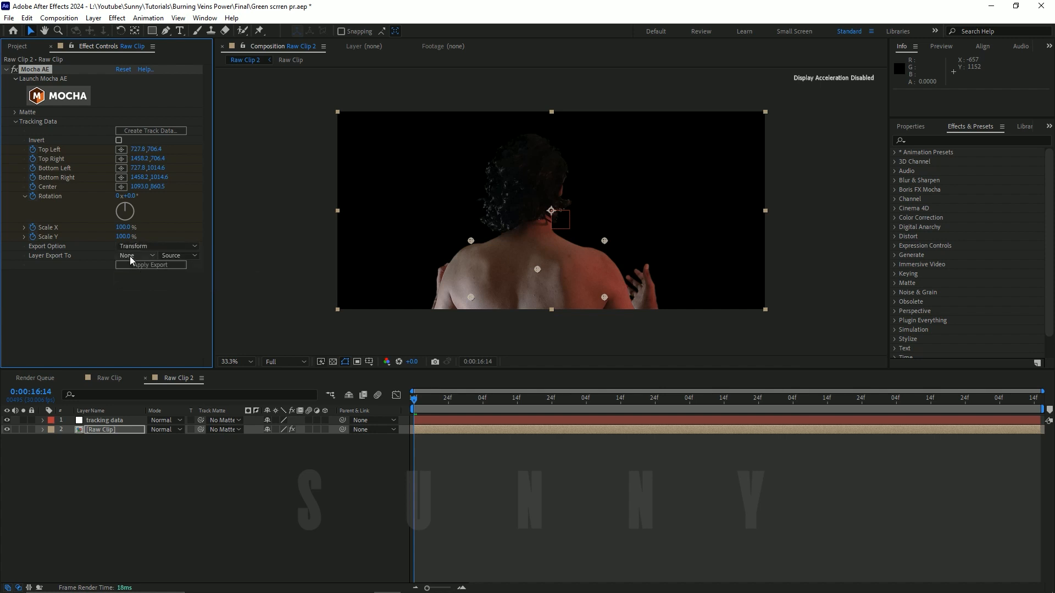
{"action": "left_click", "coordinate": [152, 256]}
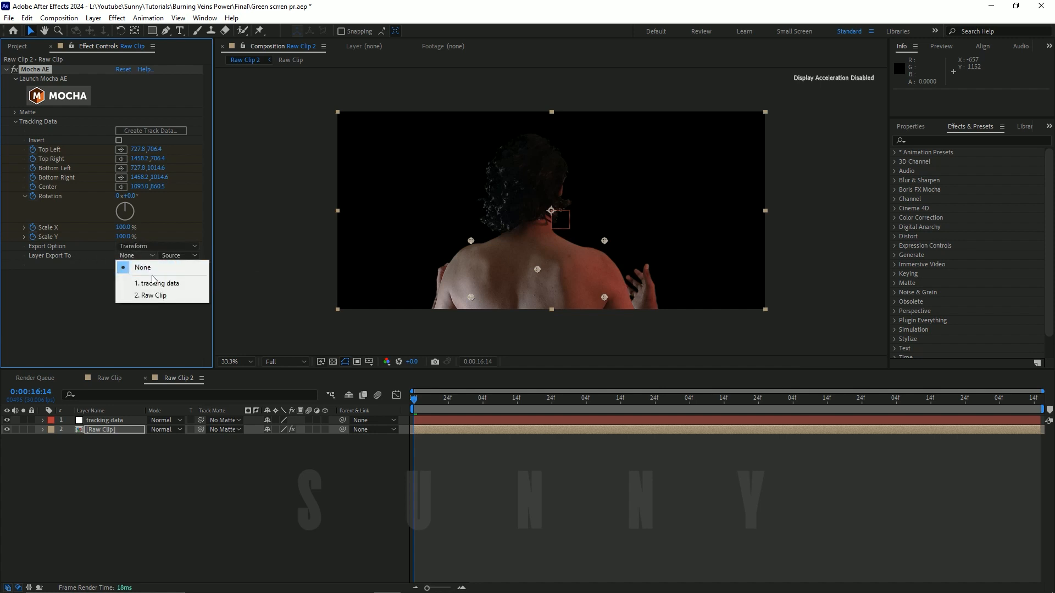
{"action": "left_click", "coordinate": [158, 284]}
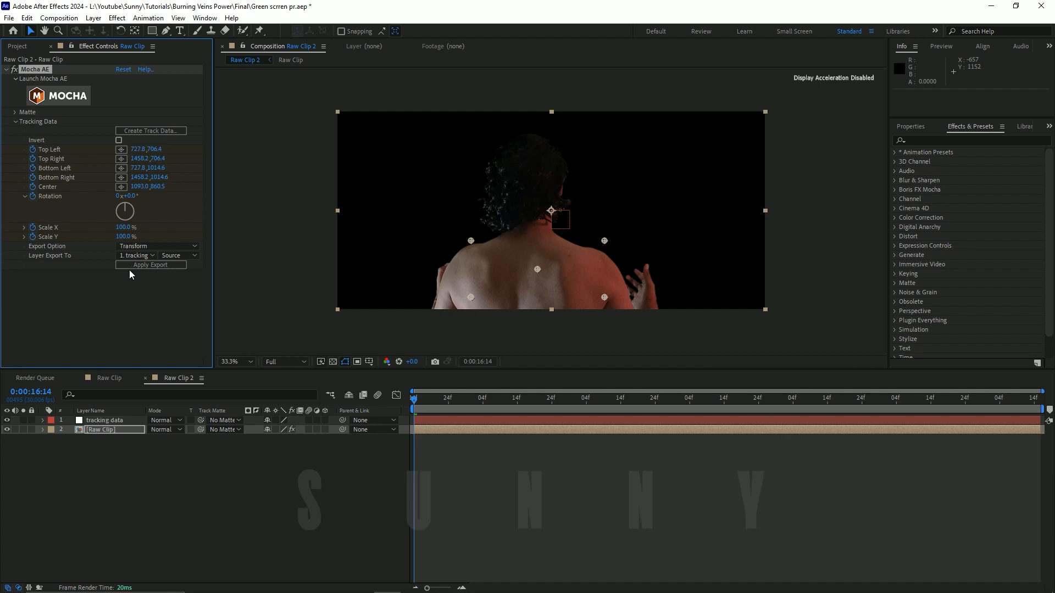
{"action": "left_click", "coordinate": [157, 265]}
{"action": "left_click_drag", "start_coordinate": [423, 400], "coordinate": [410, 420]}
Step: Remove the Scale and Rotation keyframes from the tracking data null, keeping only its Position animation
{"action": "left_click", "coordinate": [108, 421]}
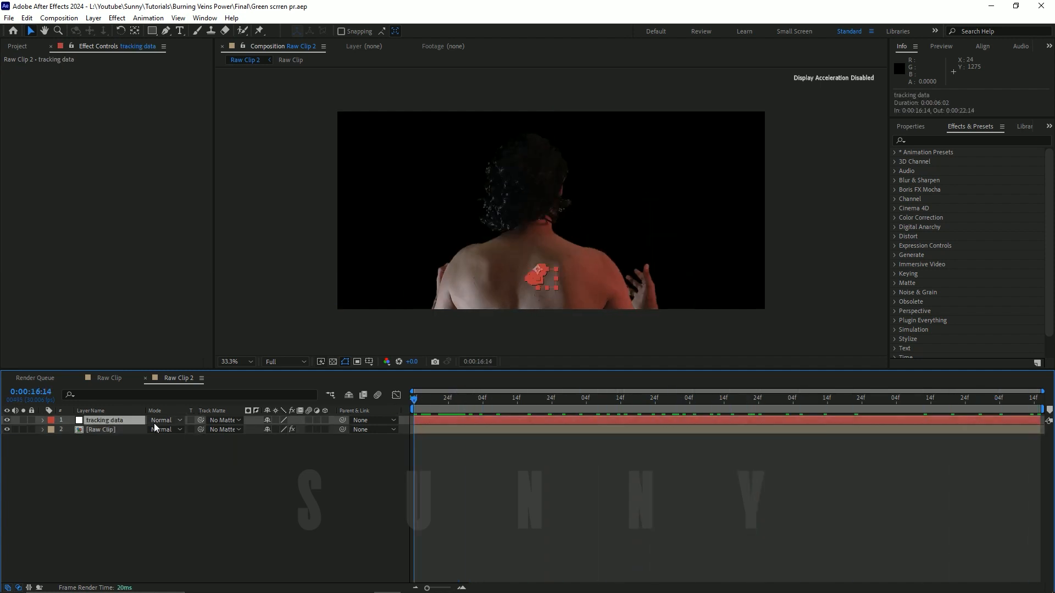
{"action": "key", "text": "u"}
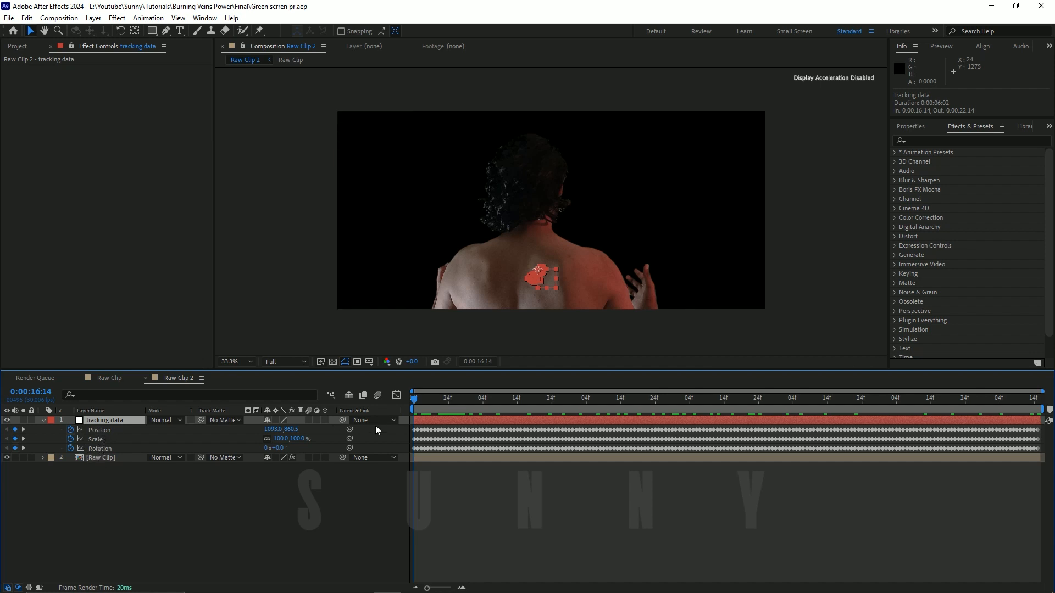
{"action": "left_click", "coordinate": [71, 439]}
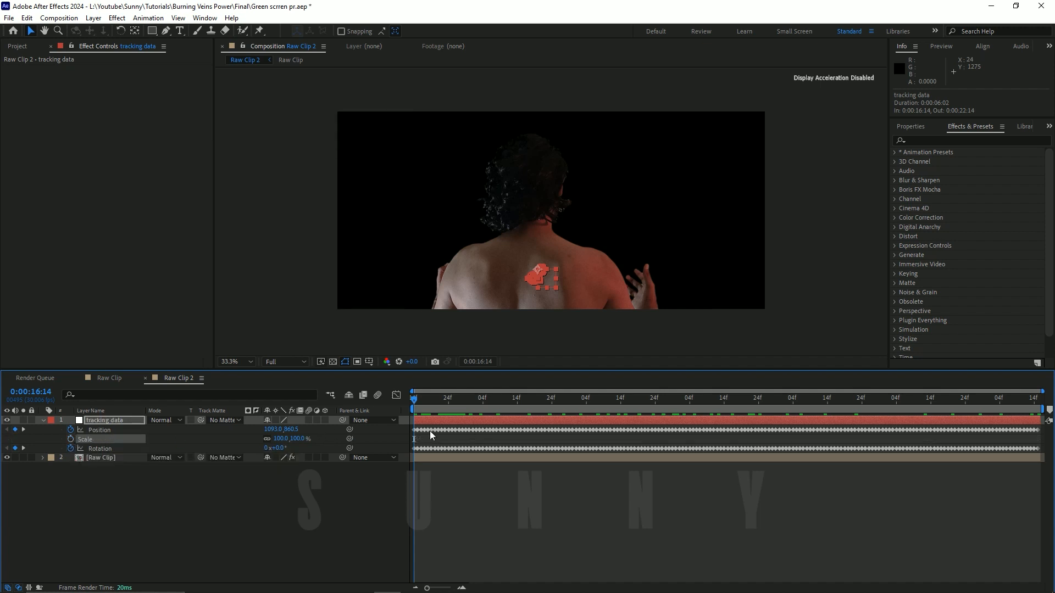
{"action": "left_click", "coordinate": [70, 449]}
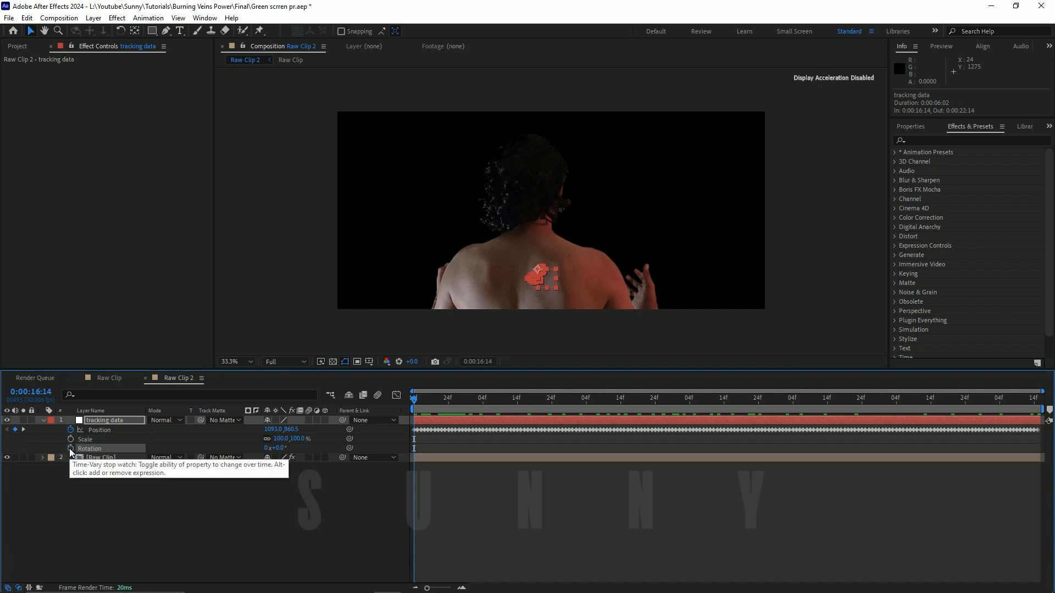
{"action": "left_click", "coordinate": [122, 421]}
{"action": "key", "text": "u"}
{"action": "key", "text": "u"}
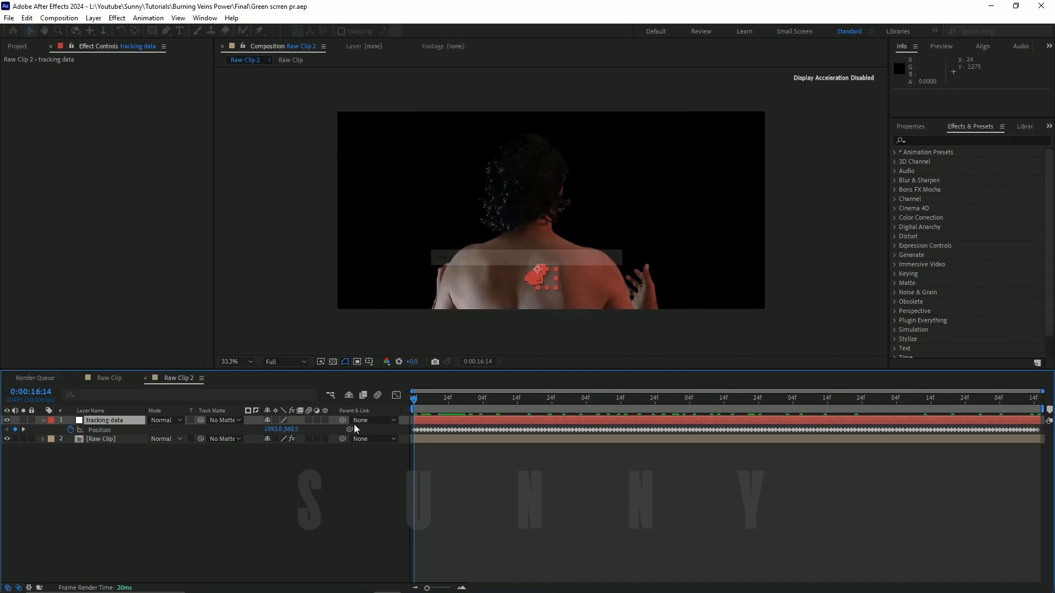
{"action": "left_click", "coordinate": [445, 398]}
{"action": "left_click_drag", "start_coordinate": [458, 396], "coordinate": [41, 452]}
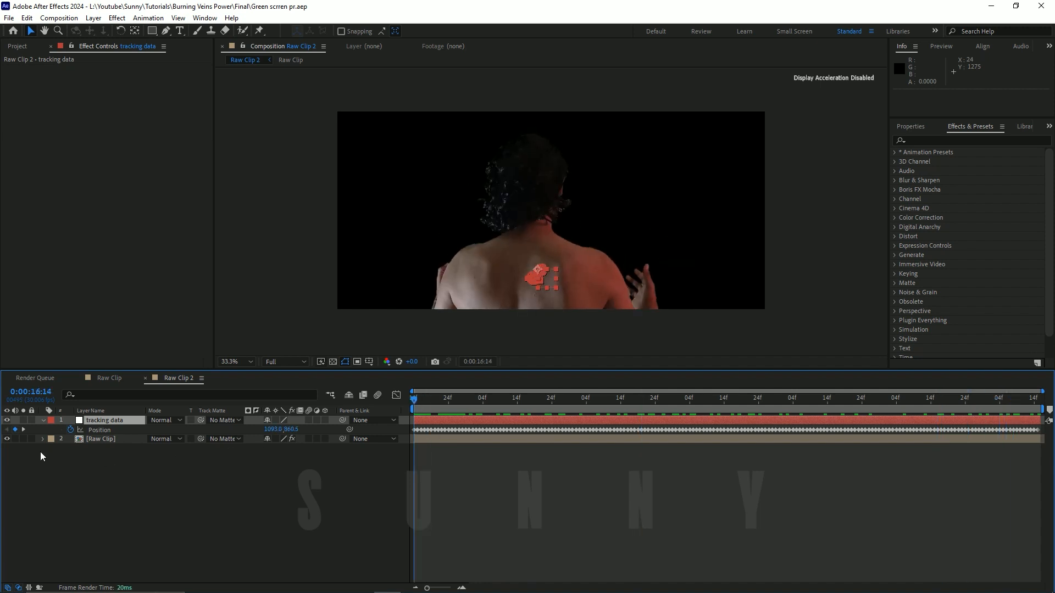
{"action": "left_click", "coordinate": [39, 418]}
{"action": "left_click", "coordinate": [97, 491]}
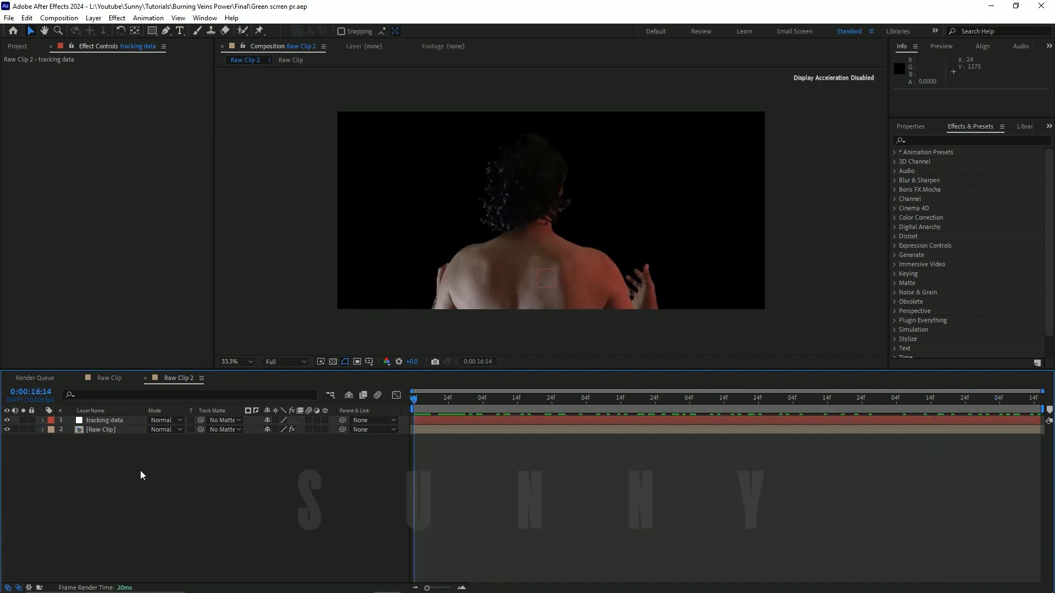
Step: Create a white solid layer named grid in the Raw Clip 2 composition
{"action": "left_click", "coordinate": [93, 17]}
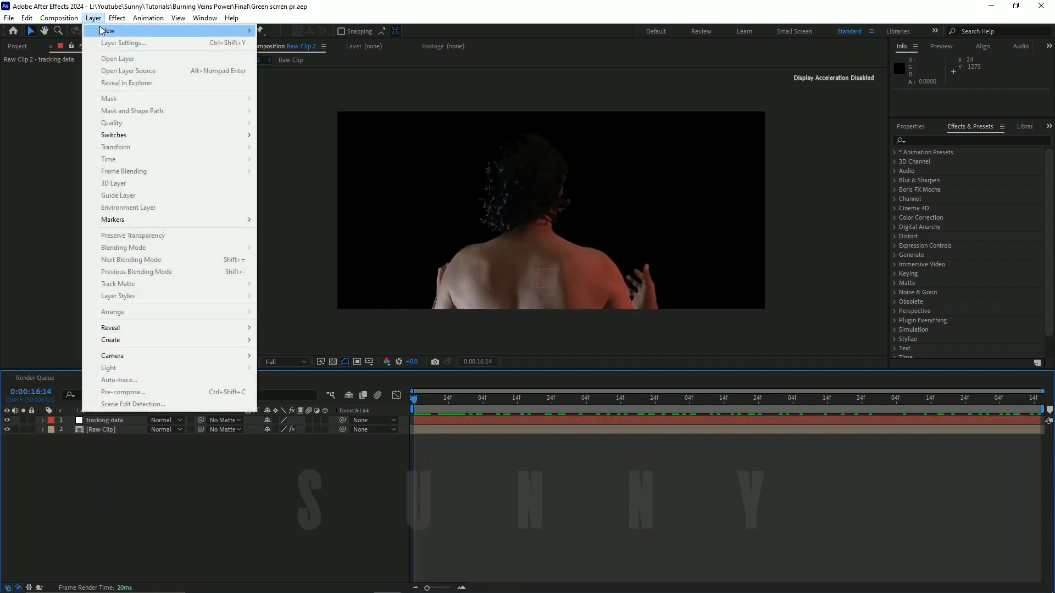
{"action": "mouse_move", "coordinate": [250, 31]}
{"action": "left_click", "coordinate": [291, 43]}
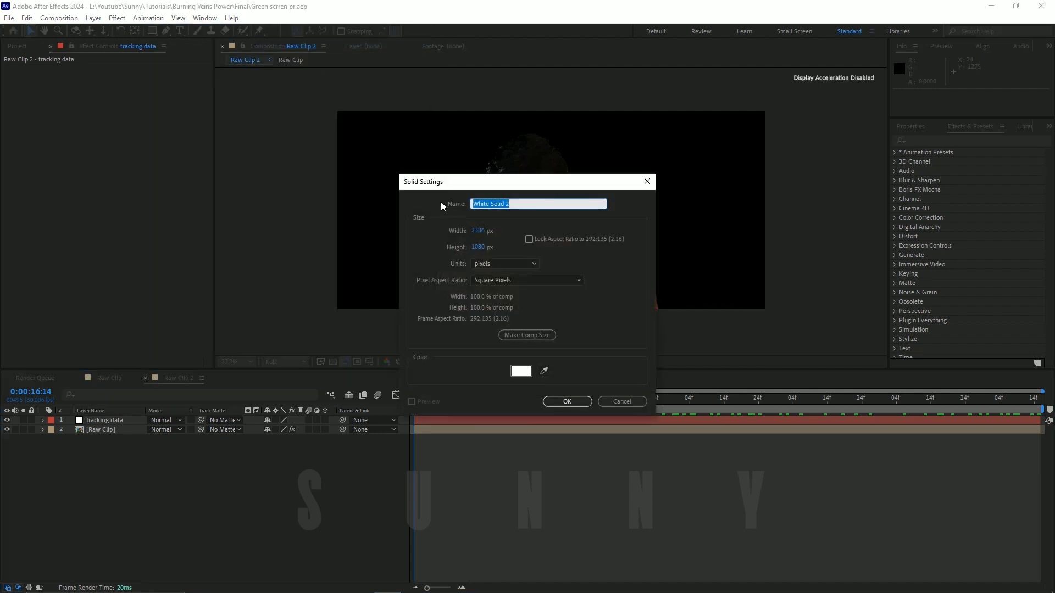
{"action": "type", "text": "grid"}
{"action": "key", "text": "Return"}
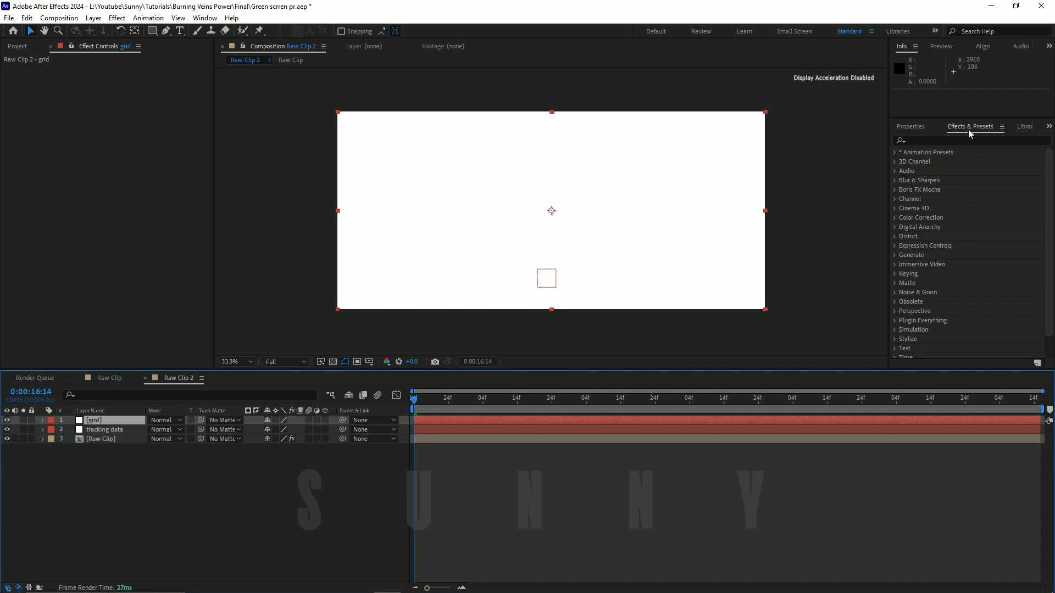
Step: Find the Grid effect and apply it to the grid solid
{"action": "left_click", "coordinate": [921, 137]}
{"action": "type", "text": "grisd"}
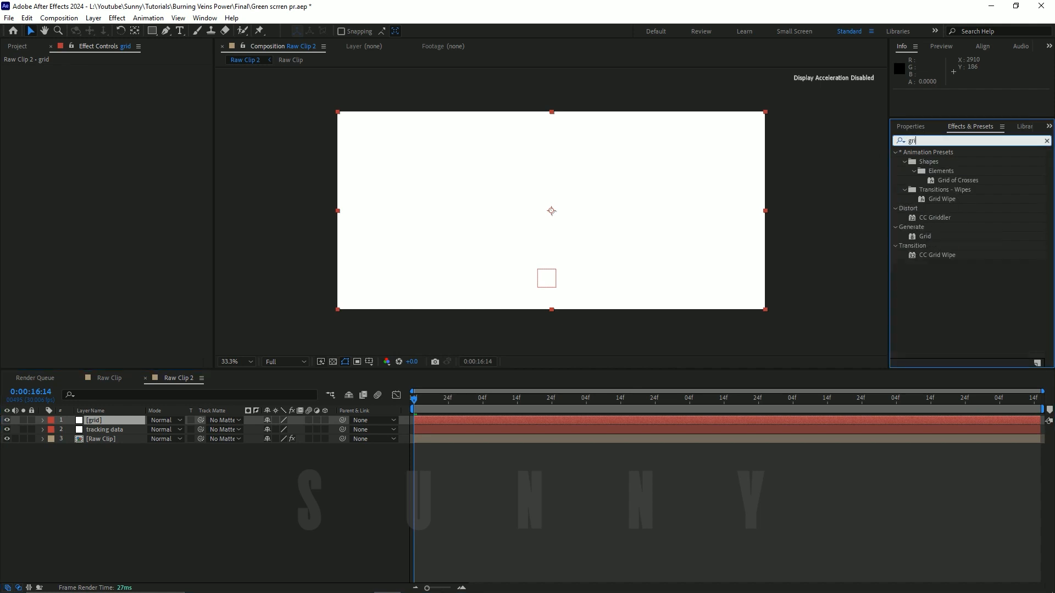
{"action": "key", "text": "BackSpace"}
{"action": "key", "text": "BackSpace"}
{"action": "type", "text": "d"}
{"action": "mouse_move", "coordinate": [927, 237]}
{"action": "left_mouse_down"}
{"action": "mouse_move", "coordinate": [924, 189]}
{"action": "mouse_move", "coordinate": [605, 186]}
{"action": "mouse_move", "coordinate": [541, 226]}
{"action": "left_mouse_up"}
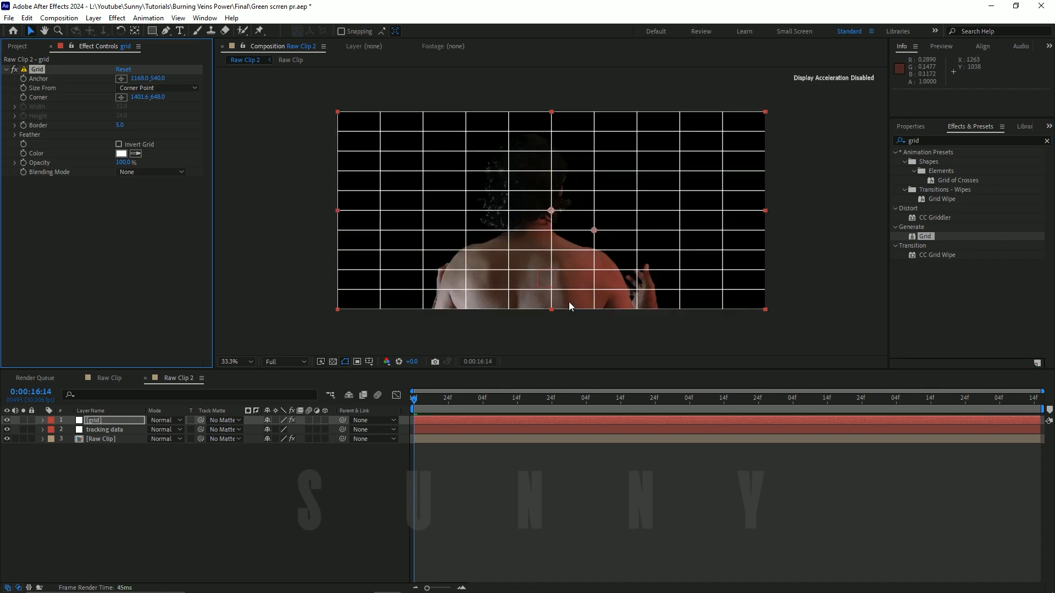
Step: Make the grid layer 3D and scale it down to 60%
{"action": "left_click", "coordinate": [121, 420]}
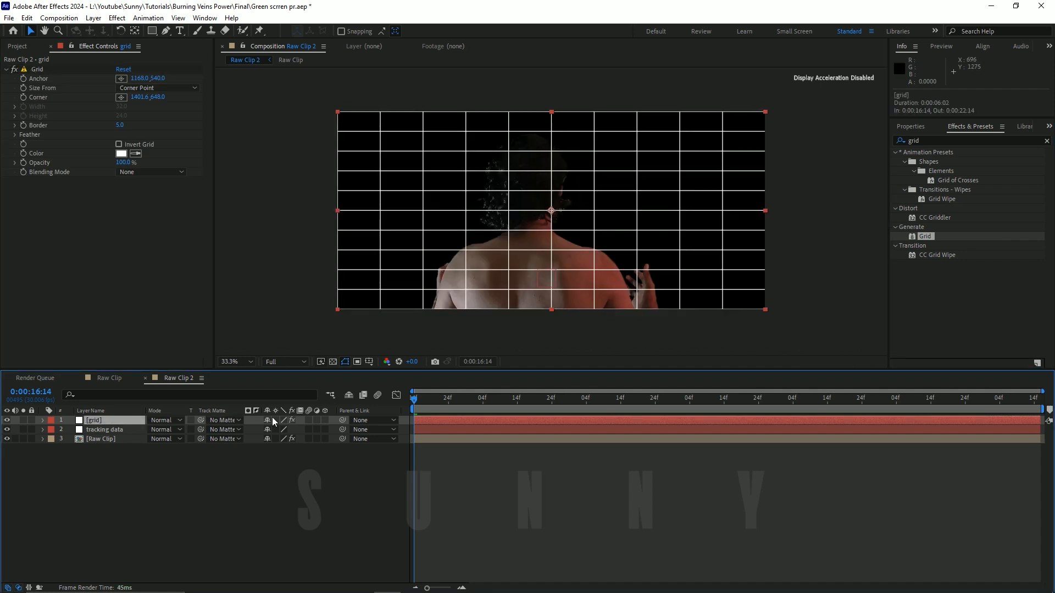
{"action": "left_click", "coordinate": [326, 421]}
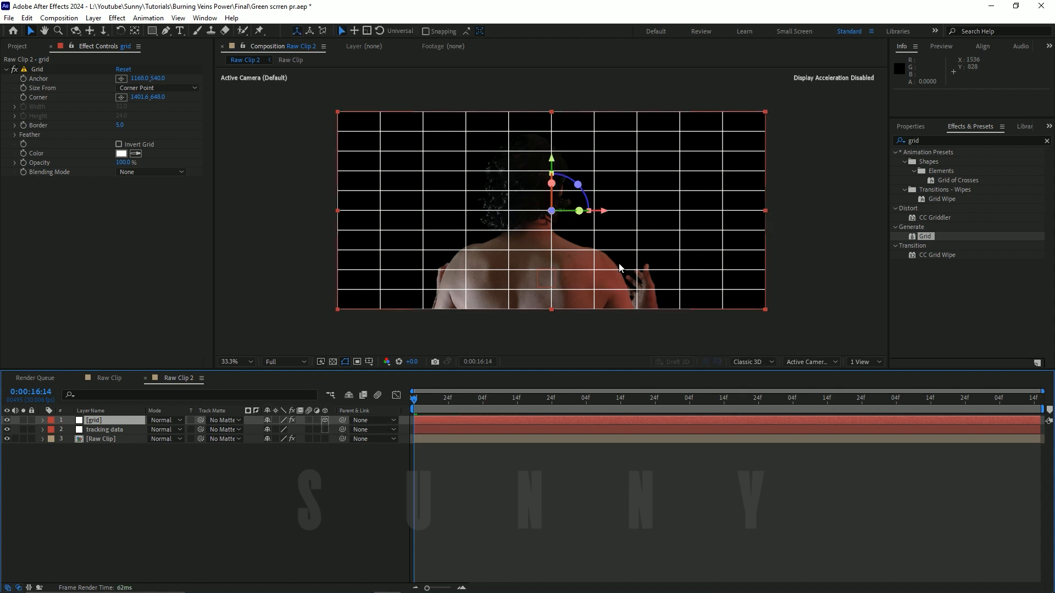
{"action": "key", "text": "alt+shift+KP_Subtract"}
{"action": "key", "text": "alt+shift+KP_Subtract"}
{"action": "key", "text": "alt+shift+KP_Subtract"}
{"action": "key", "text": "alt+shift+KP_Subtract"}
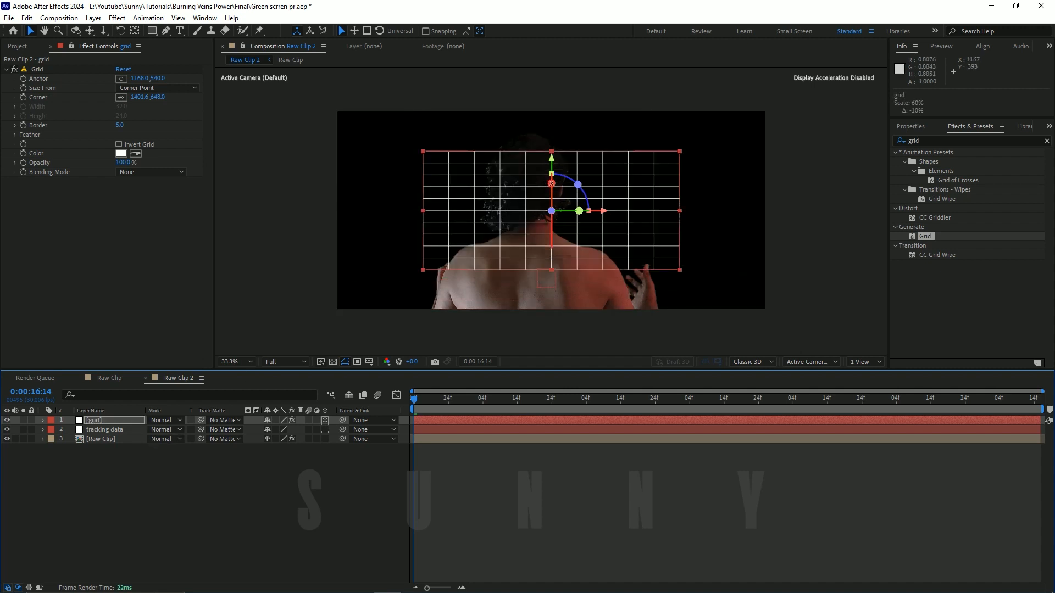
Step: Tilt the grid about 23° around its X axis and fit it over the man's back at 40% scale
{"action": "mouse_move", "coordinate": [551, 183]}
{"action": "left_mouse_down"}
{"action": "mouse_move", "coordinate": [553, 168]}
{"action": "mouse_move", "coordinate": [553, 185]}
{"action": "left_mouse_up"}
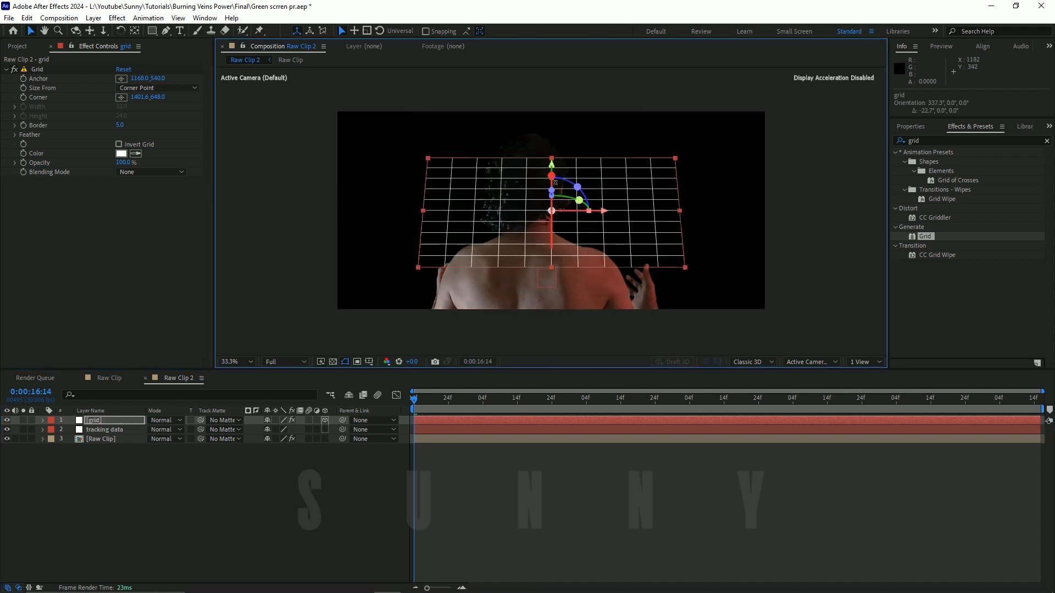
{"action": "left_click_drag", "start_coordinate": [581, 216], "coordinate": [577, 286]}
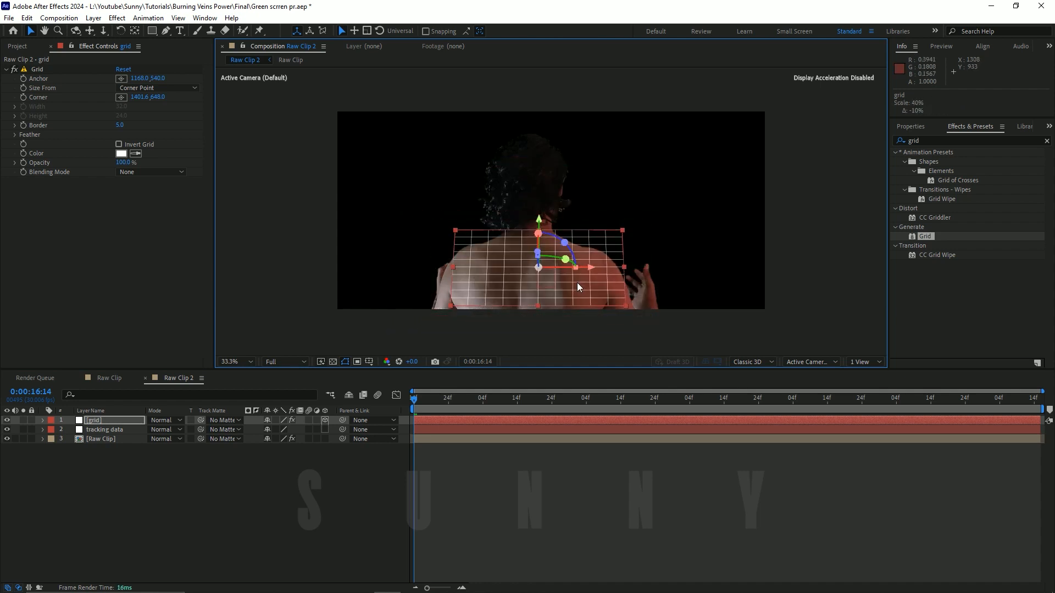
{"action": "key", "text": "ctrl+s"}
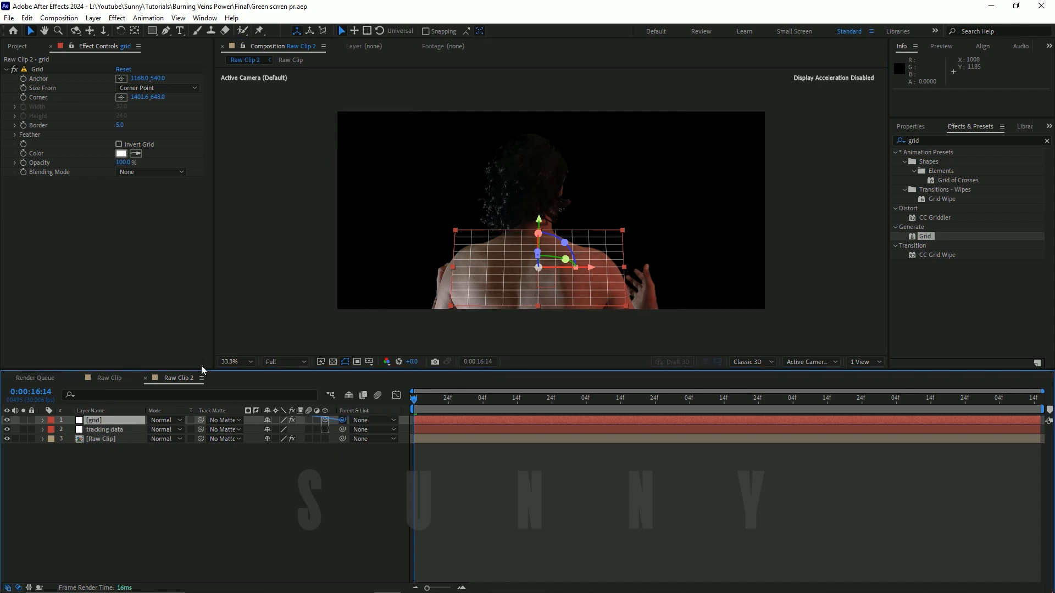
Step: Parent the grid layer to the tracking data null
{"action": "left_click_drag", "start_coordinate": [342, 420], "coordinate": [107, 428]}
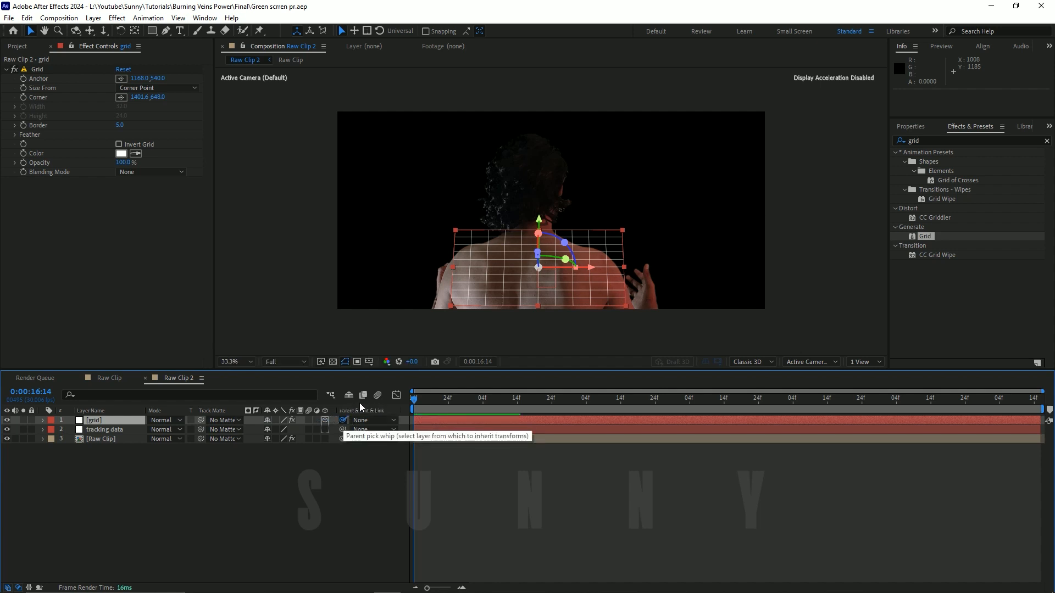
{"action": "left_click_drag", "start_coordinate": [343, 420], "coordinate": [103, 431]}
{"action": "left_click", "coordinate": [333, 461]}
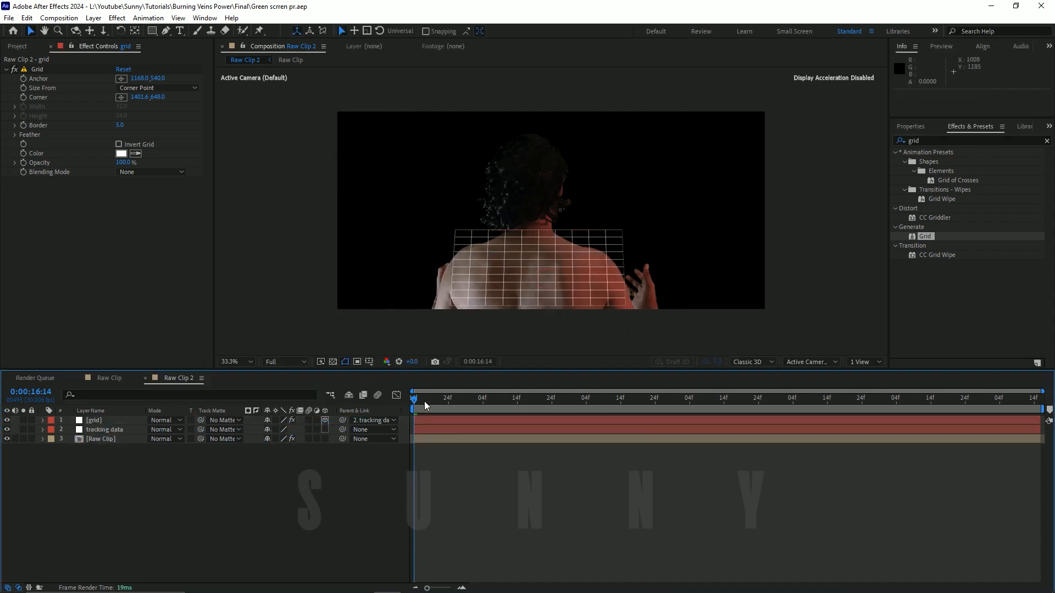
Step: Set the preview resolution to Half and play the composition to check how the grid follows the back
{"action": "left_click", "coordinate": [284, 362]}
{"action": "left_click", "coordinate": [288, 385]}
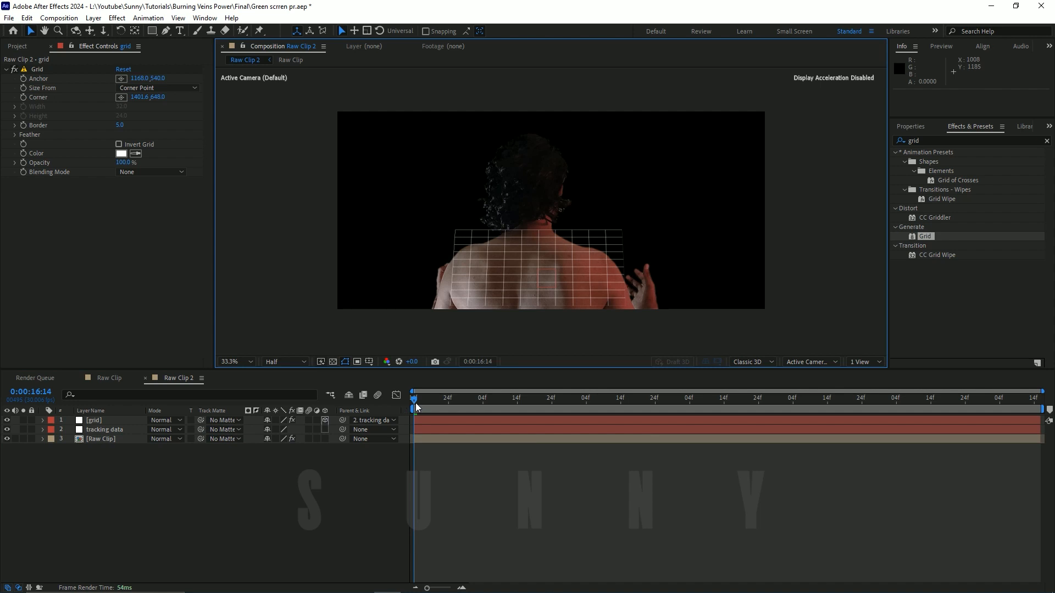
{"action": "left_click", "coordinate": [416, 407]}
{"action": "key", "text": "space"}
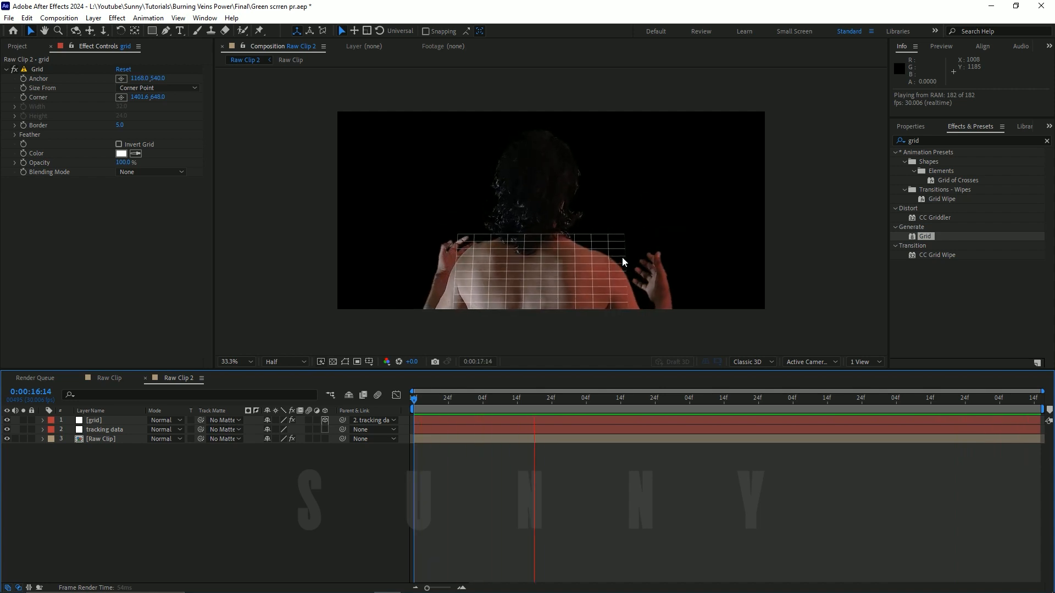
{"action": "left_click", "coordinate": [792, 398]}
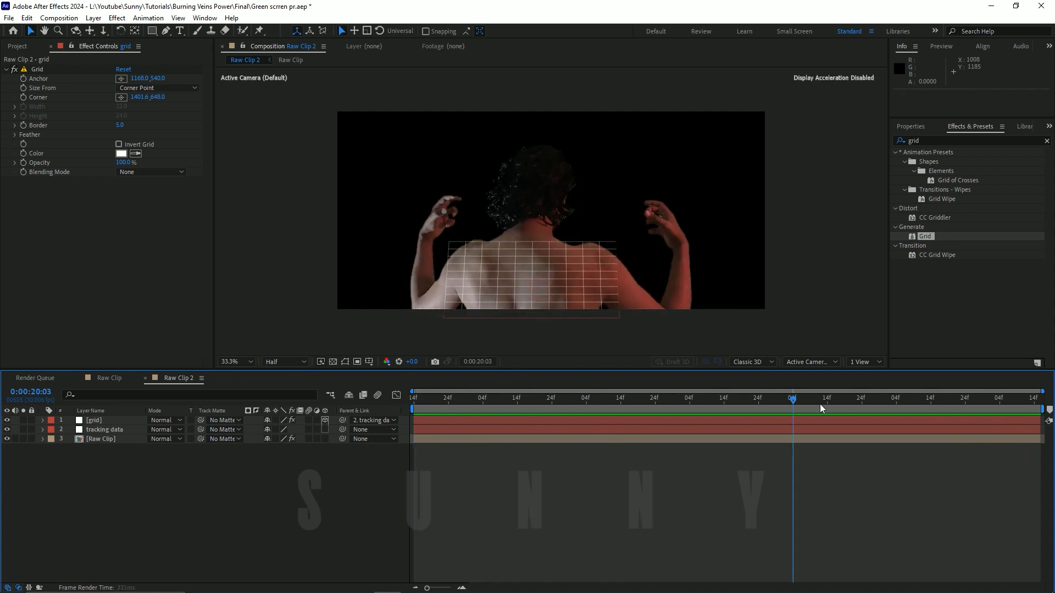
{"action": "left_click_drag", "start_coordinate": [820, 404], "coordinate": [927, 400]}
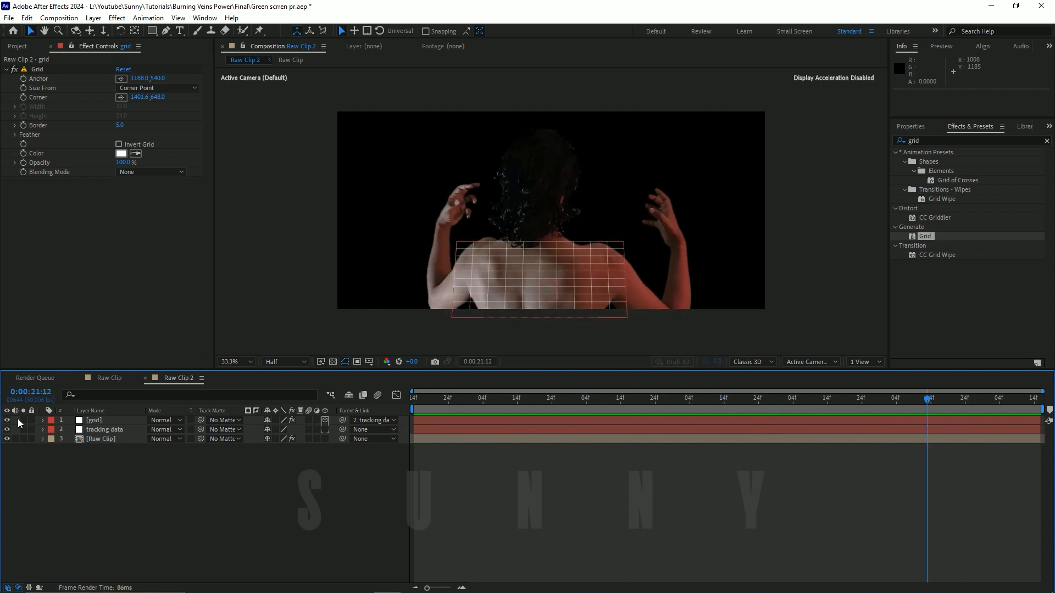
Step: Delete the grid layer and return the playhead to the start of the composition
{"action": "left_click", "coordinate": [7, 420]}
{"action": "left_click", "coordinate": [100, 421]}
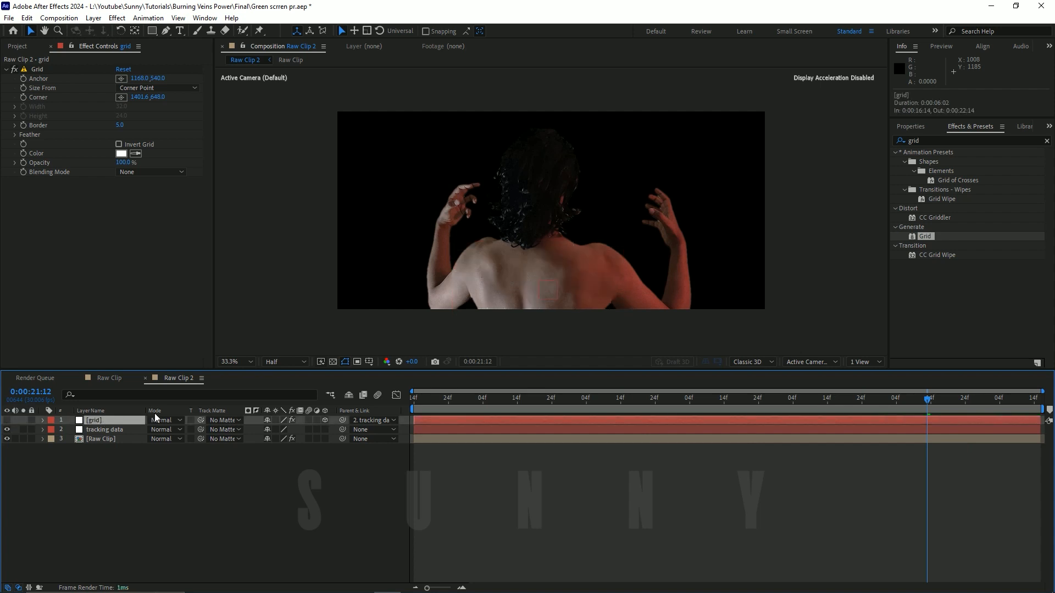
{"action": "key", "text": "Delete"}
{"action": "left_click", "coordinate": [126, 430]}
{"action": "left_click_drag", "start_coordinate": [486, 400], "coordinate": [351, 400]}
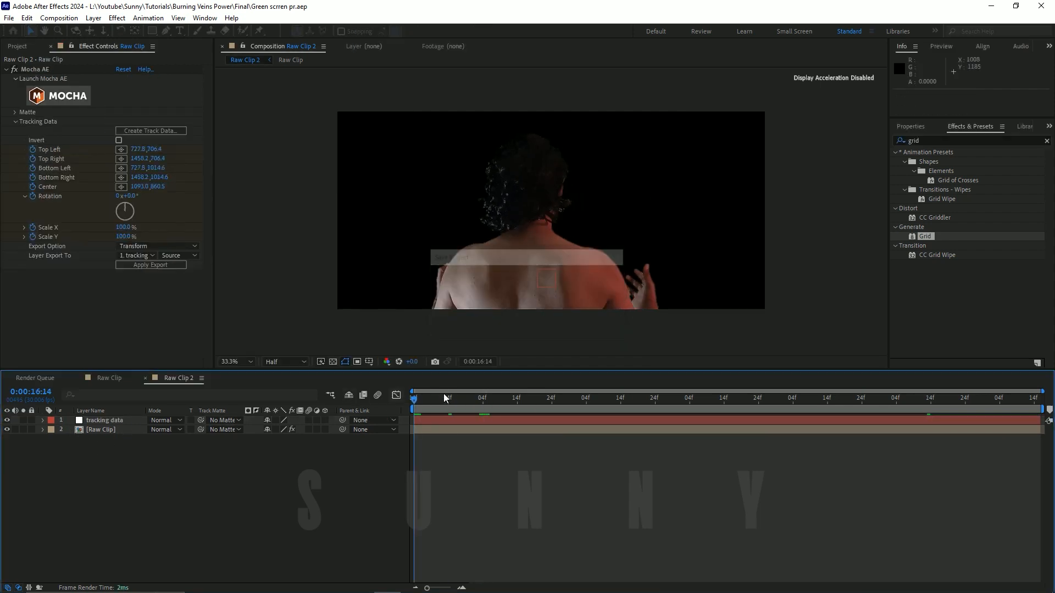
{"action": "left_click_drag", "start_coordinate": [423, 400], "coordinate": [180, 435]}
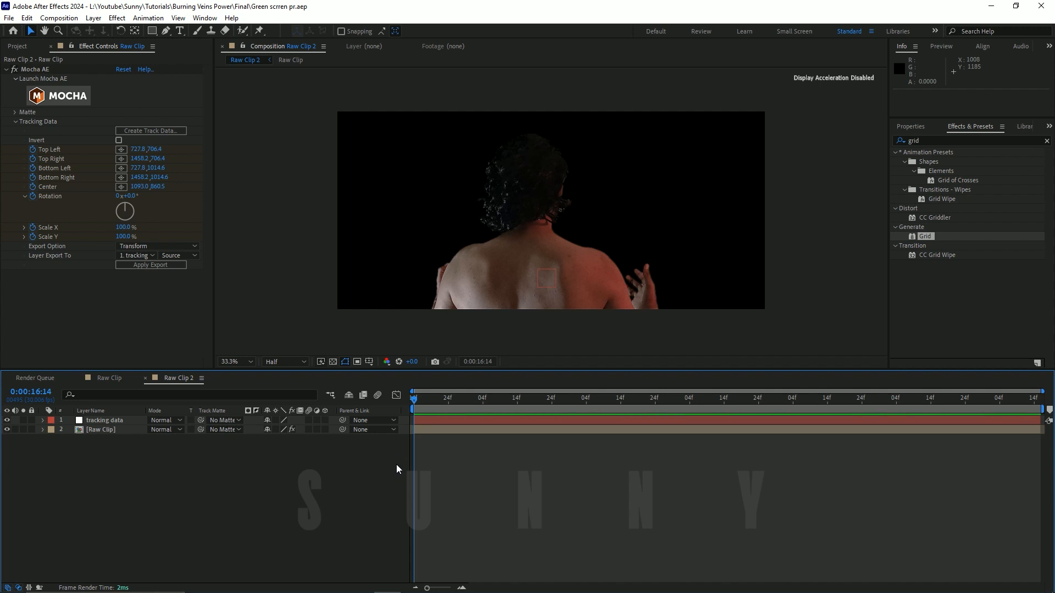
{"action": "left_click_drag", "start_coordinate": [415, 400], "coordinate": [414, 401]}
{"action": "mouse_move", "coordinate": [415, 400]}
{"action": "left_mouse_down"}
{"action": "mouse_move", "coordinate": [431, 400]}
{"action": "mouse_move", "coordinate": [413, 400]}
{"action": "left_mouse_up"}
Step: Create a white solid layer named Noise
{"action": "left_click", "coordinate": [93, 18]}
{"action": "mouse_move", "coordinate": [217, 31]}
{"action": "left_click", "coordinate": [292, 42]}
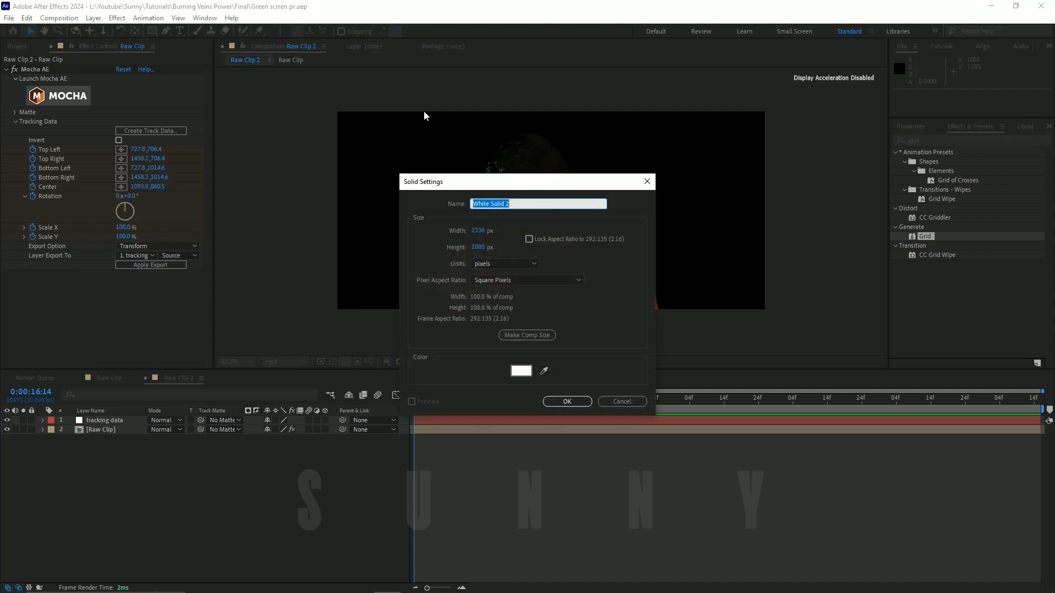
{"action": "type", "text": "Noise"}
{"action": "key", "text": "Return"}
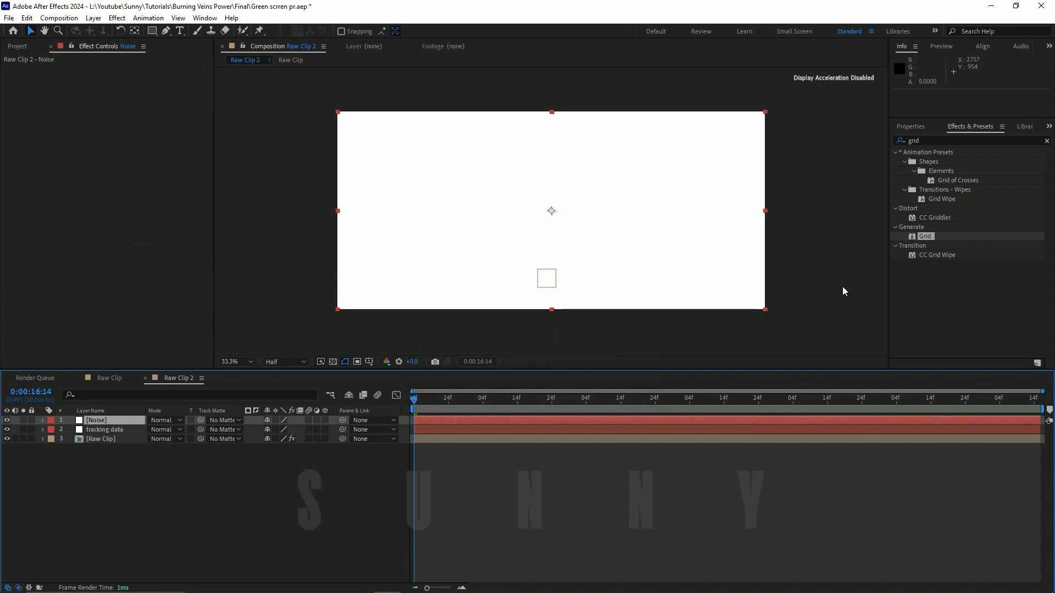
Step: Apply the Fractal Noise effect to the Noise layer and save the project
{"action": "left_click_drag", "start_coordinate": [925, 138], "coordinate": [866, 144]}
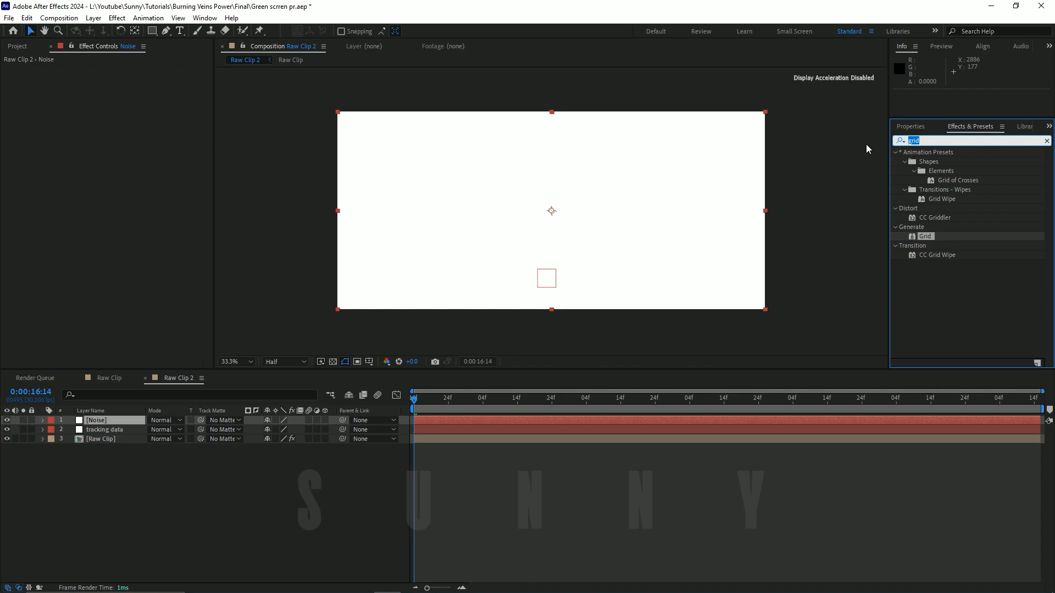
{"action": "type", "text": "fracter"}
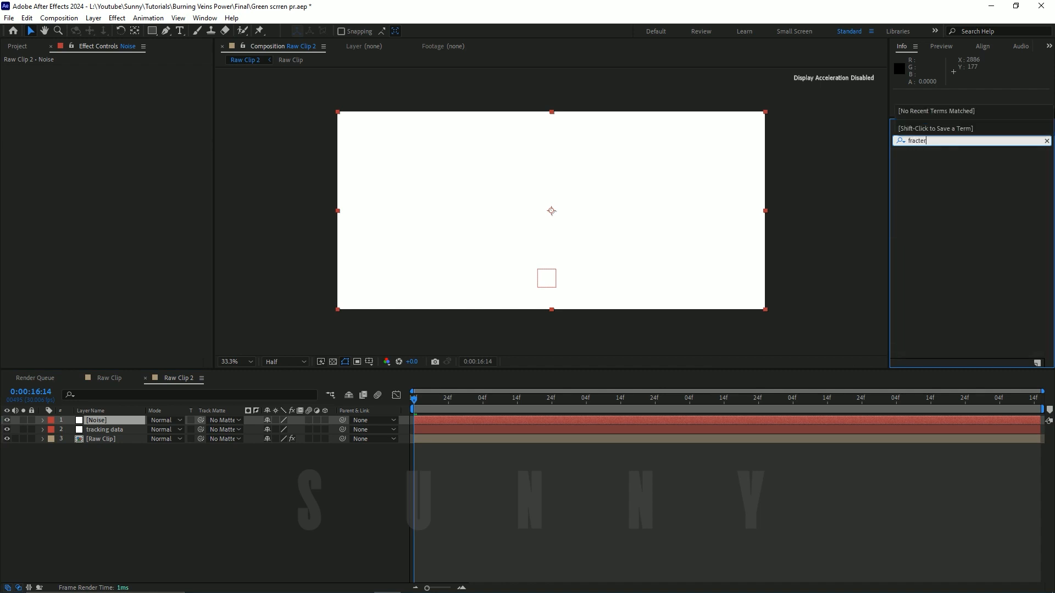
{"action": "key", "text": "BackSpace"}
{"action": "key", "text": "BackSpace"}
{"action": "key", "text": "BackSpace"}
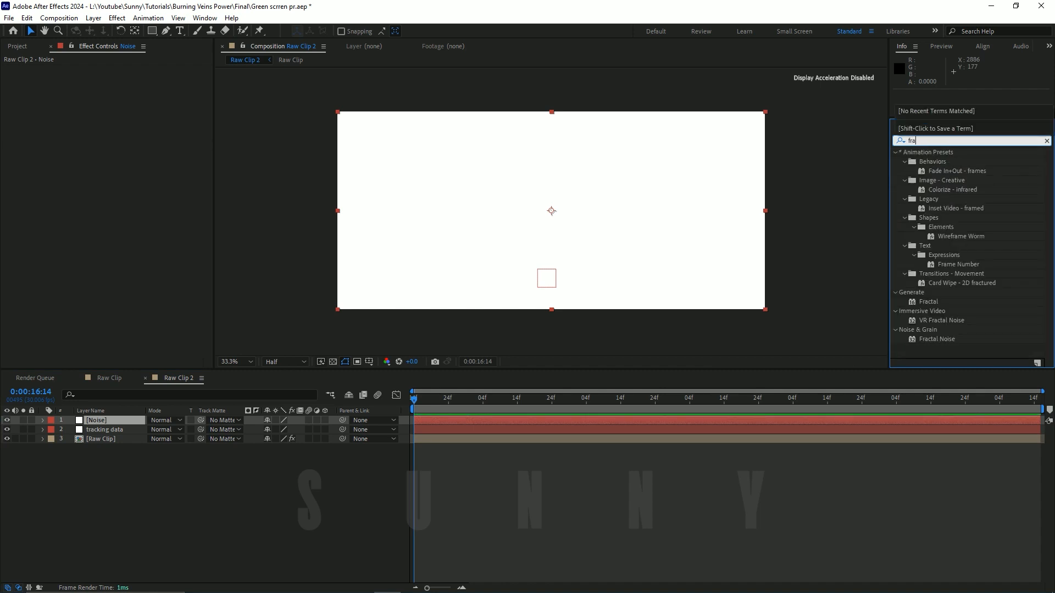
{"action": "type", "text": "ct"}
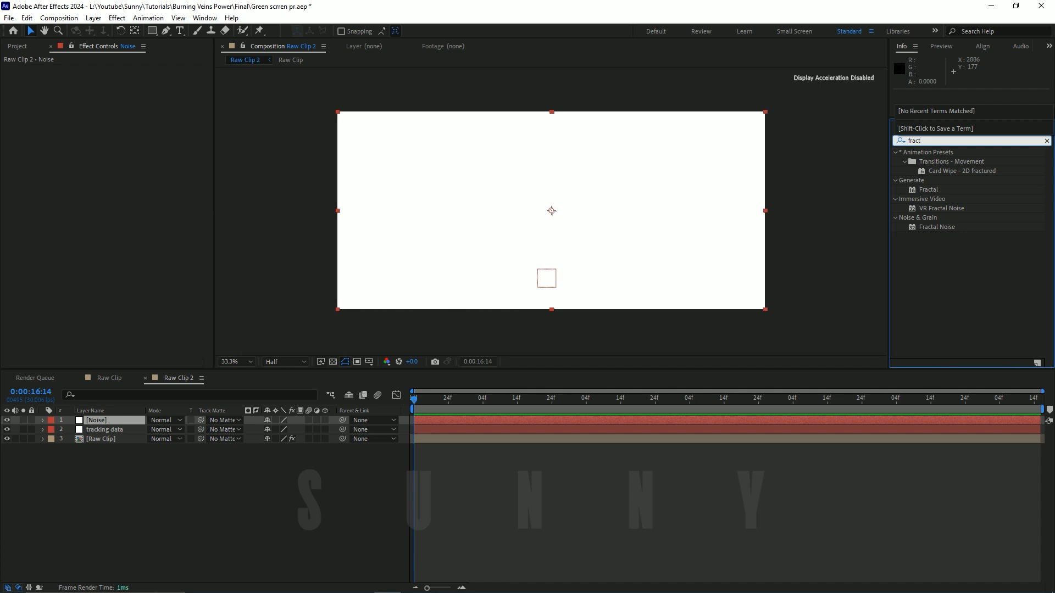
{"action": "left_click_drag", "start_coordinate": [931, 226], "coordinate": [566, 212]}
{"action": "left_click", "coordinate": [936, 212]}
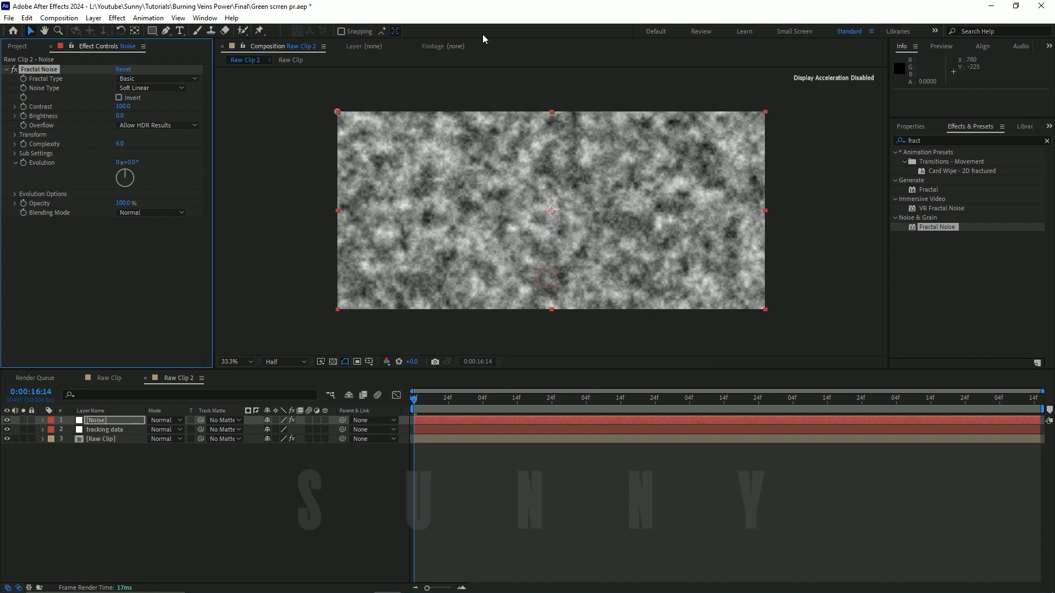
{"action": "key", "text": "ctrl+s"}
Step: Set the Fractal Noise type to Dynamic Progressive and invert the noise
{"action": "left_click", "coordinate": [128, 80]}
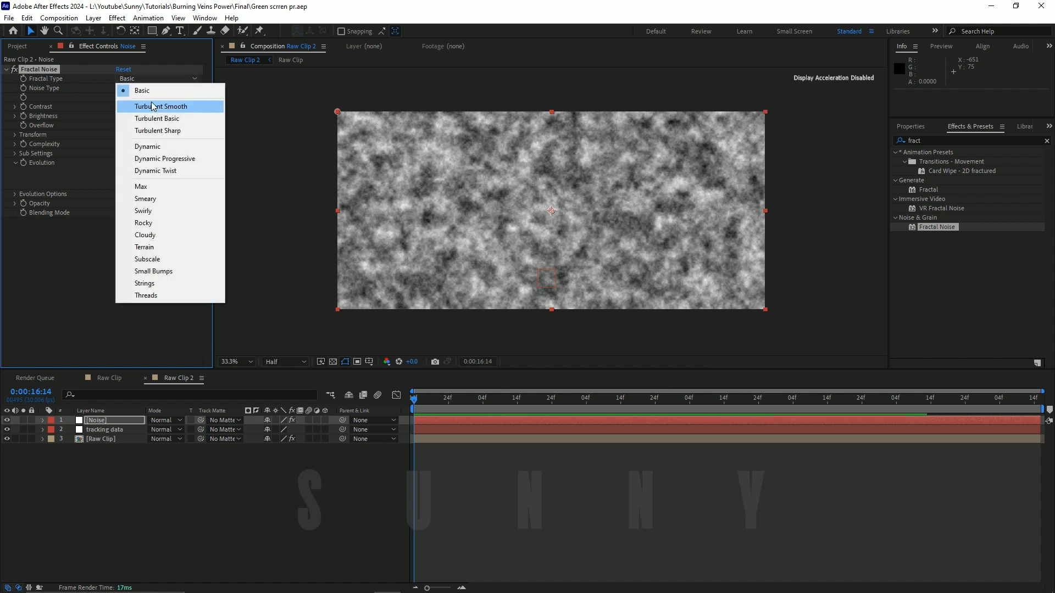
{"action": "left_click", "coordinate": [167, 158]}
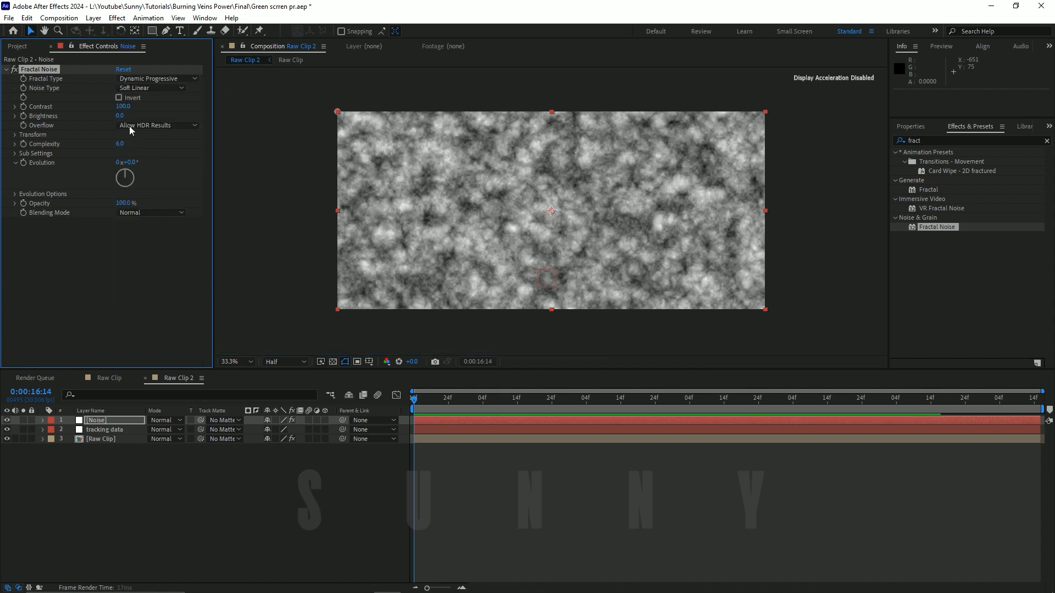
{"action": "left_click", "coordinate": [118, 97]}
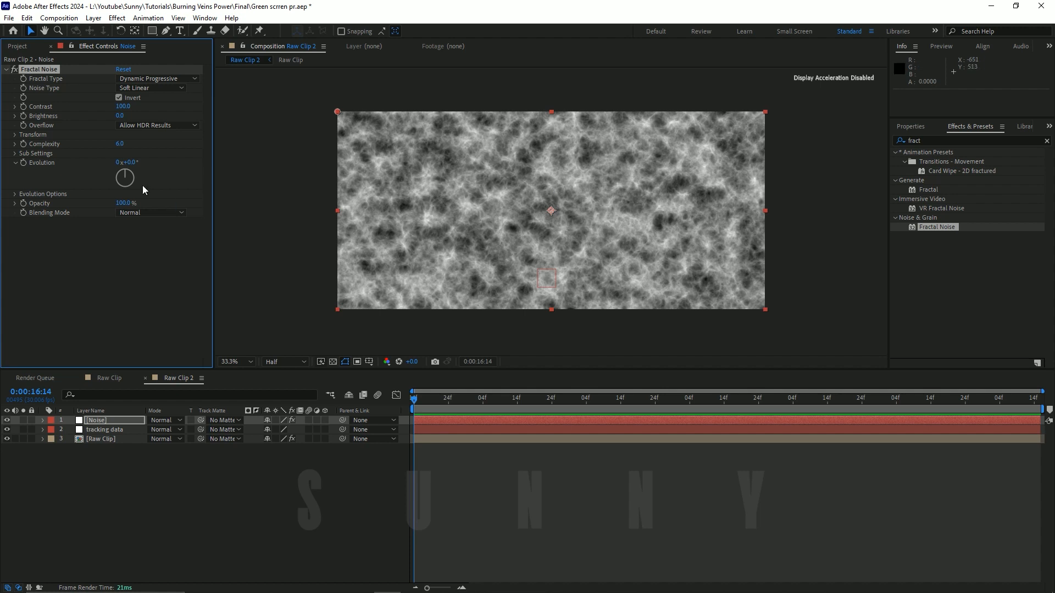
Step: Raise the Fractal Noise contrast to 192 and its complexity to 6.9
{"action": "left_click_drag", "start_coordinate": [117, 106], "coordinate": [163, 107]}
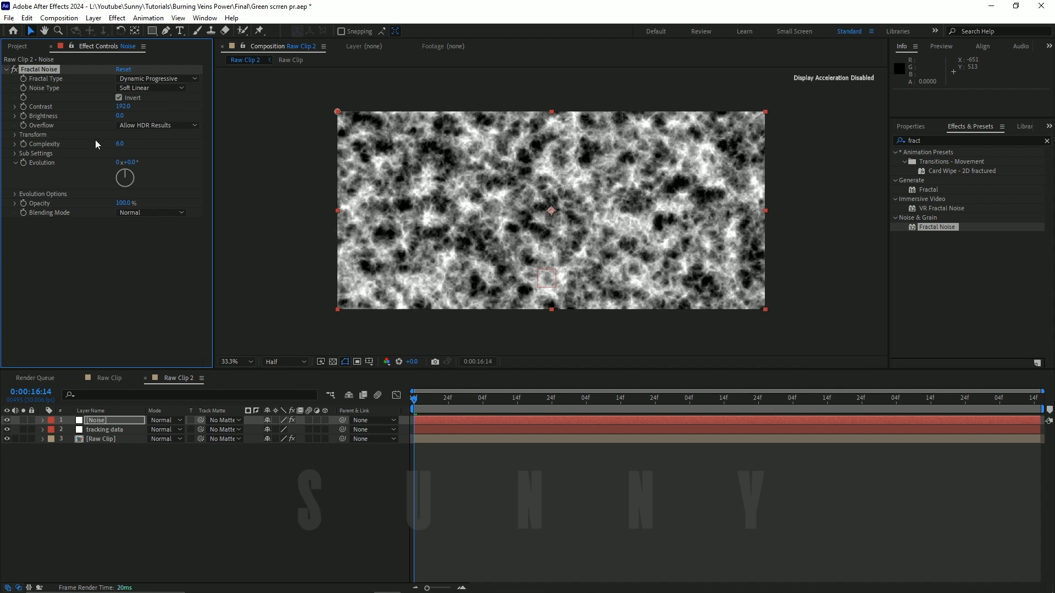
{"action": "mouse_move", "coordinate": [120, 143]}
{"action": "left_mouse_down"}
{"action": "mouse_move", "coordinate": [227, 140]}
{"action": "mouse_move", "coordinate": [116, 155]}
{"action": "left_mouse_up"}
{"action": "left_click_drag", "start_coordinate": [207, 157], "coordinate": [184, 163]}
{"action": "left_click", "coordinate": [232, 489]}
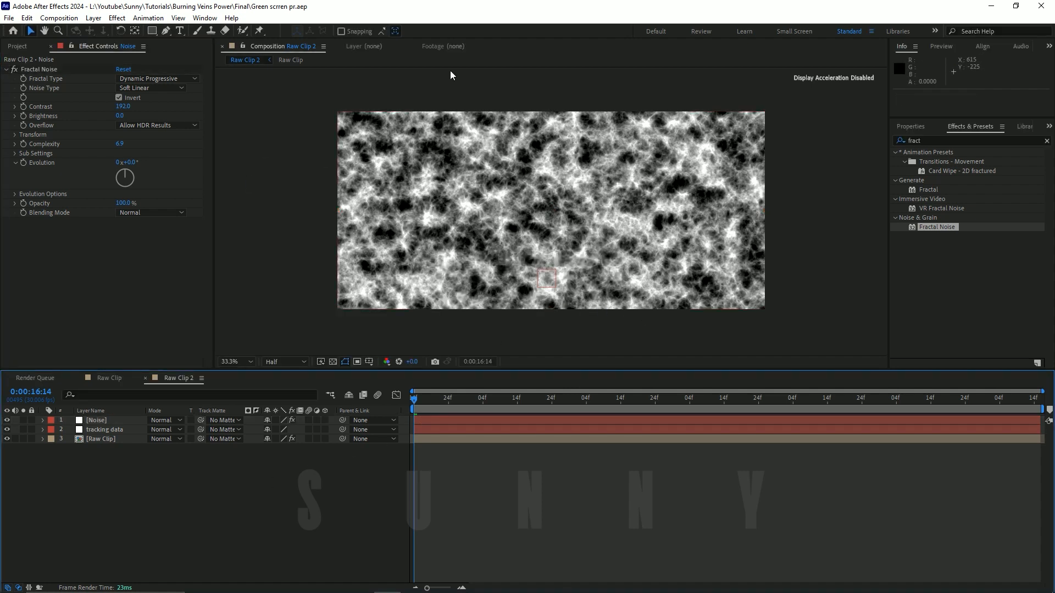
Step: Hide the Noise layer and draw a closed mask on it around the man's back with the Pen tool
{"action": "left_click", "coordinate": [552, 245]}
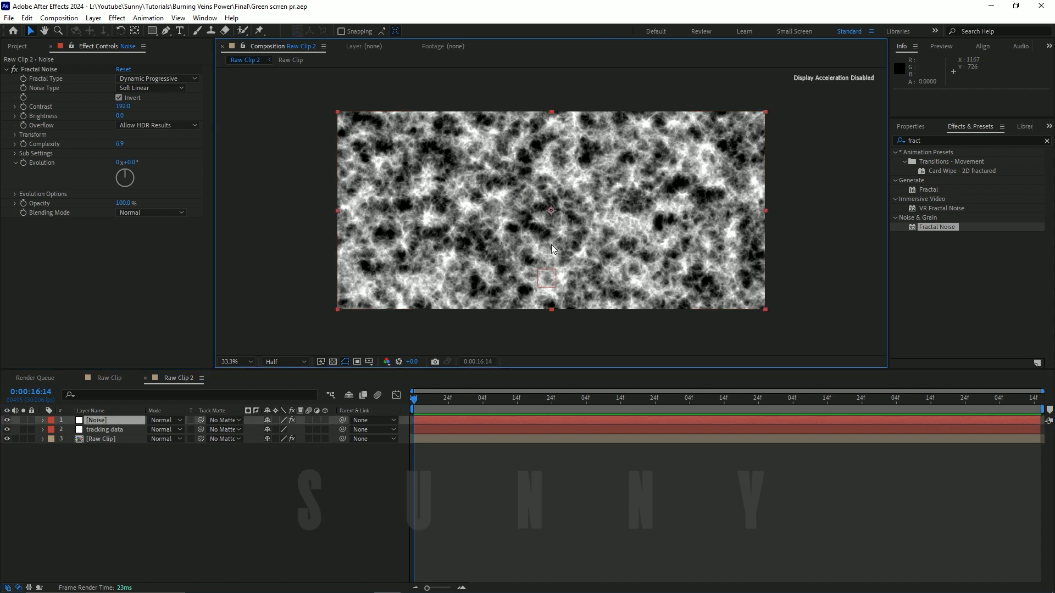
{"action": "left_click", "coordinate": [7, 420]}
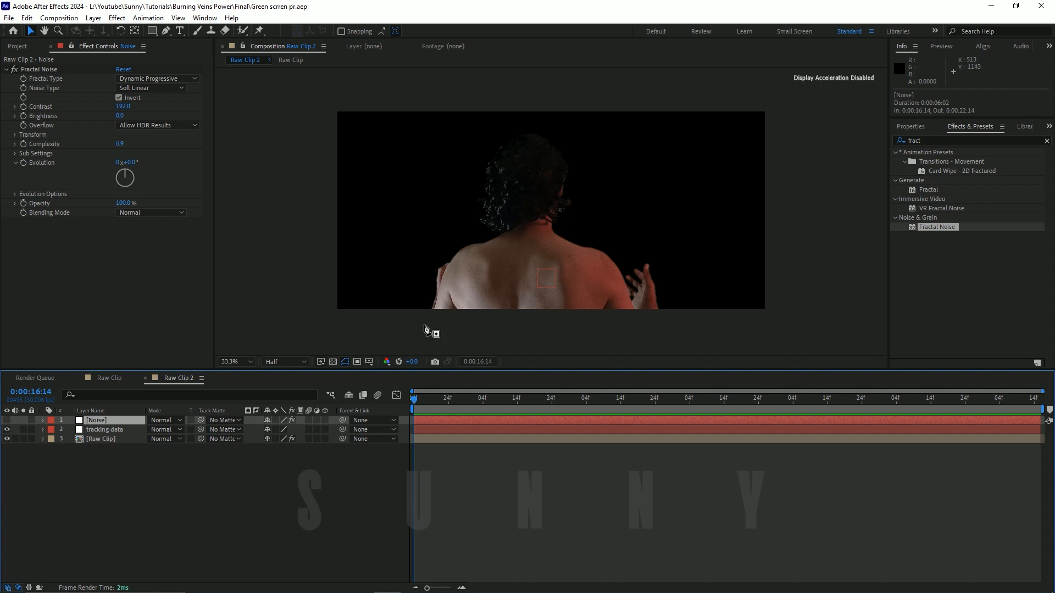
{"action": "key", "text": "g"}
{"action": "left_click", "coordinate": [594, 311]}
{"action": "left_click", "coordinate": [603, 300]}
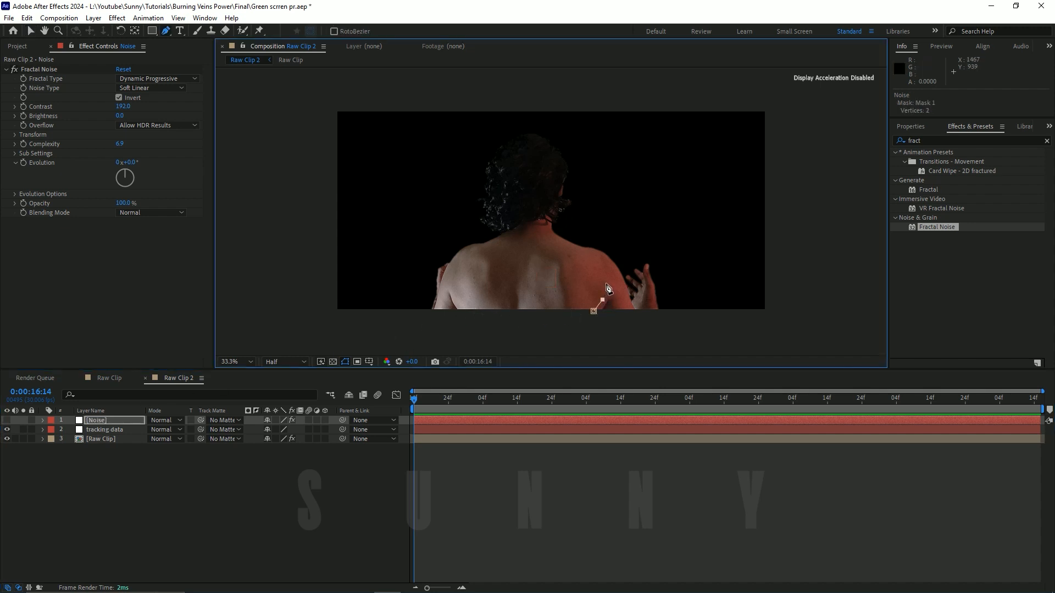
{"action": "left_click", "coordinate": [608, 278]}
{"action": "left_click", "coordinate": [533, 224]}
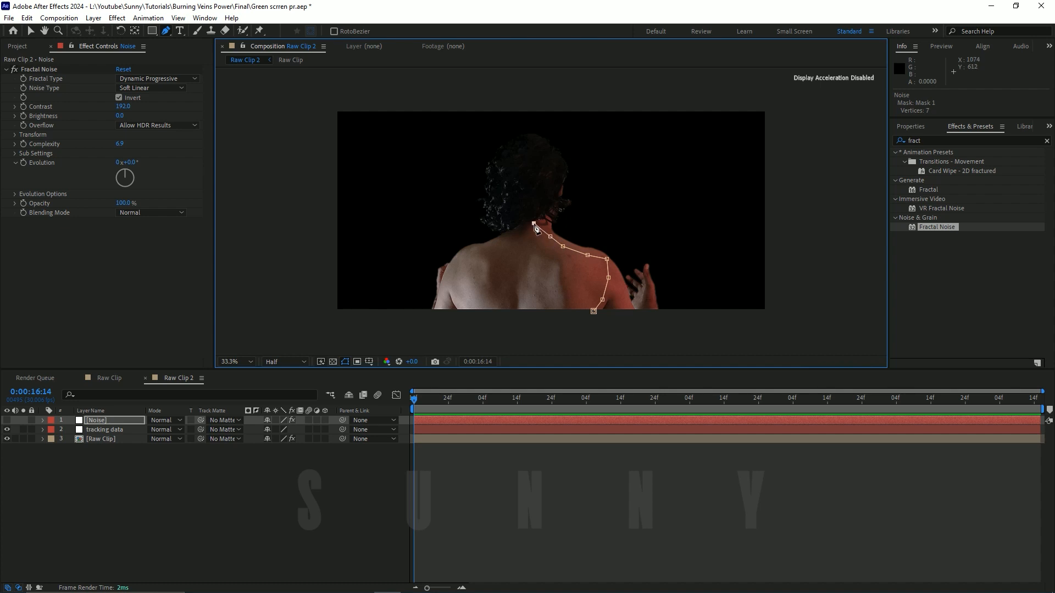
{"action": "left_click", "coordinate": [501, 241]}
{"action": "left_click", "coordinate": [480, 249]}
{"action": "left_click", "coordinate": [463, 254]}
{"action": "left_click", "coordinate": [456, 272]}
{"action": "left_click", "coordinate": [508, 323]}
{"action": "left_click", "coordinate": [558, 320]}
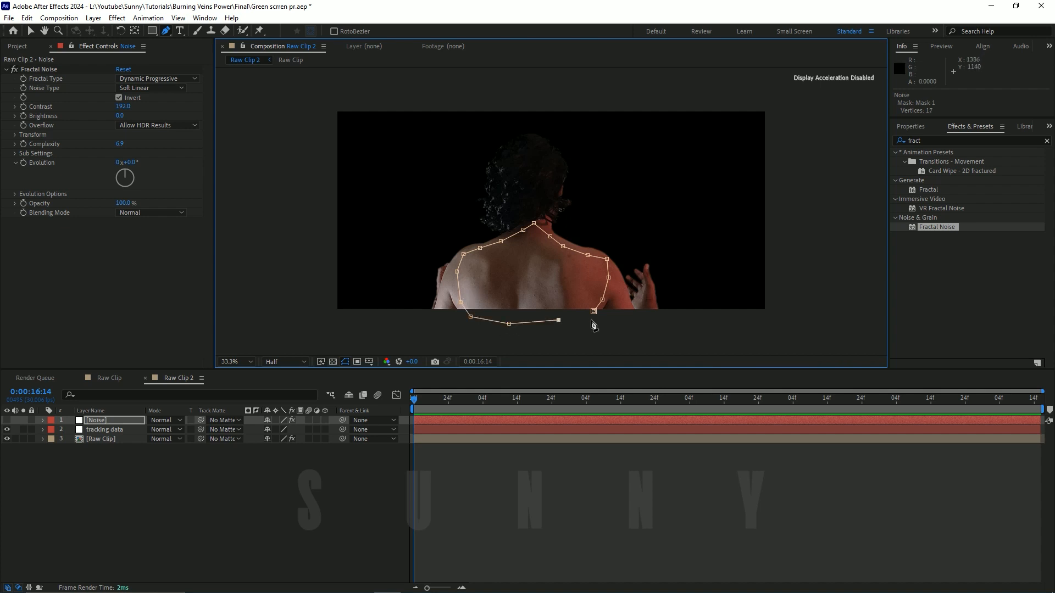
{"action": "left_click", "coordinate": [593, 311]}
Step: Show the Noise layer again and set its mask feather to 103 pixels and mask expansion to -23 pixels
{"action": "left_click", "coordinate": [6, 419]}
{"action": "left_click", "coordinate": [99, 421]}
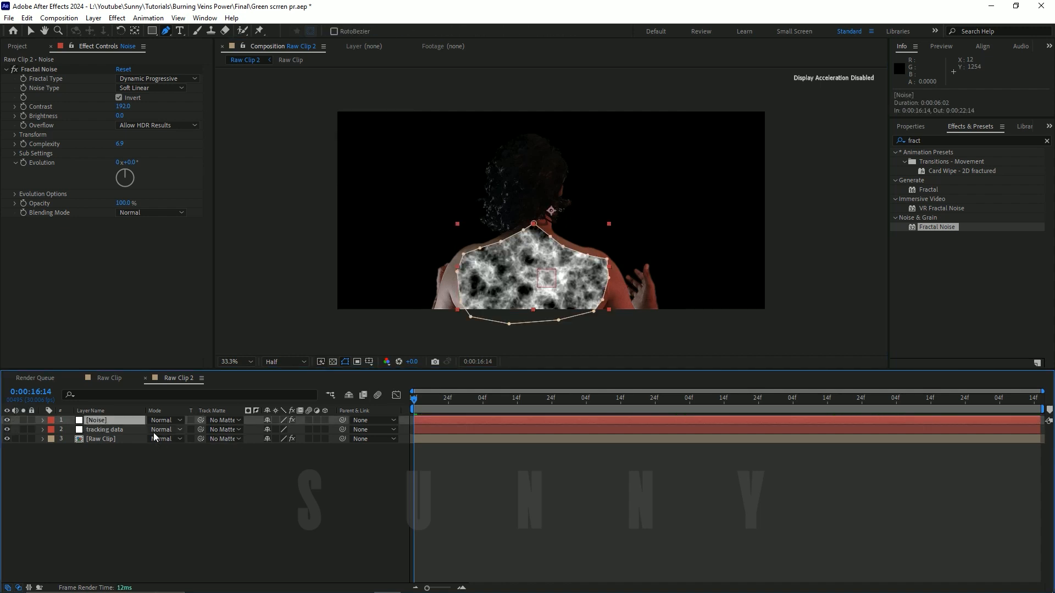
{"action": "key", "text": "m"}
{"action": "key", "text": "m"}
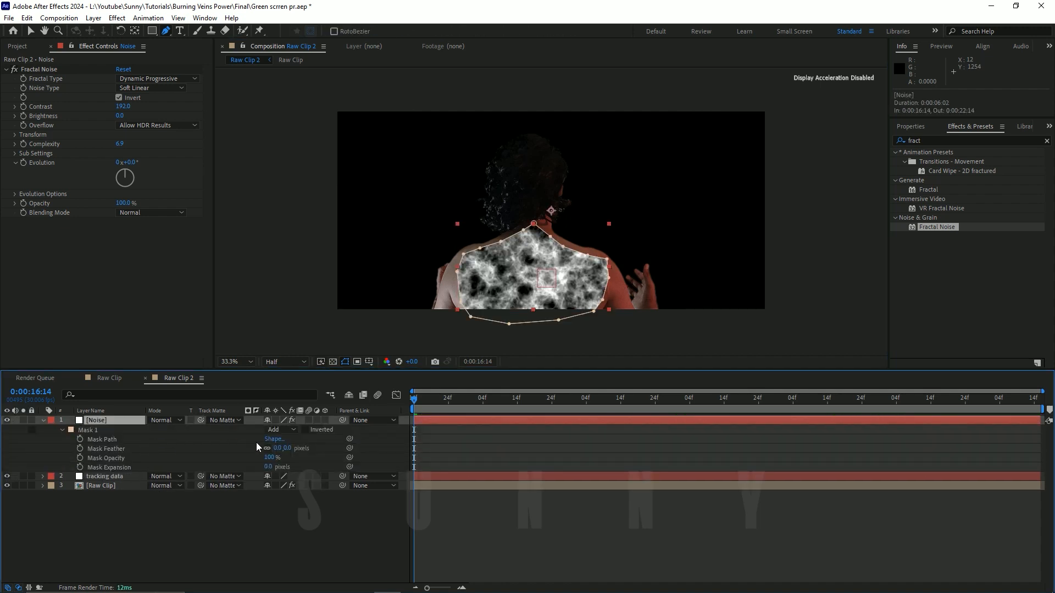
{"action": "left_click_drag", "start_coordinate": [290, 449], "coordinate": [330, 446]}
{"action": "key", "text": "ctrl+z"}
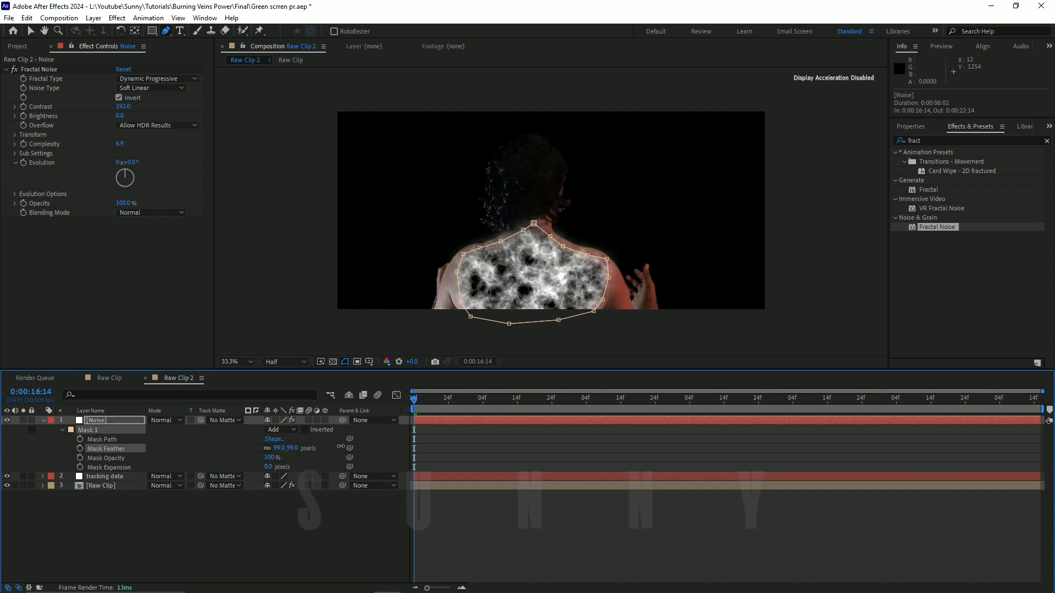
{"action": "left_click_drag", "start_coordinate": [270, 467], "coordinate": [304, 452]}
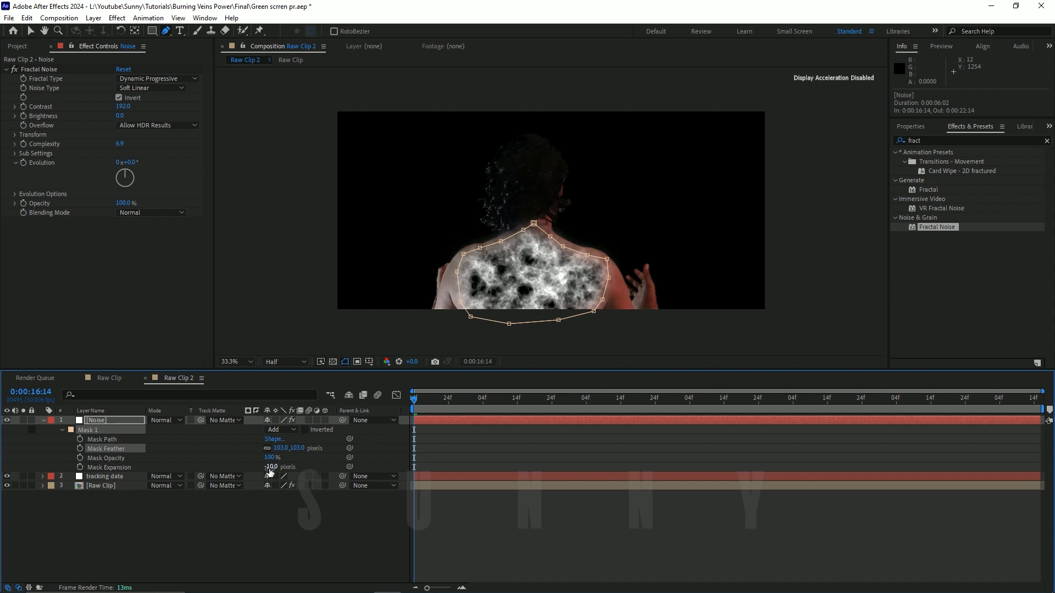
{"action": "left_click_drag", "start_coordinate": [269, 472], "coordinate": [262, 468]}
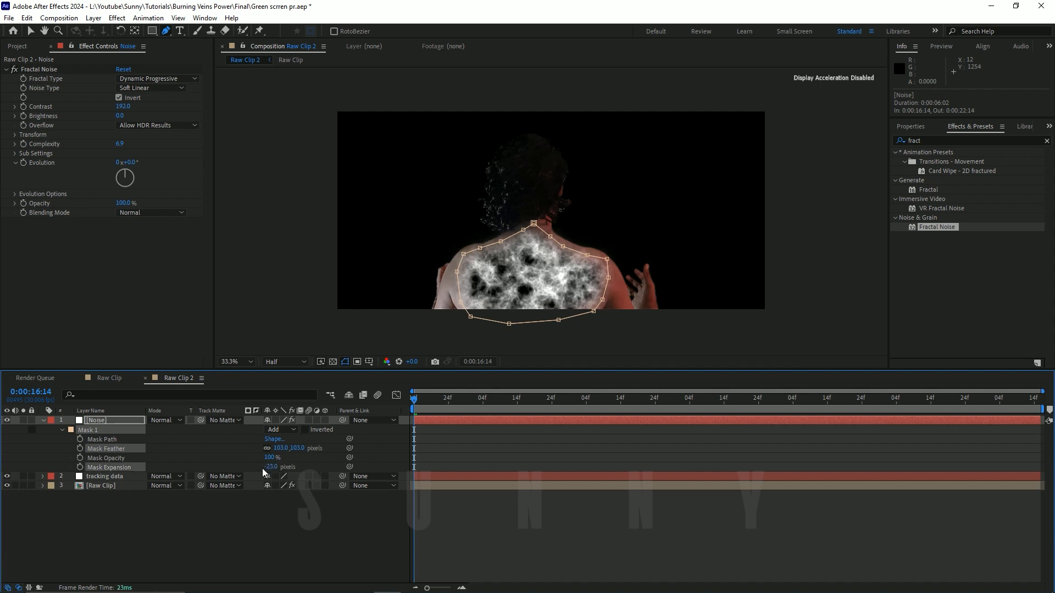
{"action": "left_click", "coordinate": [226, 523]}
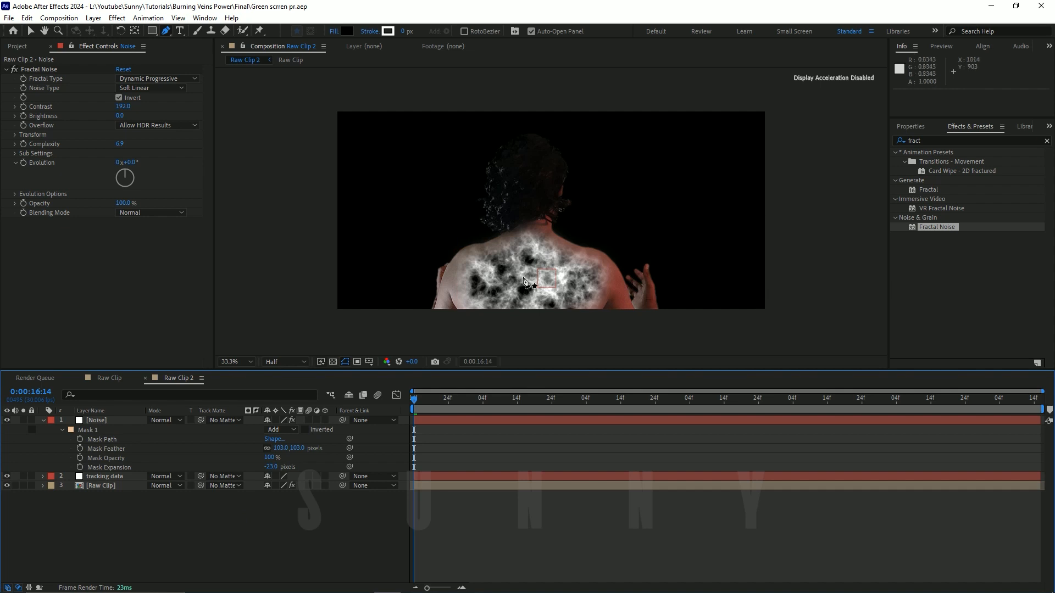
{"action": "key", "text": "v"}
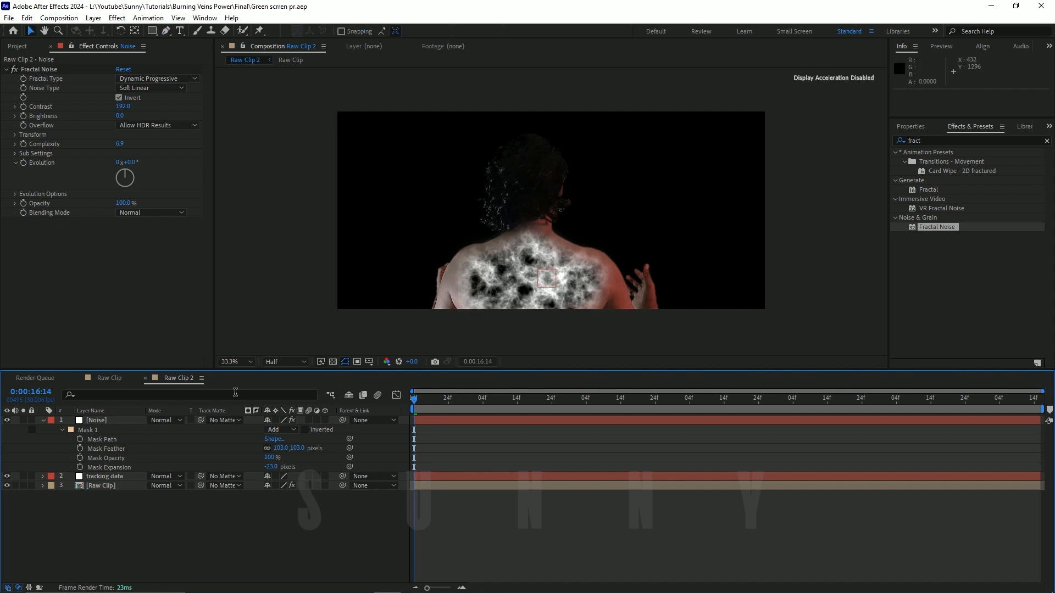
Step: Collapse the Noise layer's mask properties and parent the layer to the tracking data null
{"action": "left_click", "coordinate": [111, 421]}
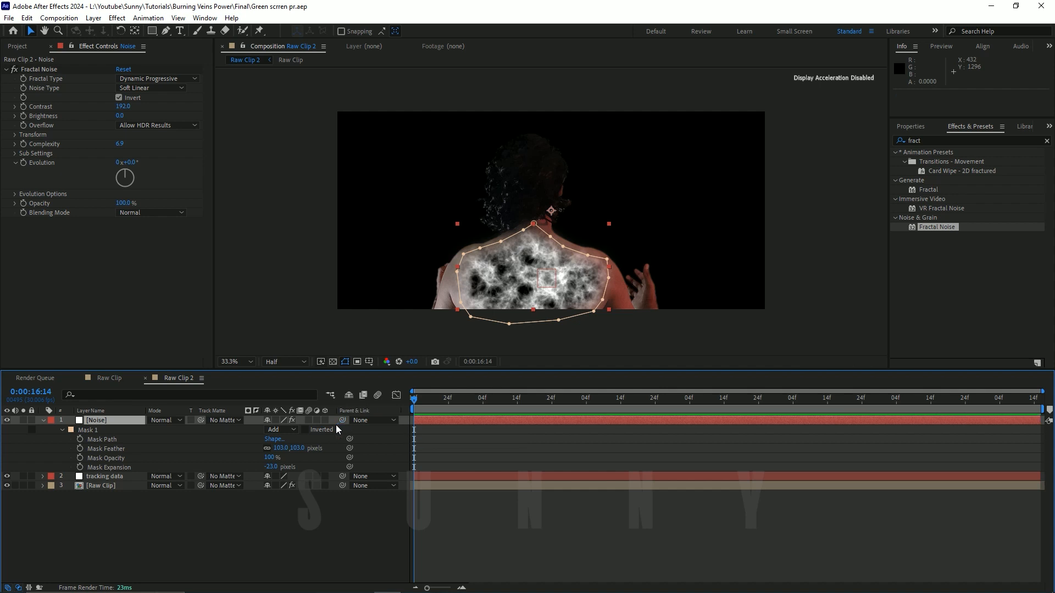
{"action": "left_click", "coordinate": [44, 421]}
{"action": "left_click", "coordinate": [202, 463]}
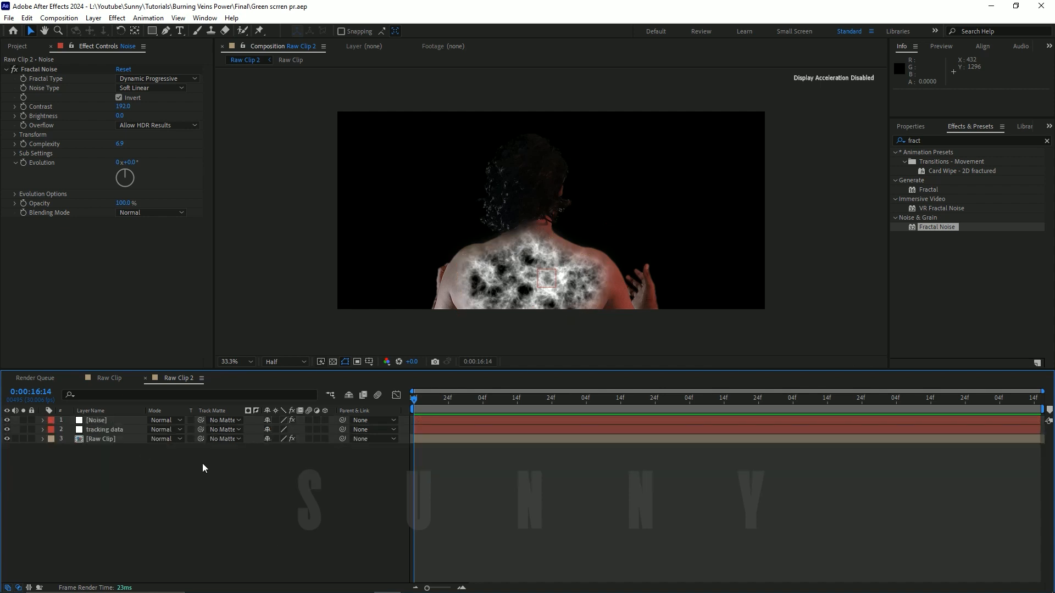
{"action": "left_click", "coordinate": [121, 421]}
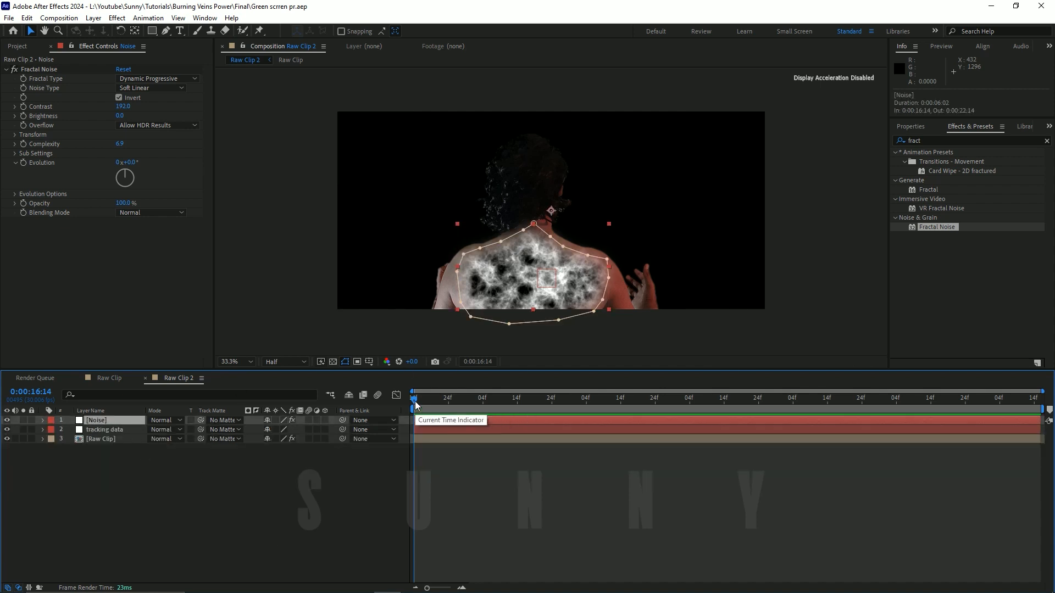
{"action": "left_click_drag", "start_coordinate": [413, 400], "coordinate": [243, 430]}
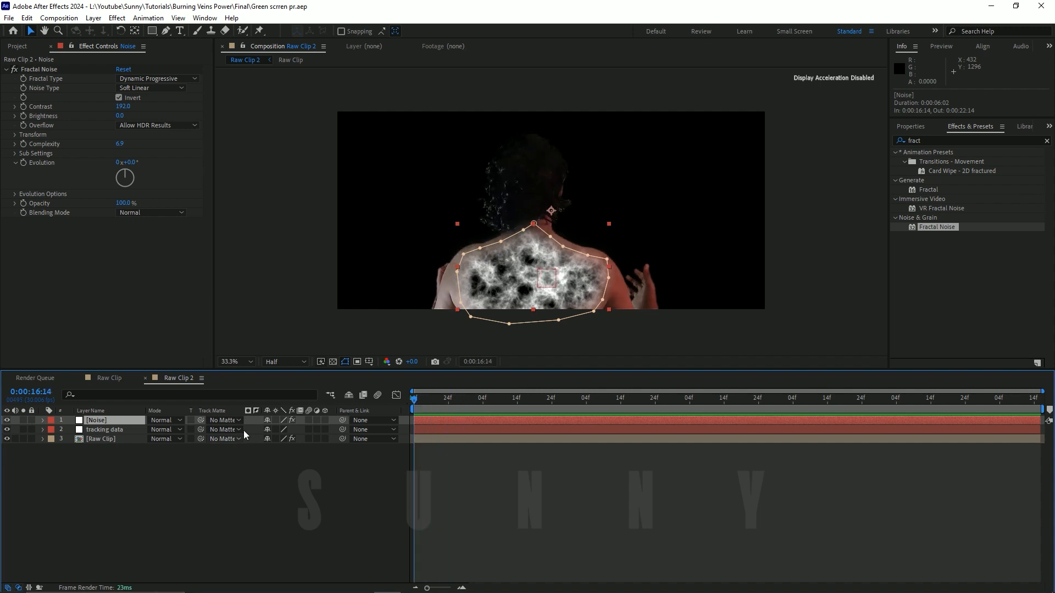
{"action": "left_click", "coordinate": [135, 459]}
{"action": "left_click", "coordinate": [111, 420]}
{"action": "left_click_drag", "start_coordinate": [341, 419], "coordinate": [107, 427]}
Step: Move the playhead to 0:00:17:00 and scale the Noise layer up to 130%
{"action": "left_click_drag", "start_coordinate": [427, 405], "coordinate": [329, 446]}
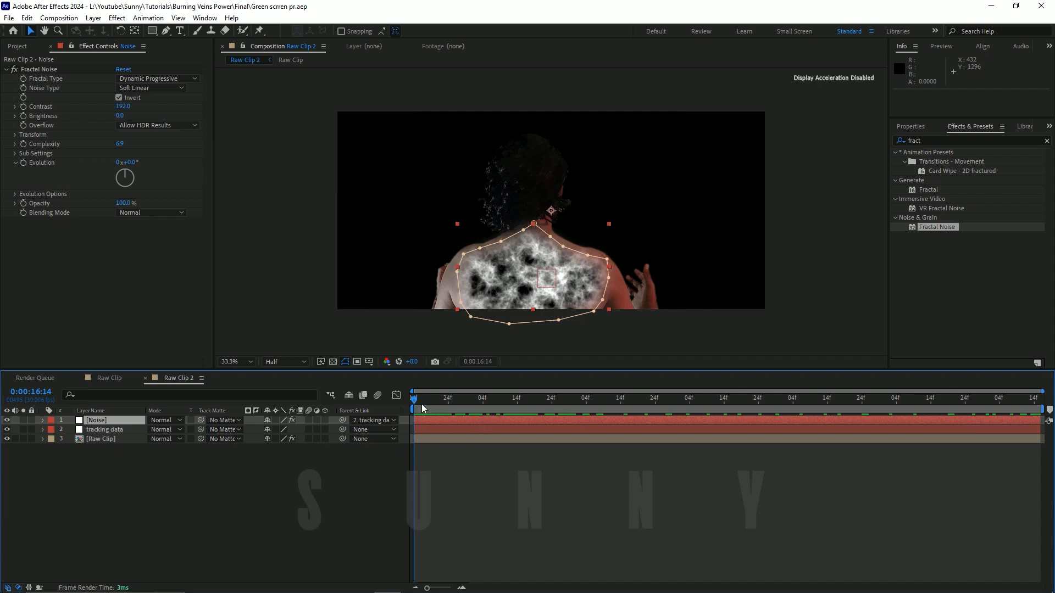
{"action": "left_click_drag", "start_coordinate": [422, 407], "coordinate": [473, 405]}
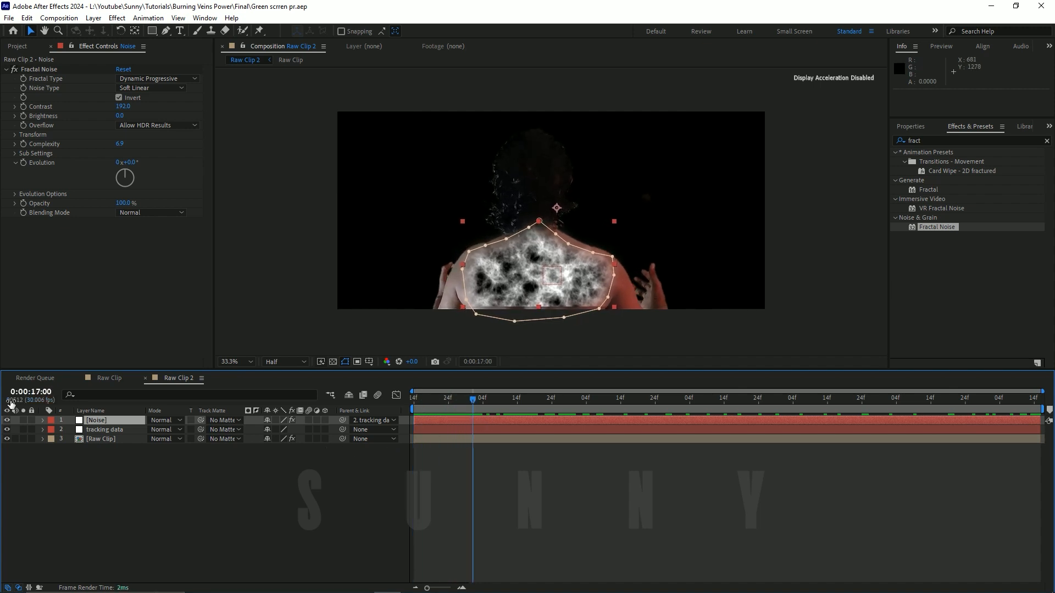
{"action": "left_click", "coordinate": [107, 419]}
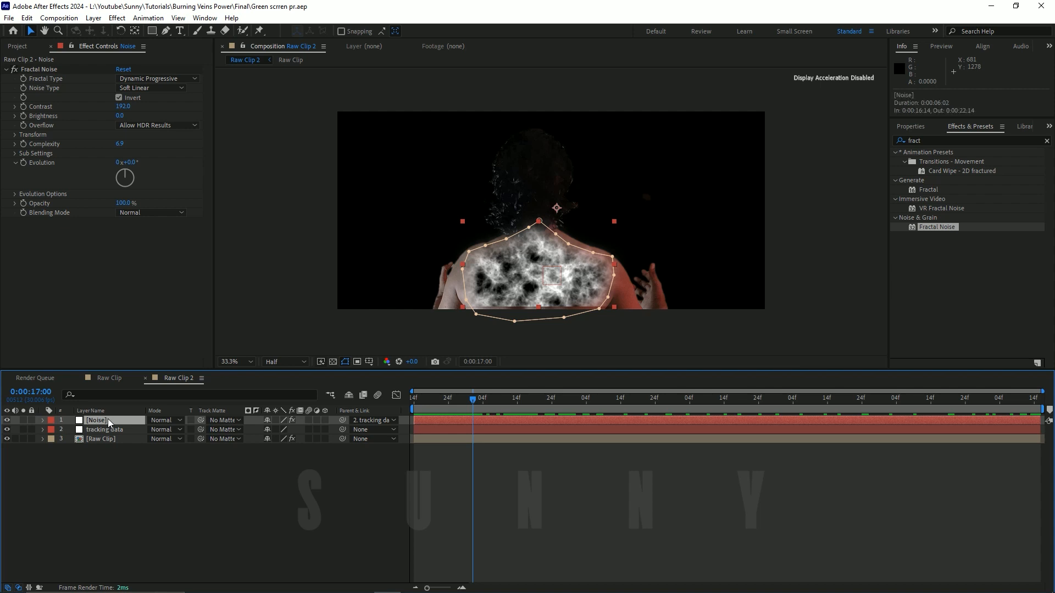
{"action": "key", "text": "alt+shift+KP_Add"}
{"action": "key", "text": "alt+shift+KP_Add"}
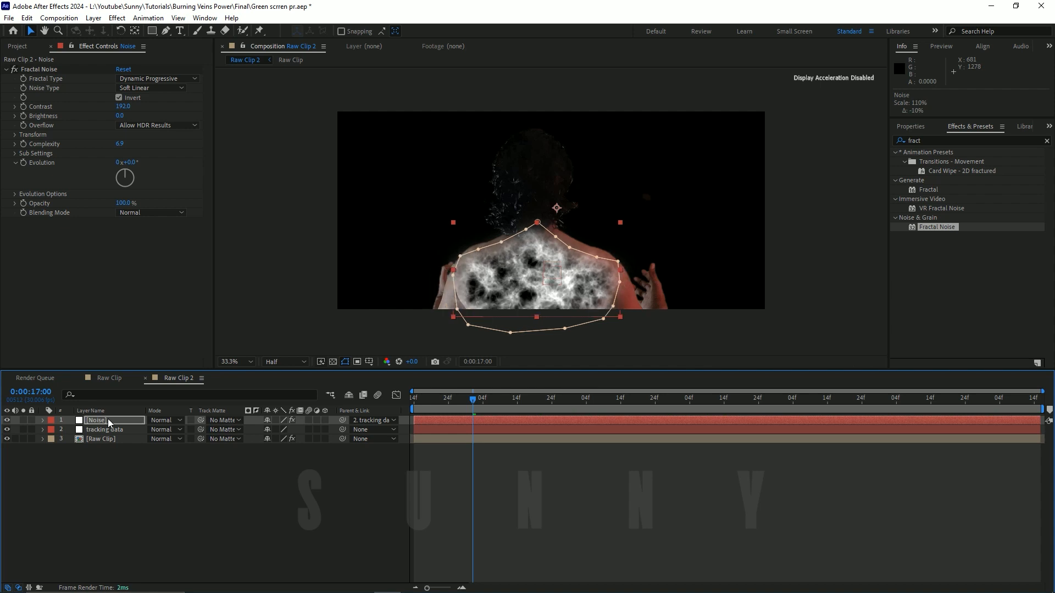
{"action": "key", "text": "alt+shift+KP_Add"}
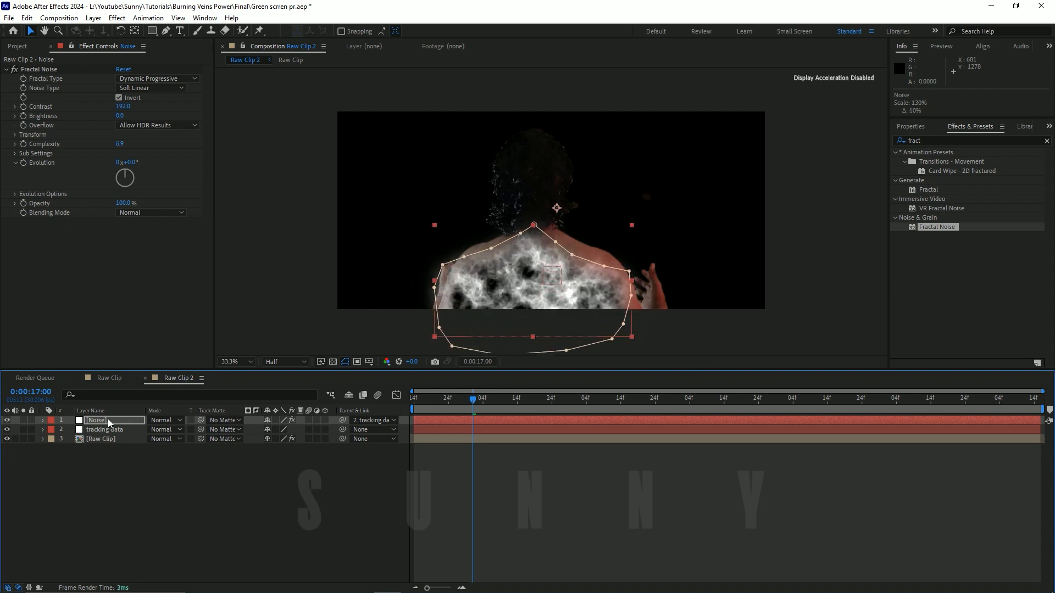
Step: Delete the mask from the enlarged Noise layer
{"action": "key", "text": "m"}
{"action": "left_click", "coordinate": [119, 430]}
{"action": "key", "text": "Delete"}
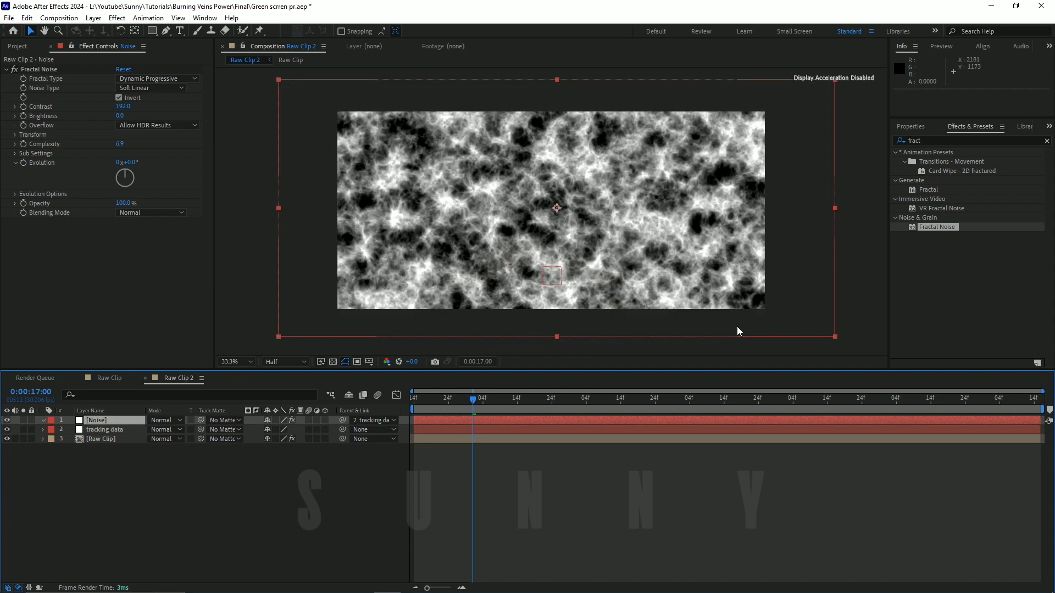
Step: Hide the Noise layer, draw a closed 17-point Pen mask around the man's back up to the shoulders, and show the layer again
{"action": "left_click", "coordinate": [6, 420]}
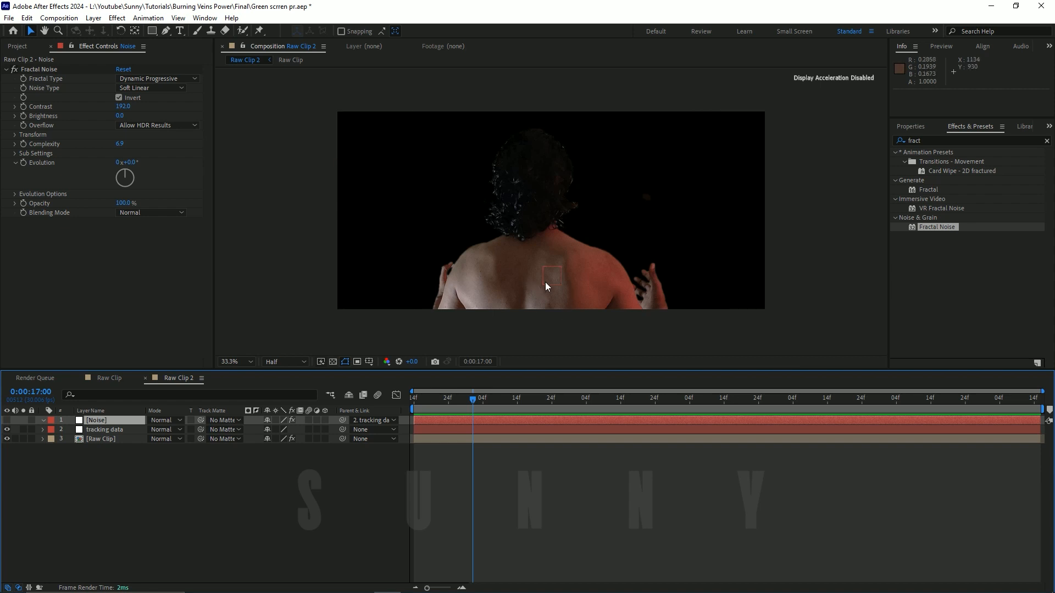
{"action": "key", "text": "g"}
{"action": "left_click", "coordinate": [589, 317]}
{"action": "left_click", "coordinate": [603, 301]}
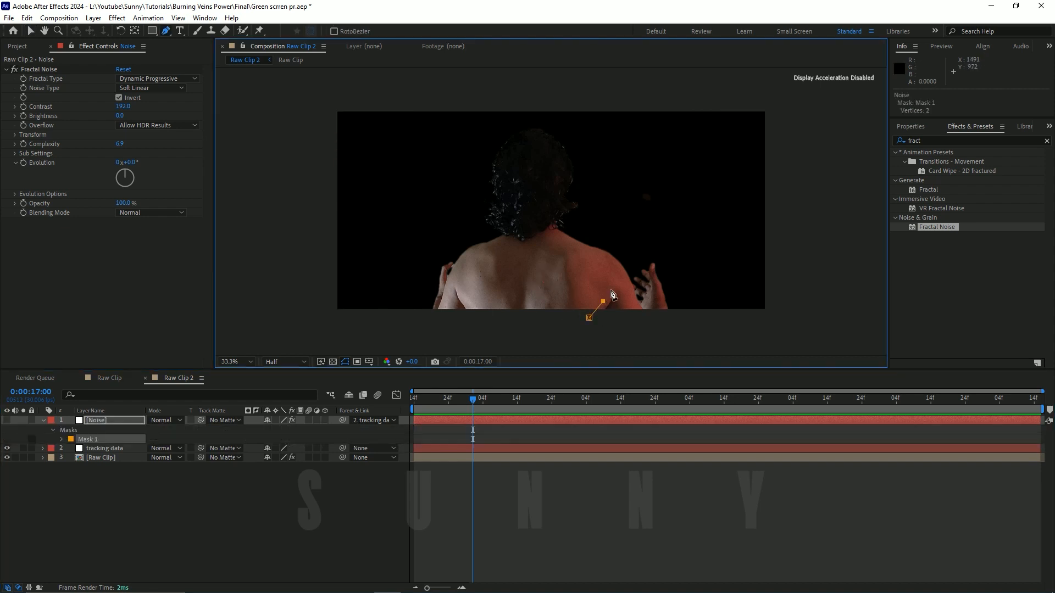
{"action": "left_click", "coordinate": [613, 281]}
{"action": "left_click", "coordinate": [605, 264]}
{"action": "left_click", "coordinate": [577, 244]}
{"action": "left_click", "coordinate": [541, 234]}
{"action": "left_click", "coordinate": [526, 238]}
{"action": "left_click", "coordinate": [505, 239]}
{"action": "left_click", "coordinate": [482, 249]}
{"action": "left_click", "coordinate": [481, 323]}
{"action": "left_click", "coordinate": [528, 325]}
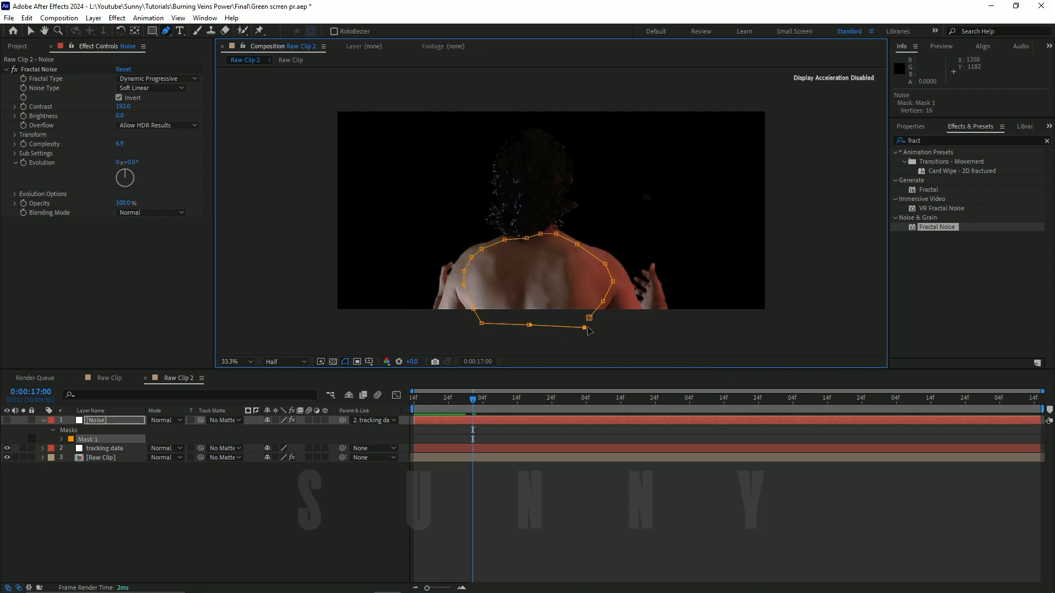
{"action": "left_click", "coordinate": [584, 328]}
{"action": "left_click", "coordinate": [589, 318]}
{"action": "left_click", "coordinate": [6, 421]}
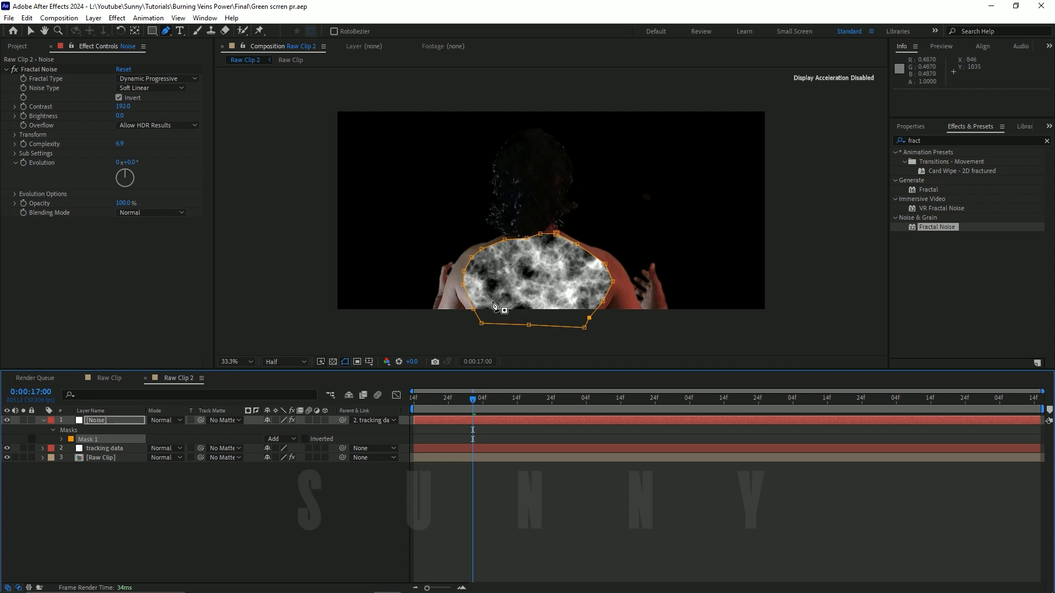
Step: Set the Transform scale of the Noise layer's Fractal Noise effect to 52
{"action": "key", "text": "v"}
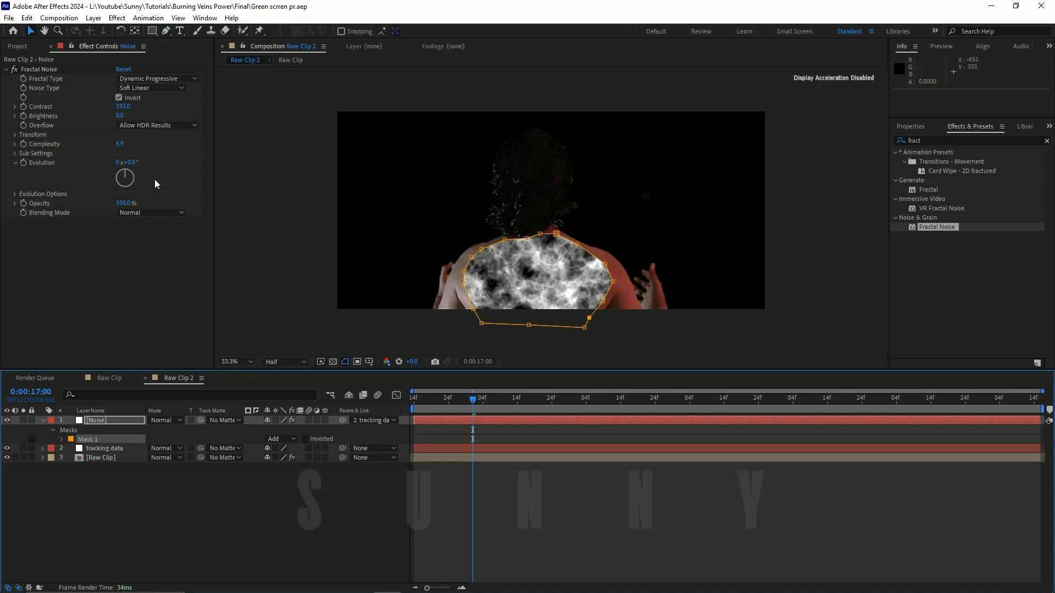
{"action": "left_click", "coordinate": [15, 134]}
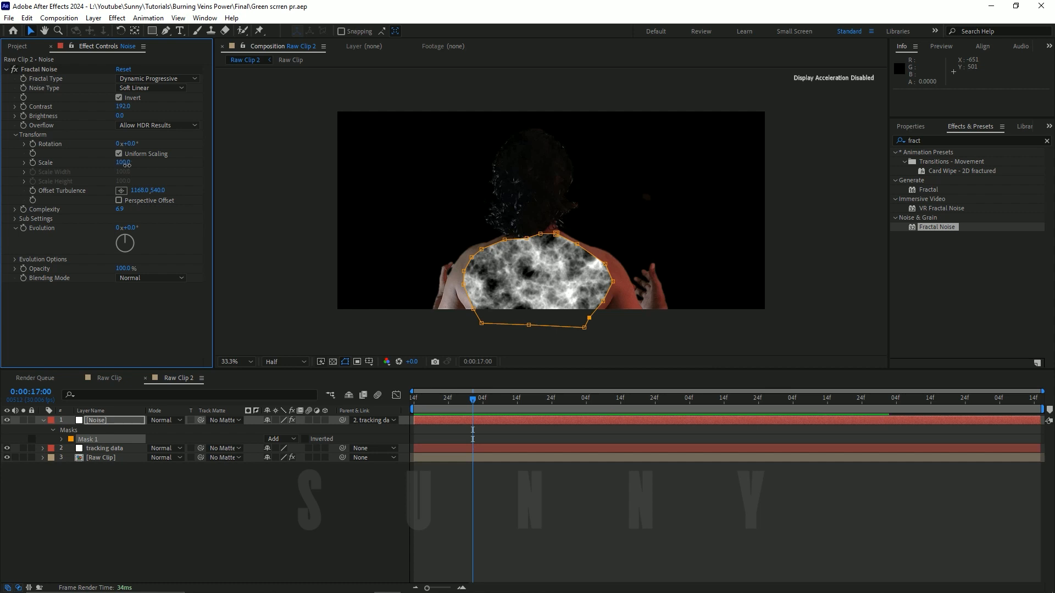
{"action": "mouse_move", "coordinate": [126, 164]}
{"action": "left_mouse_down"}
{"action": "mouse_move", "coordinate": [99, 163]}
{"action": "mouse_move", "coordinate": [108, 171]}
{"action": "left_mouse_up"}
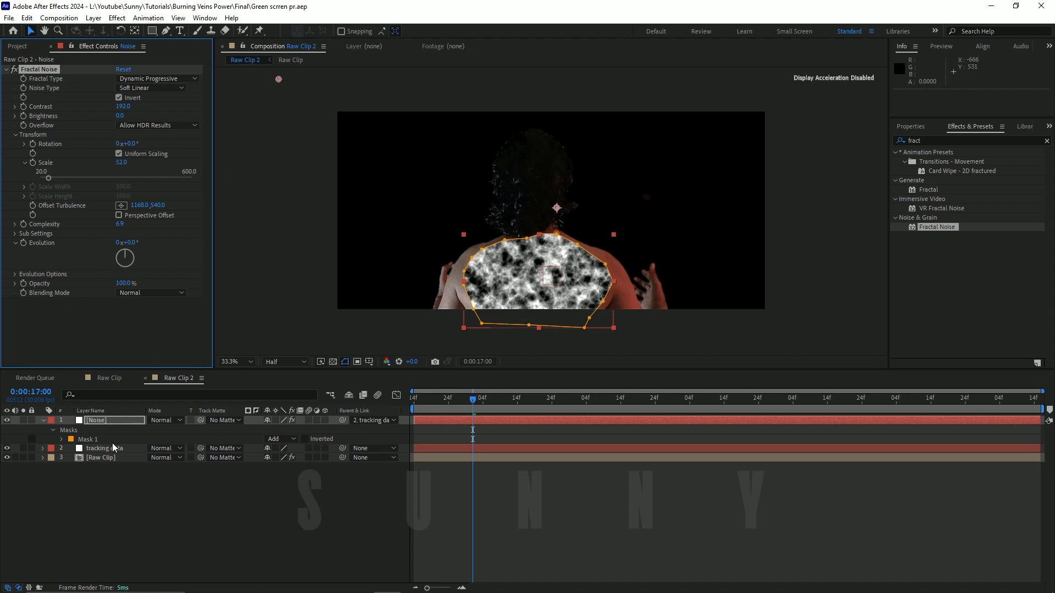
Step: Set the Noise layer's mask feather to 72 pixels and mask expansion to -13 pixels, and save the project
{"action": "left_click", "coordinate": [113, 423]}
{"action": "key", "text": "m"}
{"action": "key", "text": "m"}
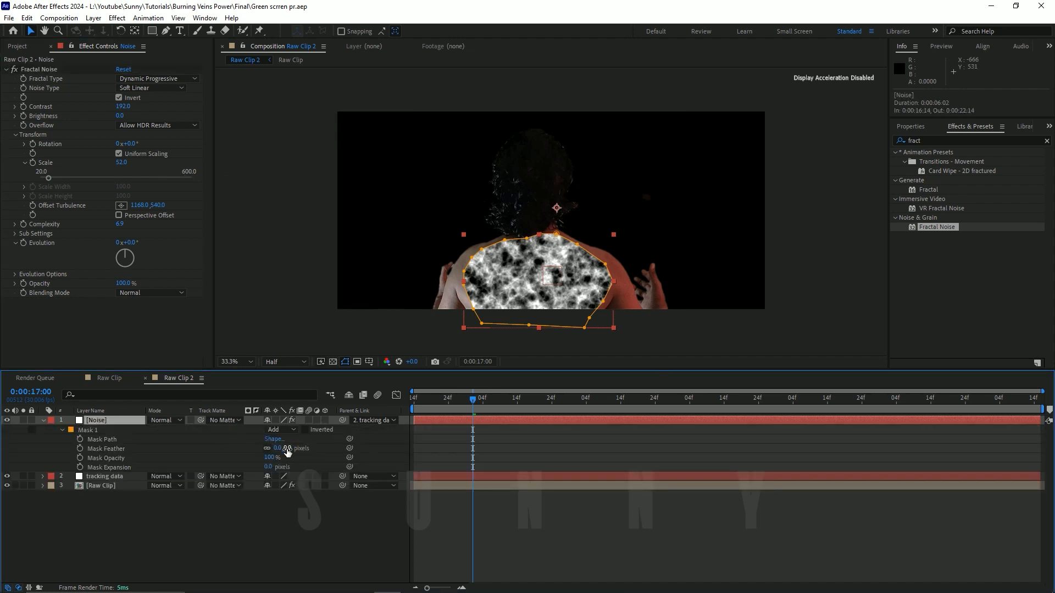
{"action": "left_click_drag", "start_coordinate": [287, 451], "coordinate": [328, 452]}
{"action": "left_click_drag", "start_coordinate": [269, 468], "coordinate": [267, 471]}
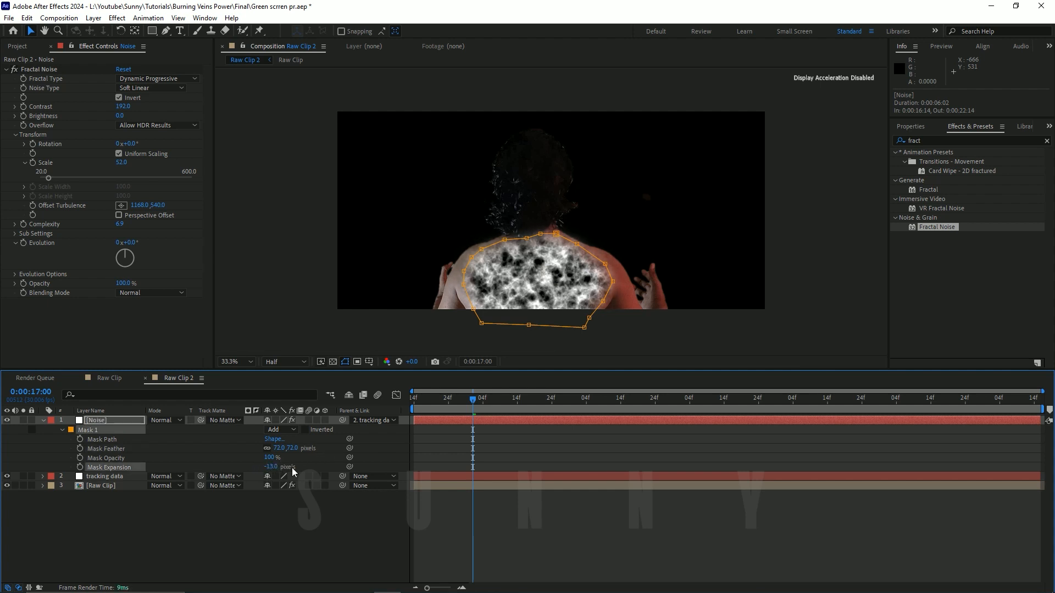
{"action": "key", "text": "ctrl+s"}
Step: Play back and scrub the clip from 0:00:16:14 to check how the masked noise follows the back
{"action": "key", "text": "space"}
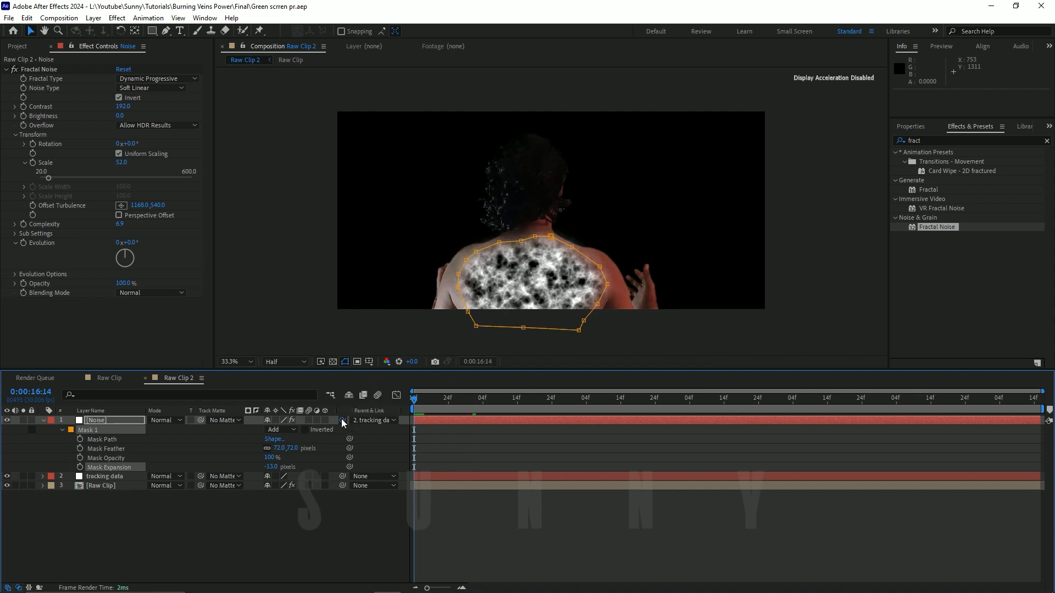
{"action": "left_click_drag", "start_coordinate": [324, 420], "coordinate": [114, 475]}
{"action": "left_click_drag", "start_coordinate": [412, 404], "coordinate": [233, 430]}
{"action": "left_click", "coordinate": [53, 438]}
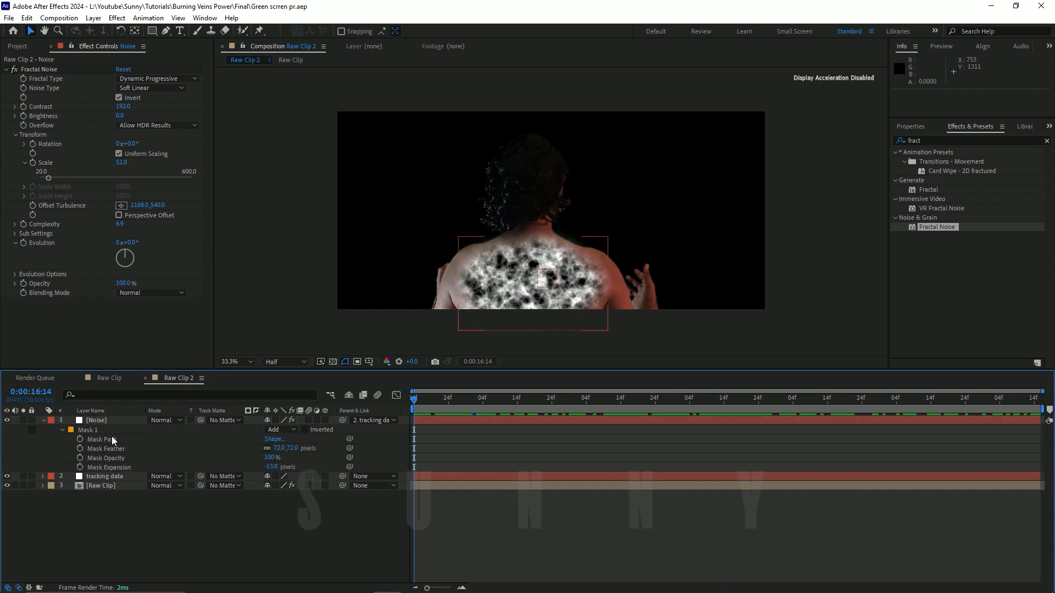
Step: Start Mask Path keyframes at 0:00:16:14 and shift the whole mask to fit the back at 0:00:18:23
{"action": "left_click", "coordinate": [81, 439]}
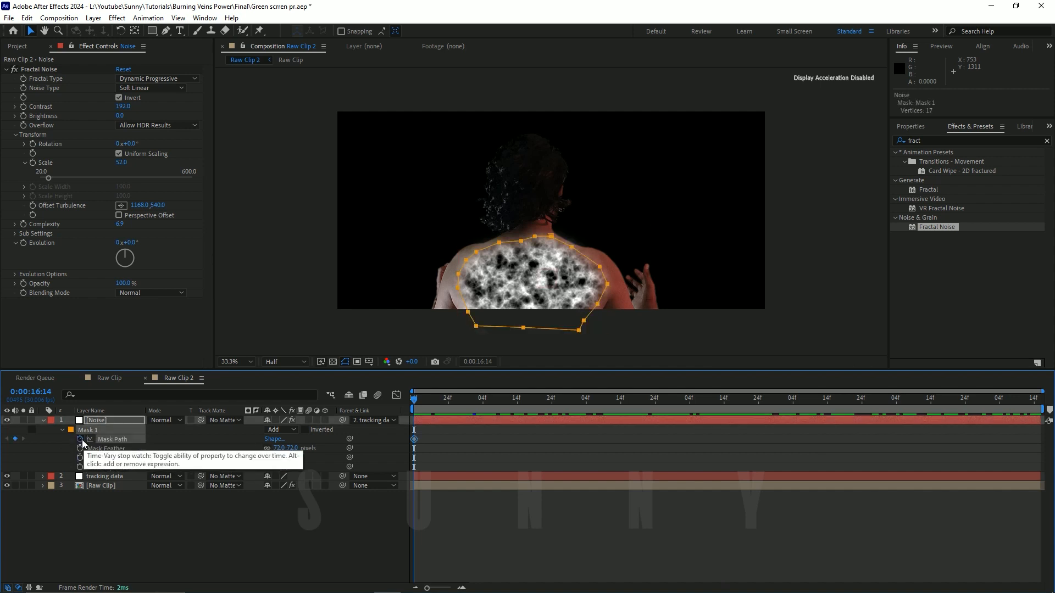
{"action": "left_click_drag", "start_coordinate": [417, 402], "coordinate": [655, 403]}
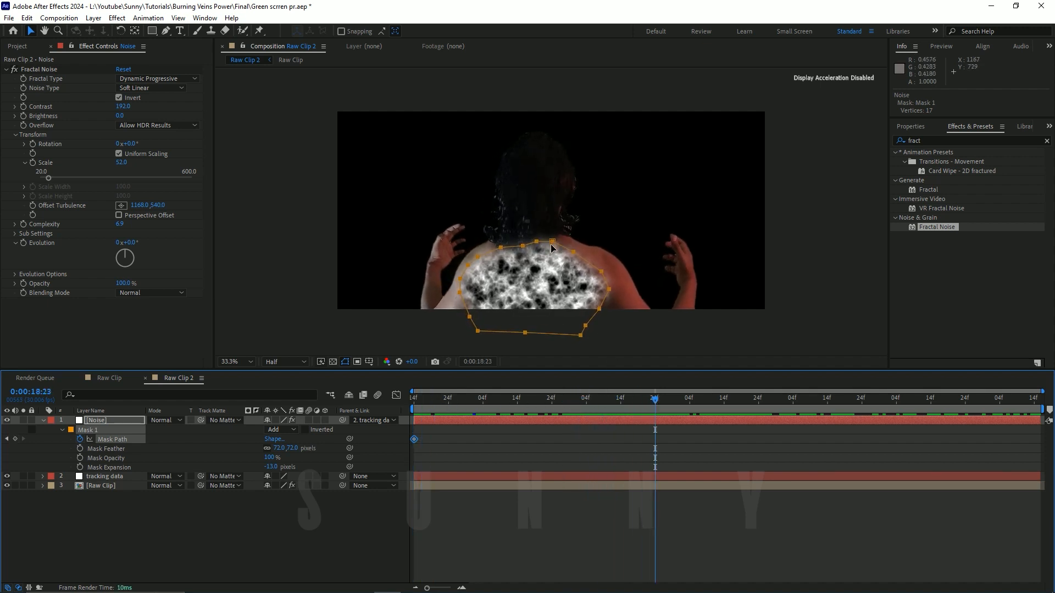
{"action": "left_click_drag", "start_coordinate": [551, 240], "coordinate": [557, 240]}
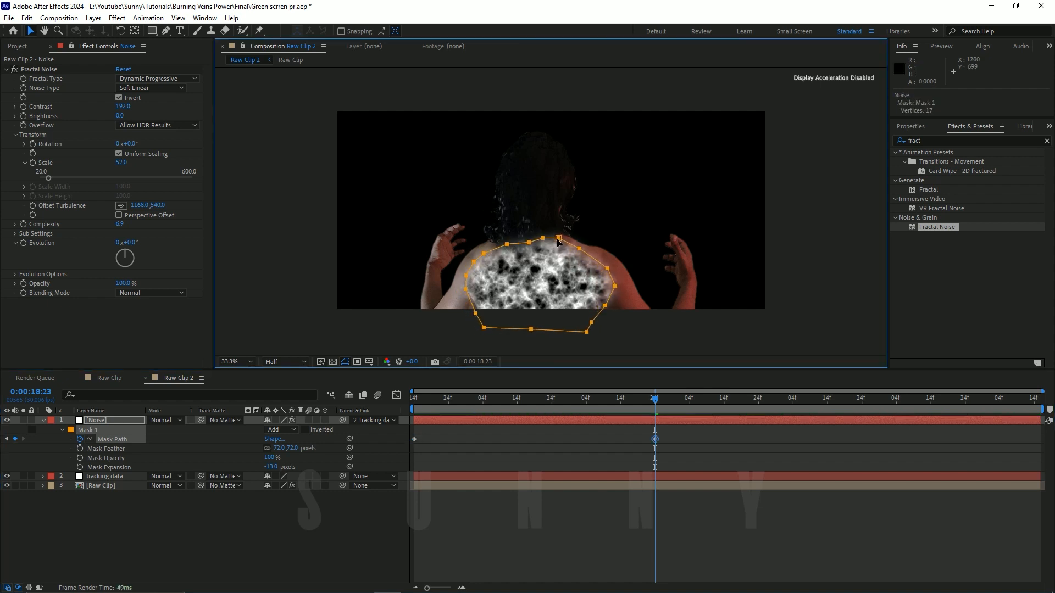
Step: Reposition the whole mask to fit the man's back at 0:00:20:27 and at 0:00:22:14, adding Mask Path keyframes
{"action": "left_click_drag", "start_coordinate": [686, 402], "coordinate": [878, 402]}
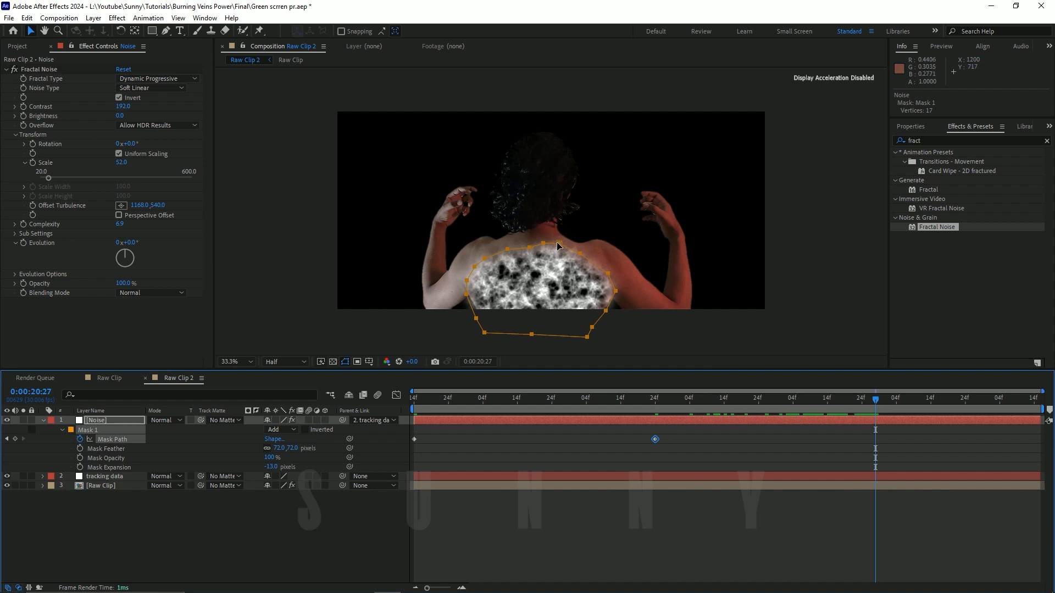
{"action": "left_click_drag", "start_coordinate": [558, 243], "coordinate": [557, 233]}
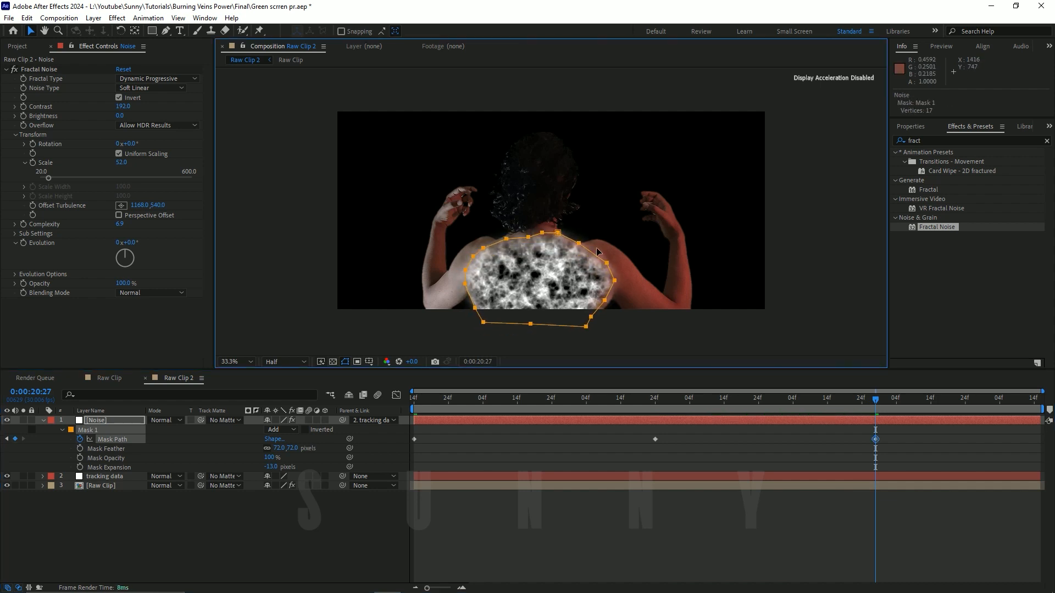
{"action": "left_click_drag", "start_coordinate": [900, 400], "coordinate": [1038, 401]}
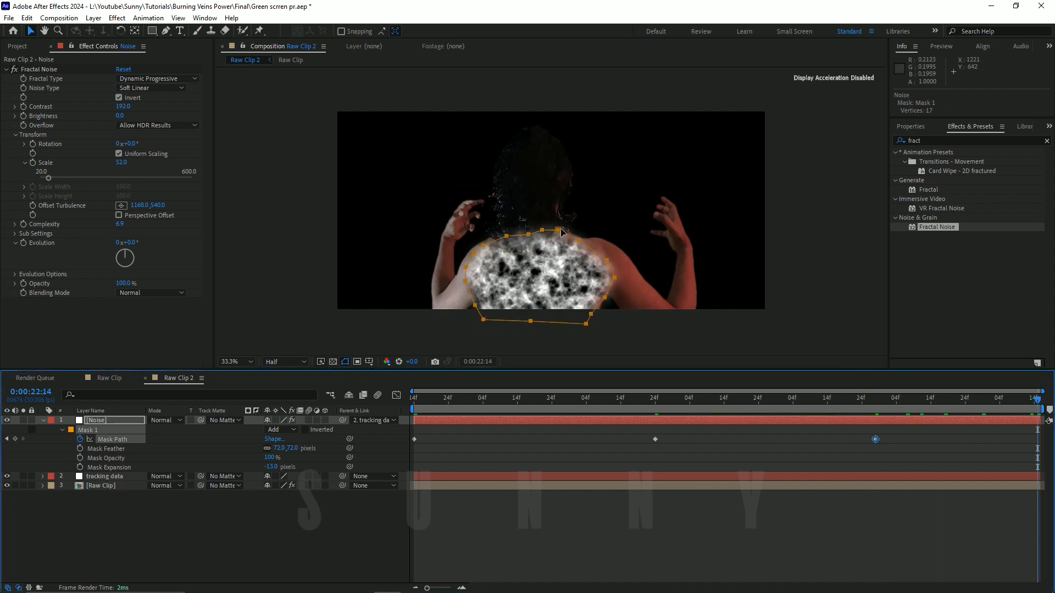
{"action": "left_click_drag", "start_coordinate": [562, 233], "coordinate": [564, 240]}
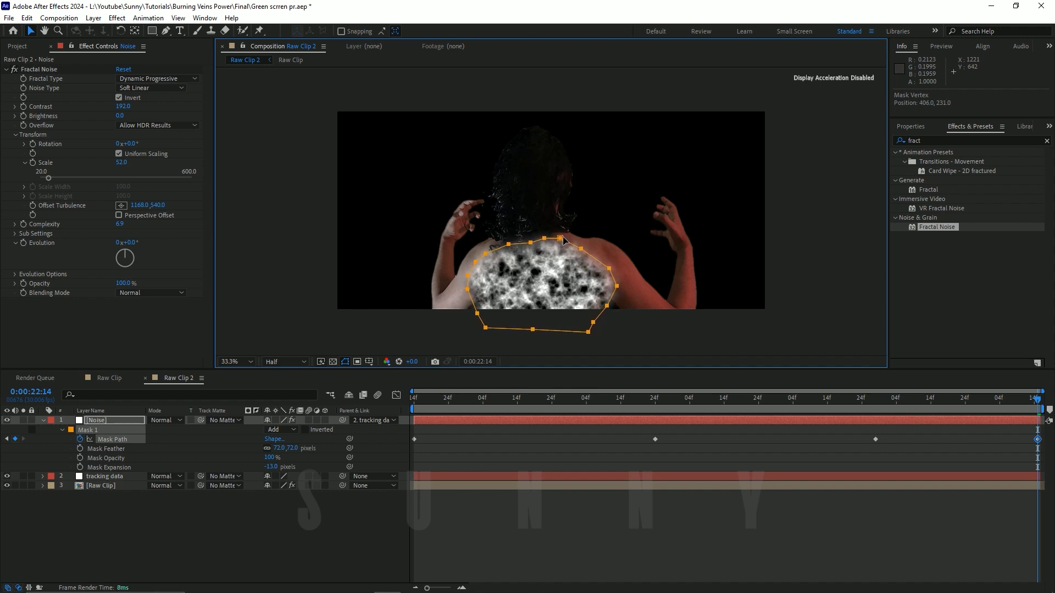
{"action": "key", "text": "Up"}
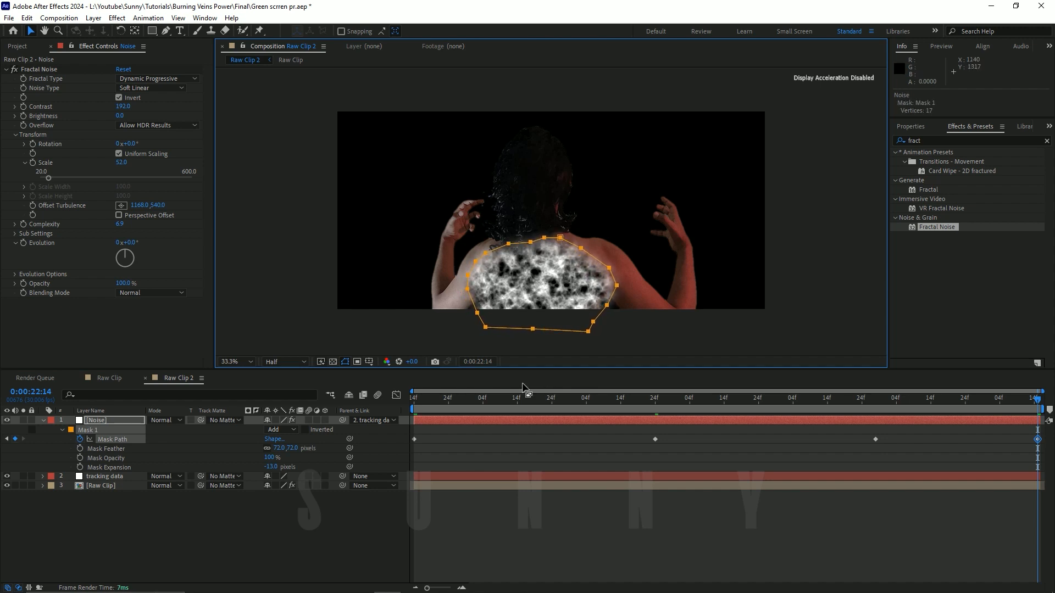
Step: Scrub and play back the composition with nothing selected to check the keyframed mask's movement
{"action": "left_click_drag", "start_coordinate": [413, 401], "coordinate": [821, 387]}
{"action": "left_click", "coordinate": [388, 521]}
{"action": "key", "text": "space"}
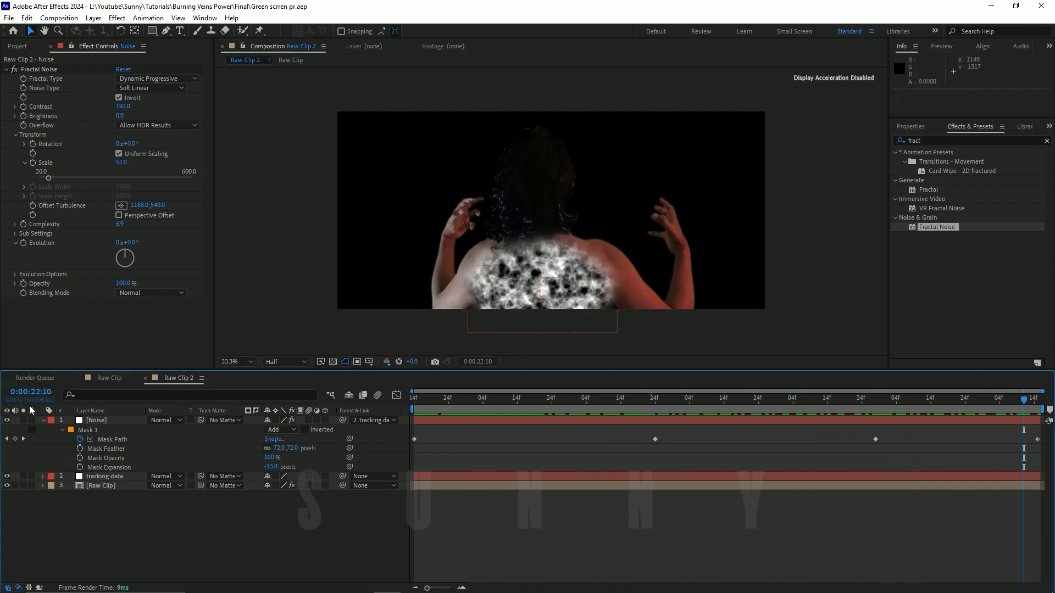
Step: Collapse the Noise layer's mask properties and change the layer's label colour to Orange
{"action": "left_click", "coordinate": [44, 420]}
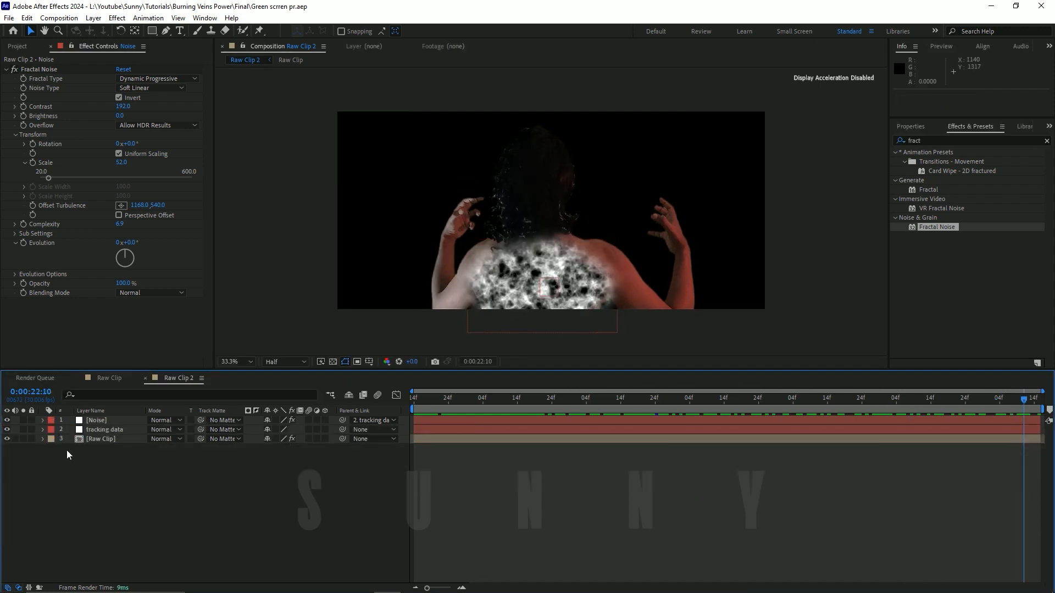
{"action": "left_click", "coordinate": [51, 424]}
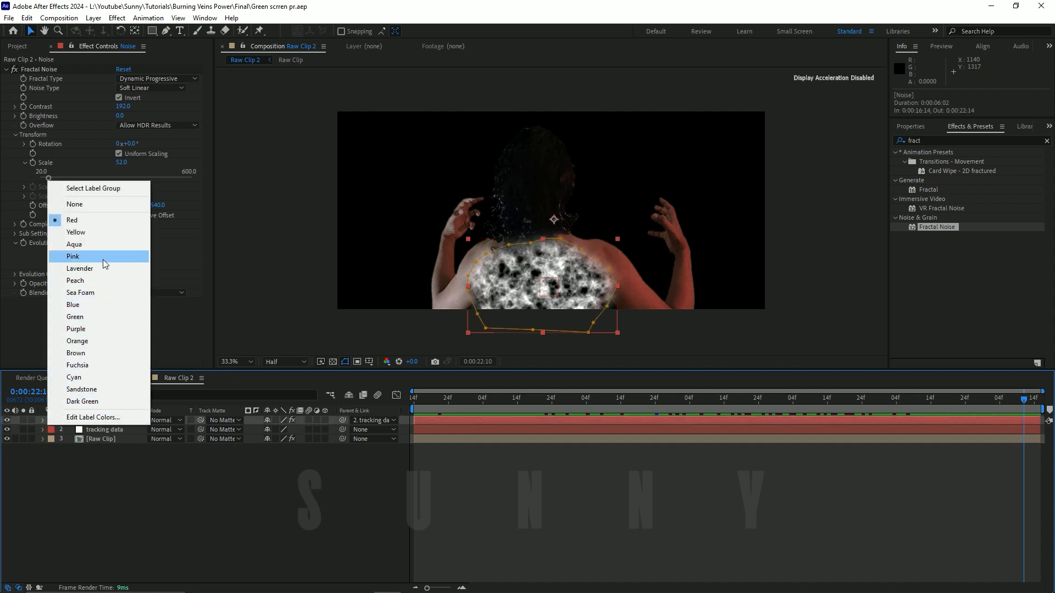
{"action": "left_click", "coordinate": [107, 341]}
{"action": "left_click", "coordinate": [161, 485]}
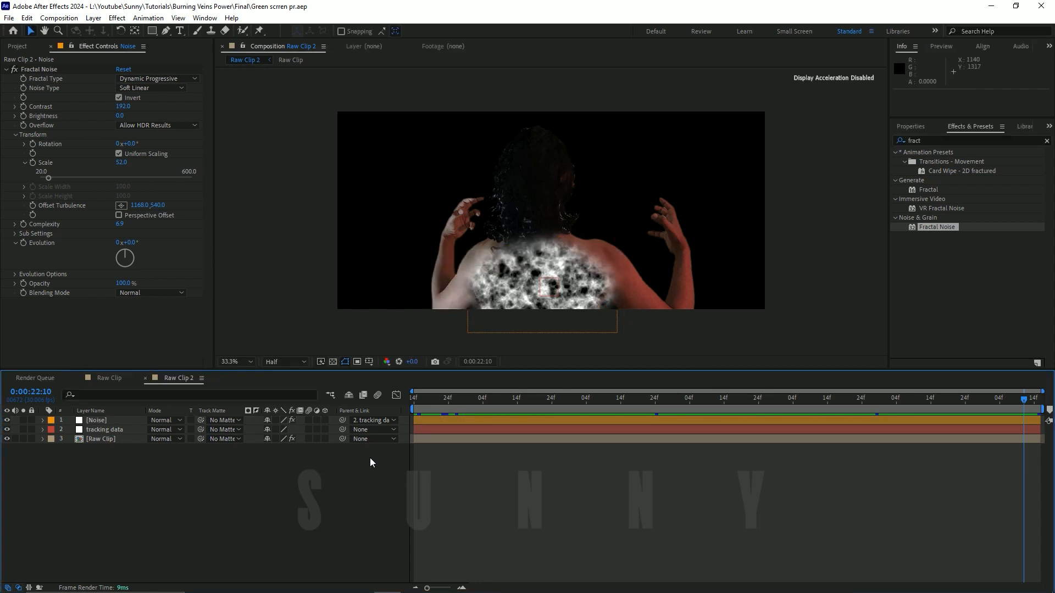
Step: Return the playhead to 0:00:16:14 and rename the Noise layer to "skin shade"
{"action": "left_click_drag", "start_coordinate": [434, 400], "coordinate": [166, 466]}
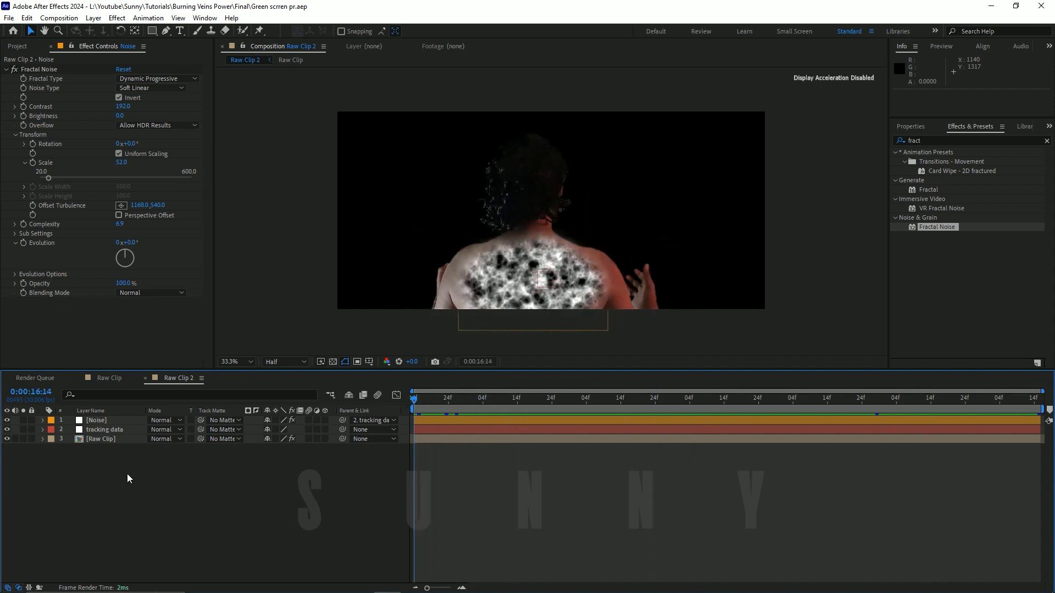
{"action": "left_click", "coordinate": [105, 421]}
{"action": "key", "text": "Return"}
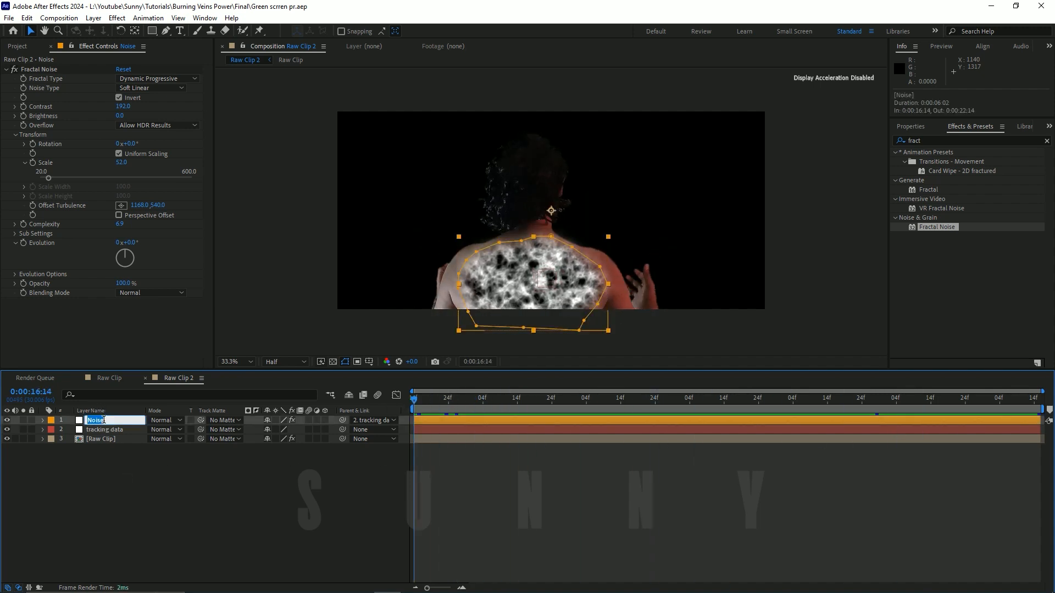
{"action": "type", "text": "skin shade"}
{"action": "key", "text": "Return"}
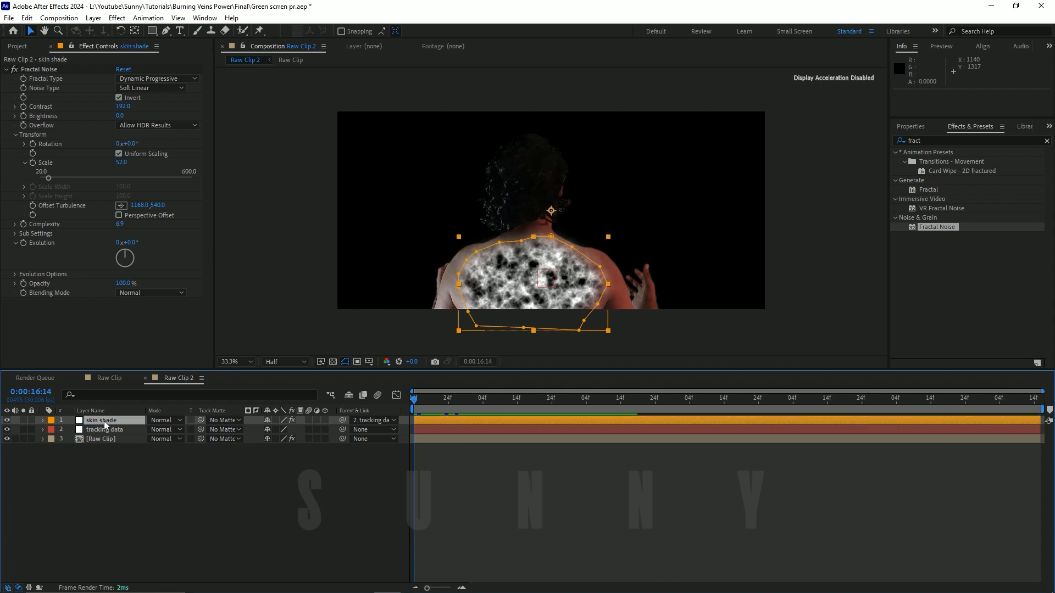
{"action": "left_click", "coordinate": [116, 523]}
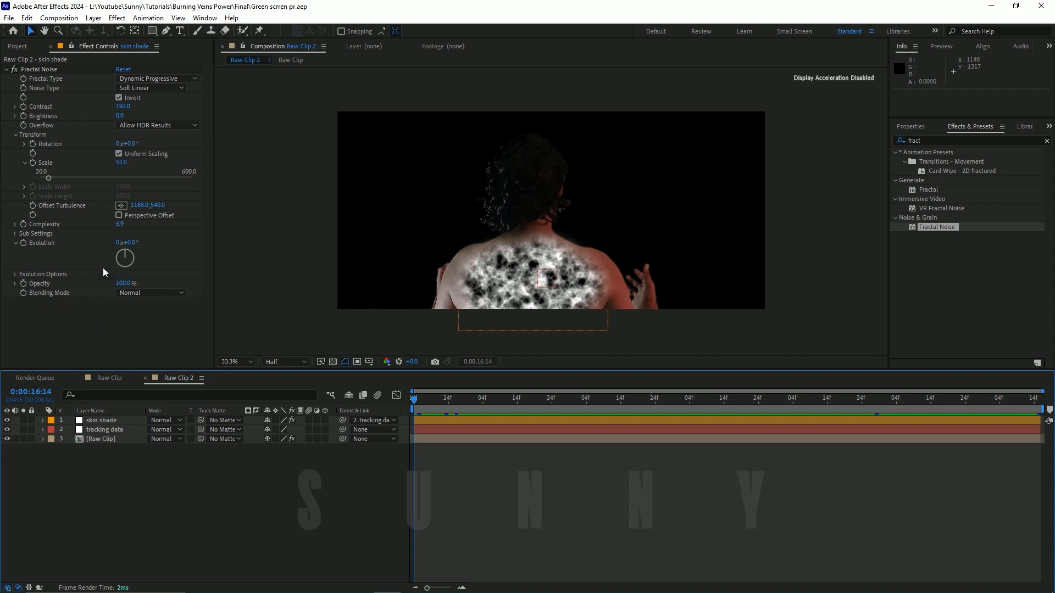
Step: Preview the Veins.png footage and add it to the Raw Clip 2 composition as the top layer
{"action": "left_click", "coordinate": [18, 46]}
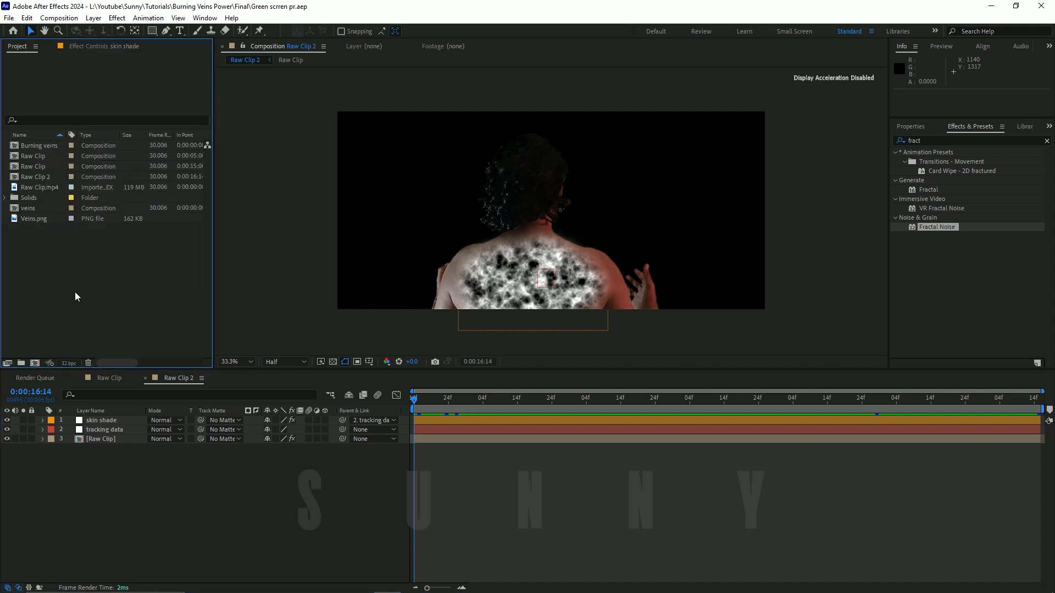
{"action": "double_click", "coordinate": [34, 220]}
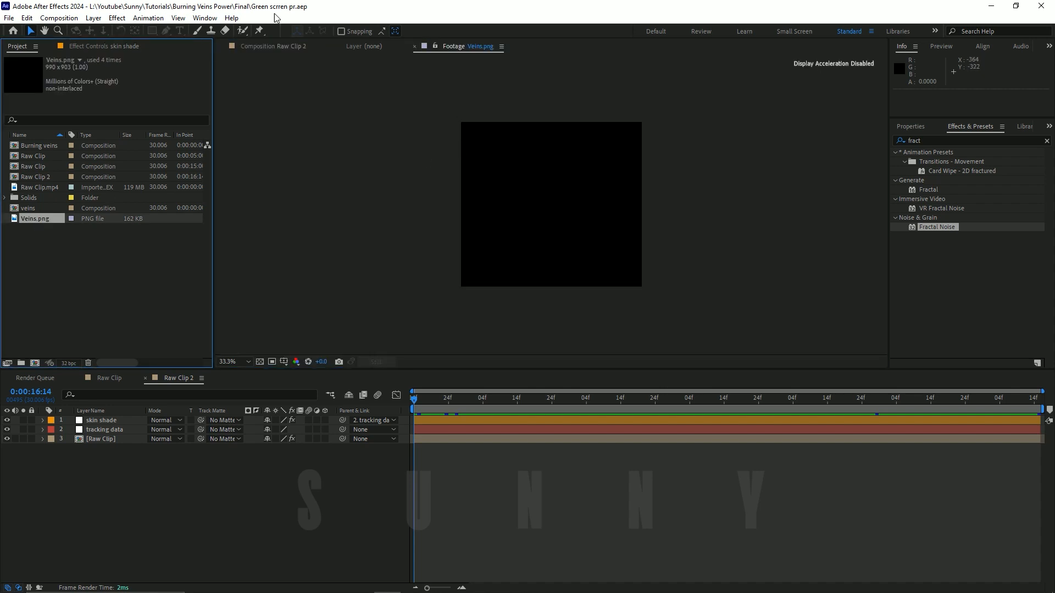
{"action": "left_click", "coordinate": [279, 47]}
{"action": "left_click_drag", "start_coordinate": [47, 225], "coordinate": [346, 416]}
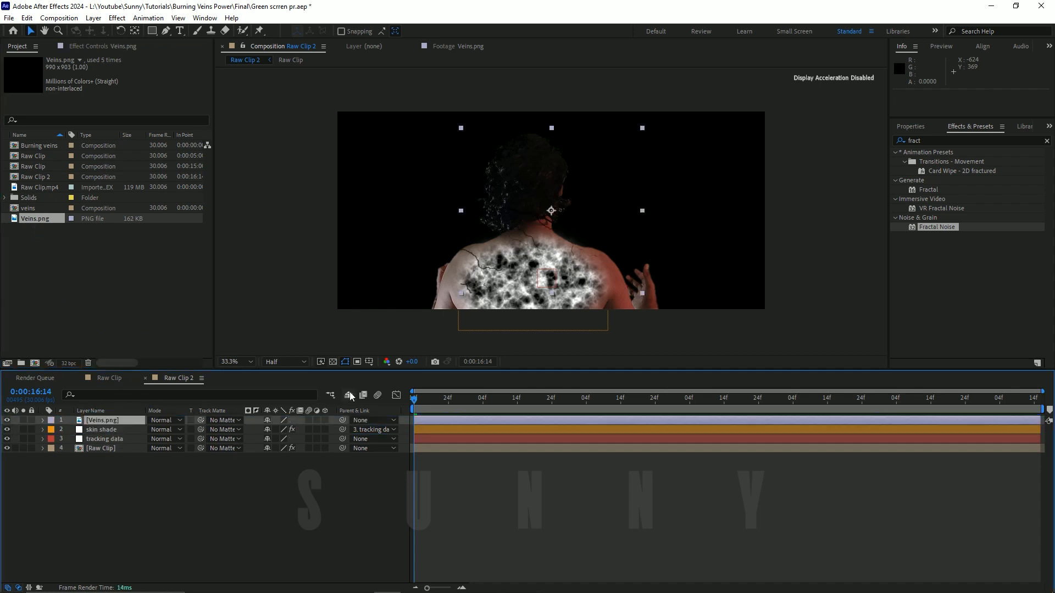
Step: Isolate the Veins.png layer on the transparency grid, move it slightly to the right, save the project, and restore the full opaque view
{"action": "left_click", "coordinate": [333, 362]}
{"action": "left_click", "coordinate": [23, 420]}
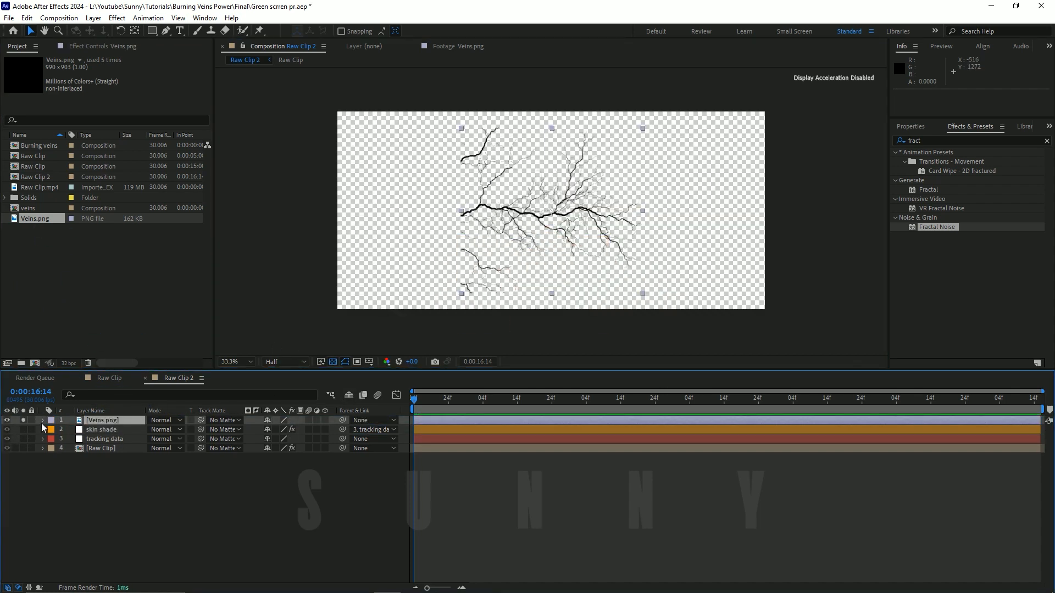
{"action": "mouse_move", "coordinate": [565, 198]}
{"action": "left_mouse_down"}
{"action": "mouse_move", "coordinate": [574, 212]}
{"action": "mouse_move", "coordinate": [568, 205]}
{"action": "left_mouse_up"}
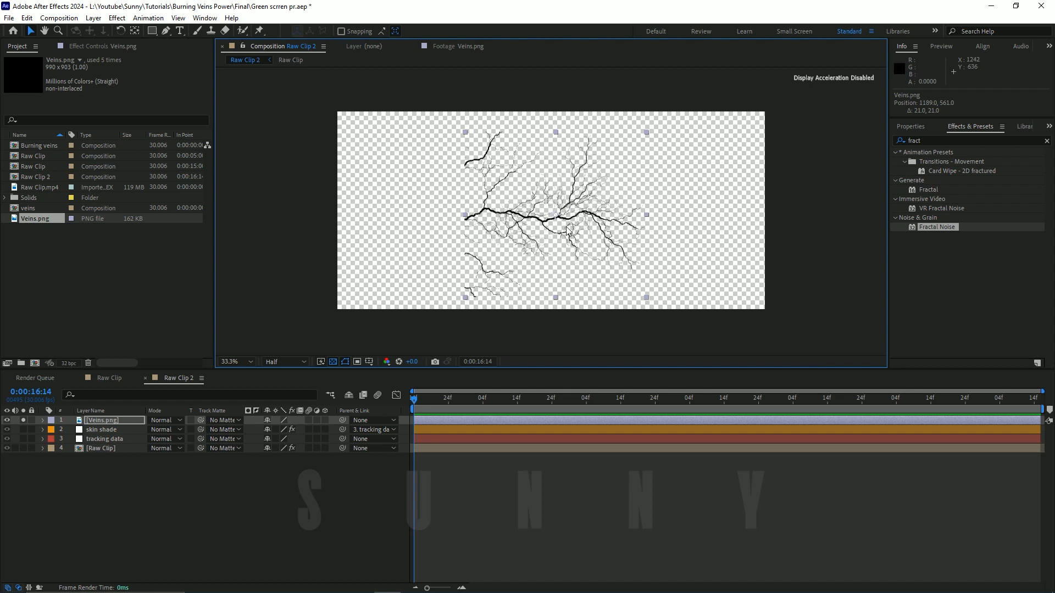
{"action": "left_click_drag", "start_coordinate": [567, 231], "coordinate": [588, 237]}
{"action": "key", "text": "ctrl+s"}
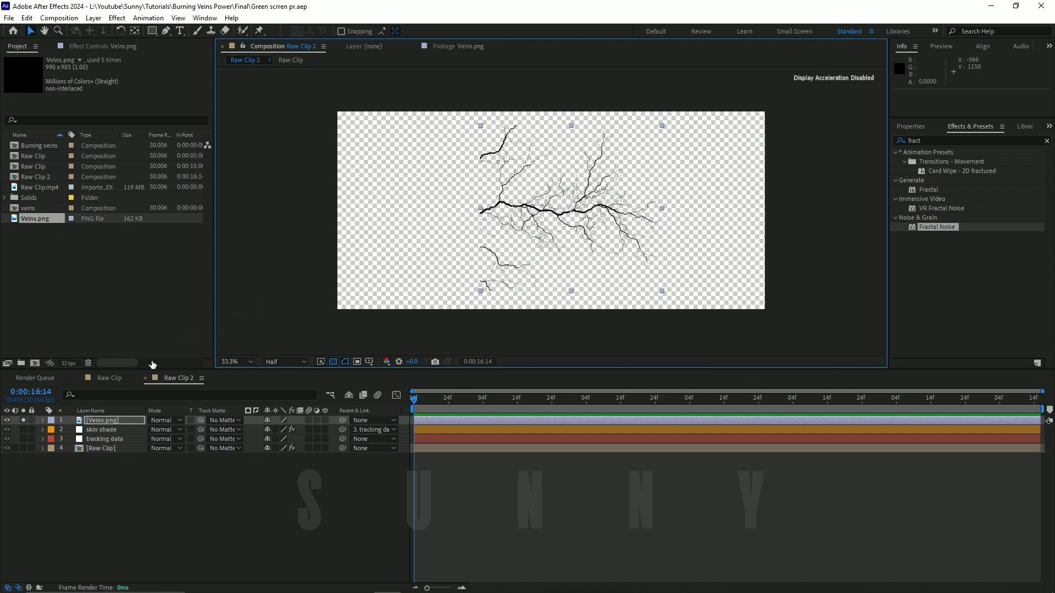
{"action": "left_click", "coordinate": [23, 420]}
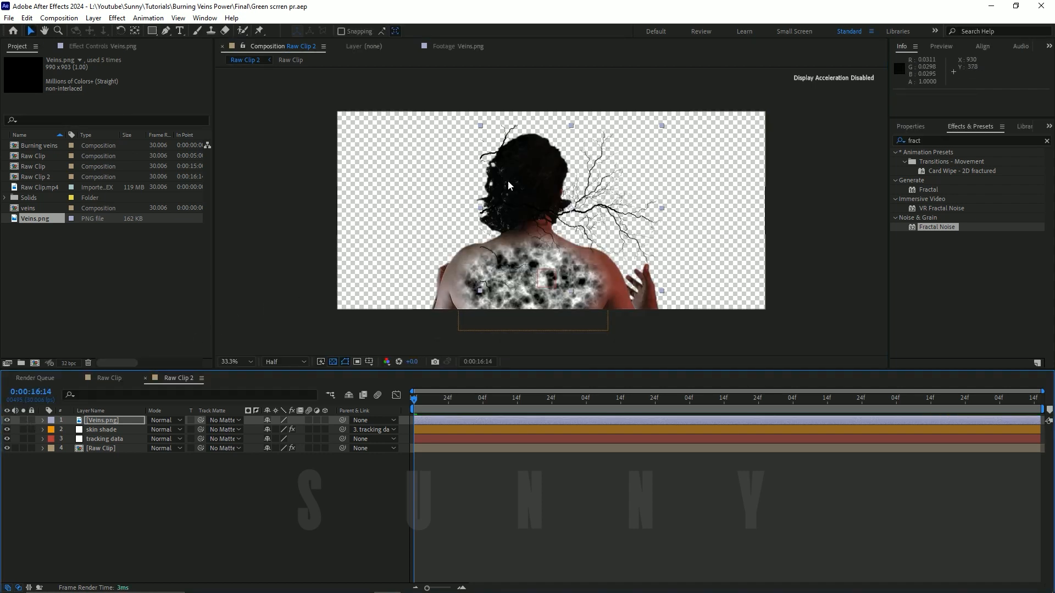
{"action": "left_click", "coordinate": [333, 362]}
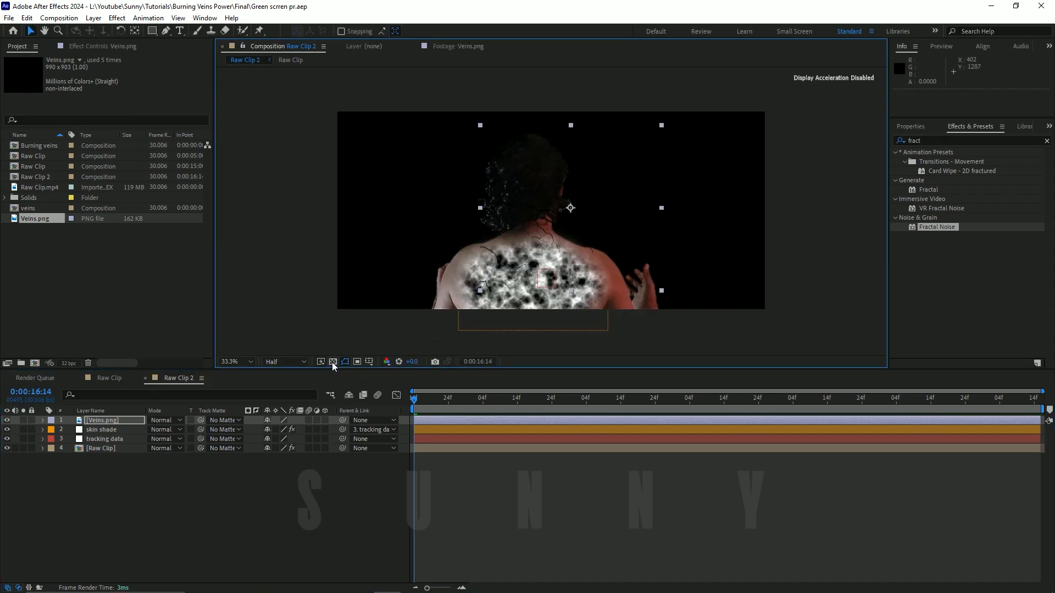
Step: Move the Veins.png layer down onto the man's back, rotate it to -90°, and place it at about 1126, 1110
{"action": "left_click", "coordinate": [101, 422]}
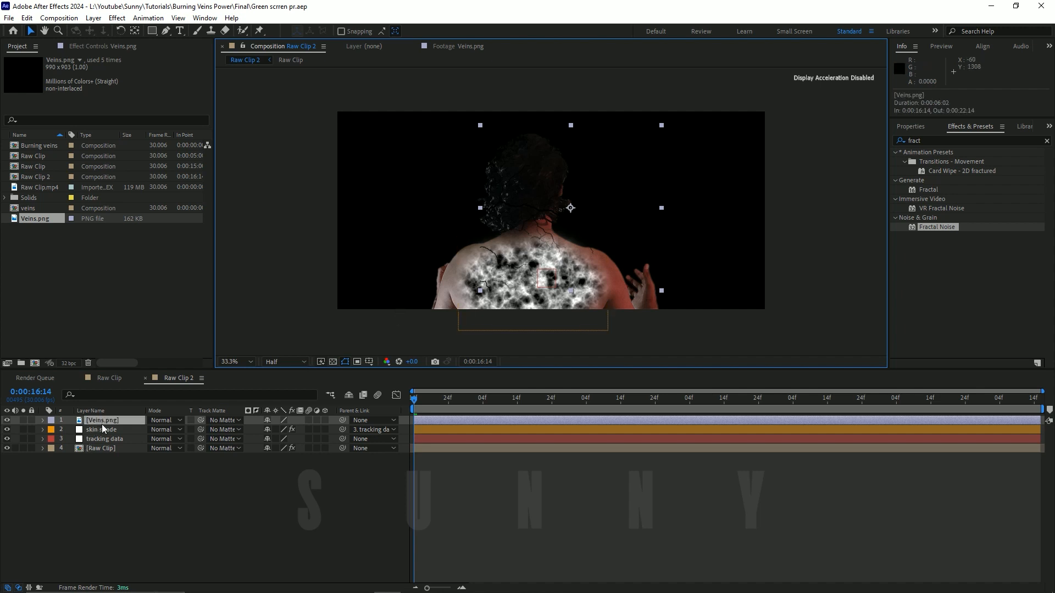
{"action": "mouse_move", "coordinate": [555, 258]}
{"action": "left_mouse_down"}
{"action": "mouse_move", "coordinate": [586, 266]}
{"action": "mouse_move", "coordinate": [538, 298]}
{"action": "mouse_move", "coordinate": [546, 306]}
{"action": "mouse_move", "coordinate": [540, 288]}
{"action": "mouse_move", "coordinate": [564, 275]}
{"action": "left_mouse_up"}
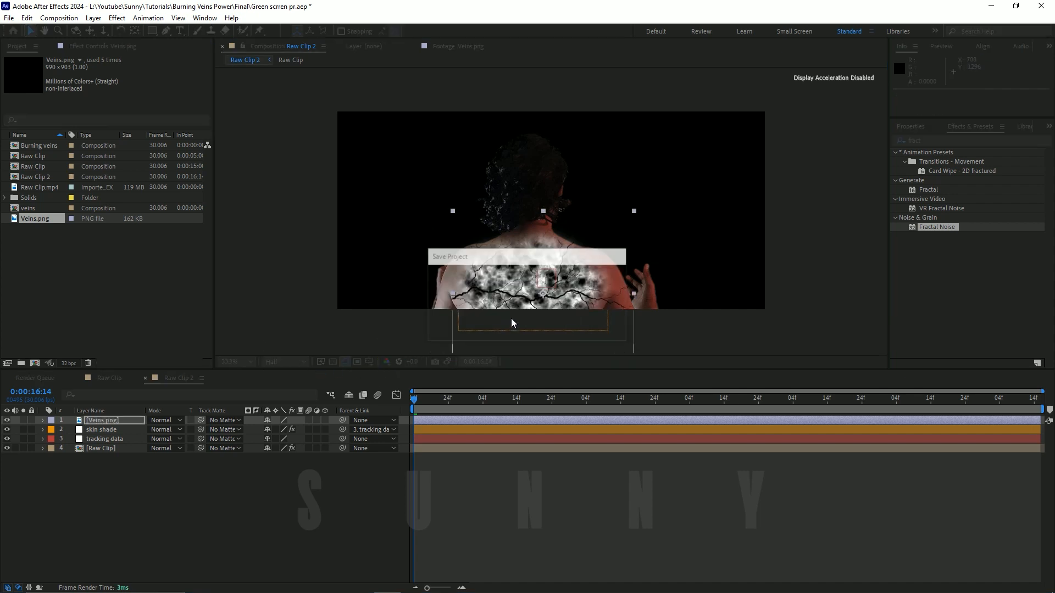
{"action": "key", "text": "shift+KP_Subtract"}
{"action": "key", "text": "shift+KP_Subtract"}
{"action": "key", "text": "shift+KP_Subtract"}
{"action": "key", "text": "shift+KP_Subtract"}
{"action": "key", "text": "shift+KP_Subtract"}
{"action": "key", "text": "shift+KP_Subtract"}
{"action": "key", "text": "shift+KP_Subtract"}
{"action": "key", "text": "shift+KP_Subtract"}
{"action": "key", "text": "shift+KP_Subtract"}
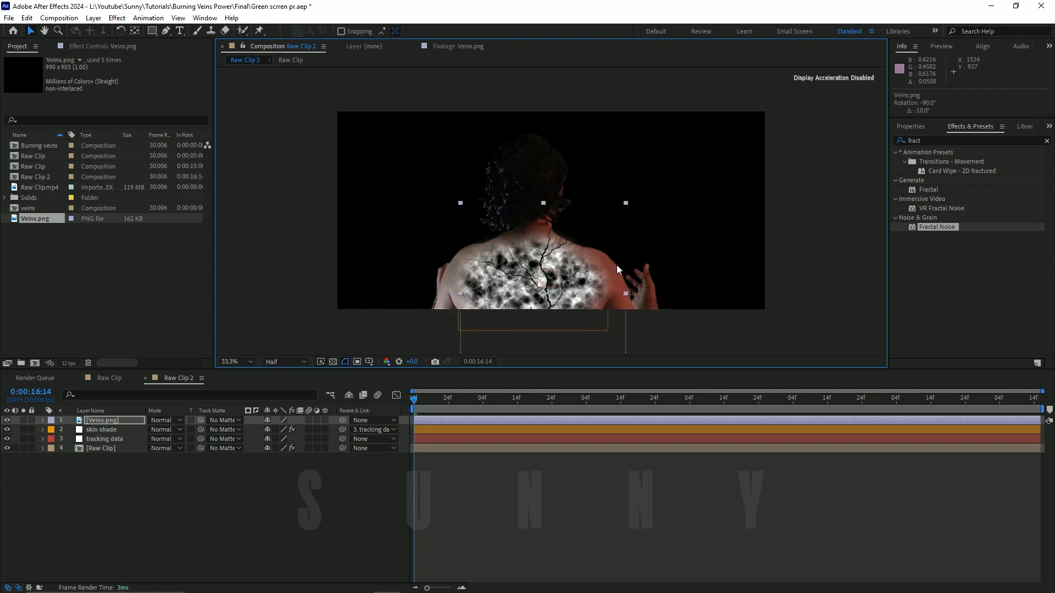
{"action": "left_click_drag", "start_coordinate": [603, 277], "coordinate": [603, 298]}
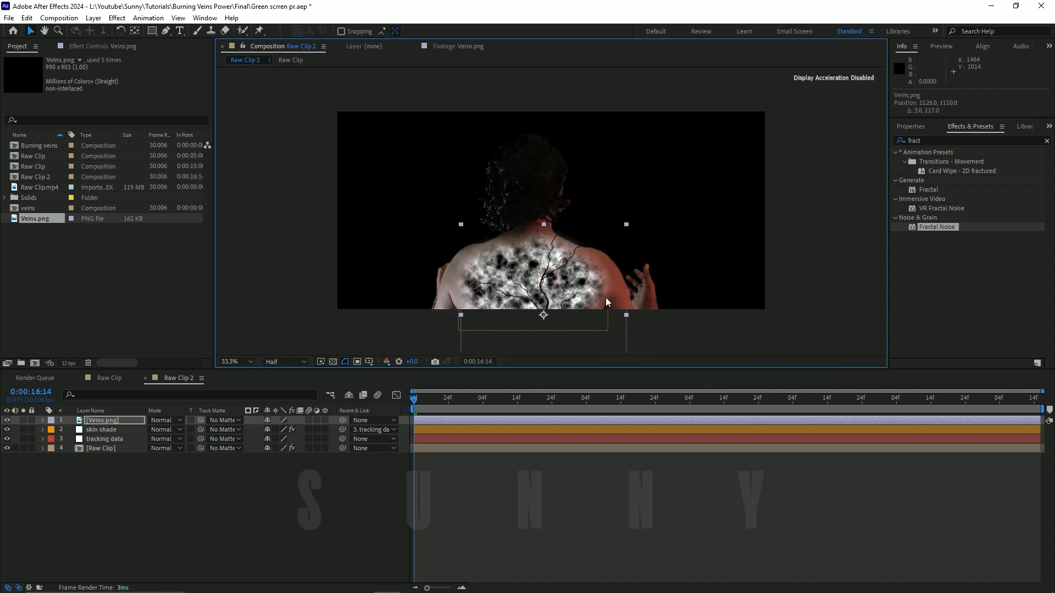
Step: Scale the Veins.png layer to 90% and nudge it up and right to position 1246, 1050
{"action": "key", "text": "alt+shift+KP_Subtract"}
{"action": "key", "text": "alt+shift+KP_Add"}
{"action": "key", "text": "alt+shift+KP_Add"}
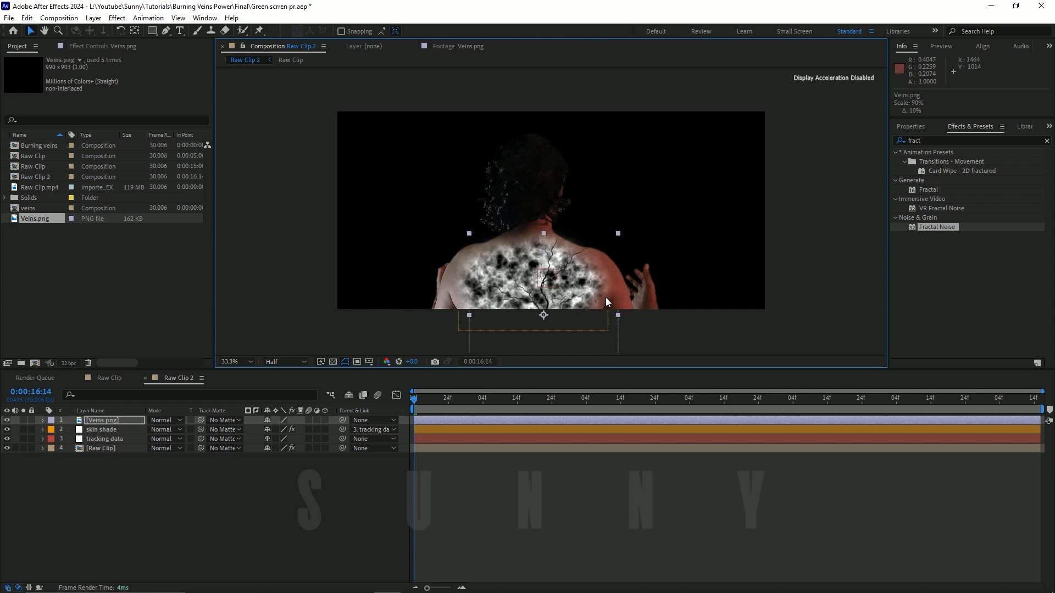
{"action": "key", "text": "shift+Up"}
{"action": "key", "text": "shift+Up"}
{"action": "key", "text": "shift+Up"}
{"action": "key", "text": "shift+Up"}
{"action": "key", "text": "shift+Up"}
{"action": "key", "text": "shift+Up"}
{"action": "key", "text": "shift+Right"}
{"action": "key", "text": "shift+Right"}
{"action": "key", "text": "shift+Right"}
{"action": "key", "text": "shift+Right"}
{"action": "key", "text": "shift+Right"}
{"action": "key", "text": "shift+Right"}
{"action": "key", "text": "shift+Right"}
{"action": "key", "text": "shift+Right"}
{"action": "key", "text": "shift+Right"}
{"action": "key", "text": "shift+Right"}
{"action": "key", "text": "shift+Right"}
{"action": "key", "text": "shift+Right"}
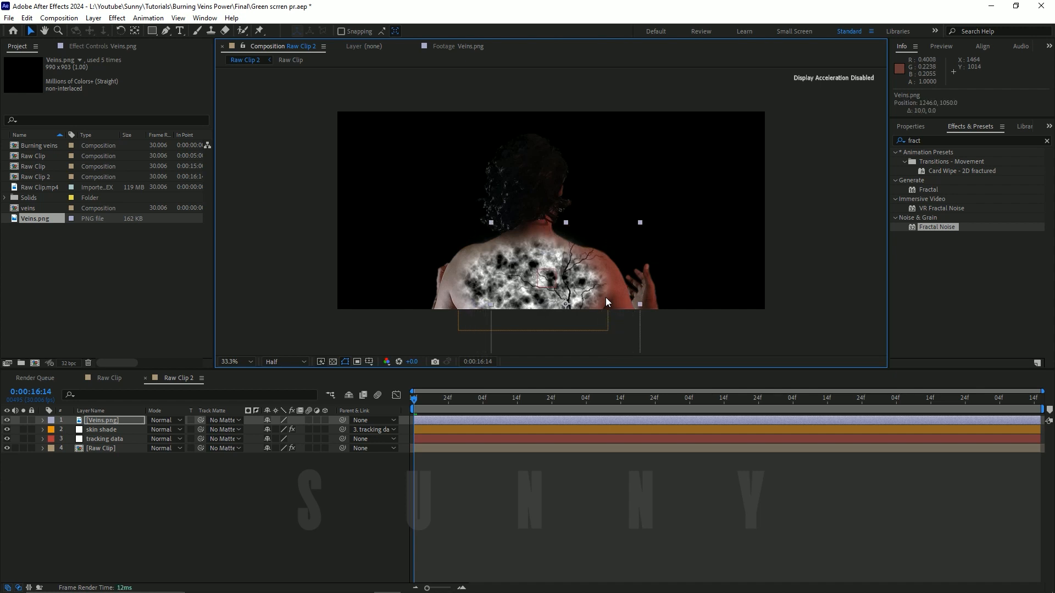
Step: Duplicate the Veins.png layer, move the copy onto the left side of the back, and rotate it to 60°
{"action": "left_click", "coordinate": [126, 421]}
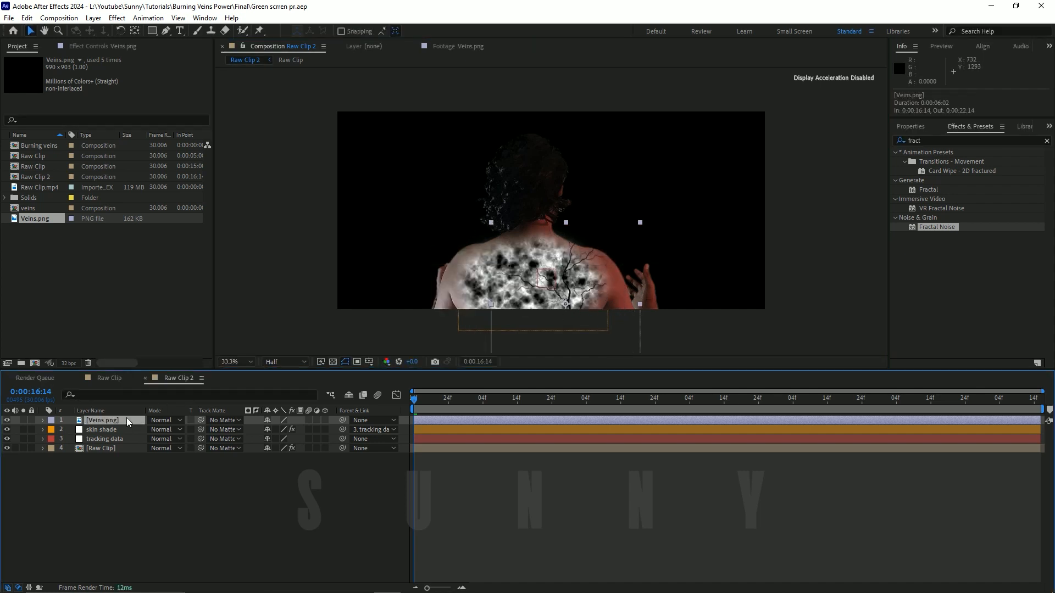
{"action": "key", "text": "ctrl+d"}
{"action": "left_click_drag", "start_coordinate": [590, 302], "coordinate": [518, 271]}
{"action": "key", "text": "shift+KP_Add"}
{"action": "key", "text": "shift+KP_Add"}
{"action": "key", "text": "shift+KP_Add"}
{"action": "key", "text": "shift+KP_Add"}
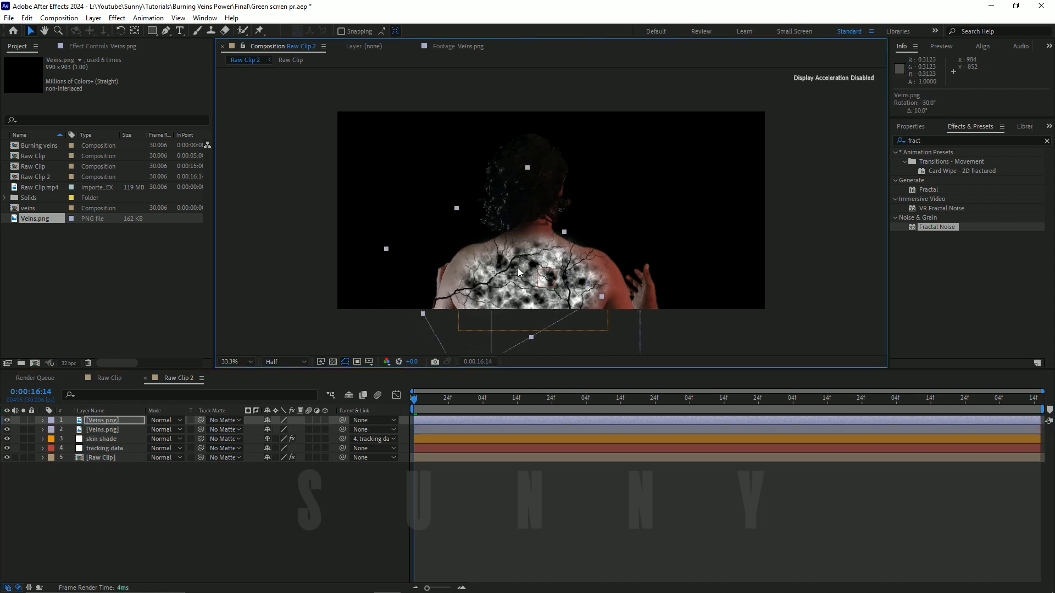
{"action": "key", "text": "shift+KP_Add"}
{"action": "key", "text": "shift+KP_Add"}
{"action": "key", "text": "shift+KP_Add"}
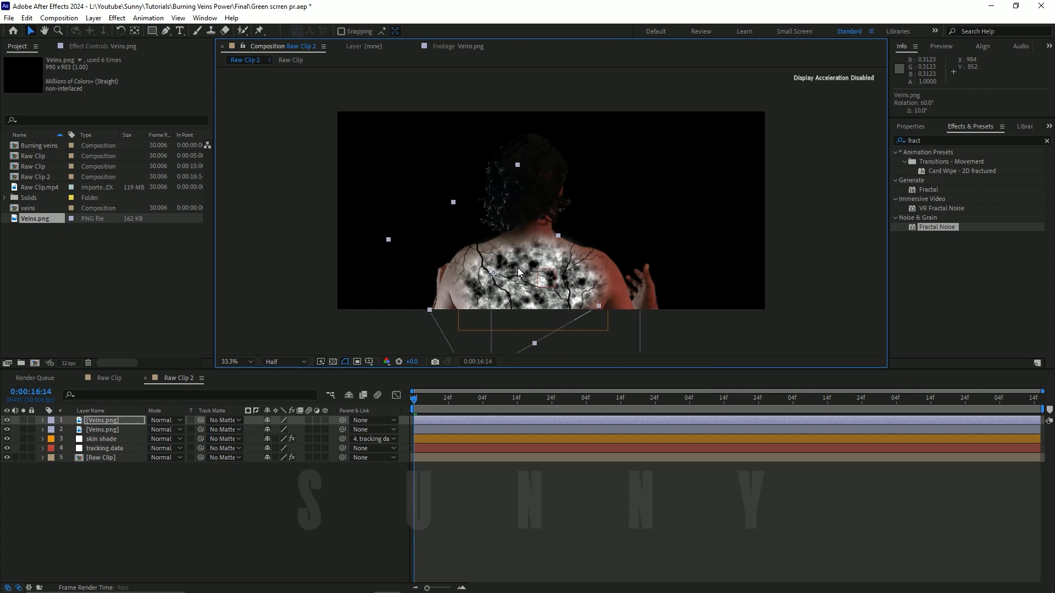
Step: Enlarge the duplicated veins and nudge the layer right and down to about position 913, 969
{"action": "key", "text": "alt+shift+KP_Add"}
{"action": "key", "text": "shift+Down"}
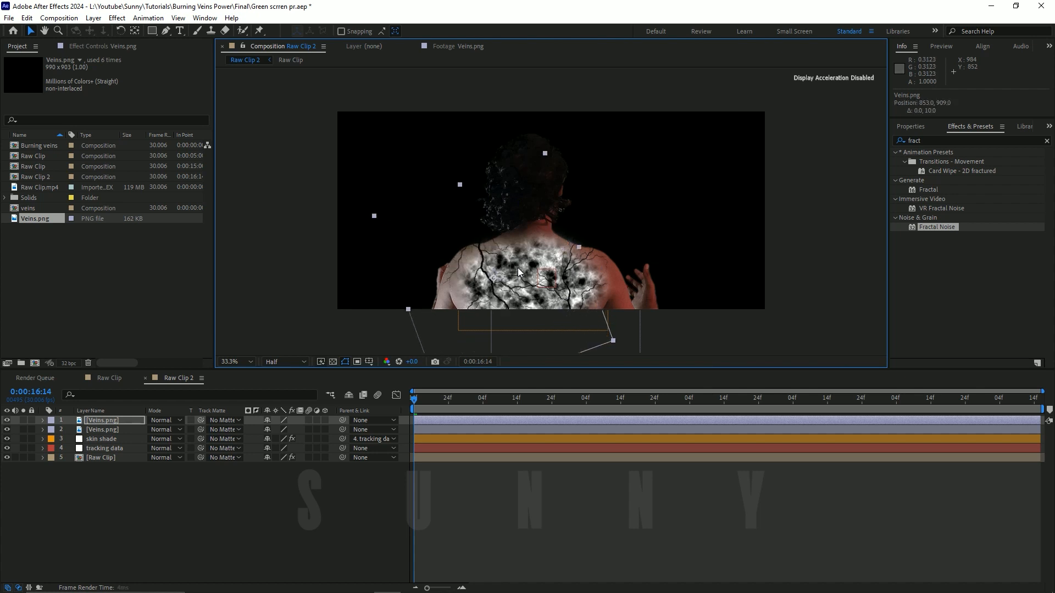
{"action": "key", "text": "shift+Right"}
{"action": "key", "text": "shift+Right"}
{"action": "key", "text": "shift+Down"}
{"action": "key", "text": "shift+Right"}
{"action": "key", "text": "shift+Down"}
{"action": "key", "text": "shift+Down"}
{"action": "key", "text": "shift+Left"}
{"action": "key", "text": "shift+Down"}
{"action": "key", "text": "shift+Left"}
{"action": "key", "text": "shift+Down"}
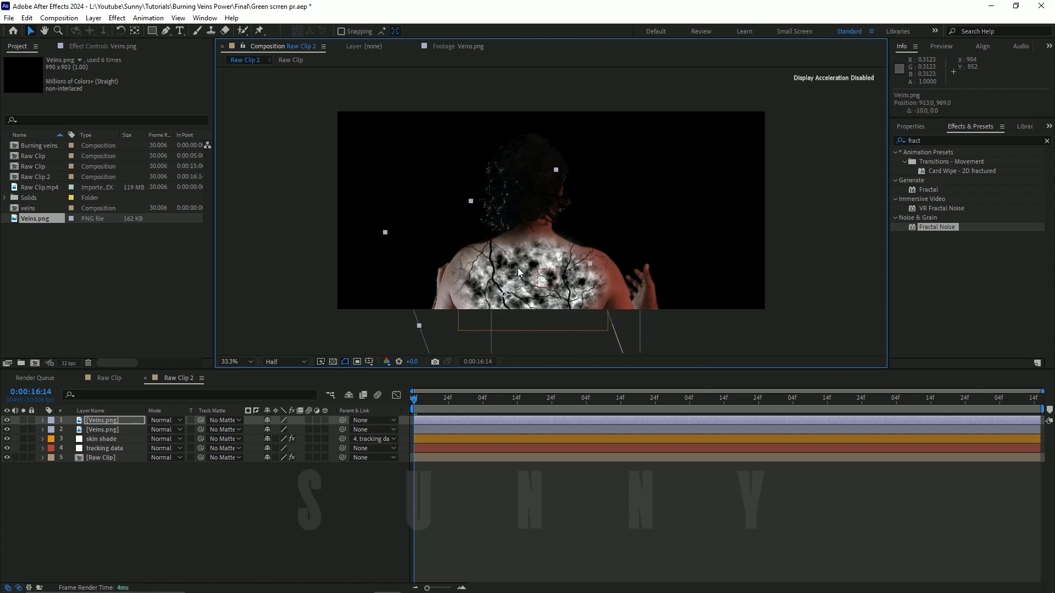
Step: Fine-tune the duplicated veins over the left shoulder blade, keeping a 60° rotation and nudging the layer further down and right
{"action": "key", "text": "shift+Left"}
{"action": "key", "text": "shift+Down"}
{"action": "key", "text": "shift+Right"}
{"action": "key", "text": "shift+Up"}
{"action": "key", "text": "shift+Right"}
{"action": "key", "text": "shift+Up"}
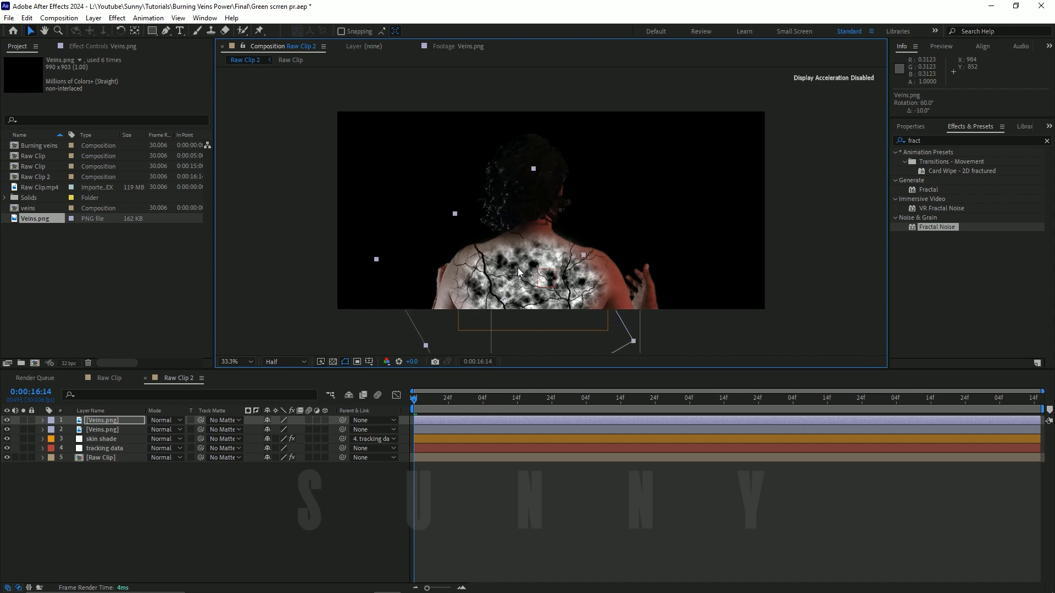
{"action": "key", "text": "shift+Right"}
{"action": "key", "text": "shift+Up"}
{"action": "key", "text": "shift+Right"}
{"action": "key", "text": "shift+Right"}
{"action": "key", "text": "shift+Right"}
{"action": "key", "text": "shift+Down"}
{"action": "key", "text": "shift+Down"}
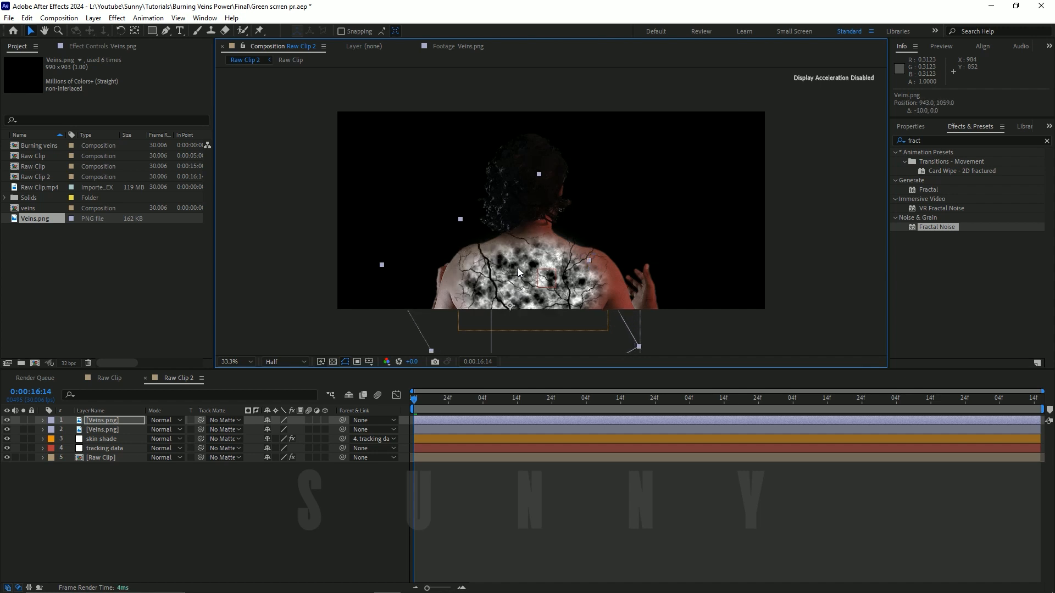
{"action": "key", "text": "shift+Down"}
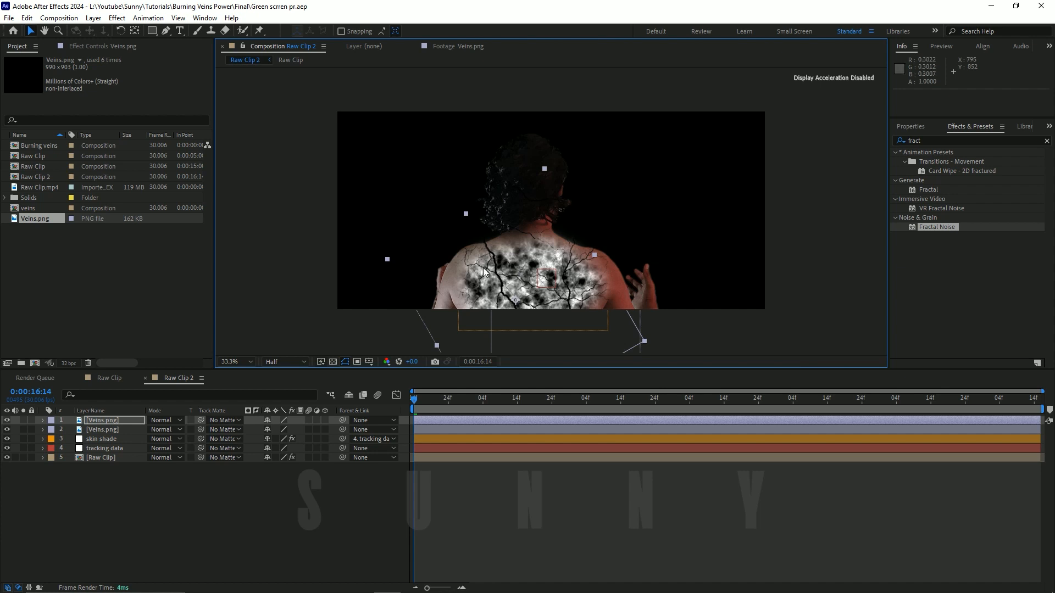
Step: Scale the duplicated veins layer to 100%, nudge it left and up, and save the project
{"action": "key", "text": "alt+shift+KP_Add"}
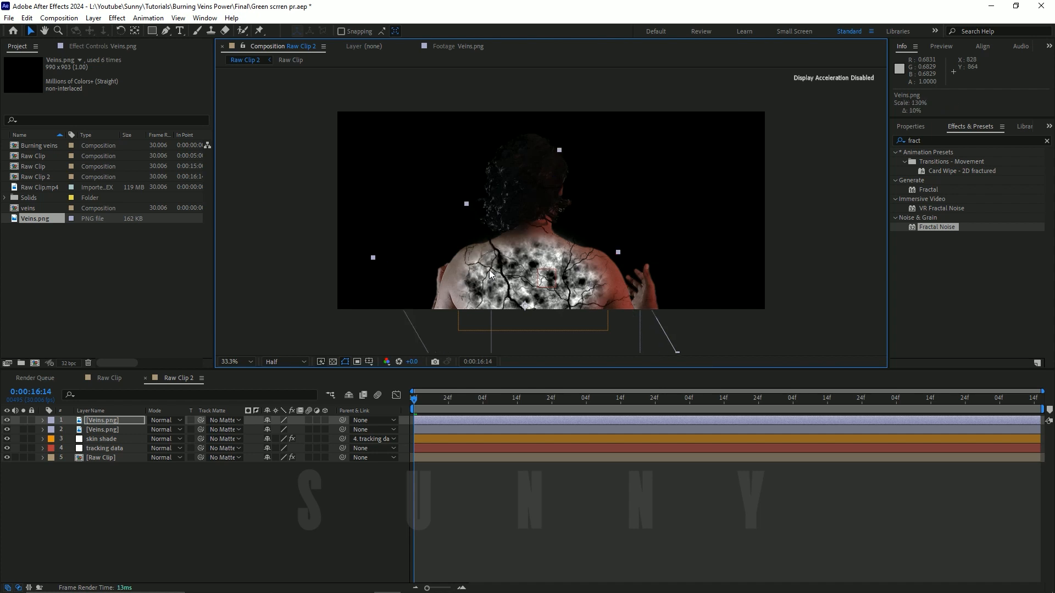
{"action": "key", "text": "alt+shift+KP_Subtract"}
{"action": "key", "text": "alt+shift+KP_Subtract"}
{"action": "key", "text": "alt+shift+KP_Subtract"}
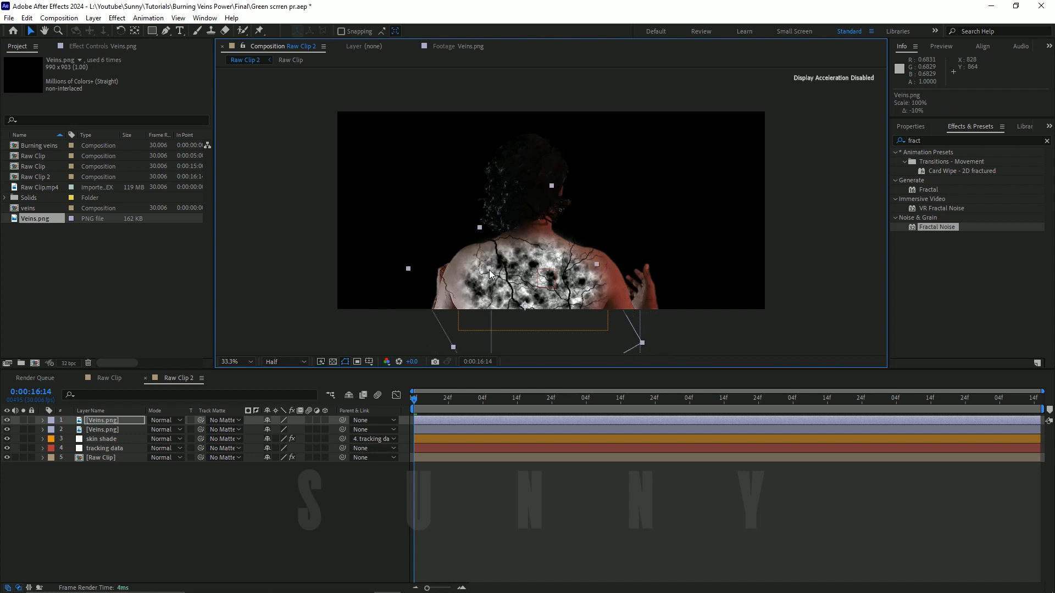
{"action": "key", "text": "shift+Left"}
{"action": "key", "text": "shift+Up"}
{"action": "key", "text": "ctrl+s"}
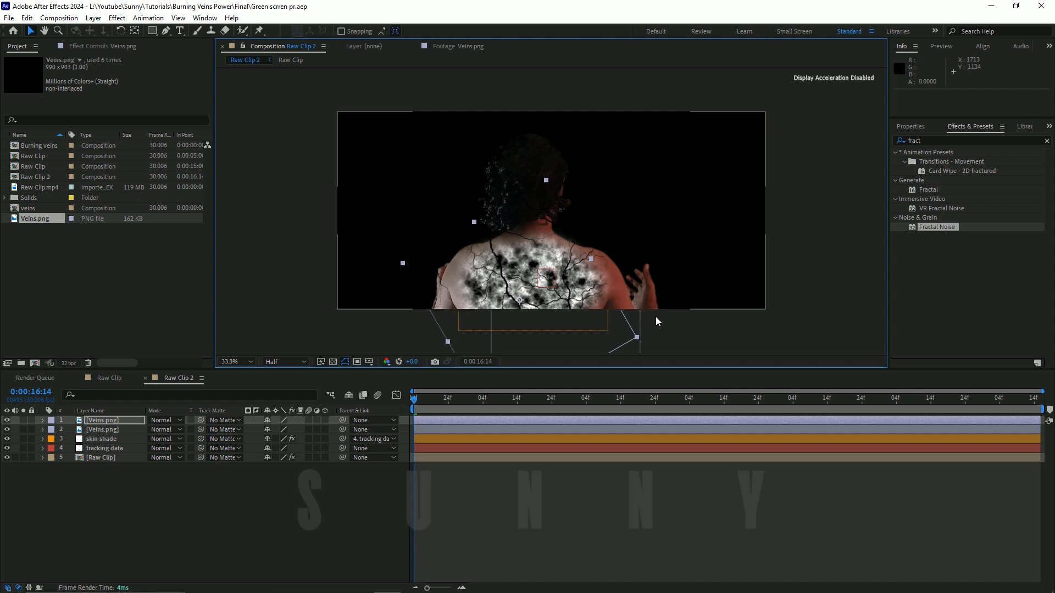
Step: Duplicate the top Veins.png layer, move the copy right to about 1180, 1020, and rotate it to 130°
{"action": "left_click", "coordinate": [244, 507]}
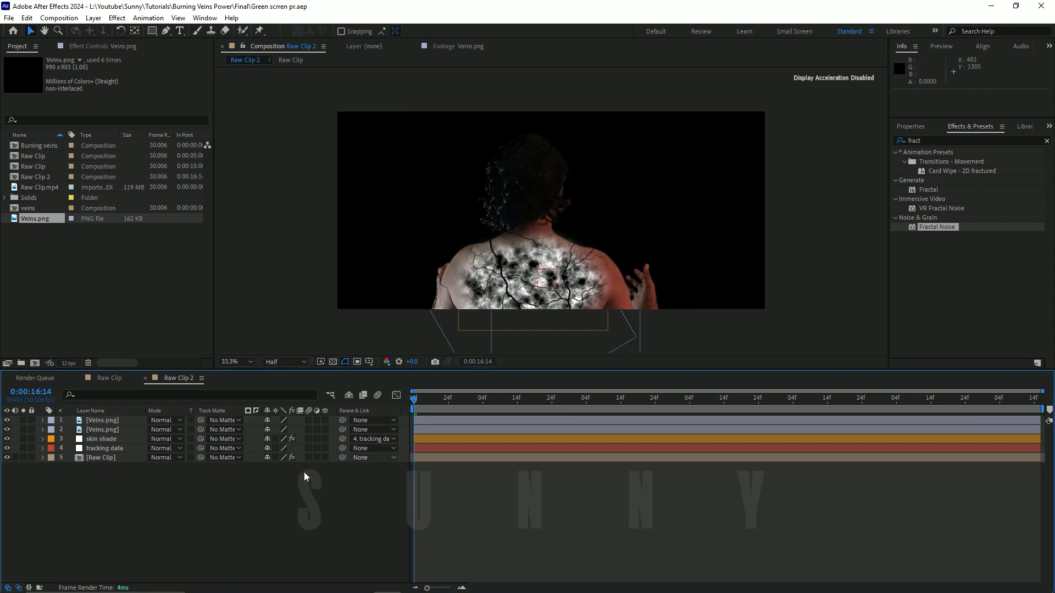
{"action": "left_click", "coordinate": [108, 421]}
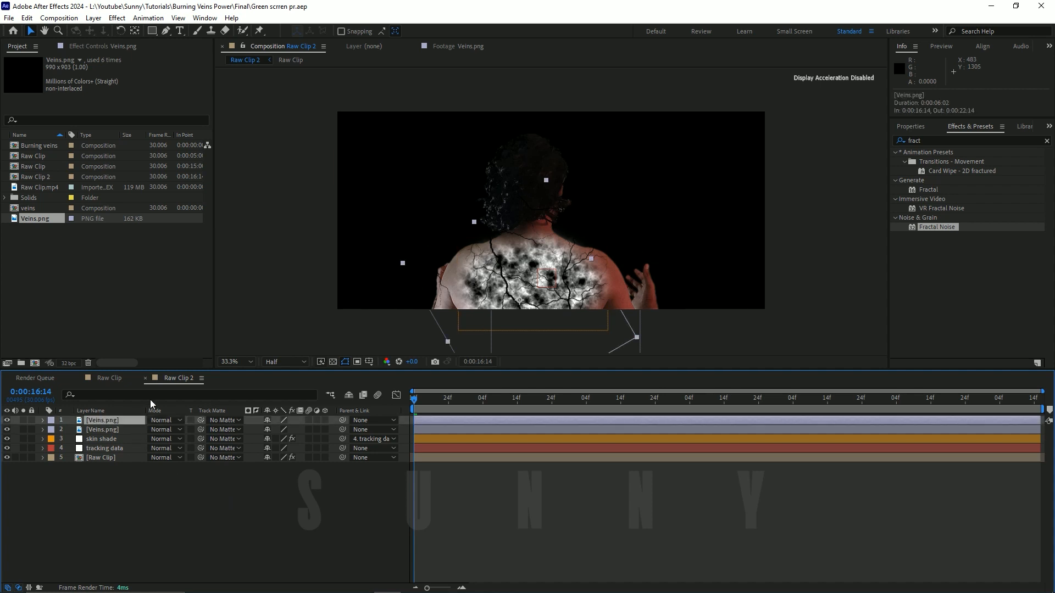
{"action": "key", "text": "ctrl+d"}
{"action": "left_click_drag", "start_coordinate": [548, 281], "coordinate": [583, 279]}
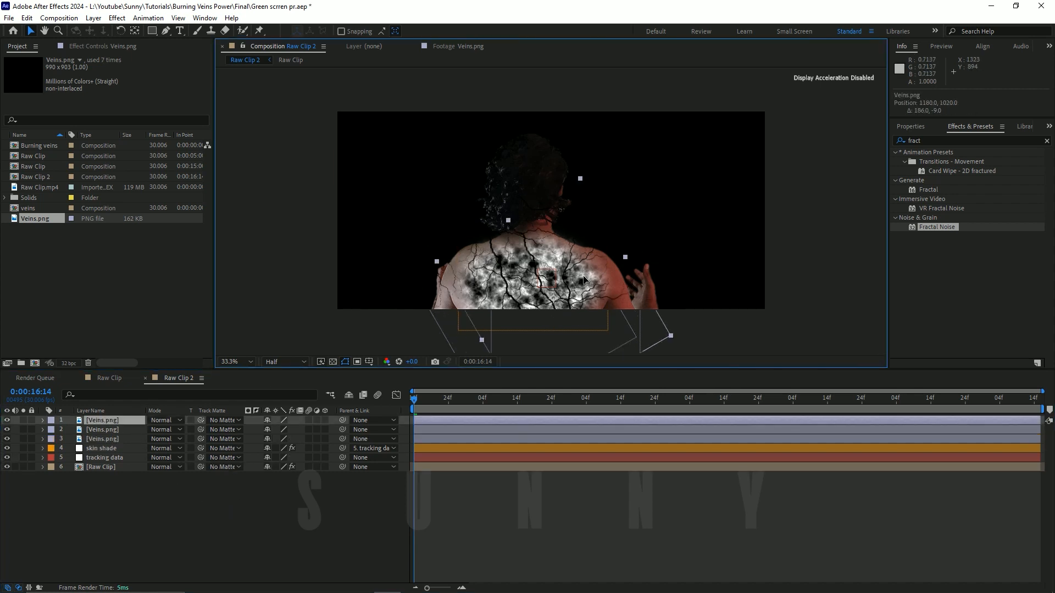
{"action": "key", "text": "shift+KP_Add"}
{"action": "key", "text": "shift+KP_Add"}
{"action": "key", "text": "shift+KP_Add"}
{"action": "key", "text": "shift+KP_Add"}
{"action": "key", "text": "shift+KP_Add"}
{"action": "key", "text": "shift+KP_Add"}
{"action": "key", "text": "shift+KP_Add"}
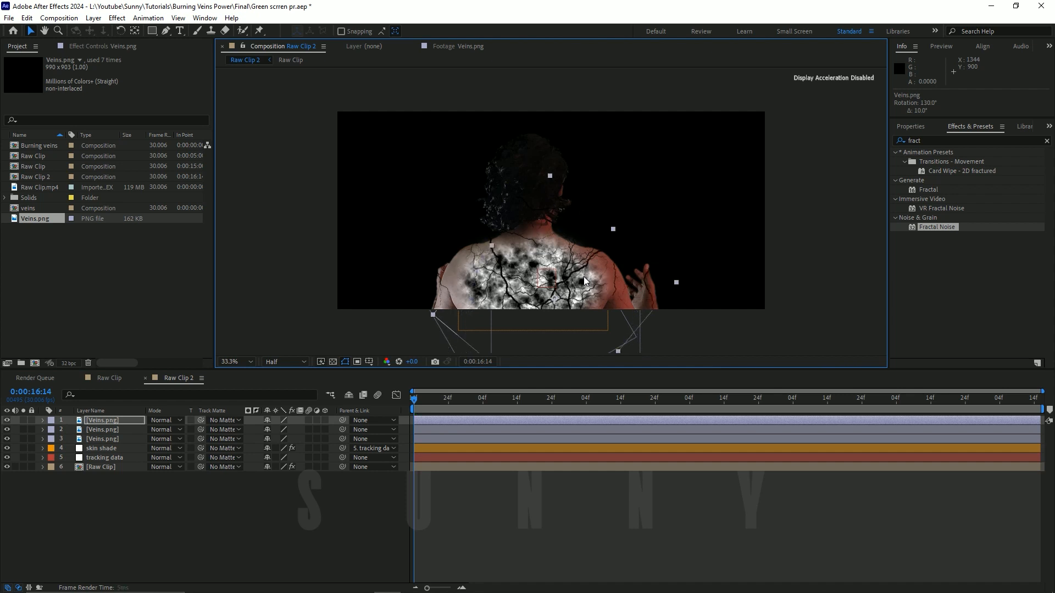
Step: Rotate the newest veins copy back by about 30° and nudge it left to position 1066, 1020
{"action": "key", "text": "shift+KP_Subtract"}
{"action": "key", "text": "shift+KP_Subtract"}
{"action": "key", "text": "shift+KP_Subtract"}
{"action": "key", "text": "shift+Left"}
{"action": "key", "text": "shift+Left"}
{"action": "key", "text": "shift+Left"}
{"action": "key", "text": "shift+Left"}
{"action": "key", "text": "shift+Left"}
{"action": "key", "text": "shift+Left"}
{"action": "key", "text": "shift+Left"}
{"action": "key", "text": "shift+Left"}
{"action": "key", "text": "shift+Left"}
{"action": "key", "text": "shift+Left"}
{"action": "key", "text": "shift+Left"}
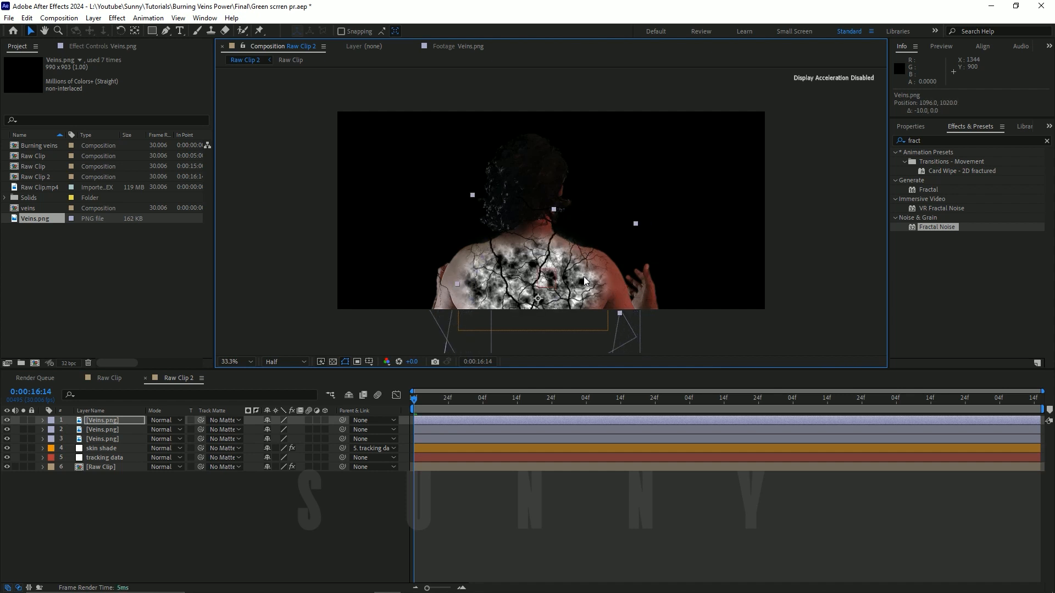
{"action": "key", "text": "shift+Right"}
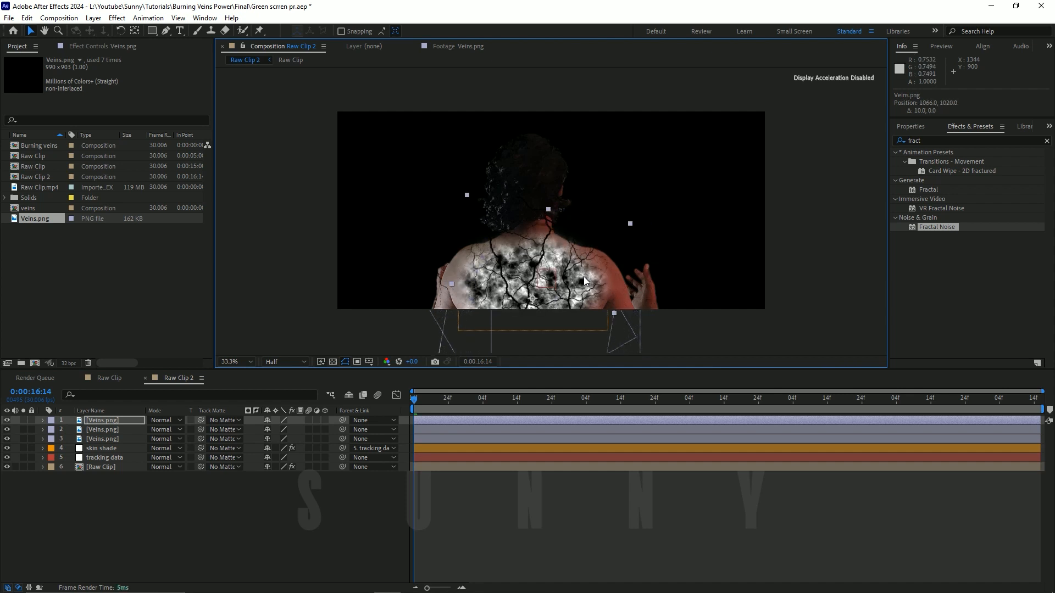
Step: Find the Fast Box Blur effect and apply it to the newest Veins.png copy
{"action": "left_click", "coordinate": [934, 141]}
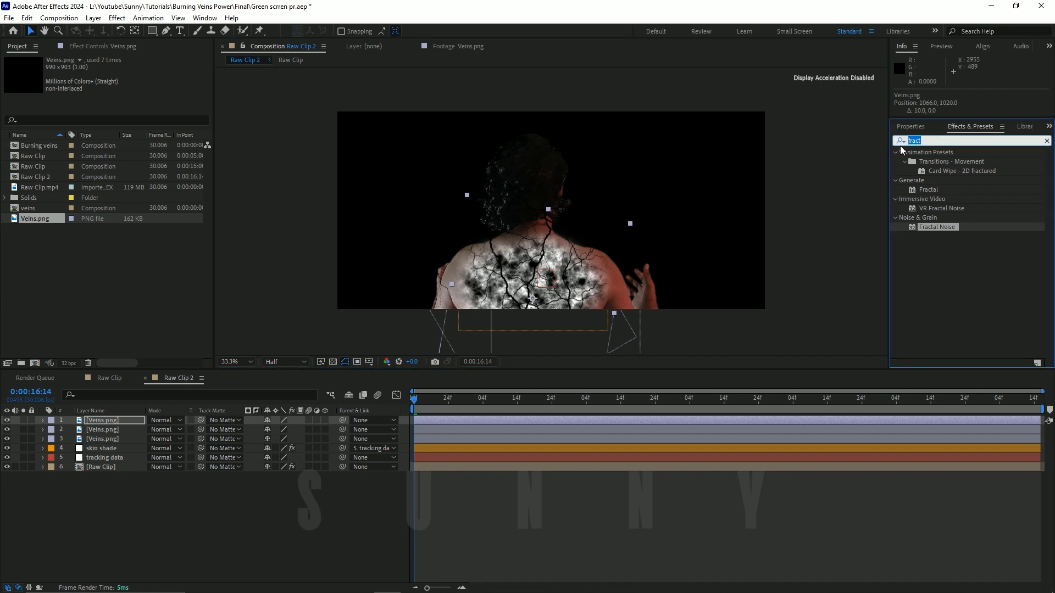
{"action": "type", "text": "fast "}
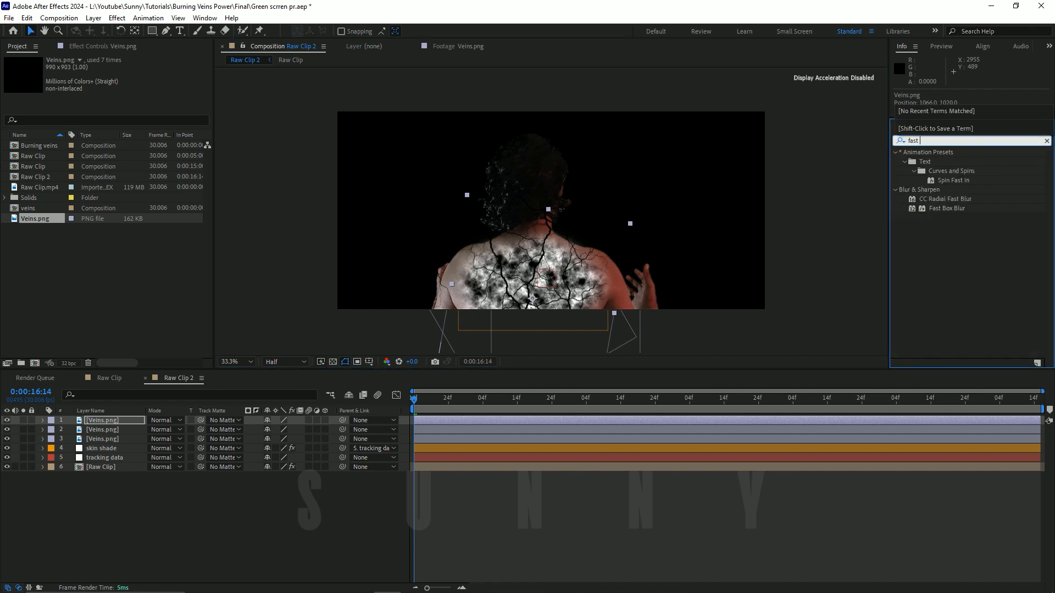
{"action": "type", "text": "box blur"}
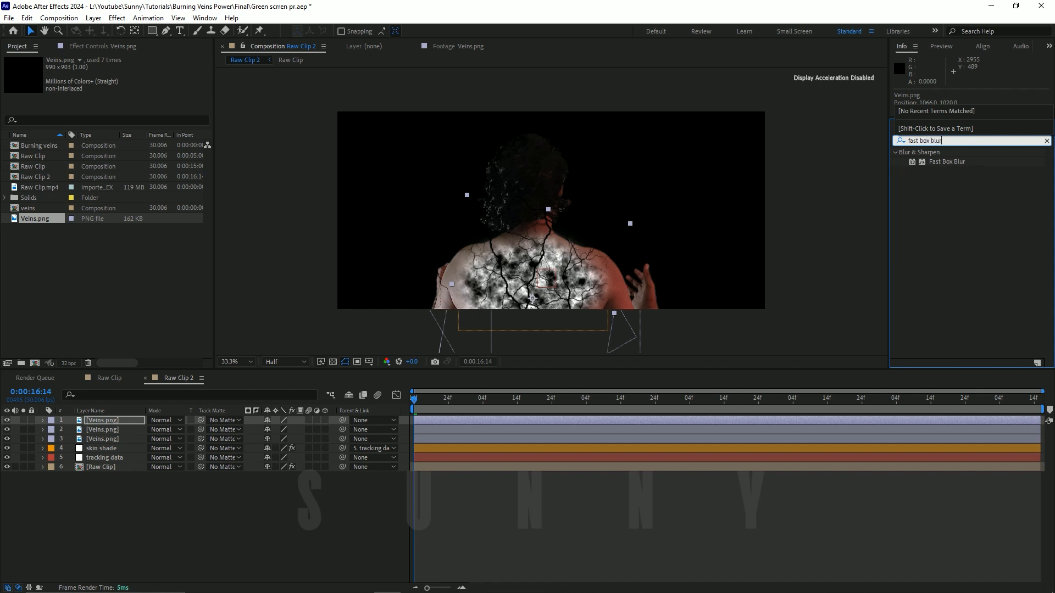
{"action": "left_click", "coordinate": [946, 162]}
{"action": "left_click_drag", "start_coordinate": [946, 162], "coordinate": [557, 246]}
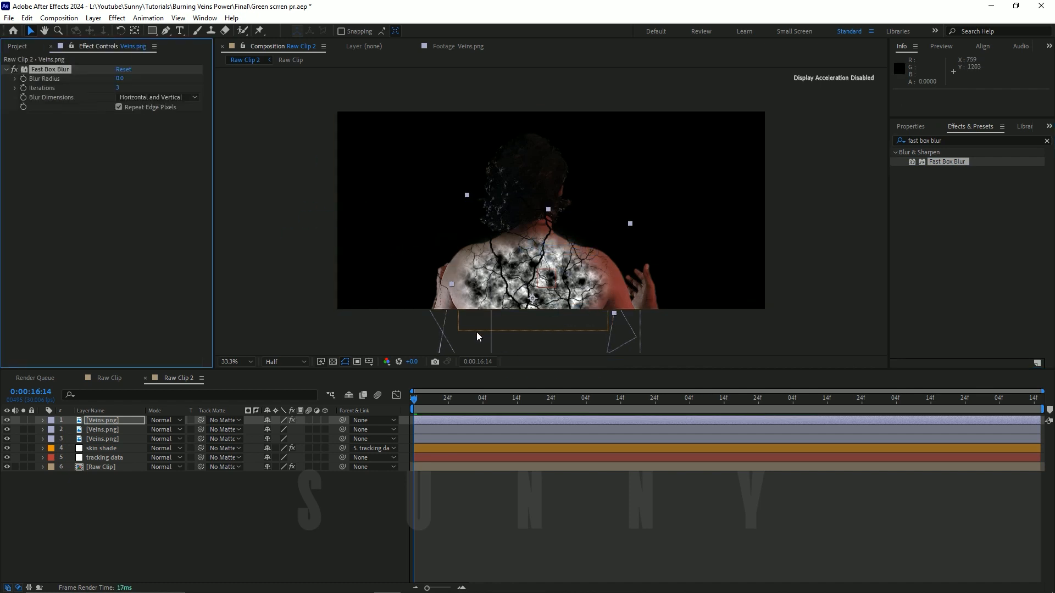
Step: Move the blurred Veins.png layer below the other two vein layers and set its Blur Radius to 2
{"action": "left_click_drag", "start_coordinate": [101, 420], "coordinate": [116, 443]}
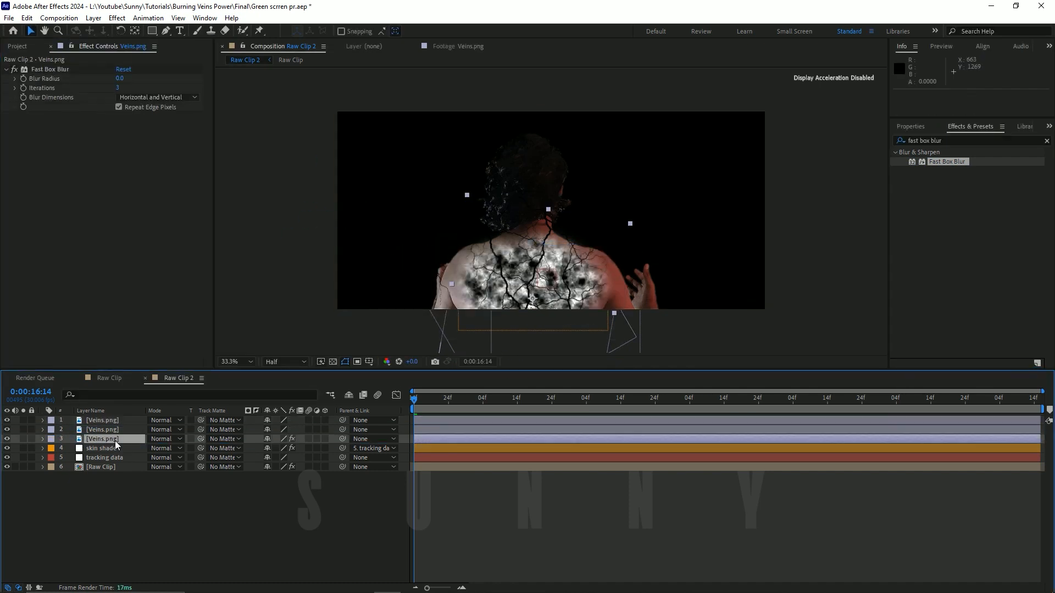
{"action": "left_click", "coordinate": [121, 78]}
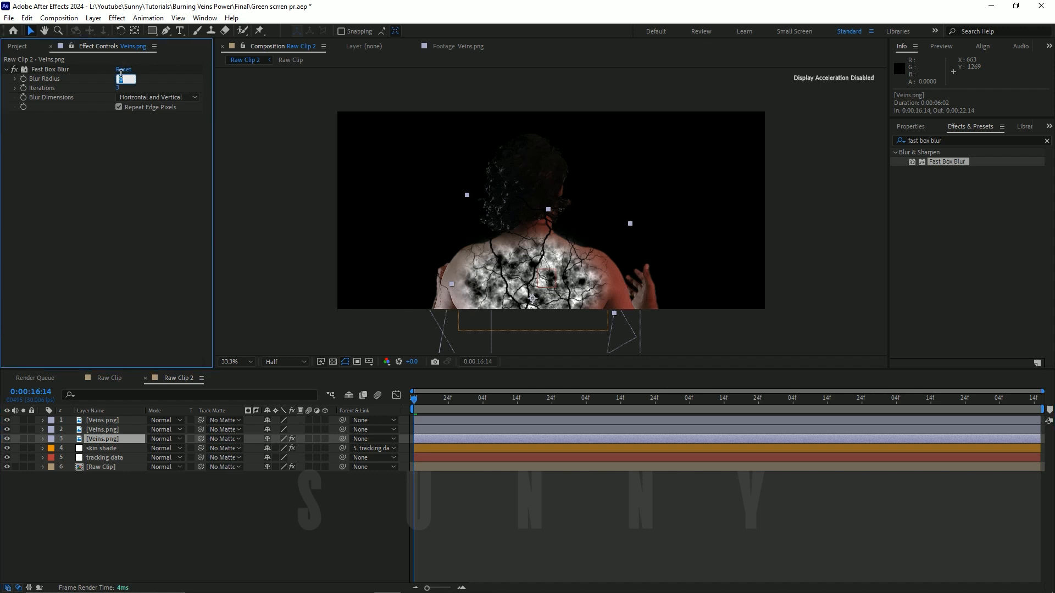
{"action": "key", "text": "Return"}
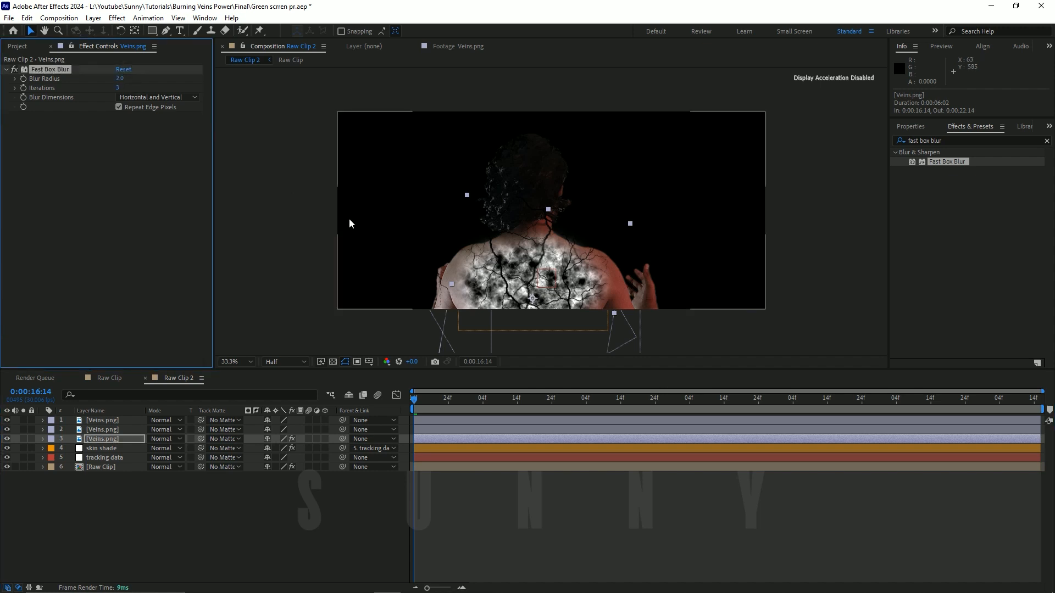
Step: Shift the blurred veins toward the lower left of the back, duplicate its Fast Box Blur effect, and undo the last position change
{"action": "left_click_drag", "start_coordinate": [581, 259], "coordinate": [582, 265]}
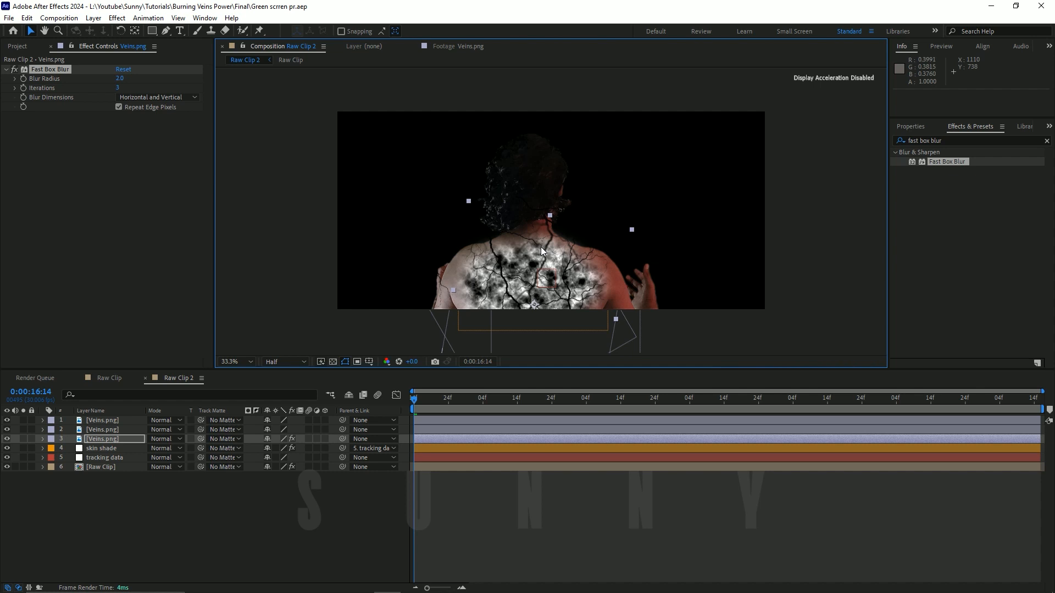
{"action": "mouse_move", "coordinate": [556, 272]}
{"action": "left_mouse_down"}
{"action": "mouse_move", "coordinate": [528, 298]}
{"action": "mouse_move", "coordinate": [573, 301]}
{"action": "mouse_move", "coordinate": [570, 279]}
{"action": "left_mouse_up"}
{"action": "key", "text": "ctrl+d"}
{"action": "key", "text": "ctrl+z"}
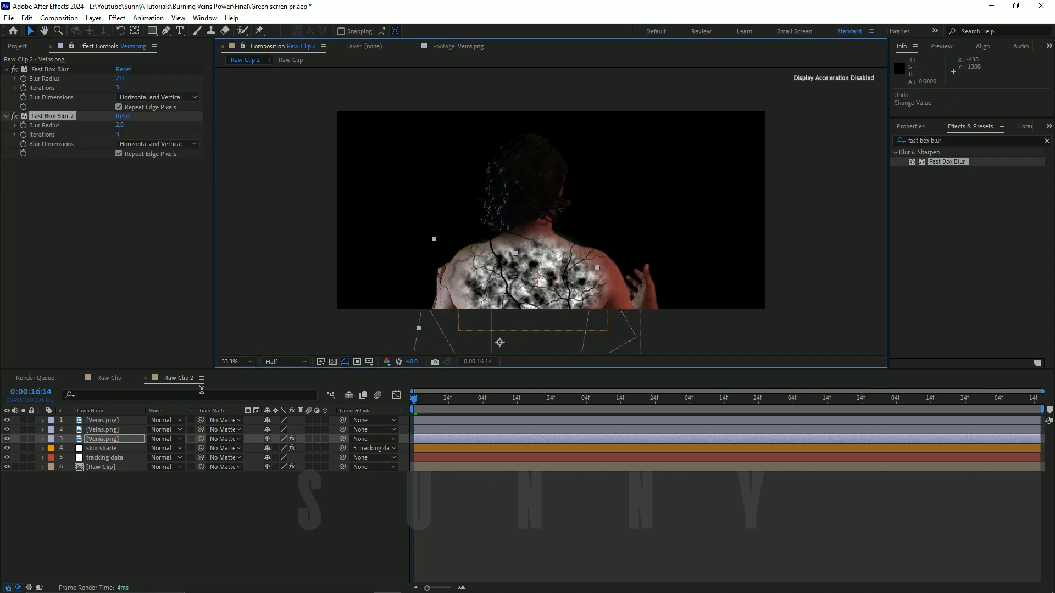
Step: Duplicate the blurred Veins.png layer, move the copy up onto the right side of the back, and save the project
{"action": "left_click", "coordinate": [123, 443]}
{"action": "key", "text": "ctrl+d"}
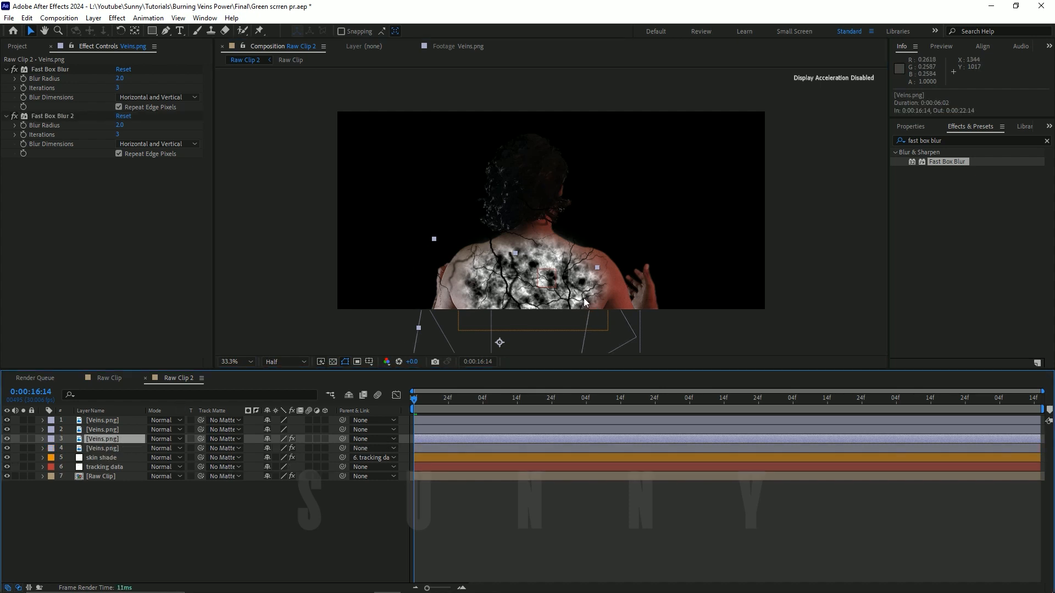
{"action": "left_click_drag", "start_coordinate": [584, 297], "coordinate": [653, 255]}
{"action": "key", "text": "ctrl+s"}
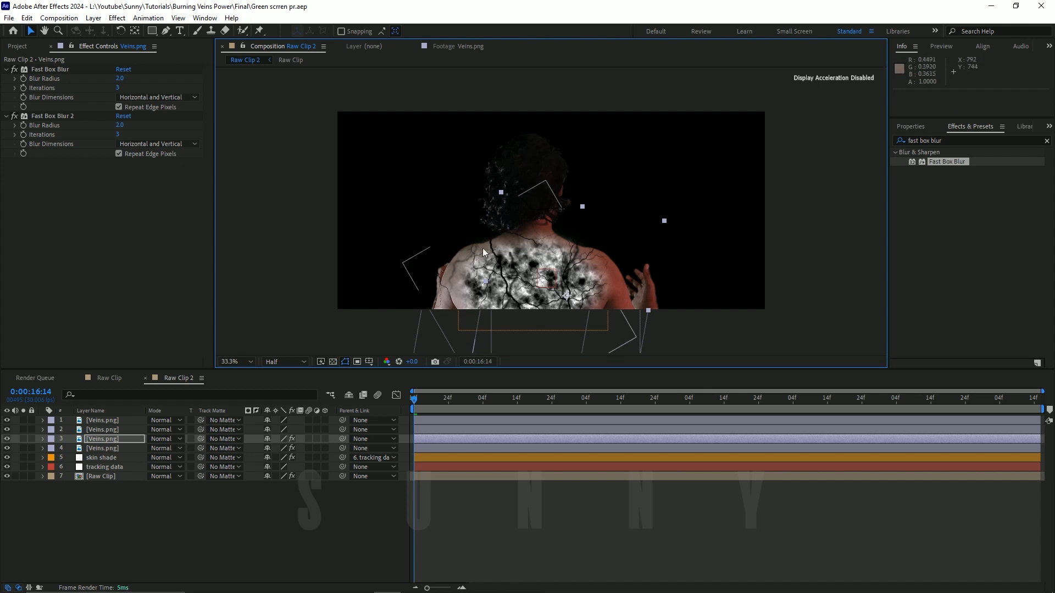
Step: Show source names in the layer list, duplicate the top Veins.png layer, move the copy up to the neck, and rotate it to 100°
{"action": "left_click", "coordinate": [88, 411]}
{"action": "left_click", "coordinate": [100, 420]}
{"action": "left_click_drag", "start_coordinate": [578, 286], "coordinate": [578, 176]}
{"action": "key", "text": "ctrl+d"}
{"action": "key", "text": "shift+KP_Add"}
{"action": "key", "text": "shift+KP_Add"}
{"action": "key", "text": "shift+KP_Add"}
{"action": "key", "text": "shift+KP_Add"}
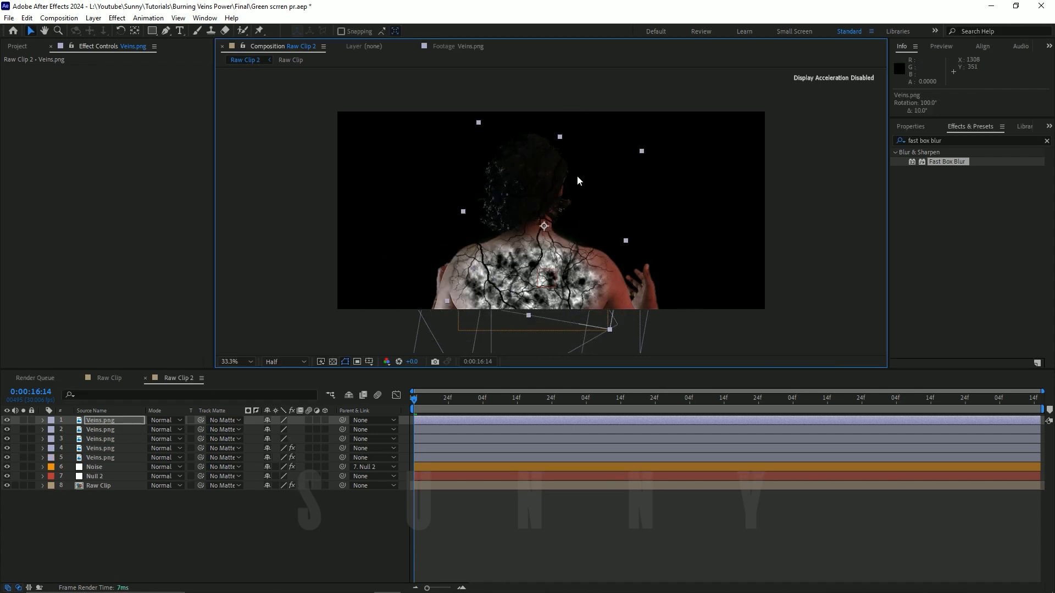
Step: Nudge the top Veins.png copy into its final position at the base of the neck
{"action": "key", "text": "shift+Down"}
{"action": "key", "text": "shift+Left"}
{"action": "key", "text": "shift+Down"}
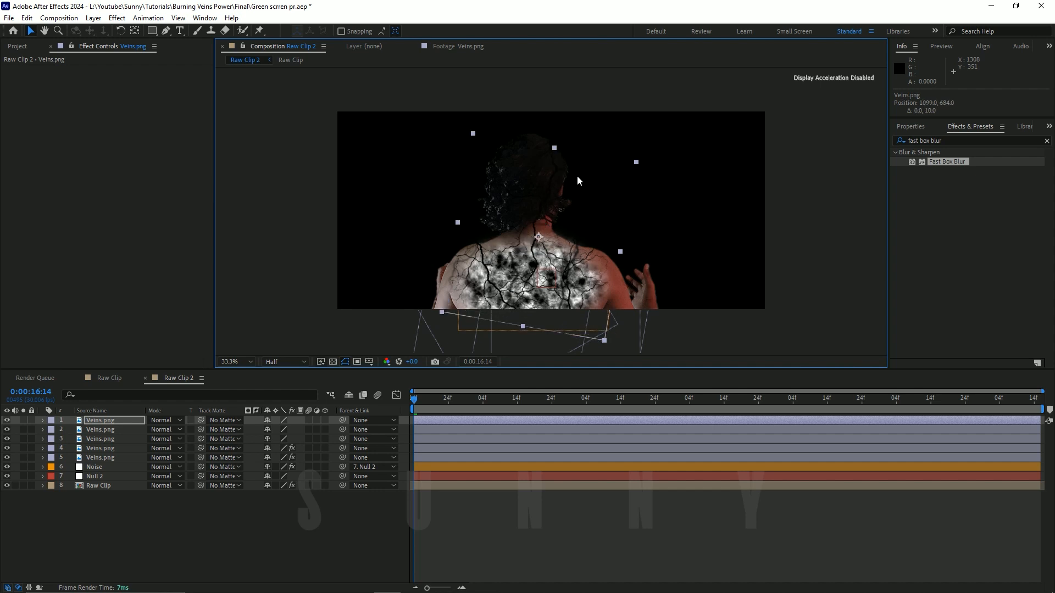
{"action": "key", "text": "shift+Right"}
{"action": "key", "text": "Up"}
{"action": "key", "text": "shift+Up"}
{"action": "key", "text": "shift+Up"}
{"action": "key", "text": "shift+Up"}
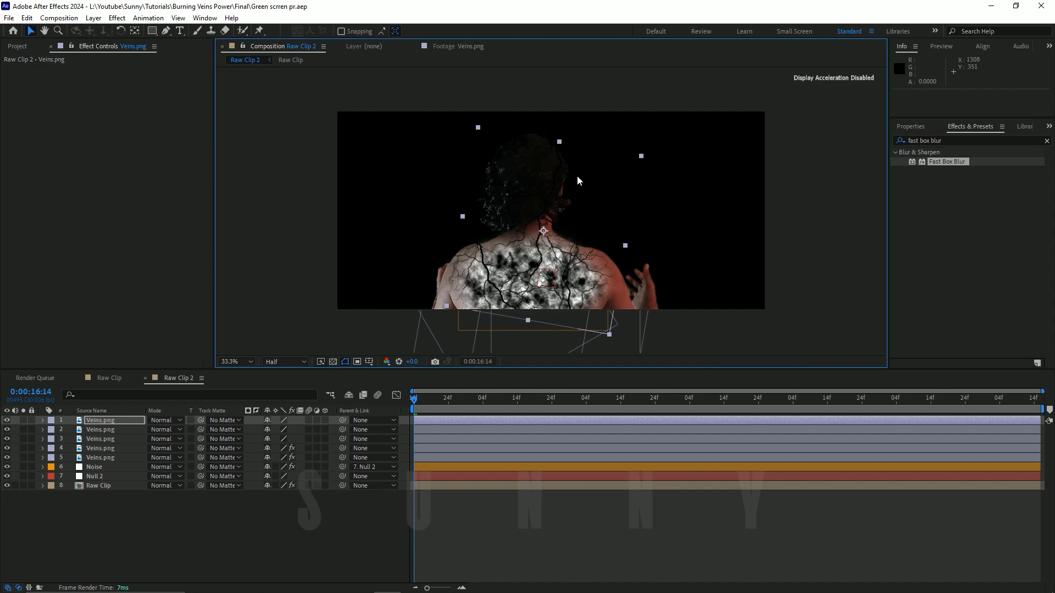
Step: Duplicate the neck Veins.png layer and shift the third Veins.png layer slightly right and up on the back
{"action": "key", "text": "ctrl+d"}
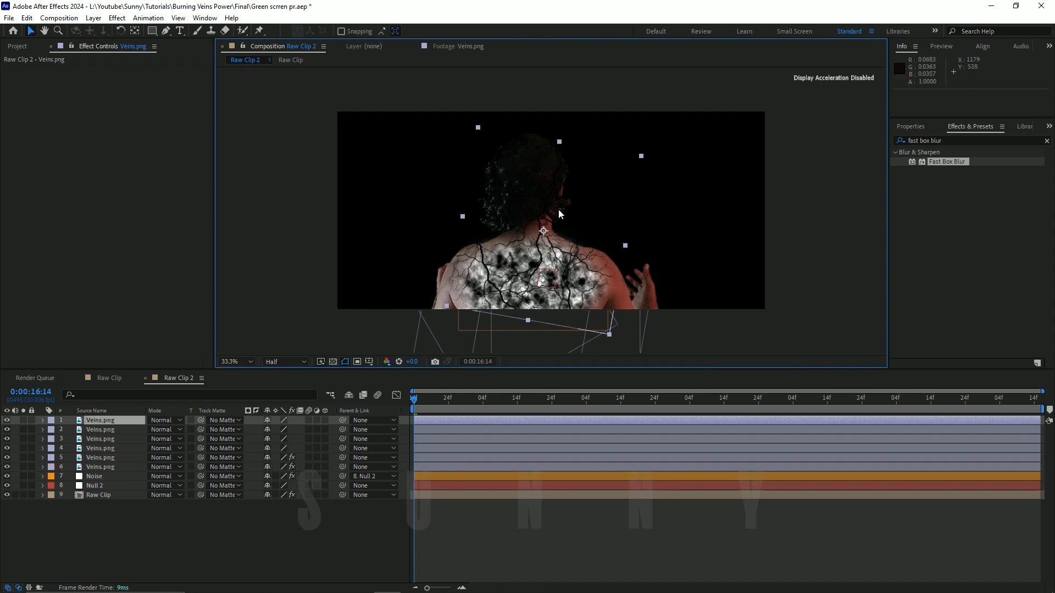
{"action": "left_click", "coordinate": [104, 524]}
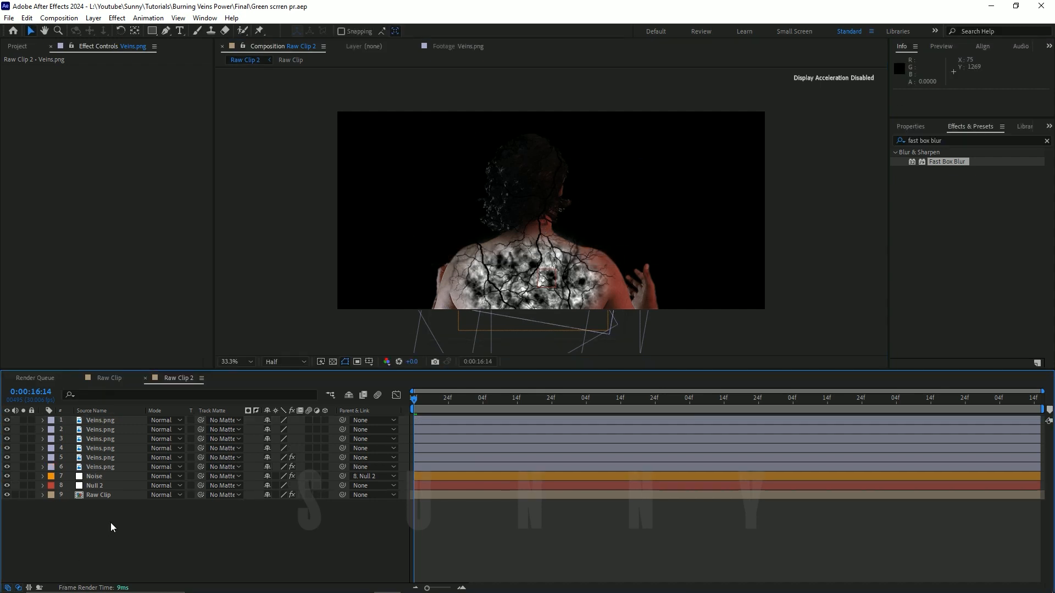
{"action": "left_click", "coordinate": [100, 420]}
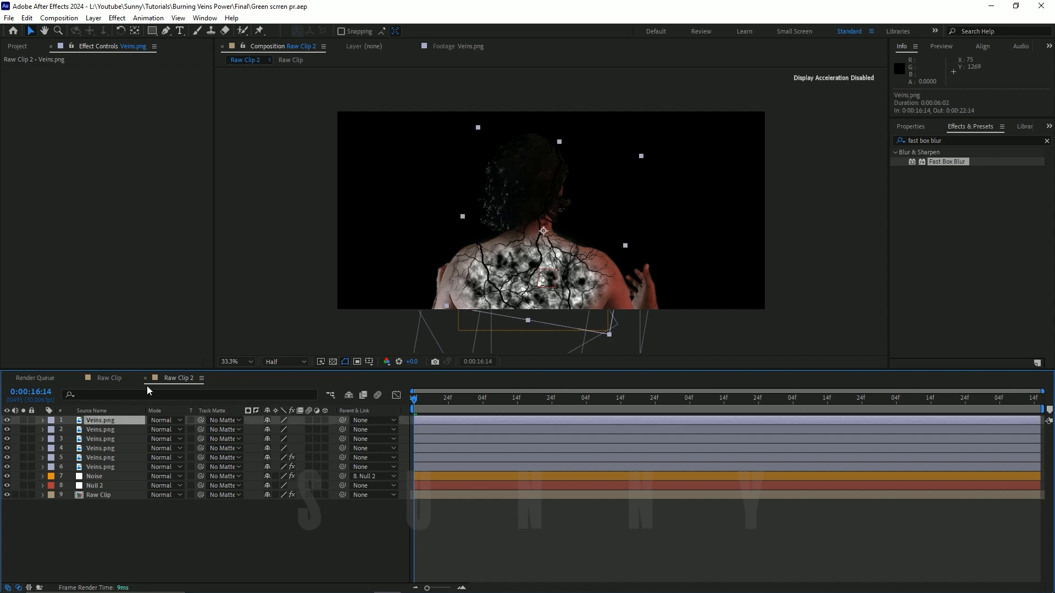
{"action": "left_click_drag", "start_coordinate": [516, 267], "coordinate": [523, 267]}
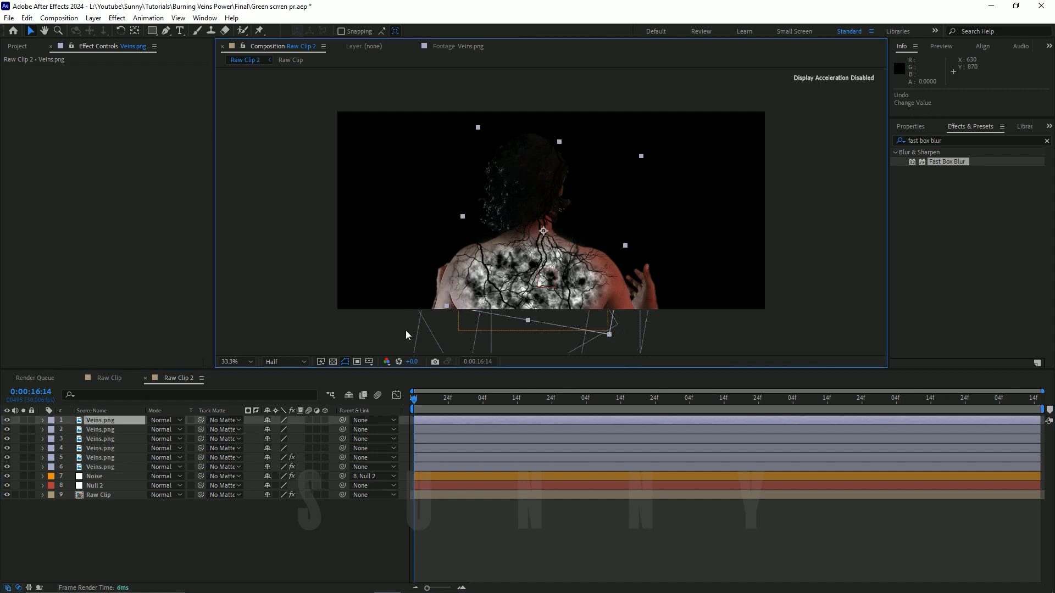
{"action": "left_click", "coordinate": [118, 430]}
{"action": "left_click", "coordinate": [410, 284]}
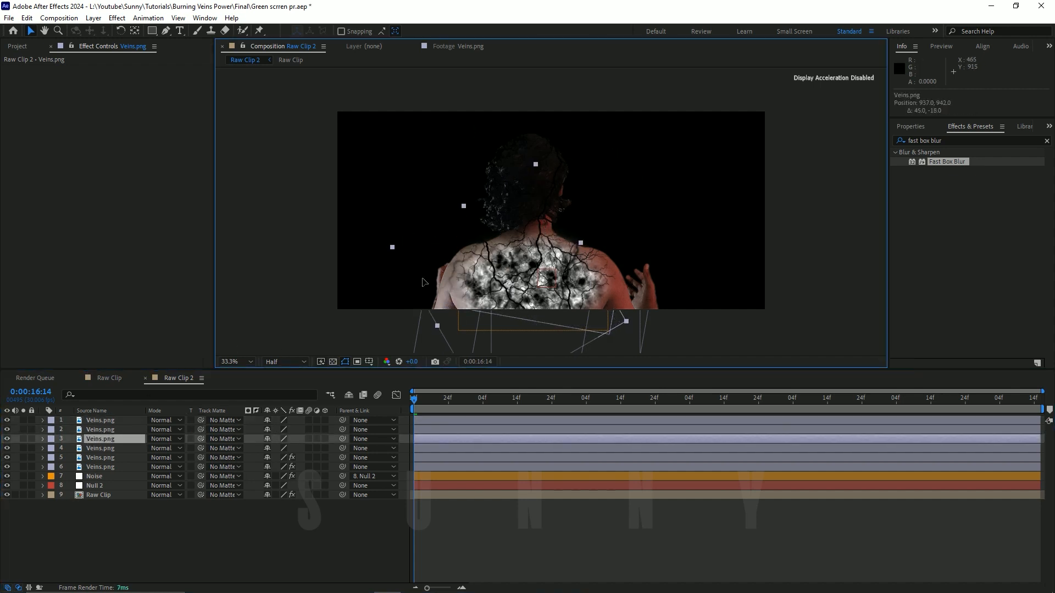
{"action": "left_click", "coordinate": [215, 520]}
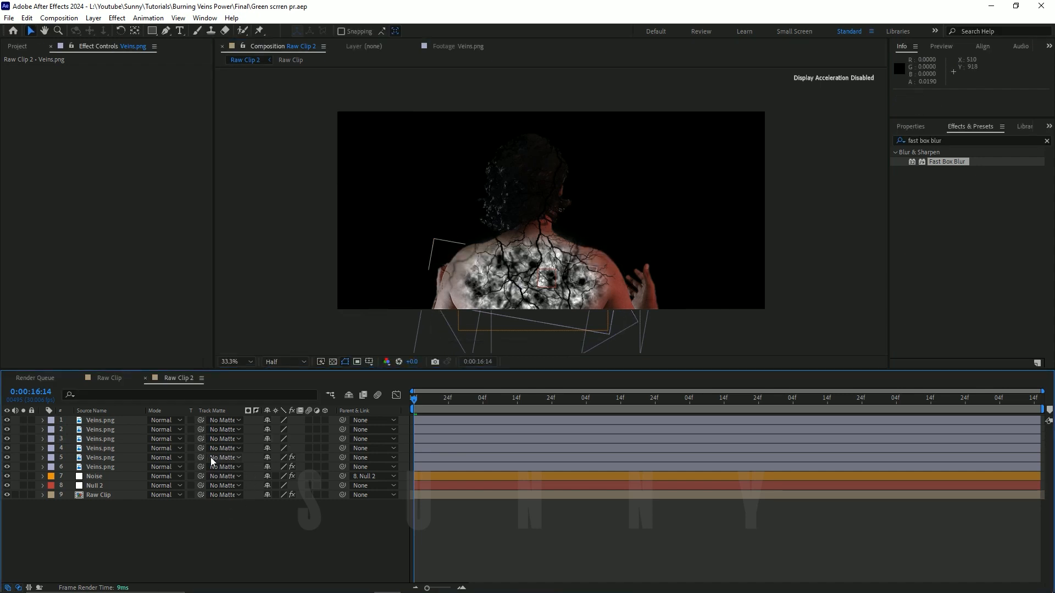
Step: Apply Fast Box Blur to the top Veins.png layer with a Blur Radius of 2
{"action": "left_click", "coordinate": [126, 421]}
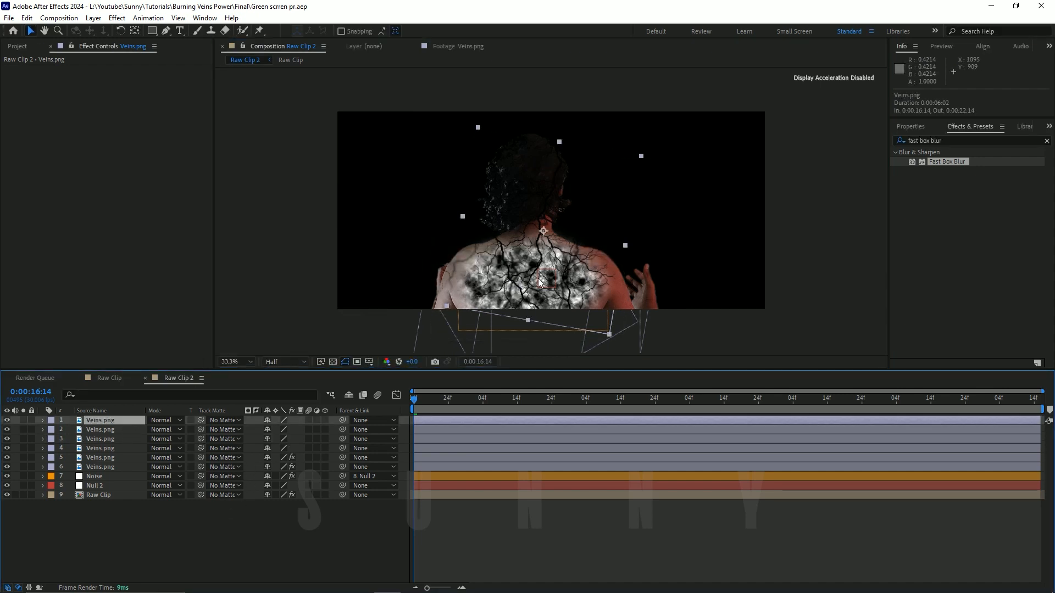
{"action": "key", "text": "ctrl+space"}
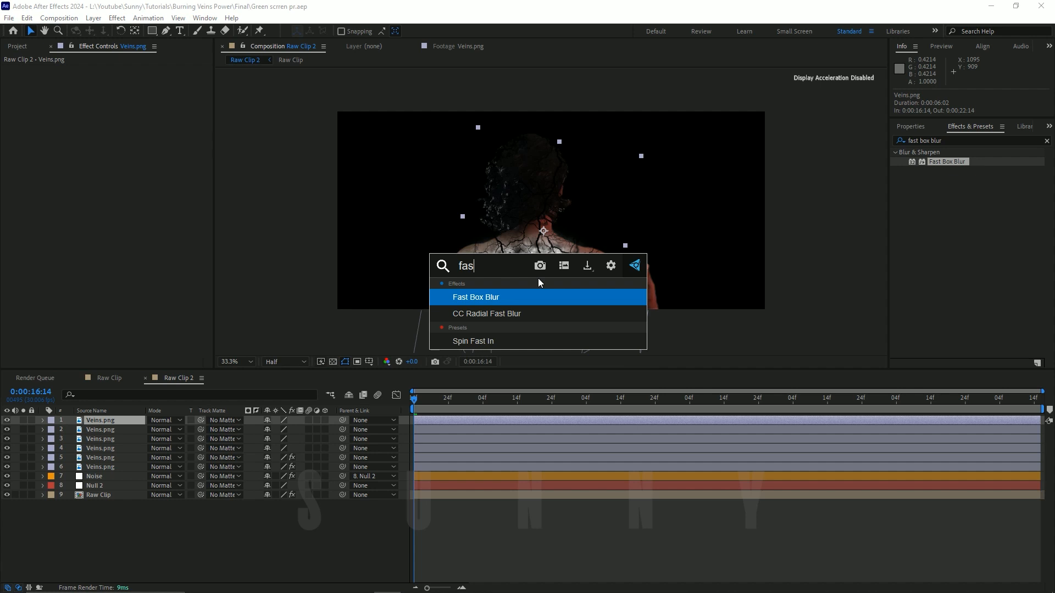
{"action": "key", "text": "Return"}
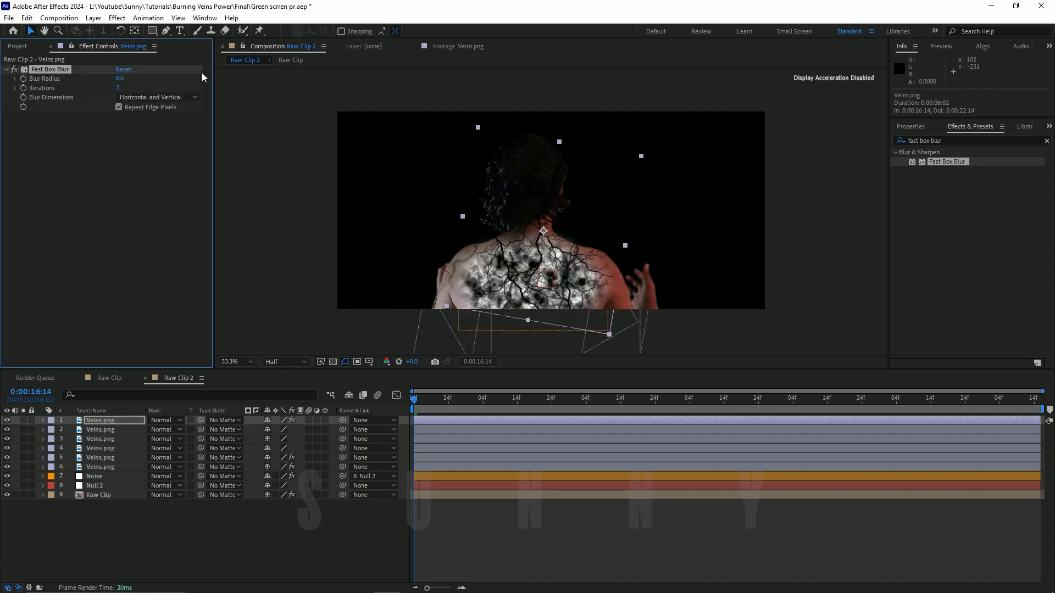
{"action": "left_click", "coordinate": [120, 78]}
{"action": "type", "text": "20"}
{"action": "key", "text": "Return"}
{"action": "left_click", "coordinate": [208, 526]}
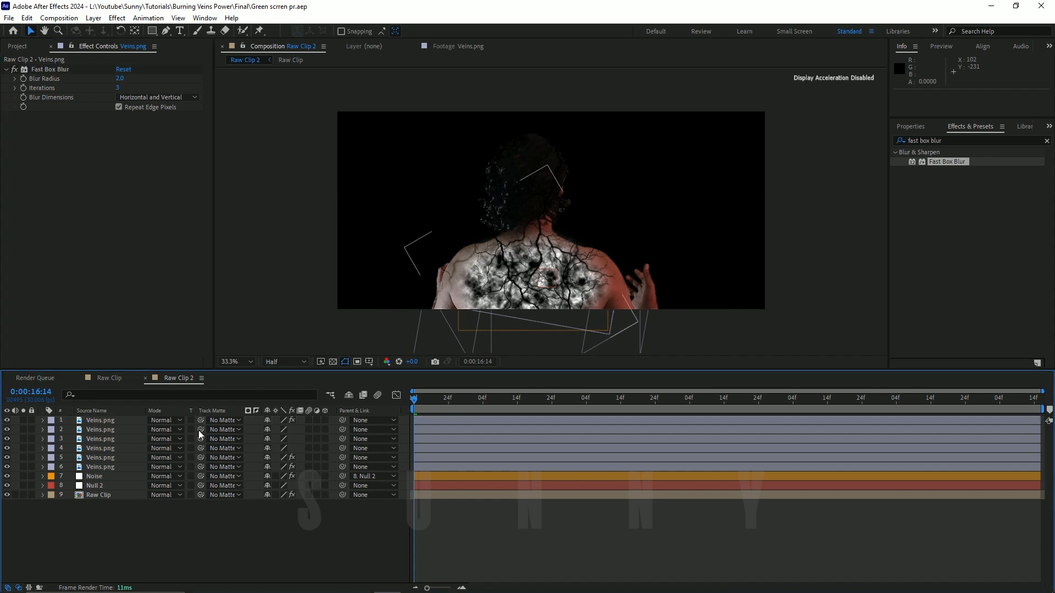
Step: Solo the six Veins.png layers over the transparency grid to examine the vein arrangement, and restore the full view
{"action": "left_click", "coordinate": [108, 419]}
{"action": "left_click", "coordinate": [116, 467], "text": "shift"}
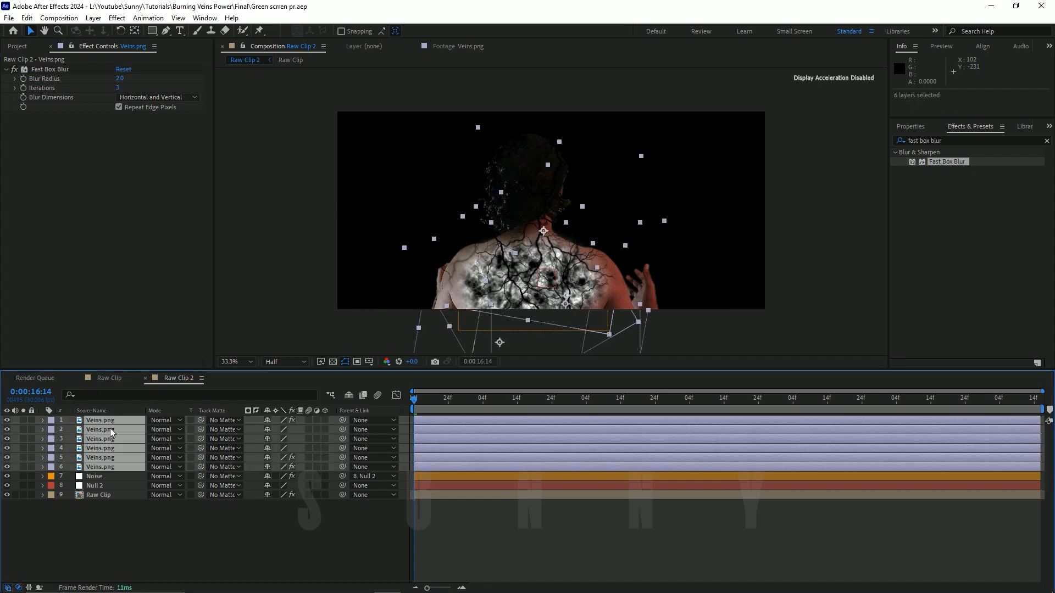
{"action": "left_click", "coordinate": [23, 421]}
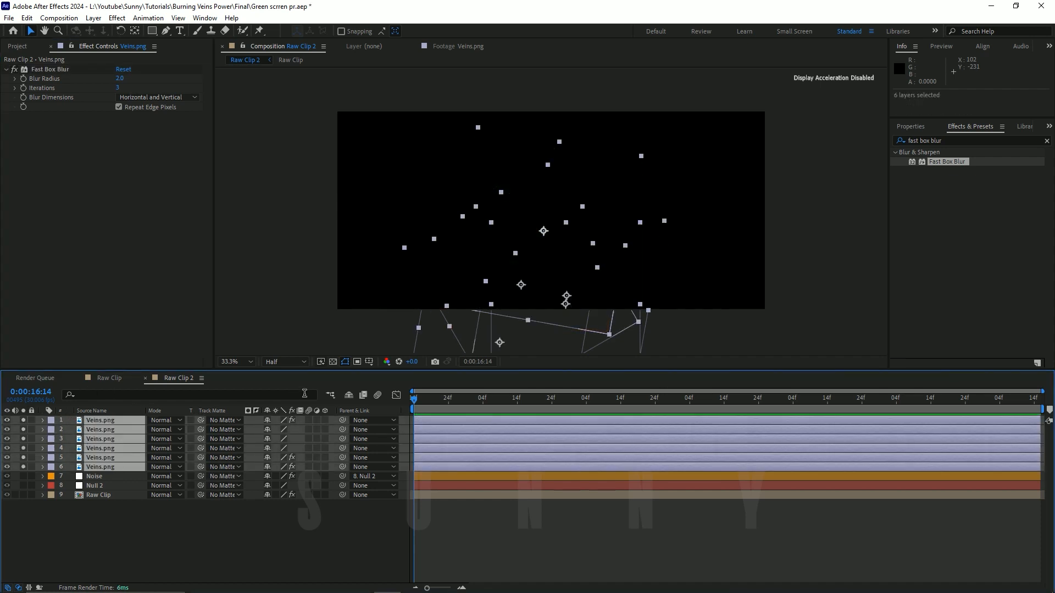
{"action": "left_click", "coordinate": [333, 361]}
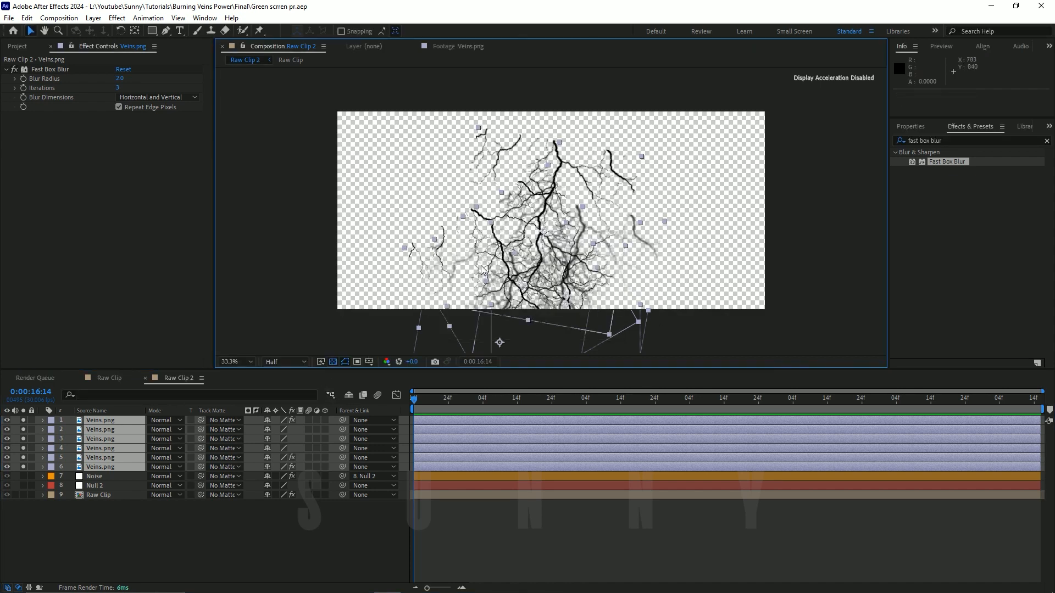
{"action": "left_click_drag", "start_coordinate": [23, 420], "coordinate": [23, 466]}
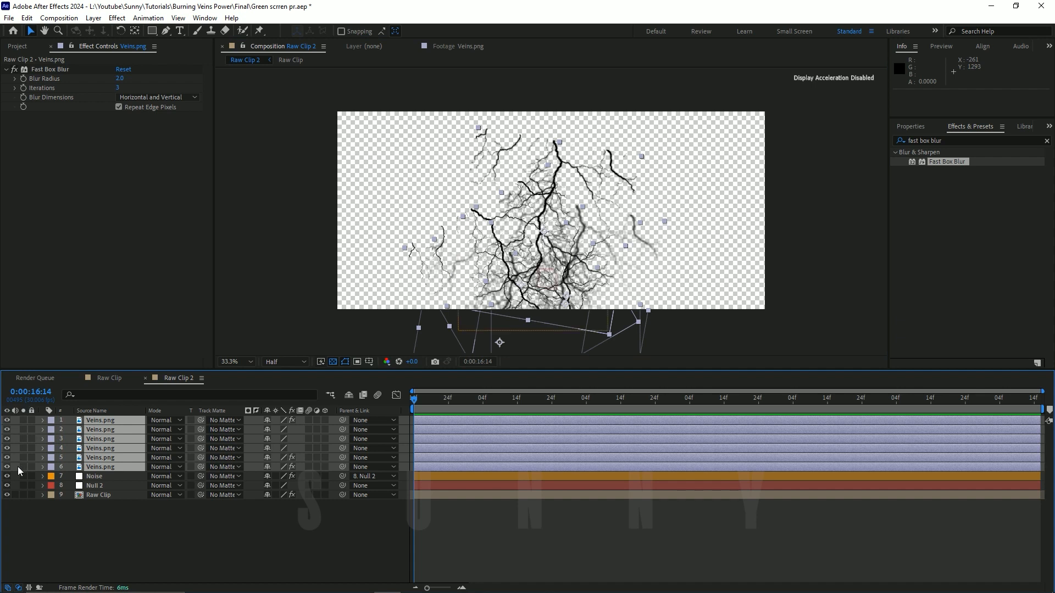
{"action": "left_click", "coordinate": [333, 363]}
Step: Pre-compose the six Veins.png layers as "Veins" without adjusting the composition duration to their time span
{"action": "right_click", "coordinate": [105, 429]}
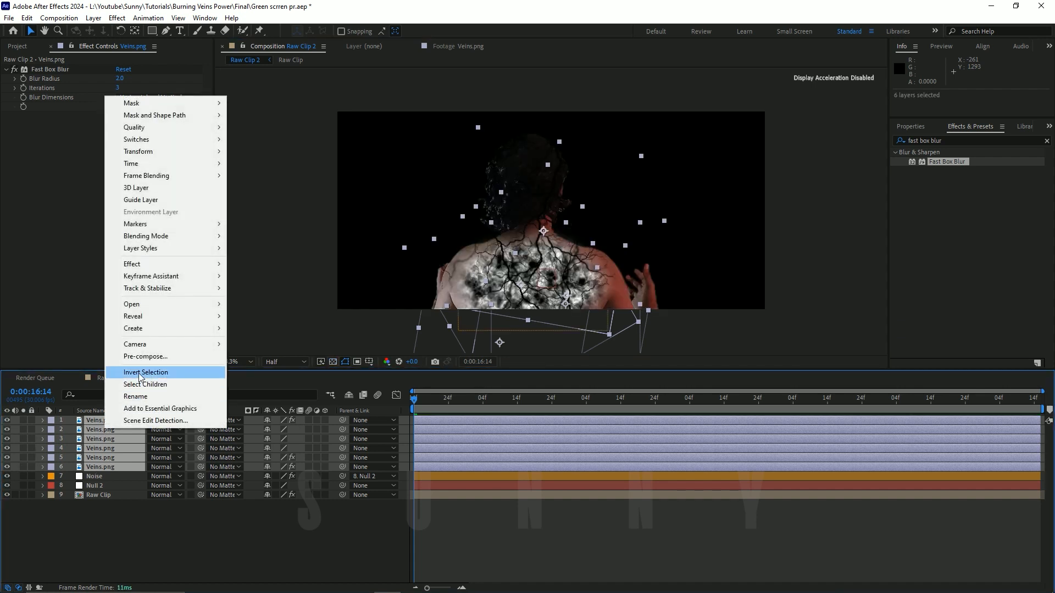
{"action": "left_click", "coordinate": [150, 357]}
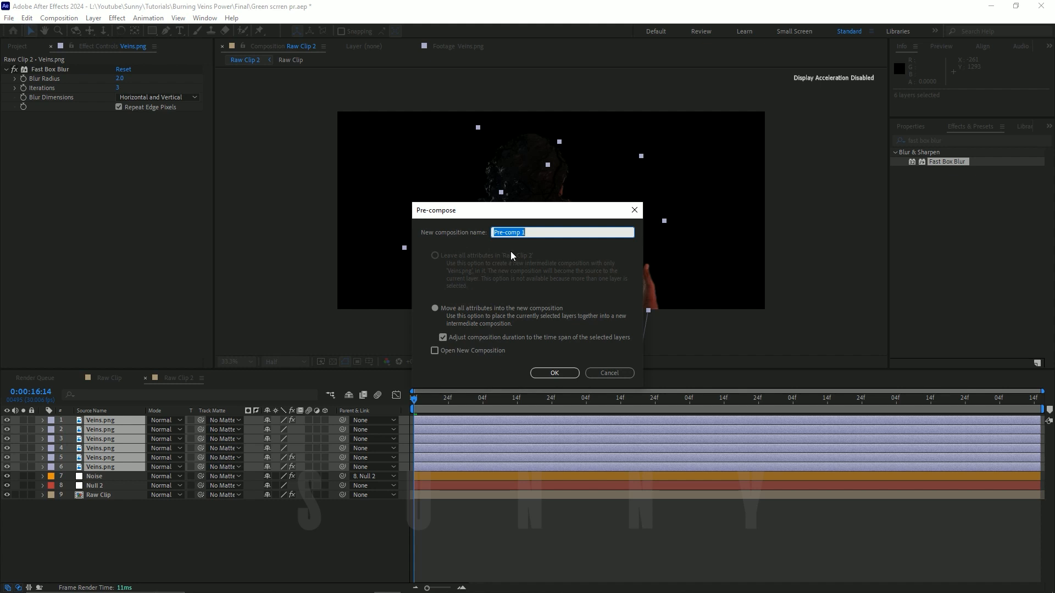
{"action": "type", "text": "Veins"}
{"action": "left_click", "coordinate": [448, 338]}
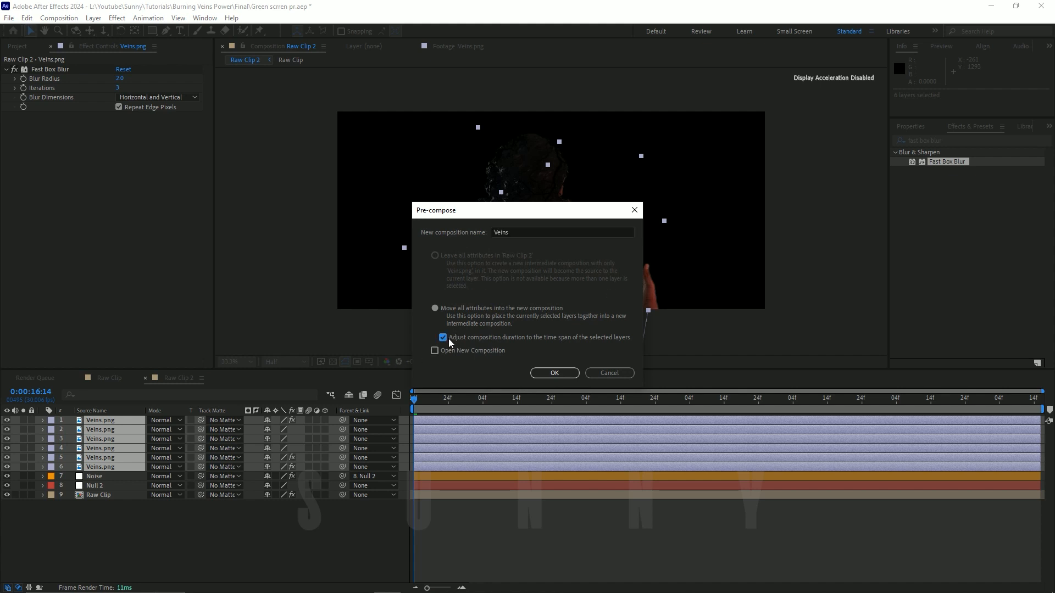
{"action": "left_click", "coordinate": [554, 373]}
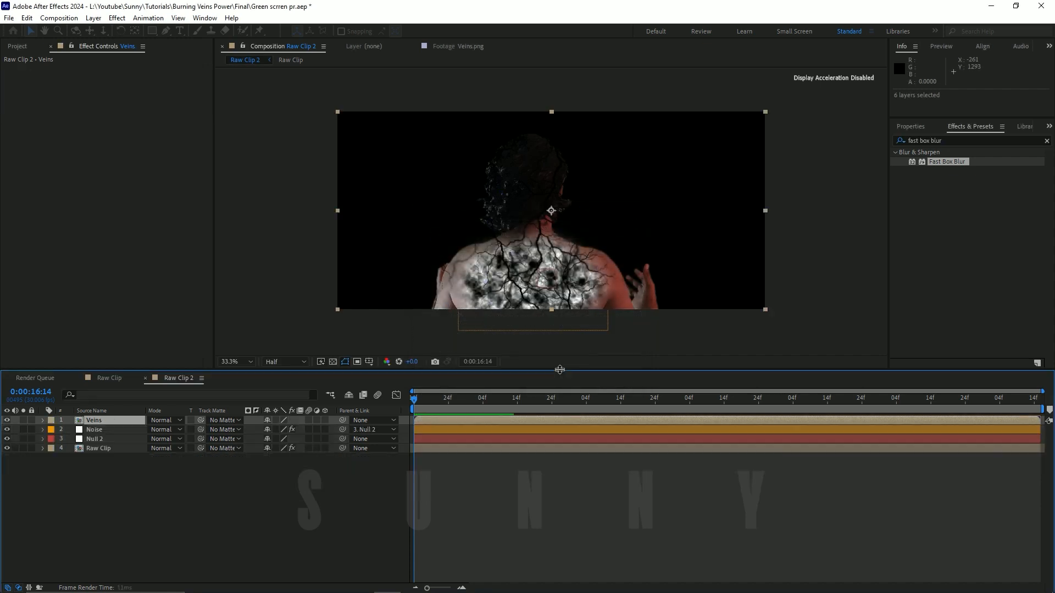
Step: Inside the Veins composition, show the transparency grid and add a composition-sized white solid below all the vein layers
{"action": "left_click", "coordinate": [108, 419]}
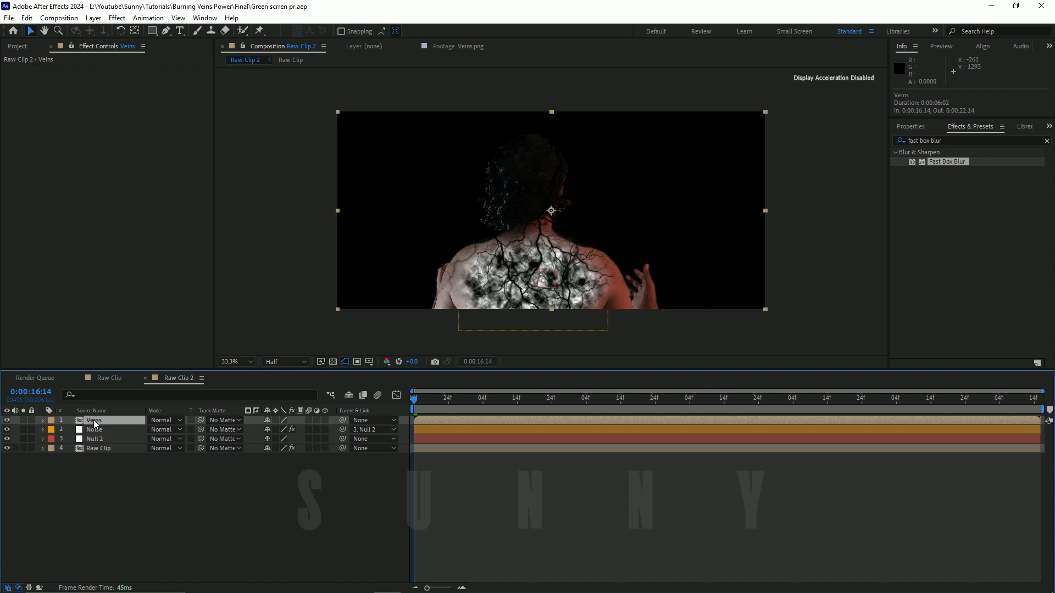
{"action": "double_click", "coordinate": [94, 420]}
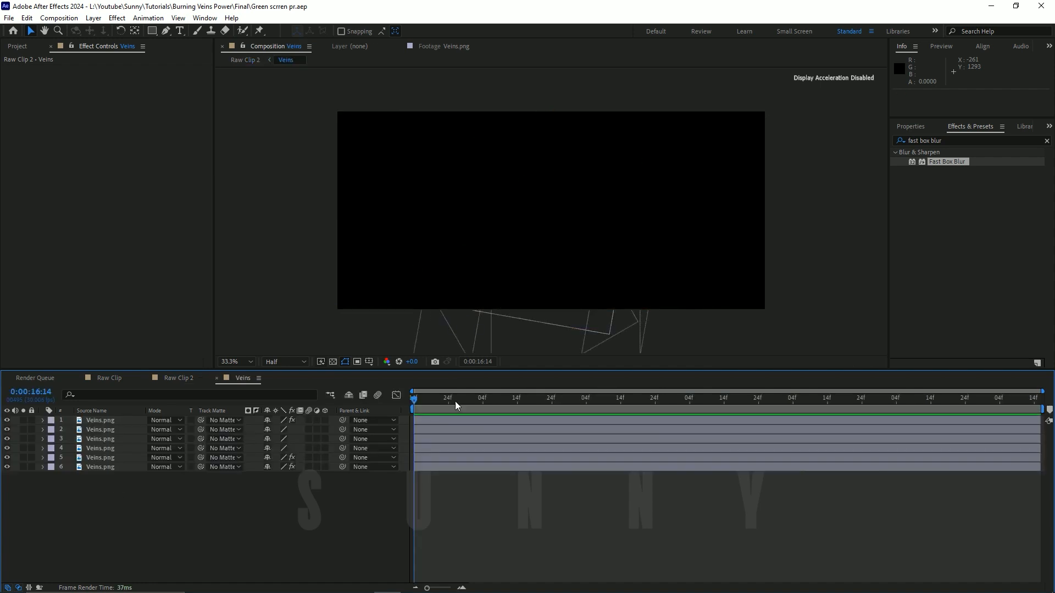
{"action": "left_click", "coordinate": [332, 361]}
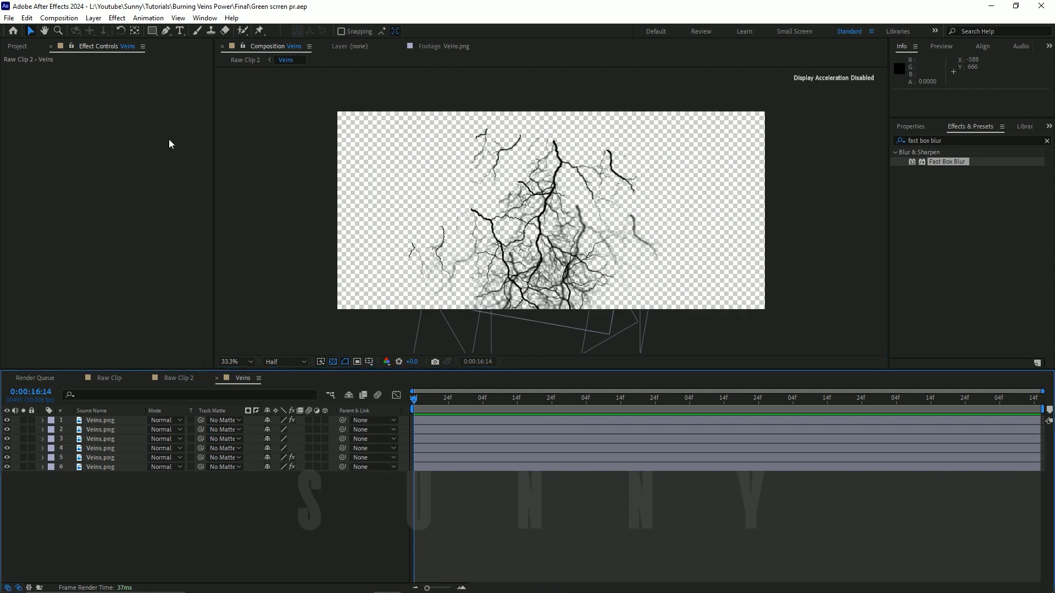
{"action": "left_click", "coordinate": [93, 18]}
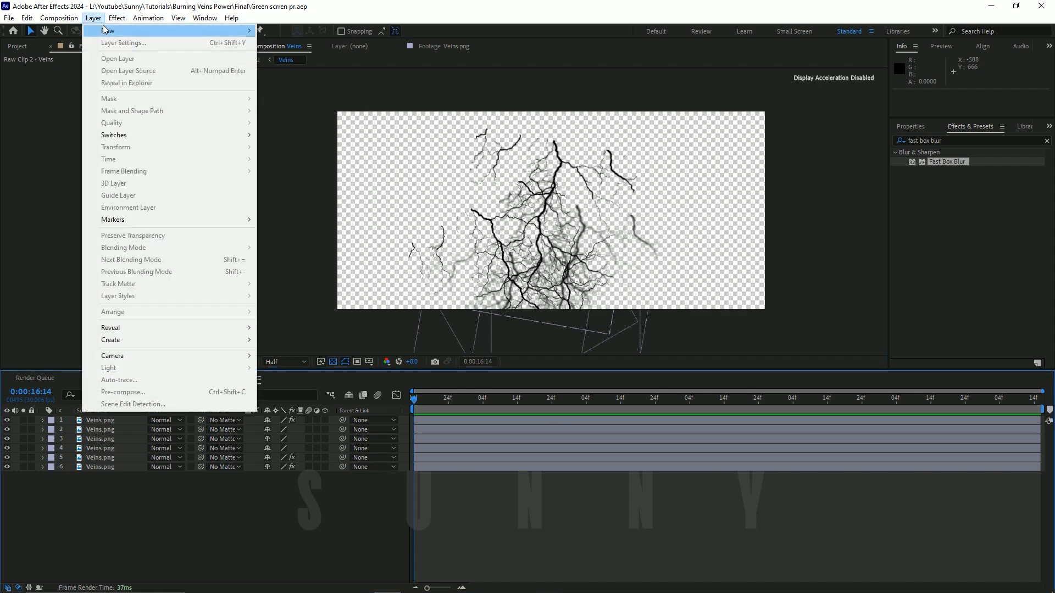
{"action": "mouse_move", "coordinate": [106, 27]}
{"action": "left_click", "coordinate": [286, 41]}
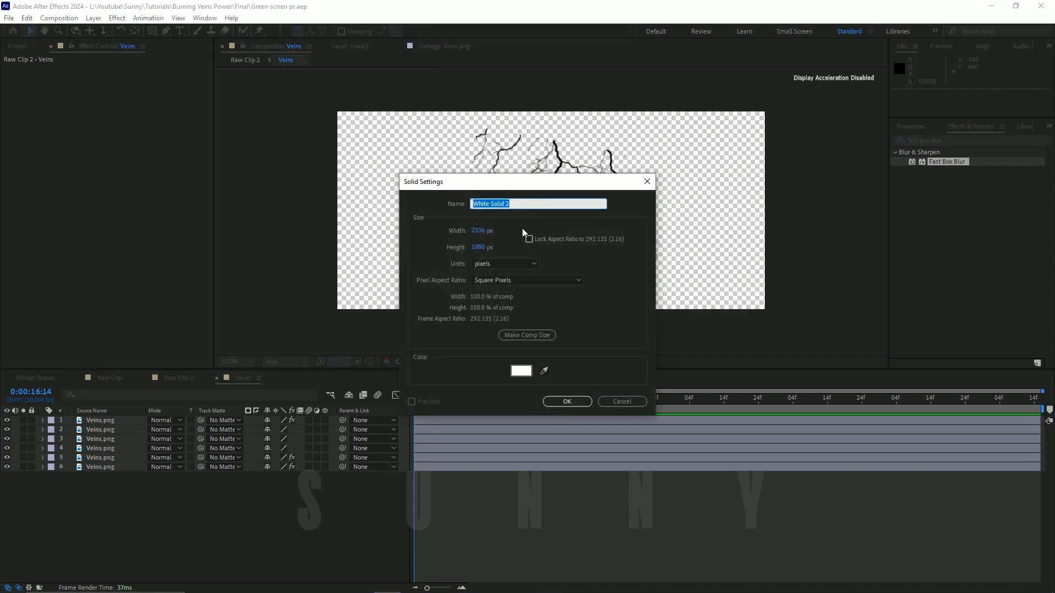
{"action": "left_click", "coordinate": [566, 403]}
{"action": "left_click_drag", "start_coordinate": [114, 423], "coordinate": [124, 485]}
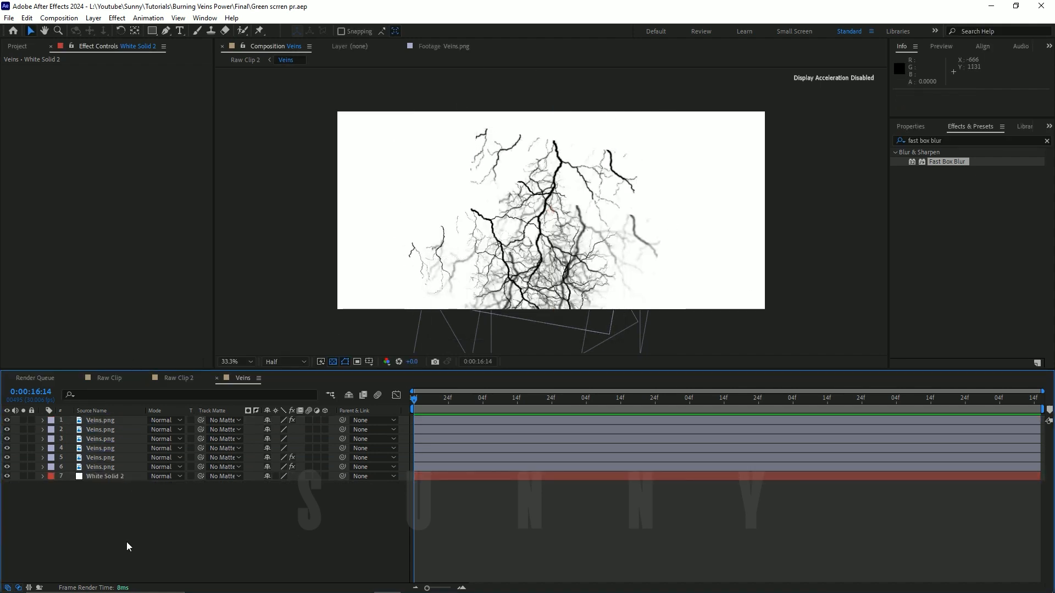
Step: Return to the Raw Clip 2 composition and switch the layer list from source names to layer names
{"action": "left_click", "coordinate": [166, 378]}
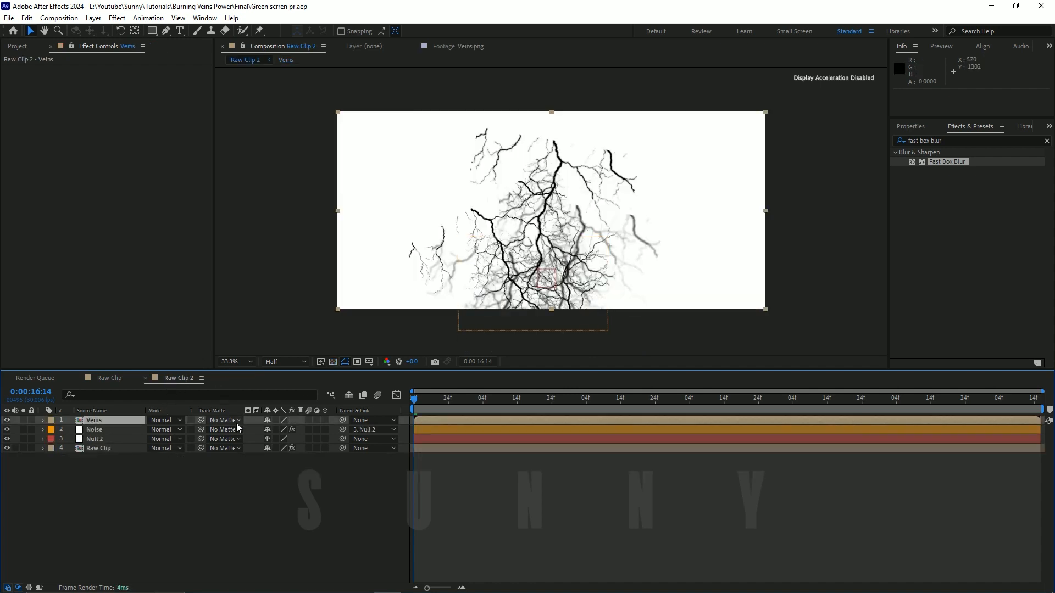
{"action": "left_click", "coordinate": [143, 477]}
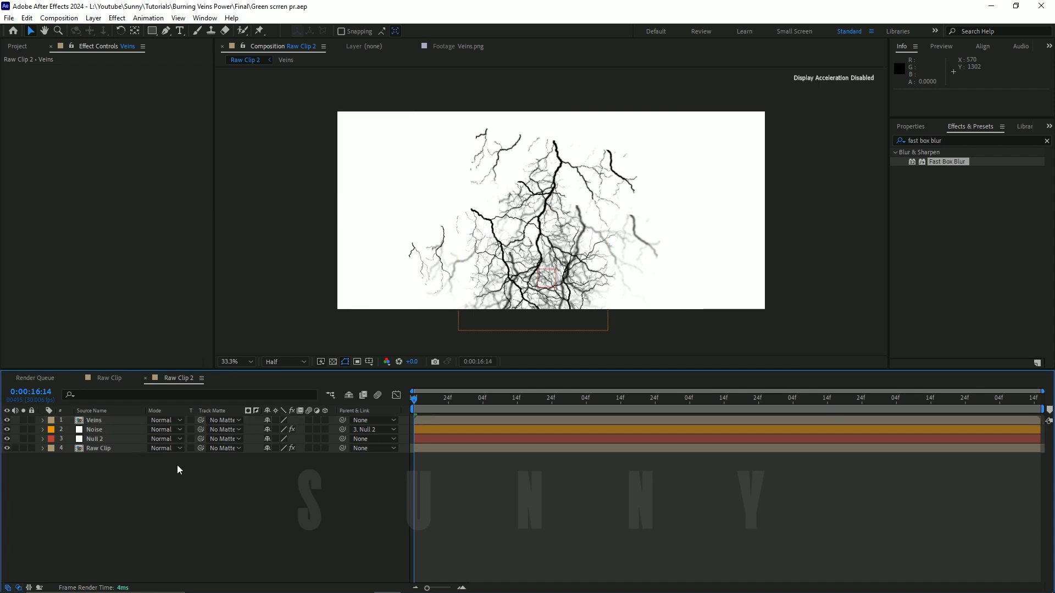
{"action": "left_click", "coordinate": [104, 420]}
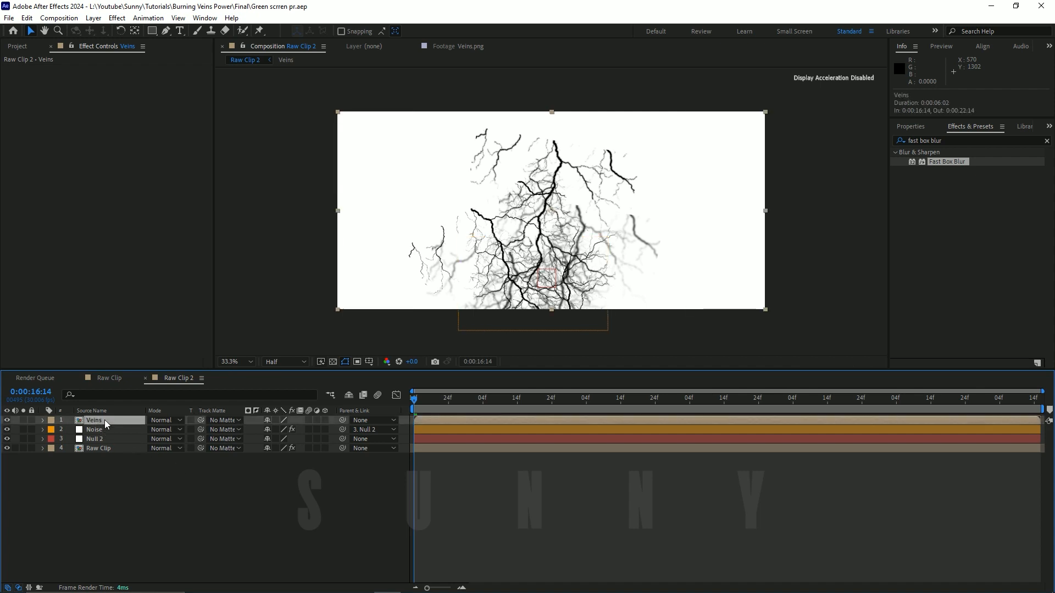
{"action": "left_click", "coordinate": [104, 429]}
{"action": "left_click", "coordinate": [117, 484]}
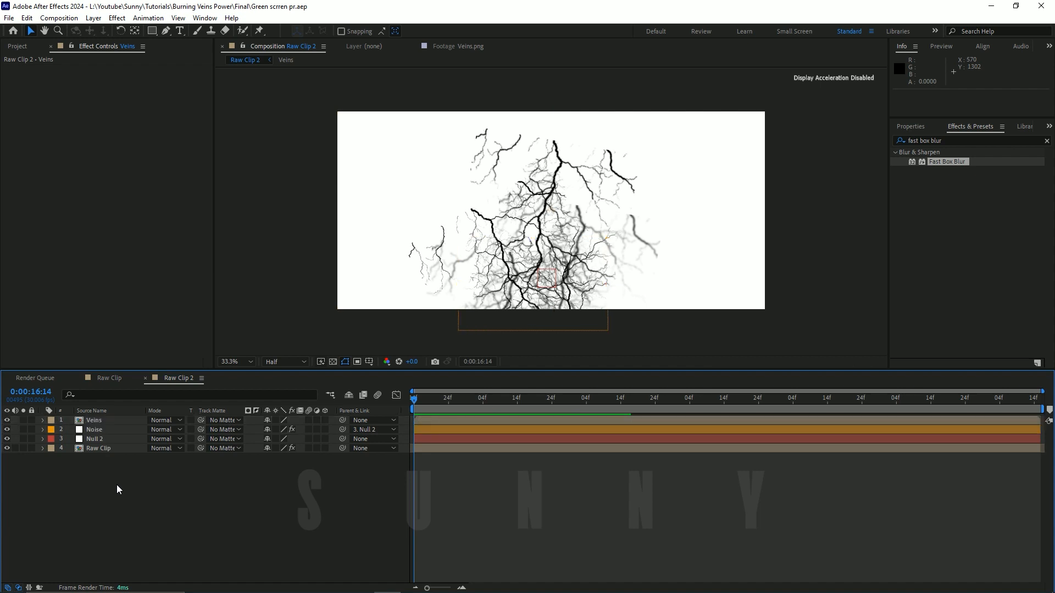
{"action": "left_click", "coordinate": [113, 430]}
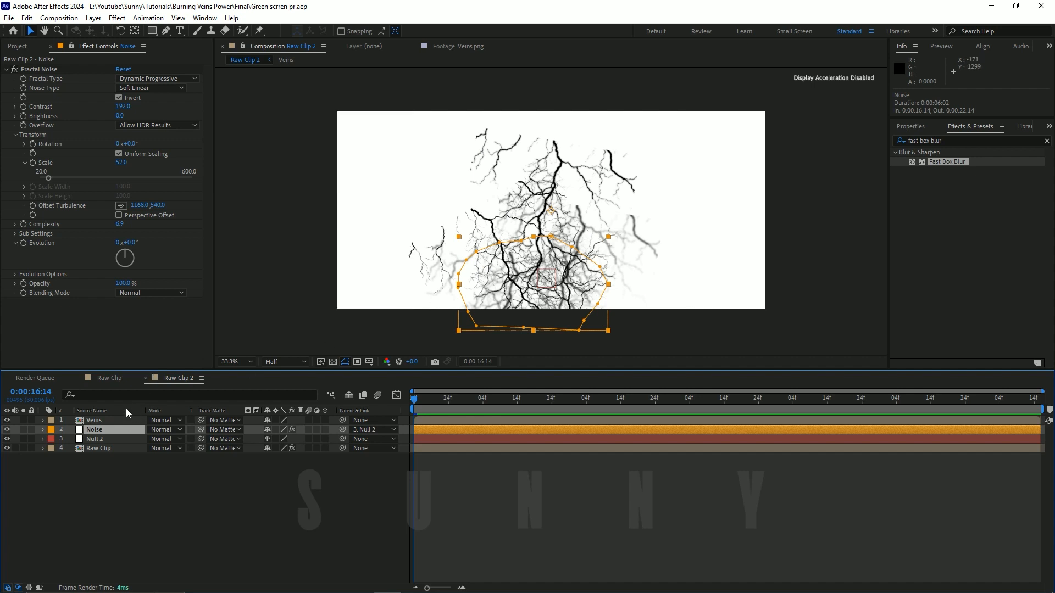
{"action": "left_click", "coordinate": [95, 410]}
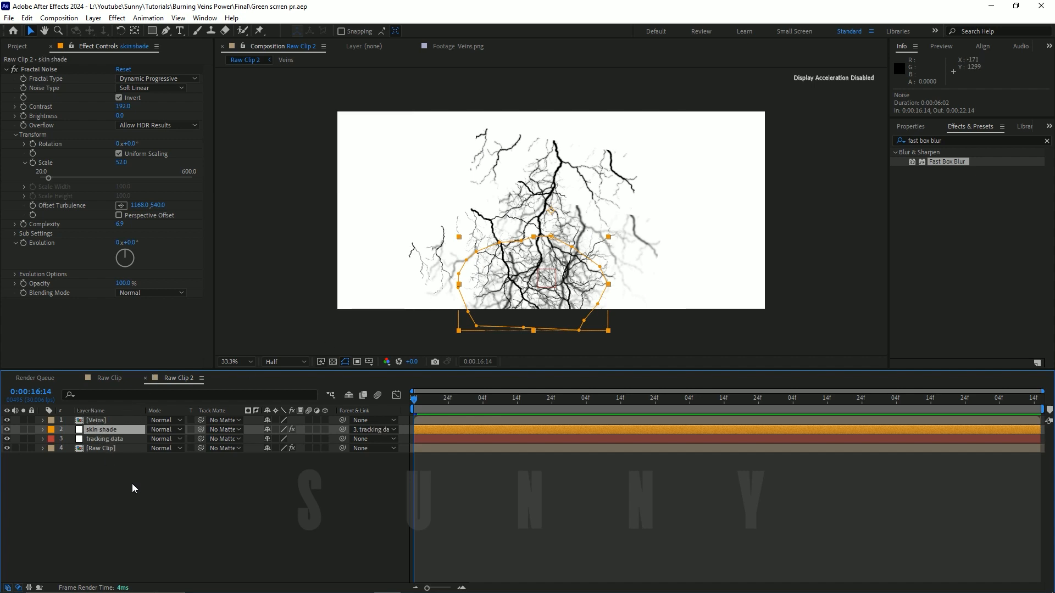
{"action": "left_click", "coordinate": [117, 465]}
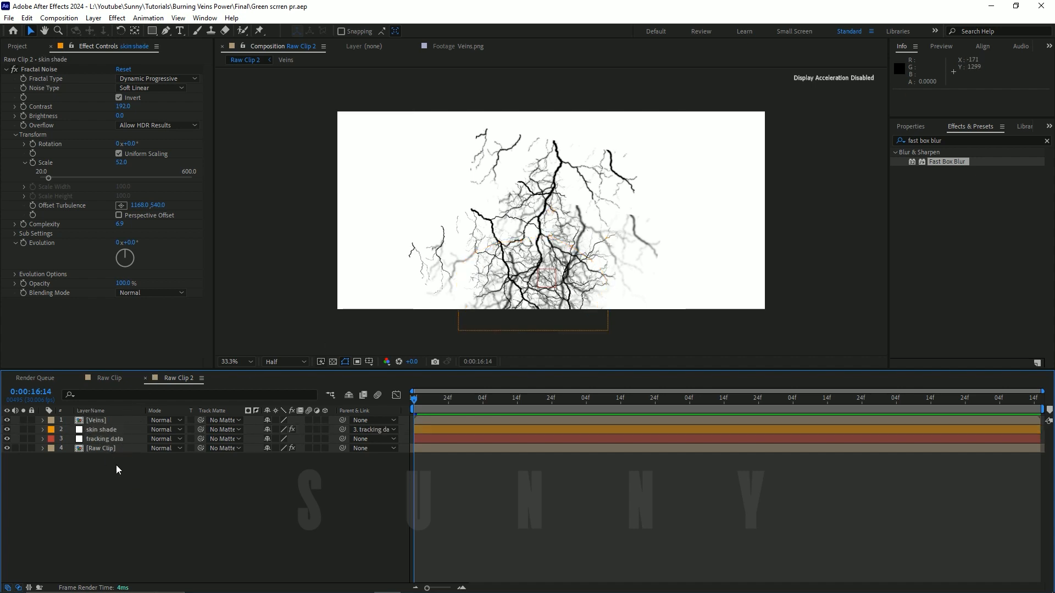
Step: Assign the Veins layer as the track matte of the skin shade layer and save the project
{"action": "left_click", "coordinate": [117, 431]}
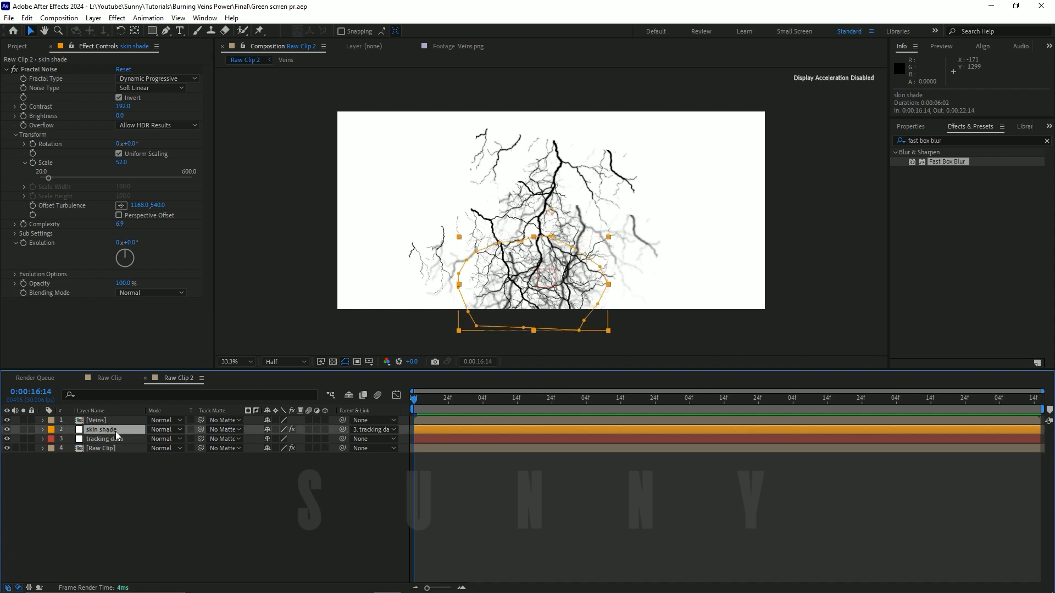
{"action": "left_click", "coordinate": [219, 429]}
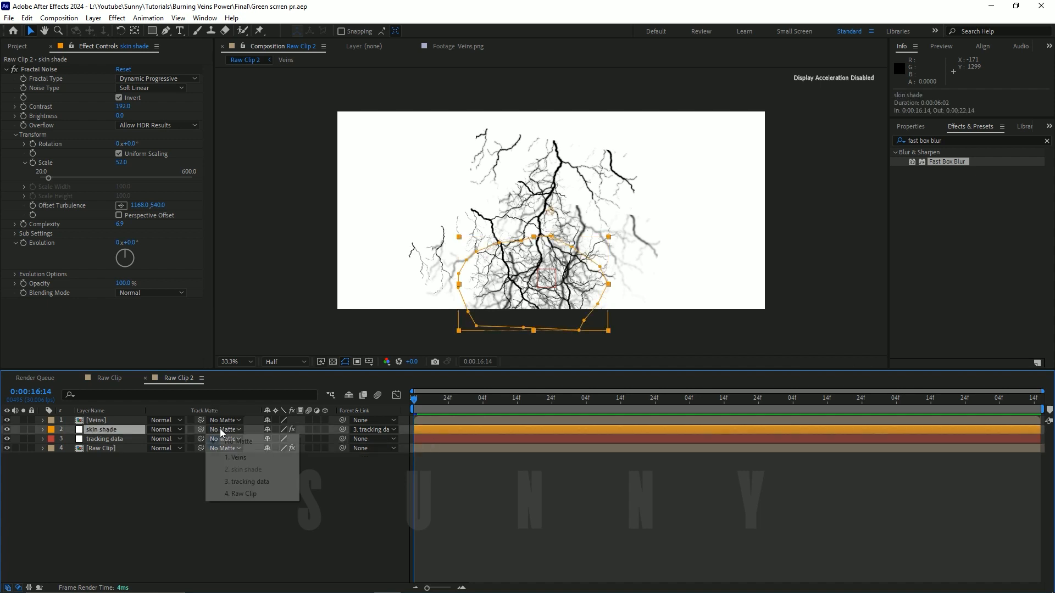
{"action": "left_click", "coordinate": [235, 458]}
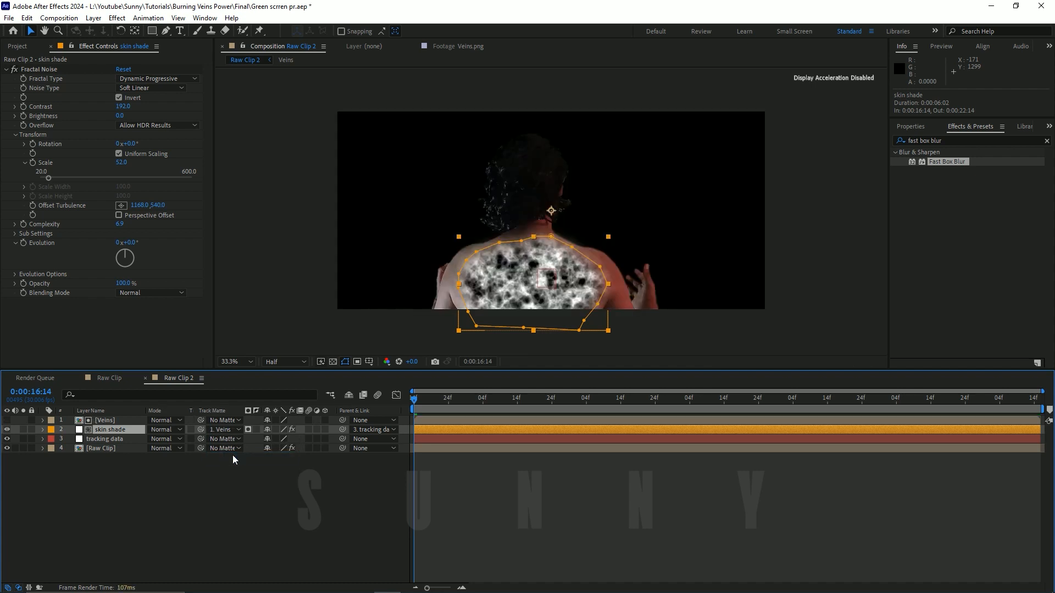
{"action": "key", "text": "ctrl+s"}
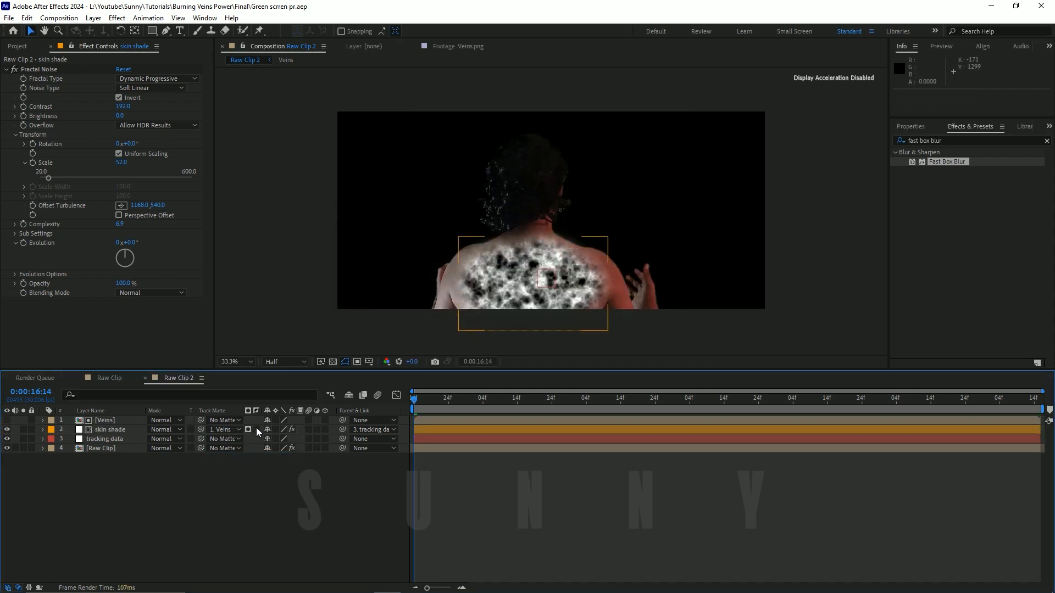
Step: Try inverting the skin shade layer's Veins matte, turn the inversion off, and use it as a Luma Matte
{"action": "left_click", "coordinate": [256, 429]}
{"action": "left_click", "coordinate": [256, 429]}
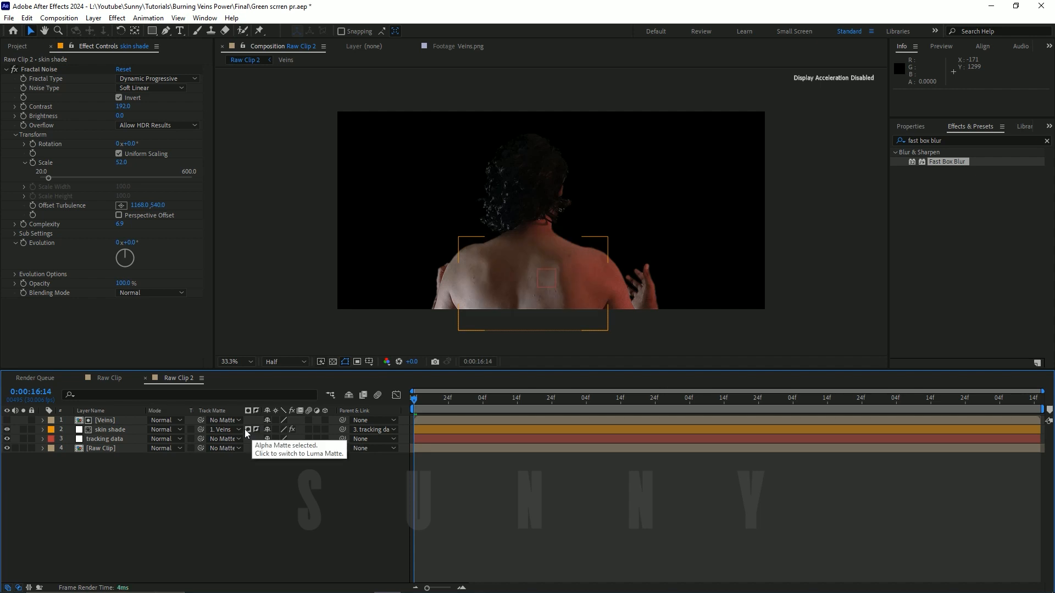
{"action": "left_click", "coordinate": [256, 429]}
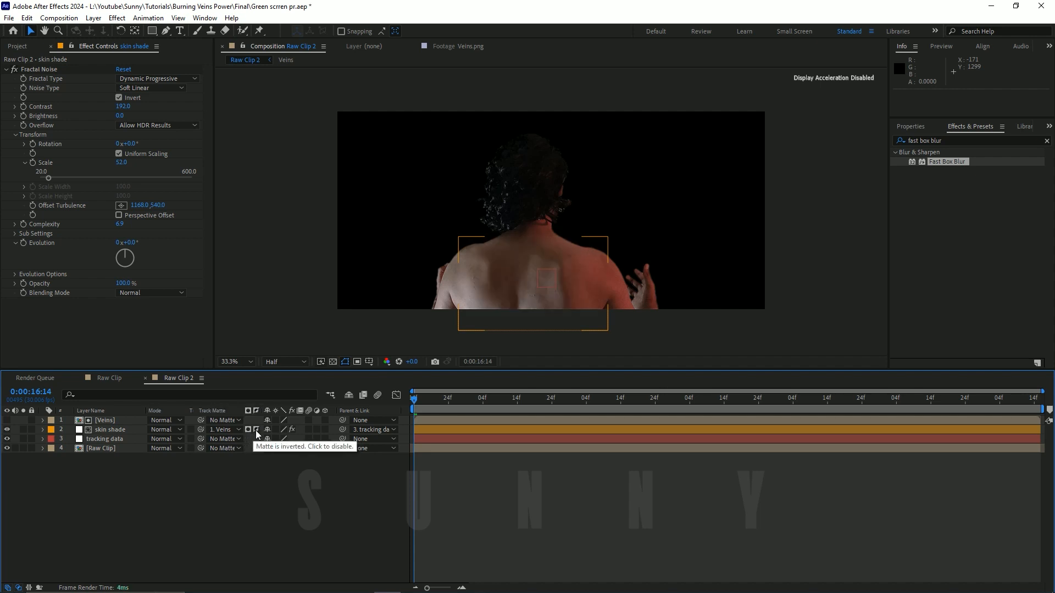
{"action": "left_click", "coordinate": [256, 430]}
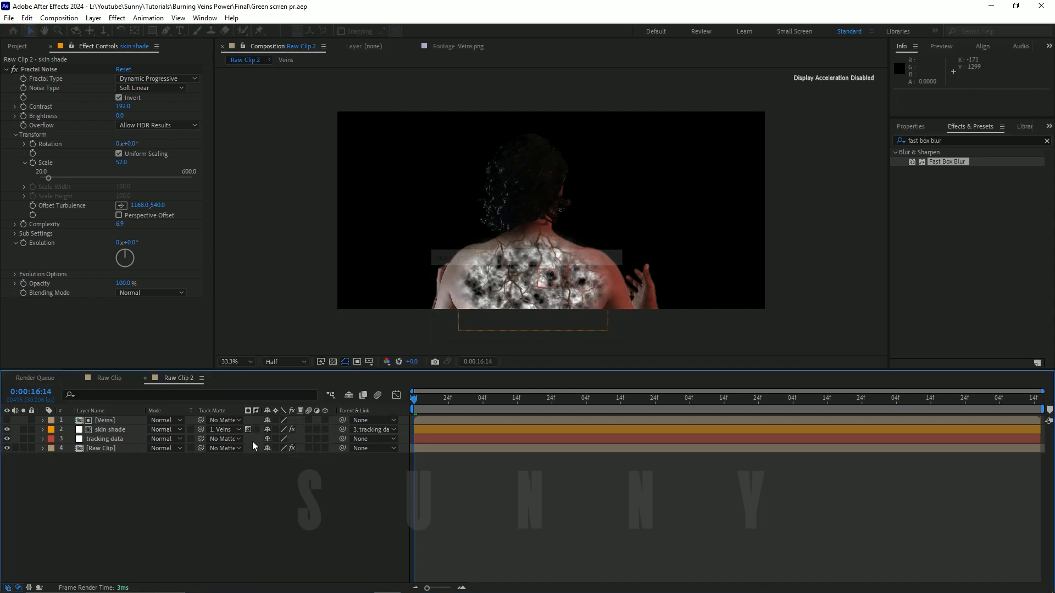
{"action": "left_click", "coordinate": [231, 431]}
{"action": "left_click", "coordinate": [237, 457]}
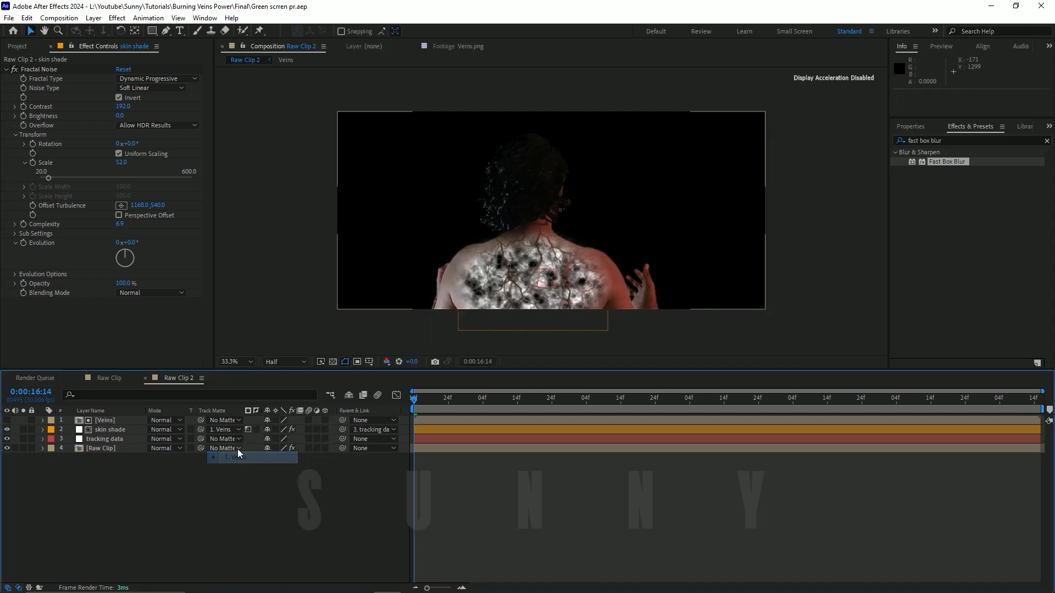
{"action": "left_click", "coordinate": [247, 430]}
{"action": "left_click", "coordinate": [248, 430]}
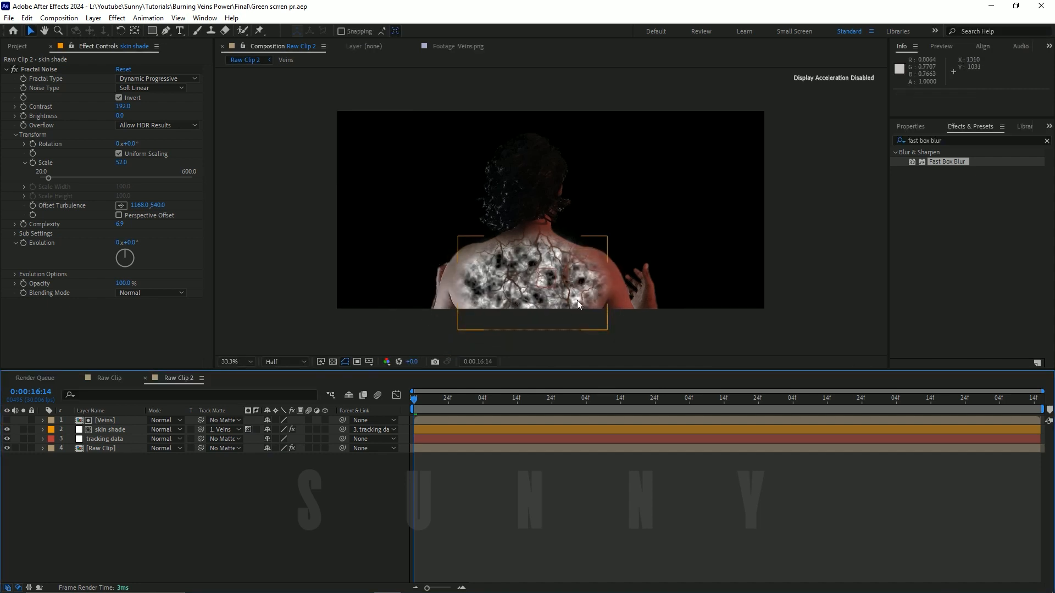
Step: Examine the vein-shaped cutouts in the noise texture on the man's back up close and in full
{"action": "scroll", "coordinate": [554, 224], "scroll_direction": "up", "scroll_amount": 3}
{"action": "scroll", "coordinate": [554, 224], "scroll_direction": "down", "scroll_amount": 1}
{"action": "key", "text": "v"}
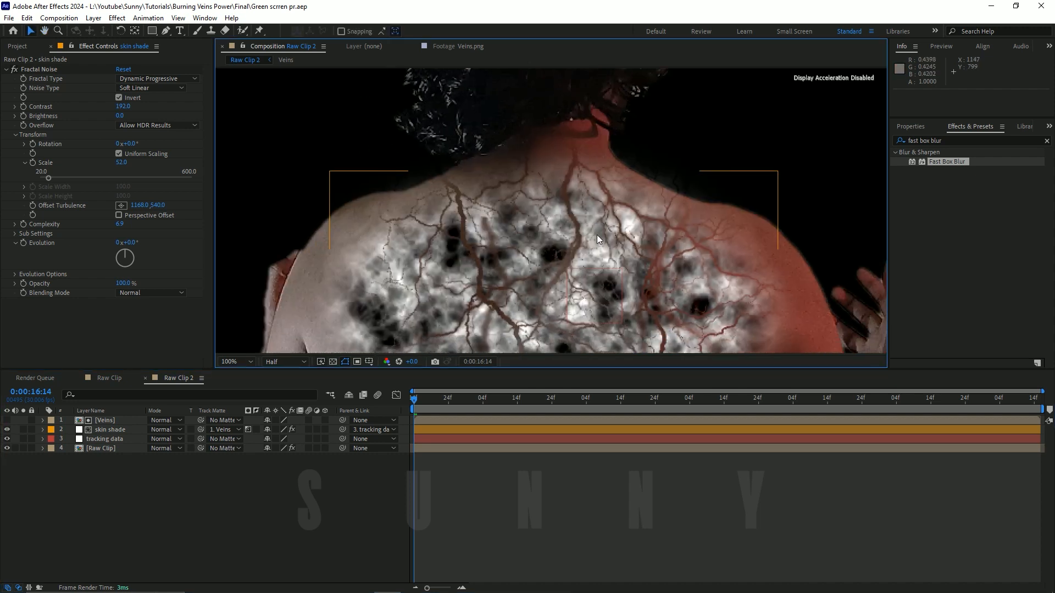
{"action": "scroll", "coordinate": [601, 247], "scroll_direction": "down", "scroll_amount": 1}
{"action": "scroll", "coordinate": [583, 217], "scroll_direction": "down", "scroll_amount": 1}
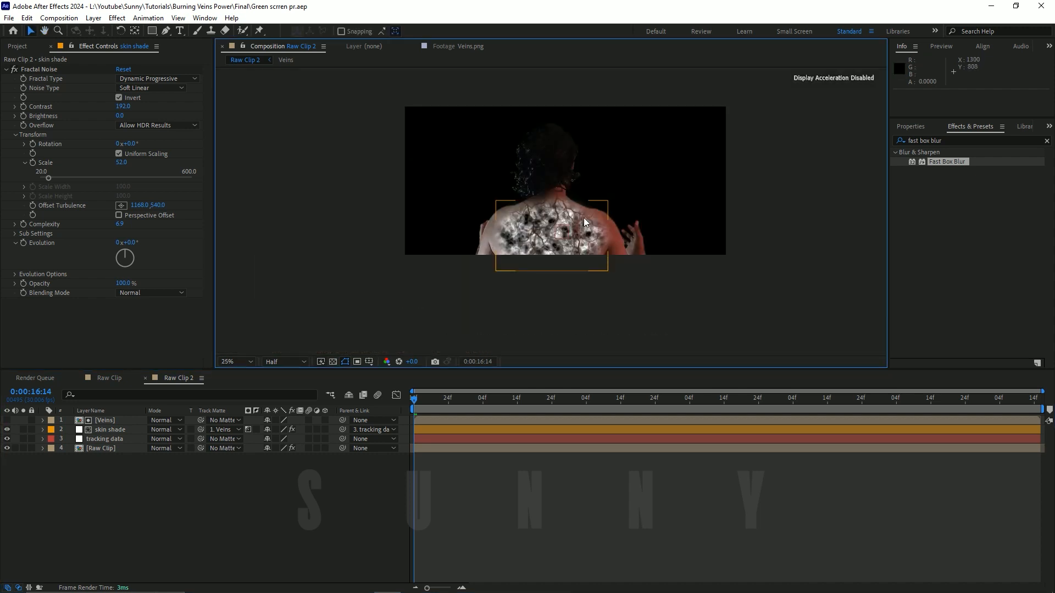
{"action": "scroll", "coordinate": [382, 336], "scroll_direction": "up", "scroll_amount": 1}
{"action": "left_click", "coordinate": [236, 362]}
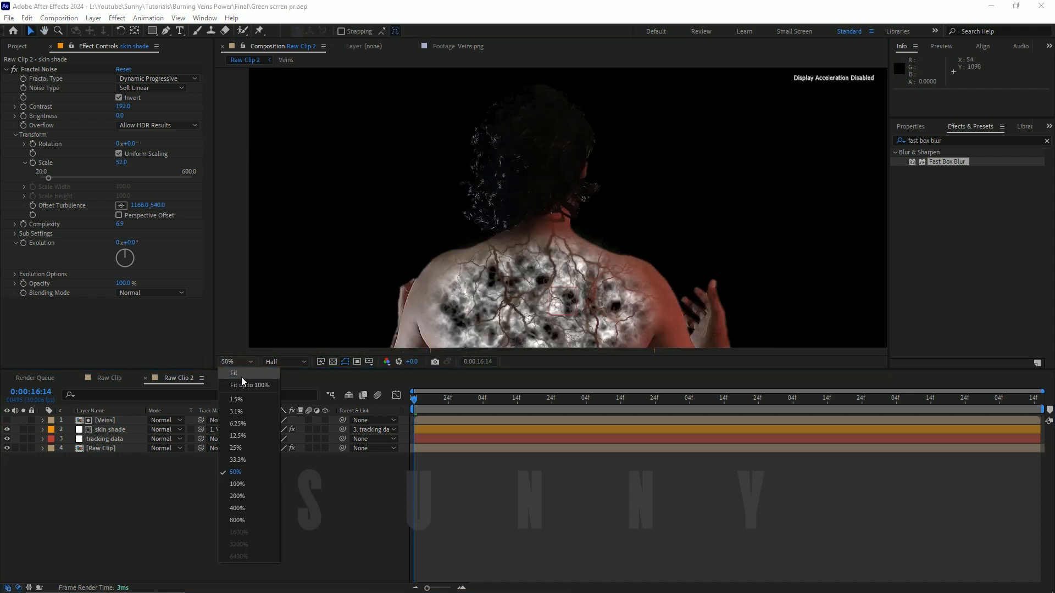
{"action": "left_click", "coordinate": [238, 428]}
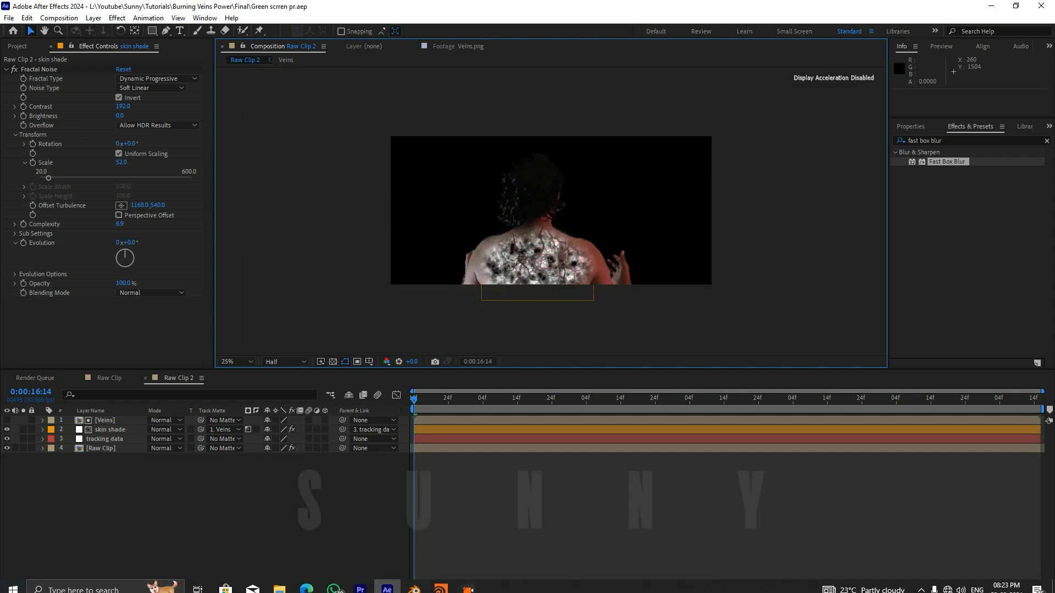
{"action": "left_click", "coordinate": [169, 486]}
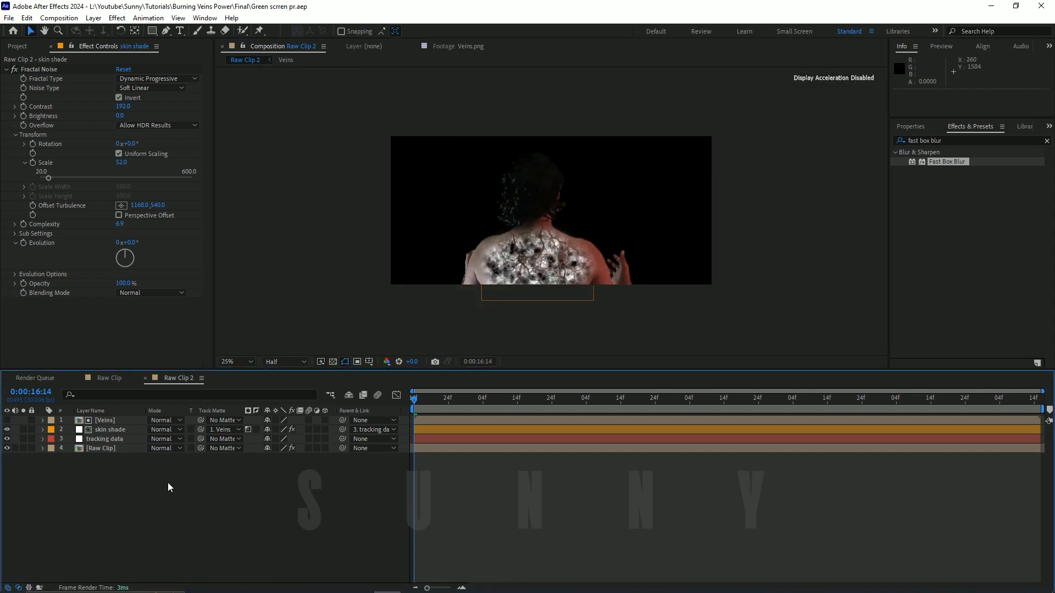
Step: Pre-compose the Veins and skin shade layers together as "Burning veins" without adjusting the composition duration to their time span
{"action": "left_click", "coordinate": [123, 420]}
{"action": "left_click", "coordinate": [117, 430], "text": "ctrl"}
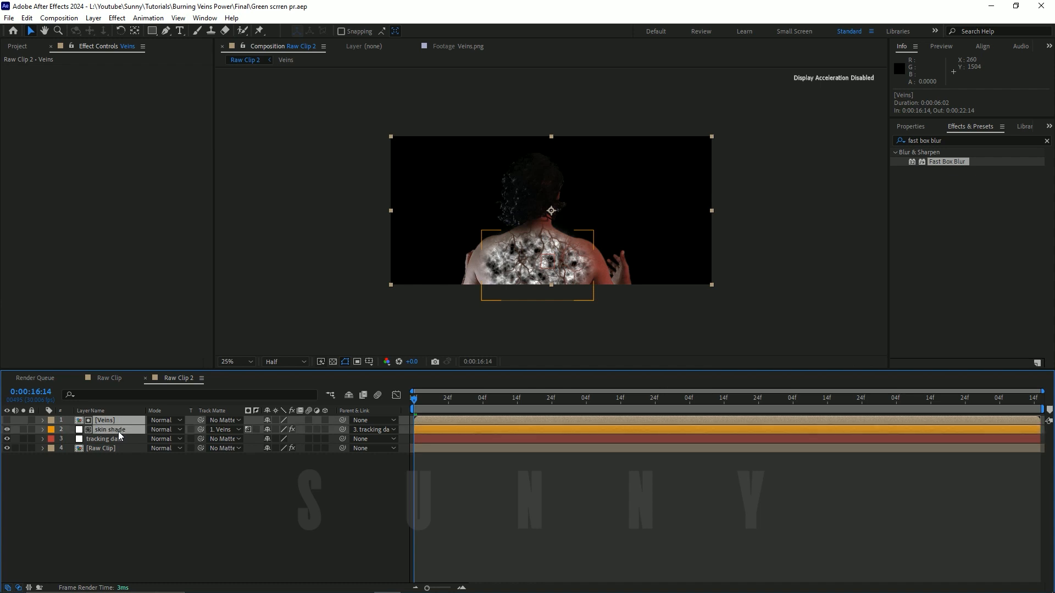
{"action": "right_click", "coordinate": [120, 430]}
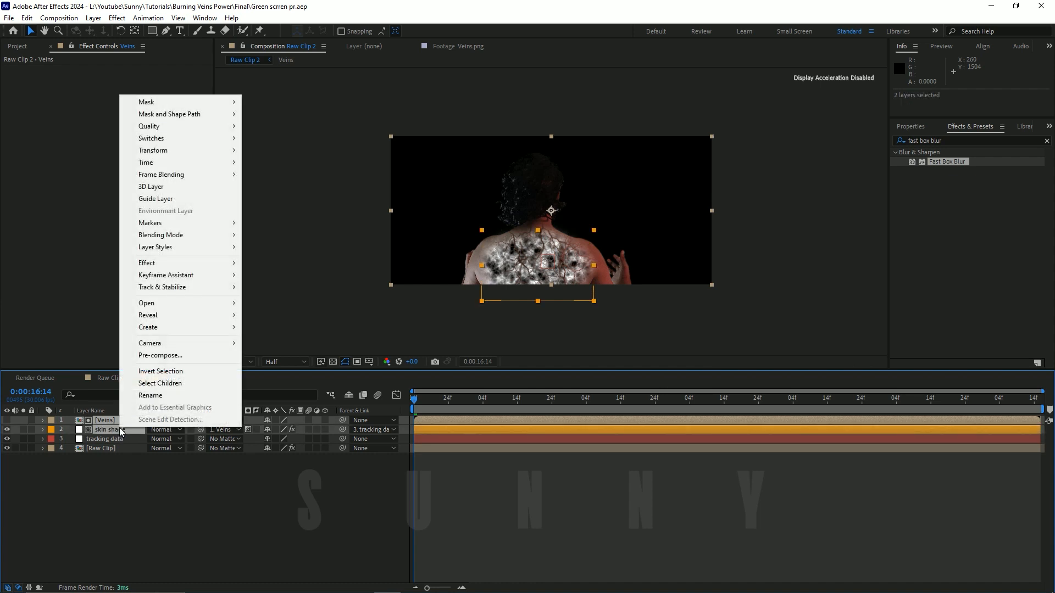
{"action": "left_click", "coordinate": [168, 358]}
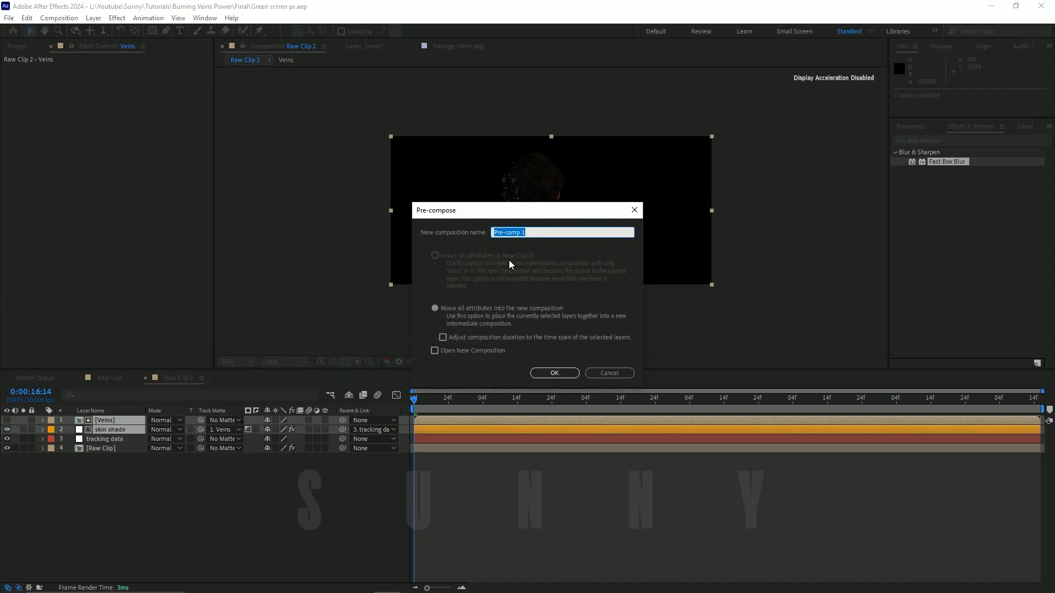
{"action": "type", "text": "Bu"}
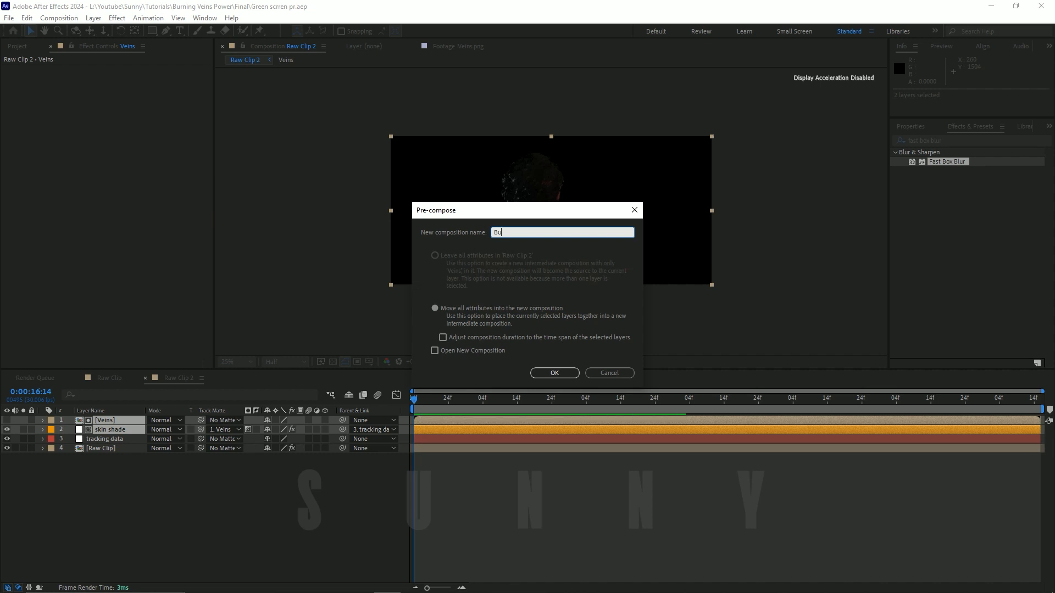
{"action": "type", "text": "nrung"}
{"action": "key", "text": "BackSpace"}
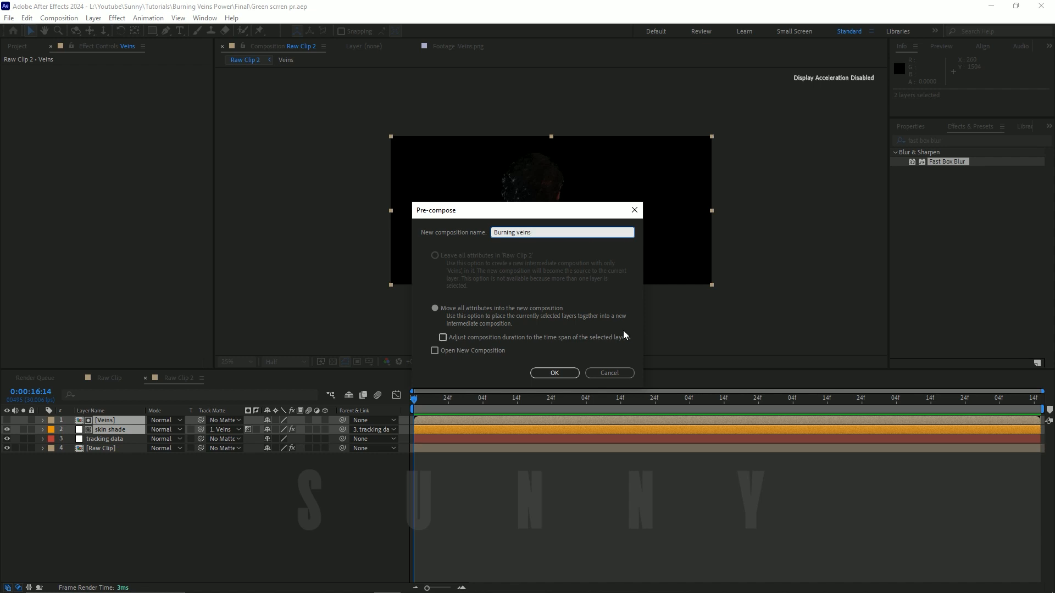
{"action": "left_click", "coordinate": [556, 371]}
{"action": "left_click", "coordinate": [250, 492]}
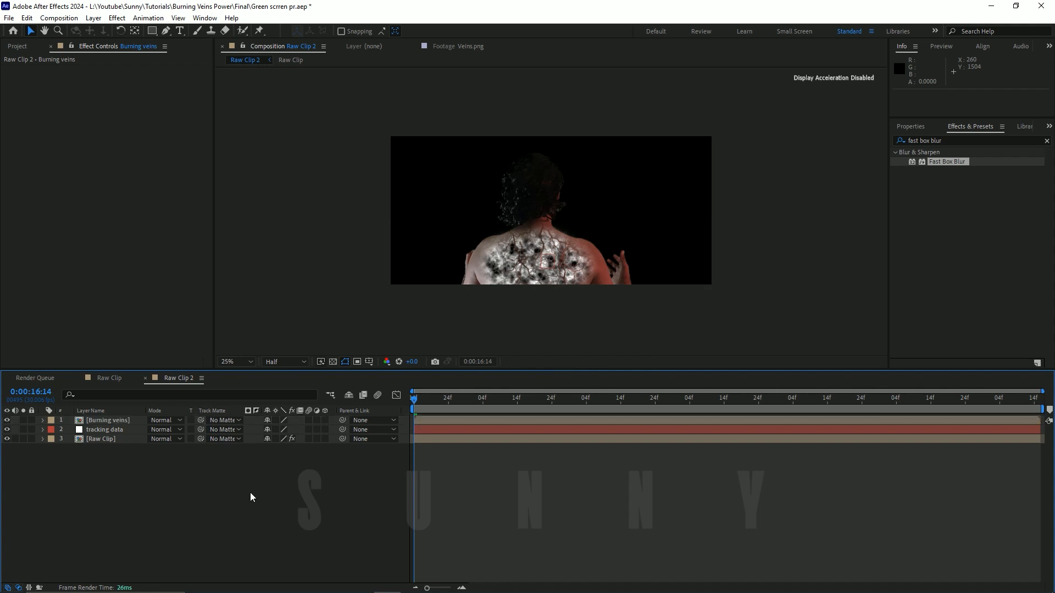
Step: Parent the Burning veins layer to the tracking data layer and save the project
{"action": "left_click", "coordinate": [130, 427]}
{"action": "left_click", "coordinate": [128, 422]}
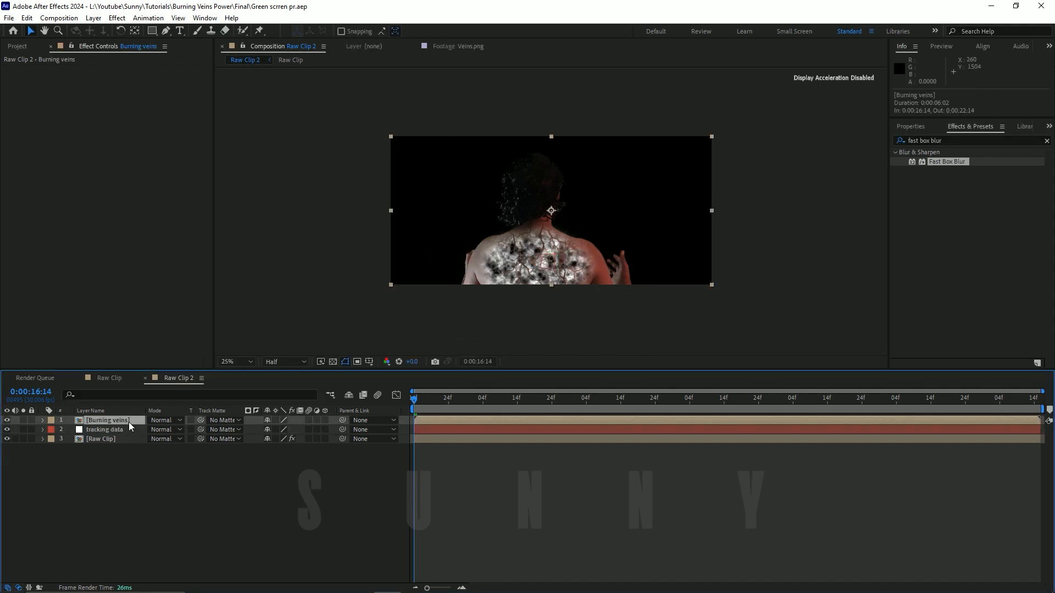
{"action": "mouse_move", "coordinate": [342, 420]}
{"action": "left_mouse_down"}
{"action": "mouse_move", "coordinate": [460, 504]}
{"action": "mouse_move", "coordinate": [644, 395]}
{"action": "mouse_move", "coordinate": [134, 417]}
{"action": "mouse_move", "coordinate": [119, 430]}
{"action": "left_mouse_up"}
{"action": "key", "text": "ctrl+s"}
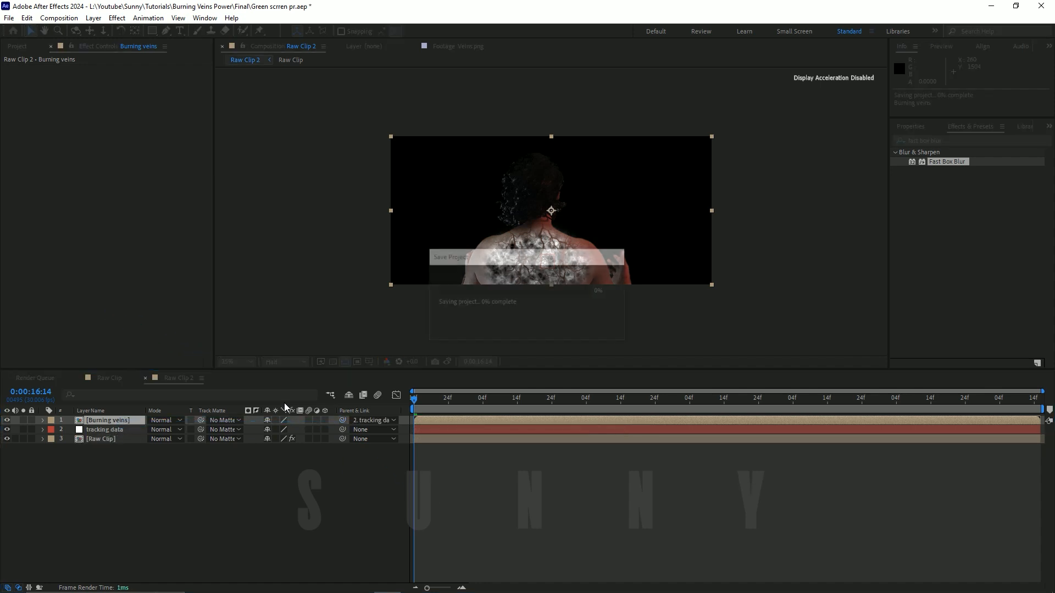
Step: At 0:00:16:26, nudge the Burning veins layer down and slightly left to position 71.0, -288.5, and save the project
{"action": "left_click_drag", "start_coordinate": [426, 404], "coordinate": [458, 457]}
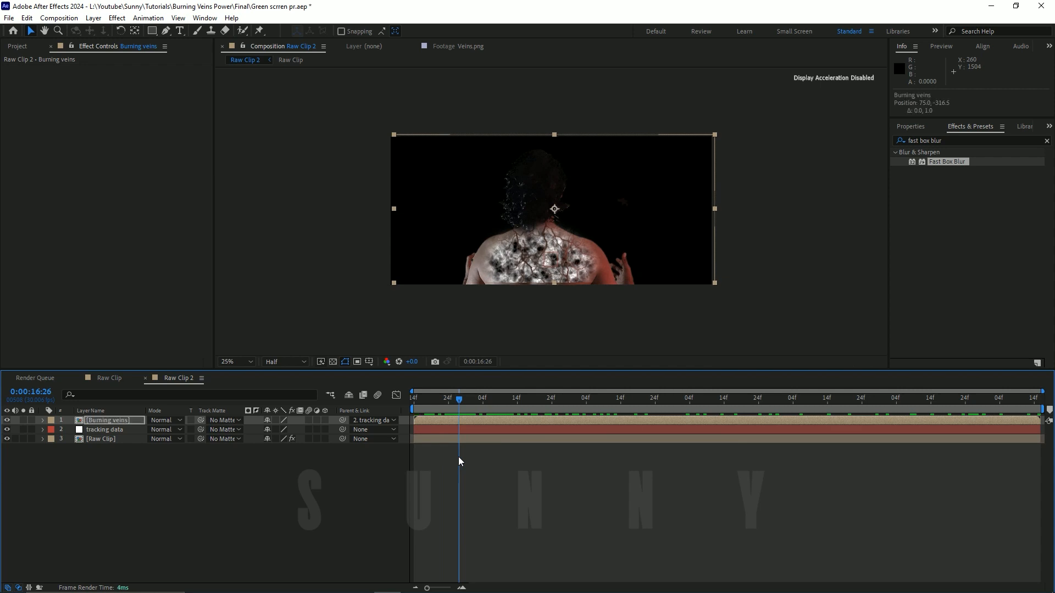
{"action": "key", "text": "Down"}
{"action": "key", "text": "Down"}
{"action": "key", "text": "Down"}
{"action": "key", "text": "Down"}
{"action": "key", "text": "Down"}
{"action": "key", "text": "Down"}
{"action": "key", "text": "Down"}
{"action": "key", "text": "Down"}
{"action": "key", "text": "Down"}
{"action": "key", "text": "Down"}
{"action": "key", "text": "Down"}
{"action": "key", "text": "Down"}
{"action": "key", "text": "Down"}
{"action": "key", "text": "Down"}
{"action": "key", "text": "Down"}
{"action": "key", "text": "Down"}
{"action": "key", "text": "Down"}
{"action": "key", "text": "Down"}
{"action": "key", "text": "Down"}
{"action": "key", "text": "Down"}
{"action": "key", "text": "Left"}
{"action": "key", "text": "Left"}
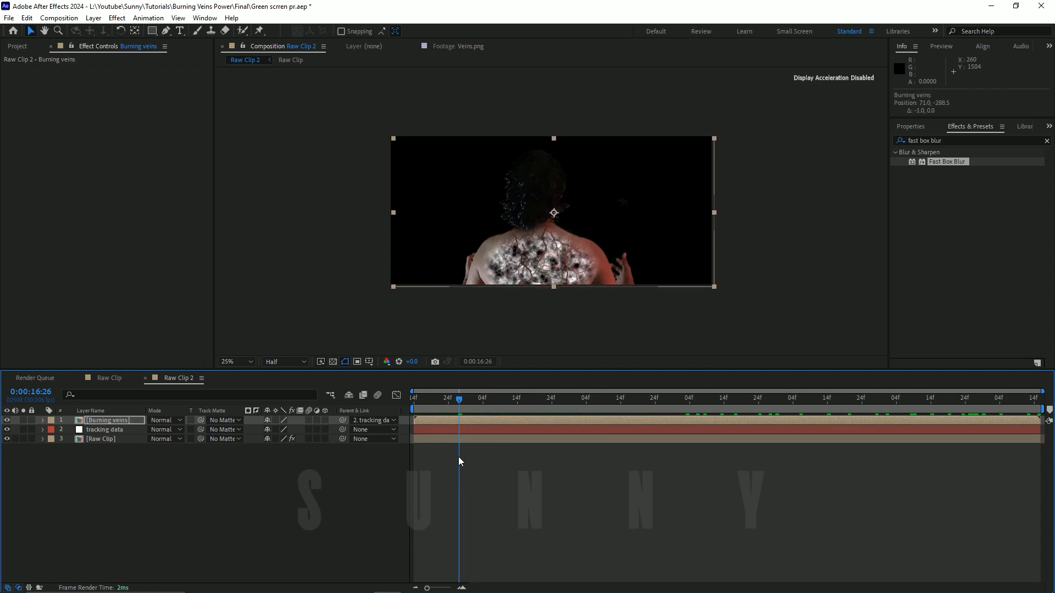
{"action": "key", "text": "ctrl+s"}
Step: Return to the first frame at 0:00:16:14 and set the Burning veins layer's blending mode to Classic Color Dodge
{"action": "mouse_move", "coordinate": [454, 397]}
{"action": "left_mouse_down"}
{"action": "mouse_move", "coordinate": [403, 410]}
{"action": "mouse_move", "coordinate": [1032, 398]}
{"action": "mouse_move", "coordinate": [354, 433]}
{"action": "left_mouse_up"}
{"action": "left_click", "coordinate": [311, 501]}
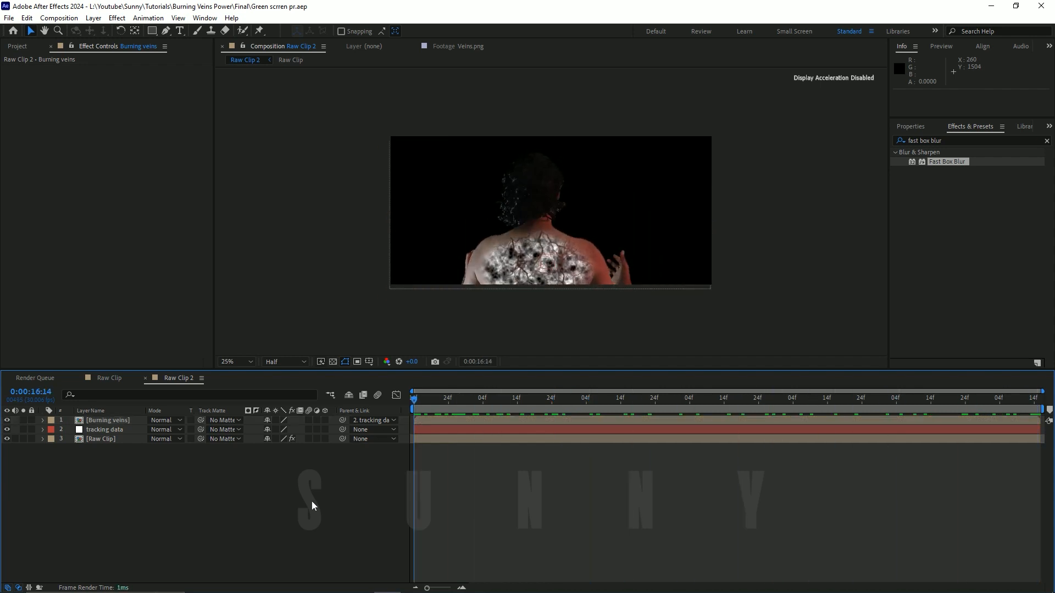
{"action": "left_click", "coordinate": [166, 420]}
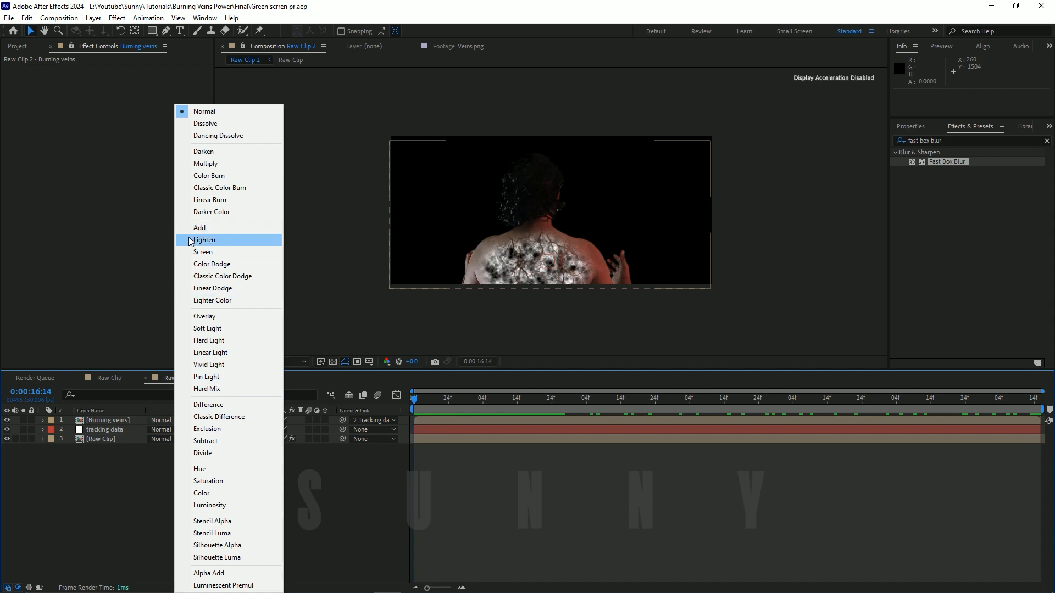
{"action": "left_click", "coordinate": [222, 276]}
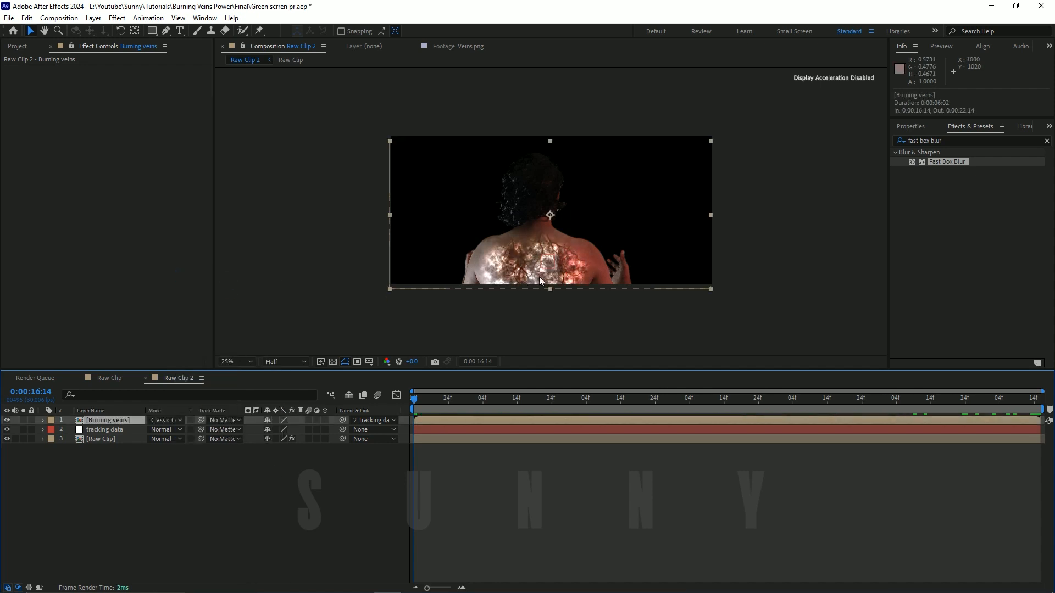
{"action": "left_click", "coordinate": [248, 362]}
{"action": "left_click", "coordinate": [242, 376]}
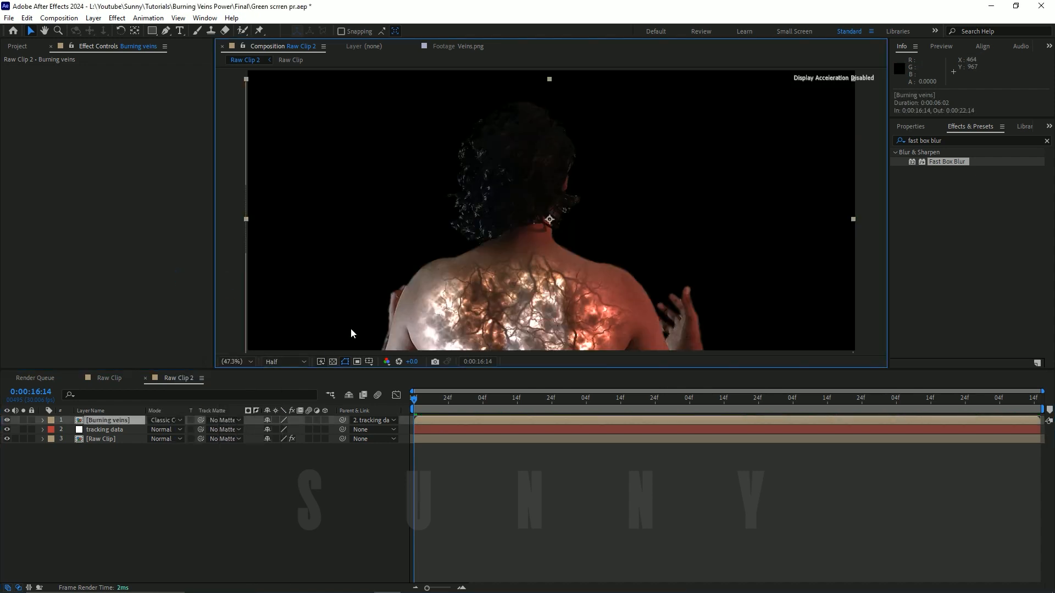
{"action": "left_click", "coordinate": [231, 472]}
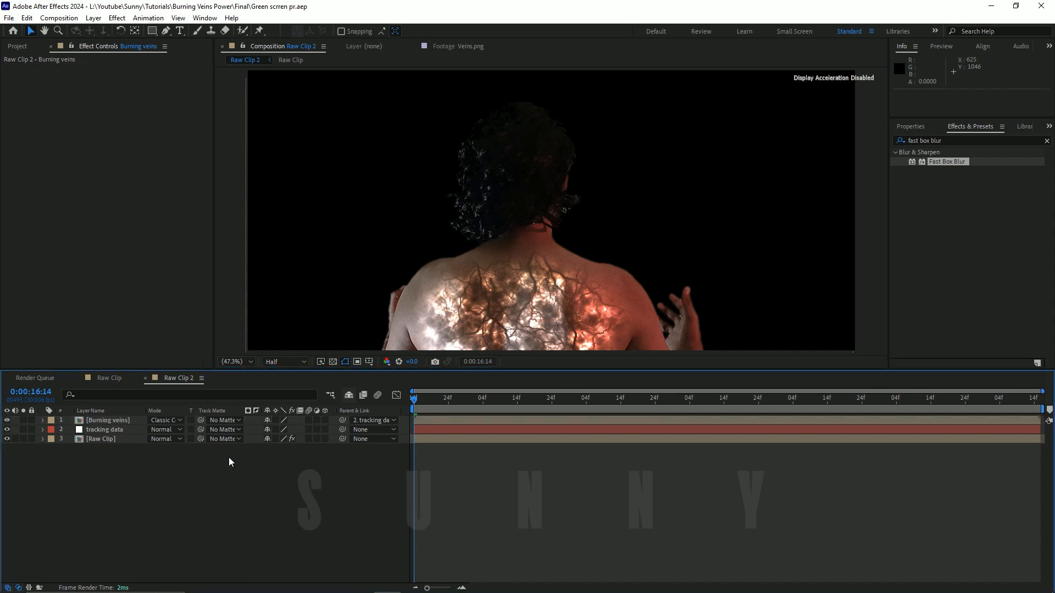
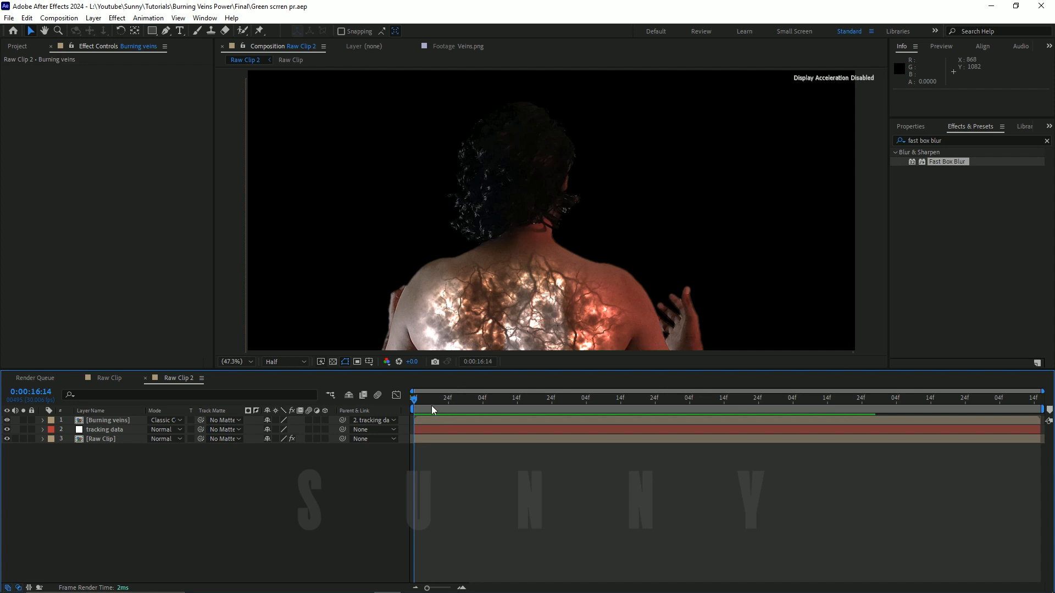
Step: In the Burning veins composition, set the Noise layer's mask feather to 135 pixels and mask expansion to -58 pixels
{"action": "left_click_drag", "start_coordinate": [413, 400], "coordinate": [150, 390]}
{"action": "double_click", "coordinate": [105, 420]}
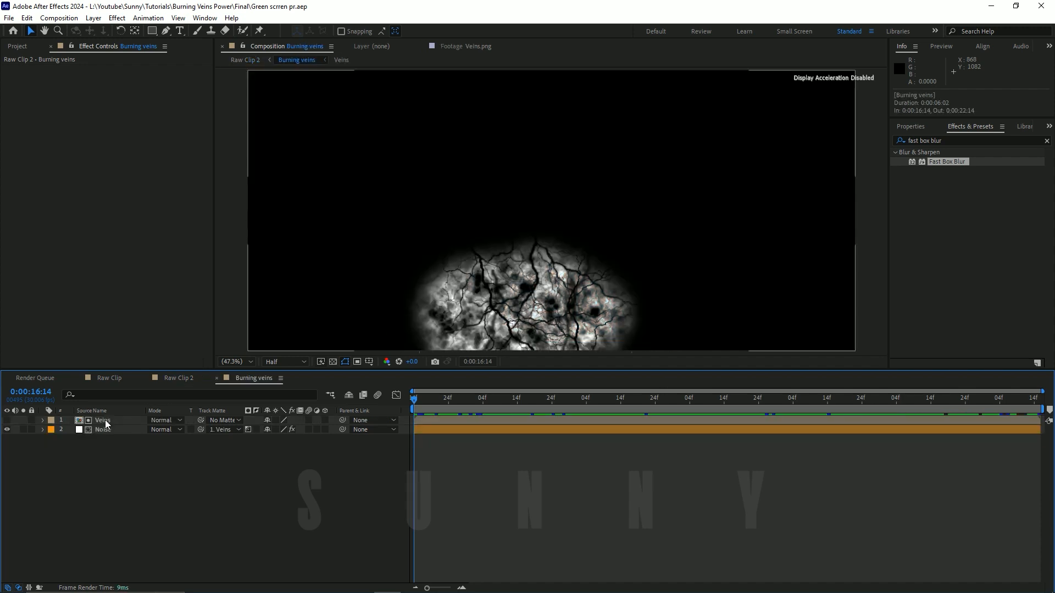
{"action": "left_click", "coordinate": [123, 431]}
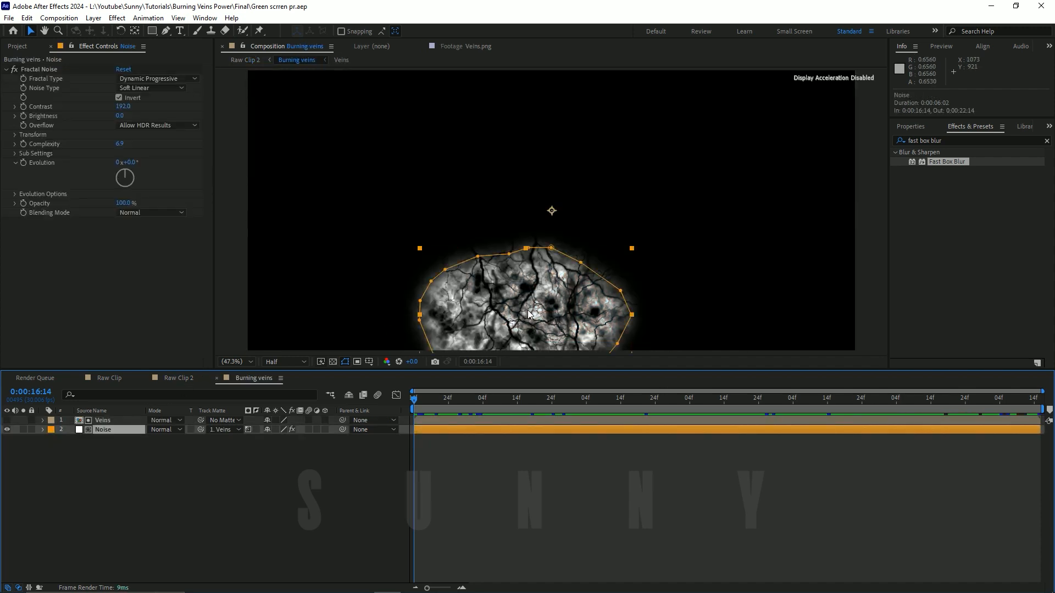
{"action": "key", "text": "m"}
{"action": "key", "text": "m"}
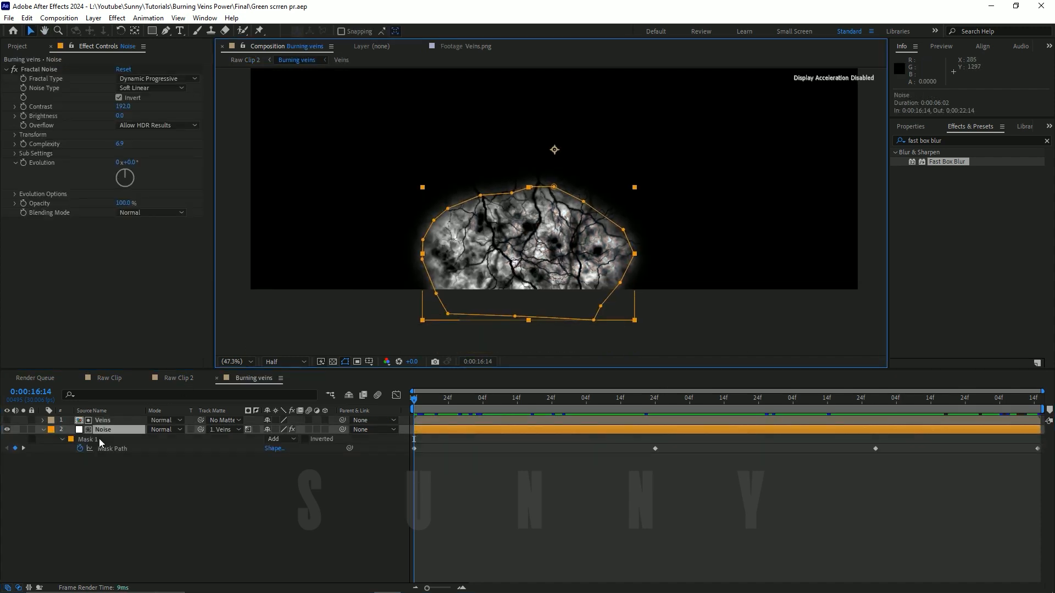
{"action": "mouse_move", "coordinate": [295, 459]}
{"action": "left_mouse_down"}
{"action": "mouse_move", "coordinate": [317, 458]}
{"action": "mouse_move", "coordinate": [252, 479]}
{"action": "mouse_move", "coordinate": [309, 460]}
{"action": "left_mouse_up"}
Step: Return to Raw Clip 2 and examine the softened veins on the man's back up close and over several frames
{"action": "left_click", "coordinate": [174, 378]}
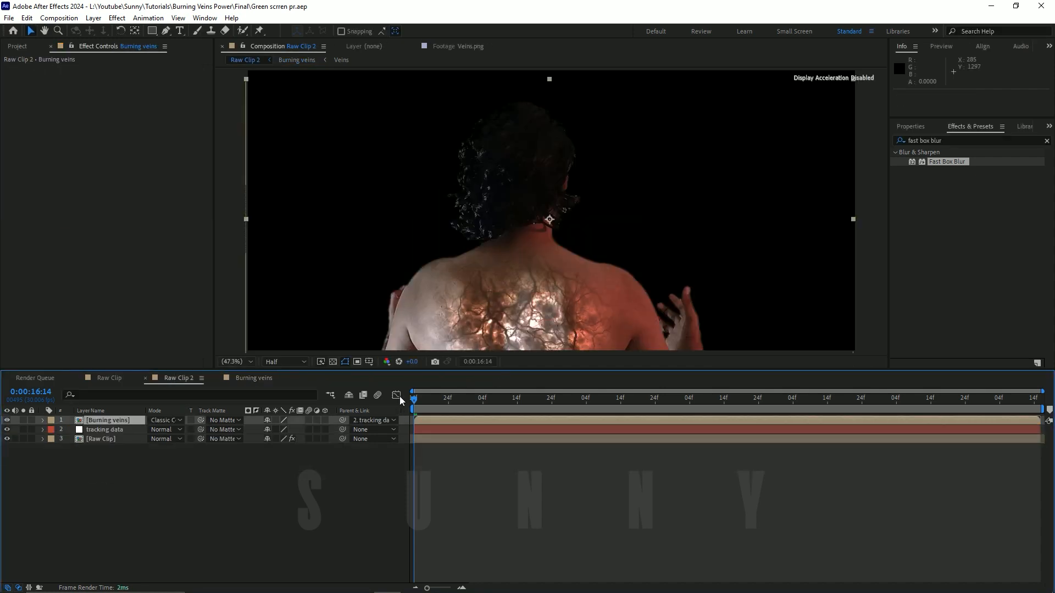
{"action": "scroll", "coordinate": [568, 300], "scroll_direction": "down", "scroll_amount": 2}
{"action": "scroll", "coordinate": [566, 287], "scroll_direction": "up", "scroll_amount": 2}
{"action": "key", "text": "h"}
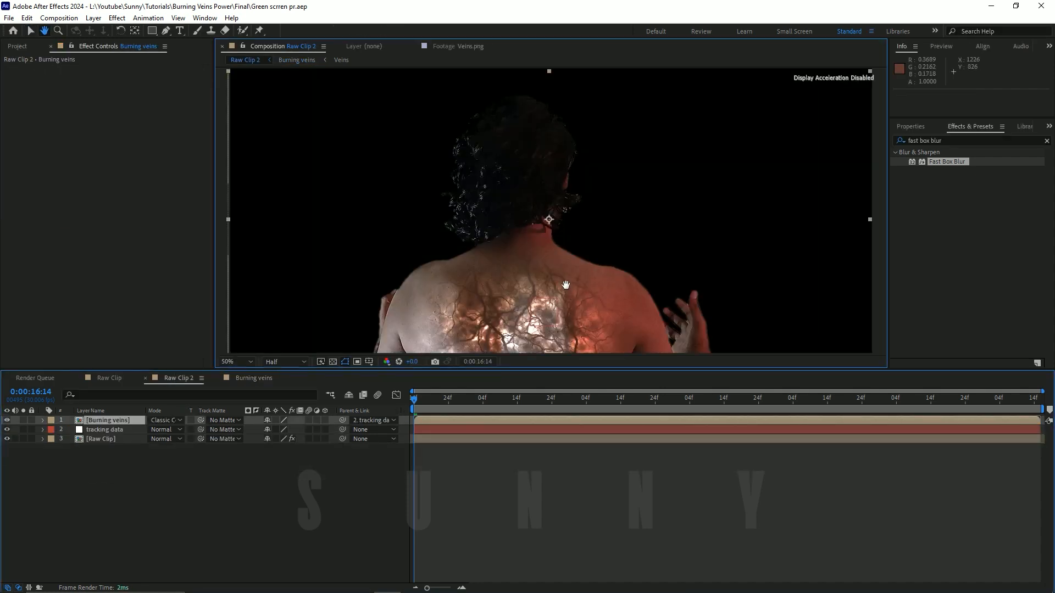
{"action": "left_click_drag", "start_coordinate": [566, 285], "coordinate": [583, 225]}
{"action": "key", "text": "v"}
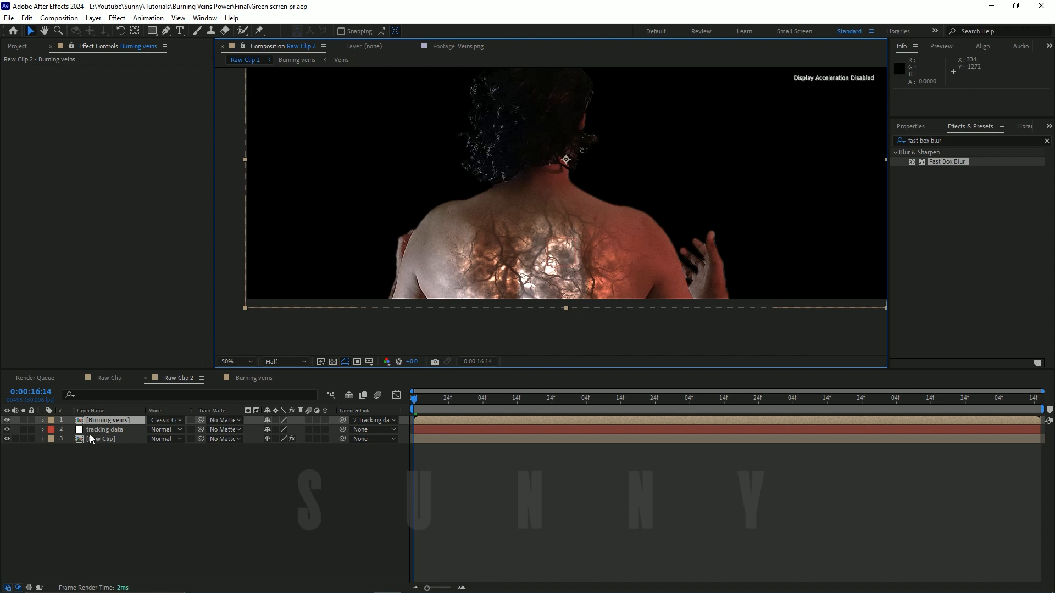
{"action": "left_click", "coordinate": [50, 470]}
{"action": "left_click", "coordinate": [123, 421]}
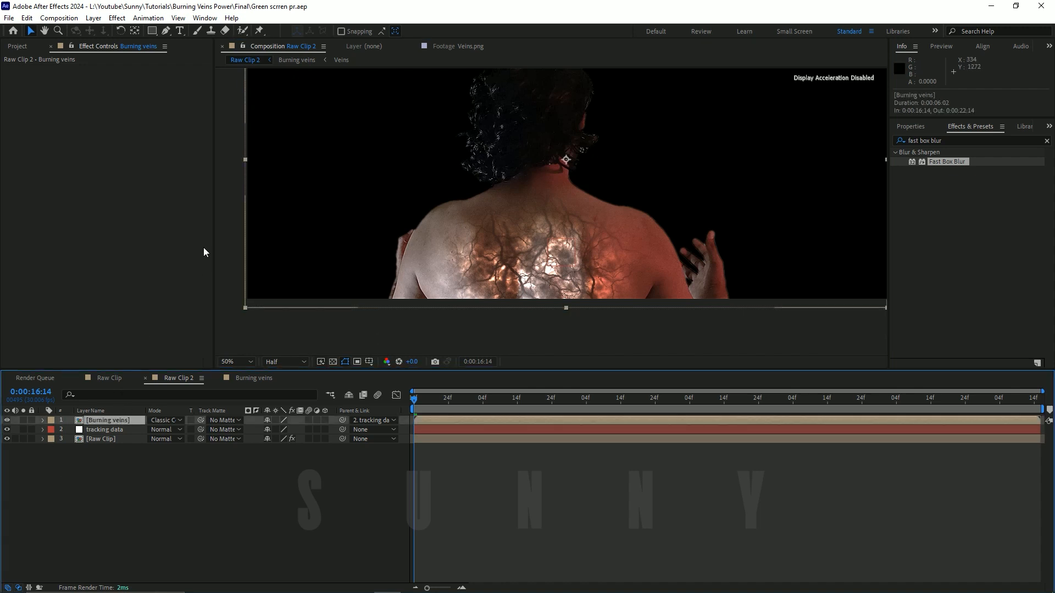
{"action": "scroll", "coordinate": [490, 259], "scroll_direction": "down", "scroll_amount": 2}
{"action": "left_click", "coordinate": [226, 362]}
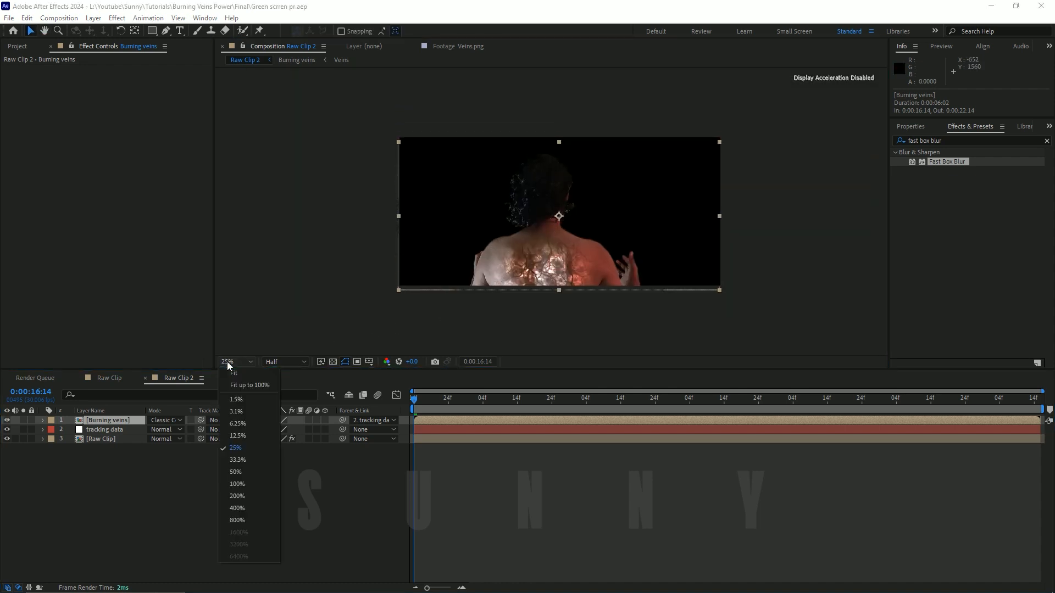
{"action": "left_click", "coordinate": [230, 379]}
{"action": "mouse_move", "coordinate": [420, 401]}
{"action": "left_mouse_down"}
{"action": "mouse_move", "coordinate": [713, 414]}
{"action": "mouse_move", "coordinate": [453, 426]}
{"action": "mouse_move", "coordinate": [480, 427]}
{"action": "mouse_move", "coordinate": [536, 407]}
{"action": "mouse_move", "coordinate": [622, 412]}
{"action": "mouse_move", "coordinate": [403, 413]}
{"action": "left_mouse_up"}
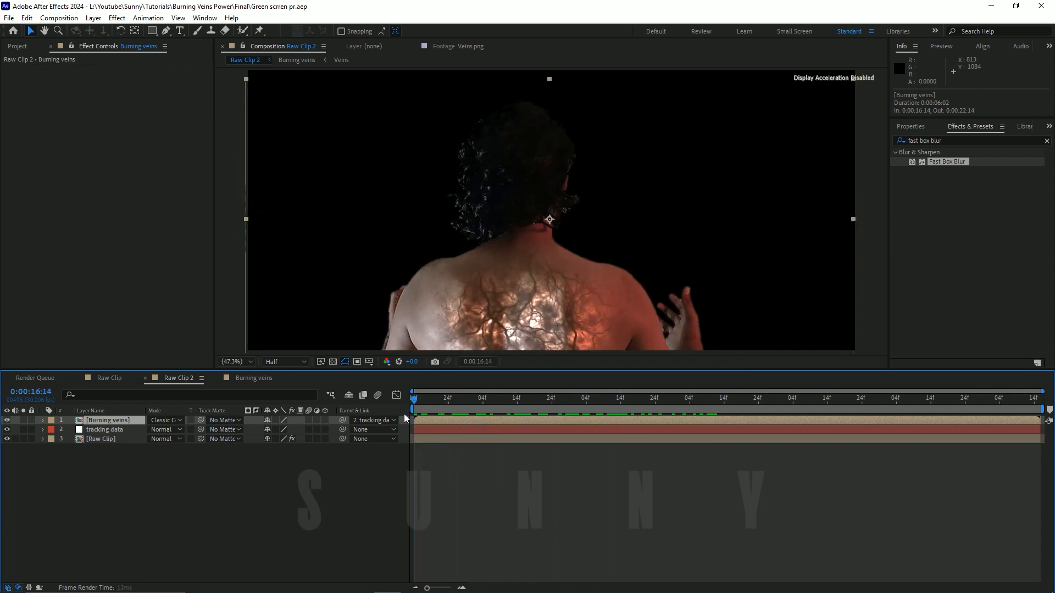
Step: Find the Curves effect and apply it to the Burning veins layer
{"action": "left_click", "coordinate": [328, 480]}
{"action": "left_click", "coordinate": [98, 428]}
{"action": "left_click", "coordinate": [111, 419]}
{"action": "left_click", "coordinate": [99, 224]}
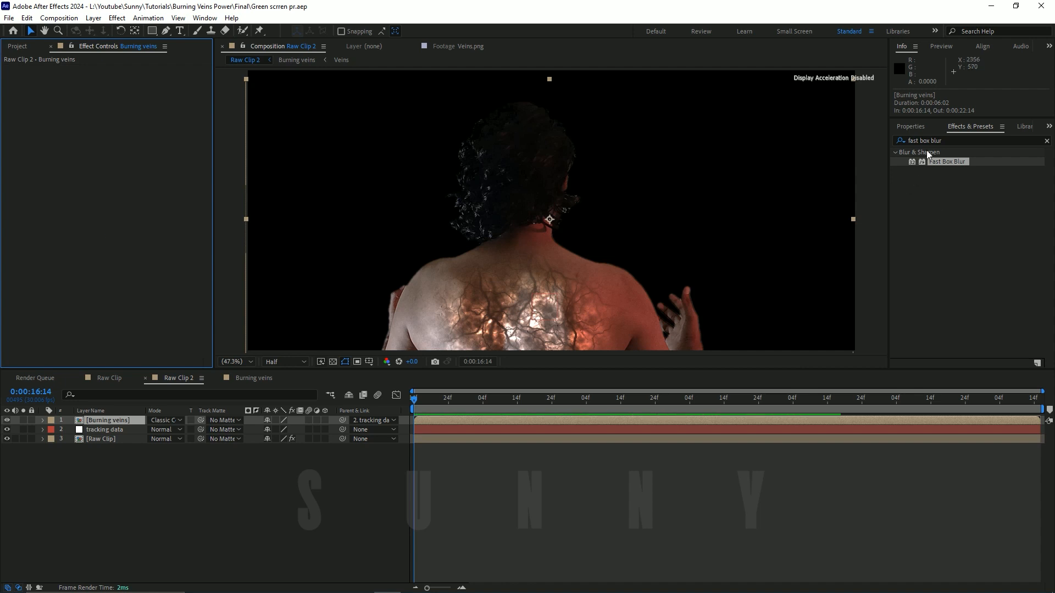
{"action": "left_click", "coordinate": [948, 140]}
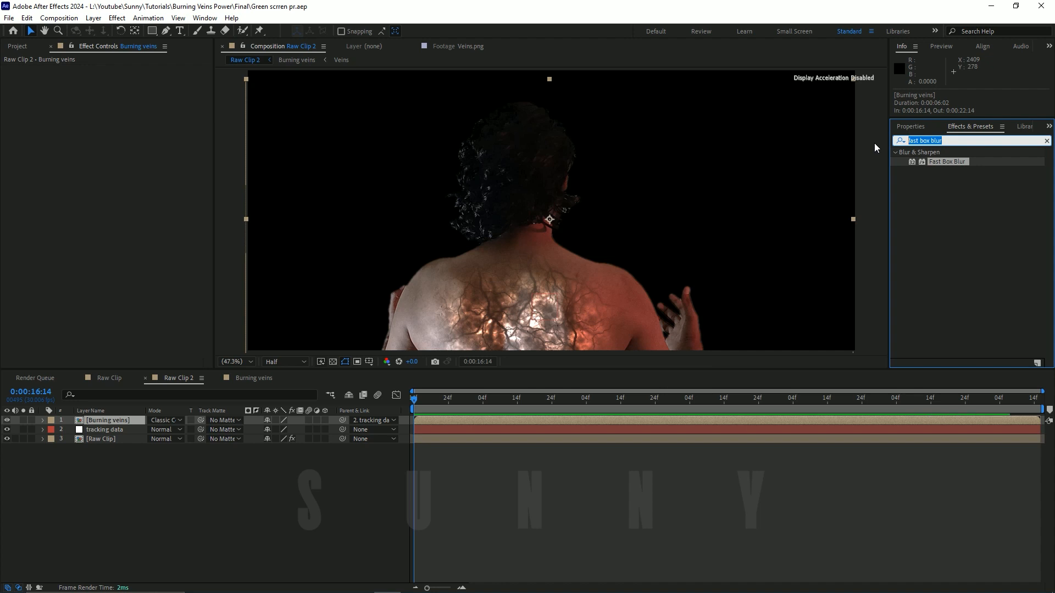
{"action": "type", "text": "curve"}
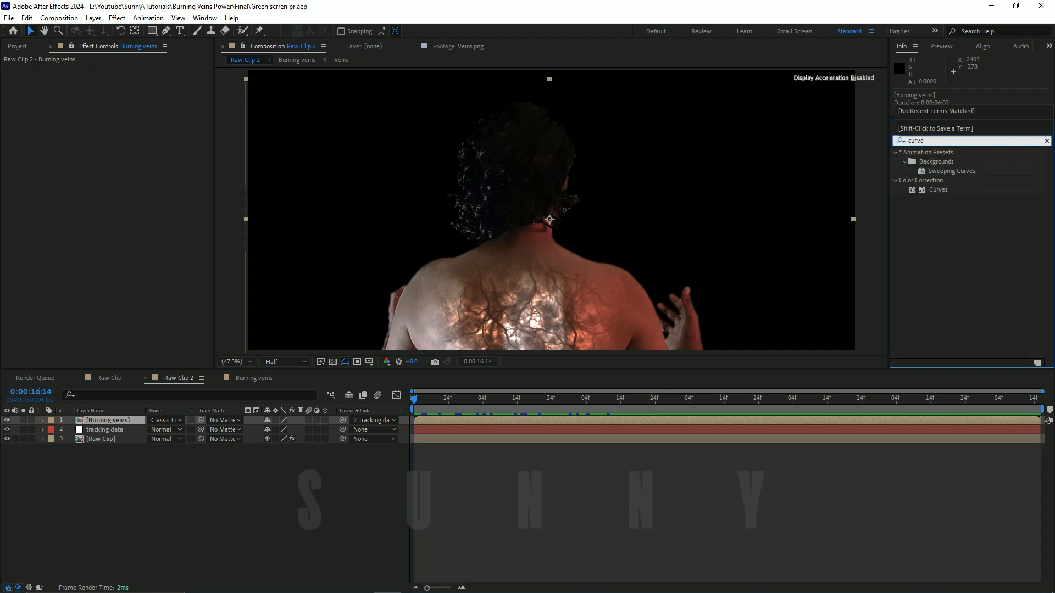
{"action": "left_click_drag", "start_coordinate": [935, 187], "coordinate": [570, 314]}
{"action": "left_click_drag", "start_coordinate": [541, 242], "coordinate": [541, 242]}
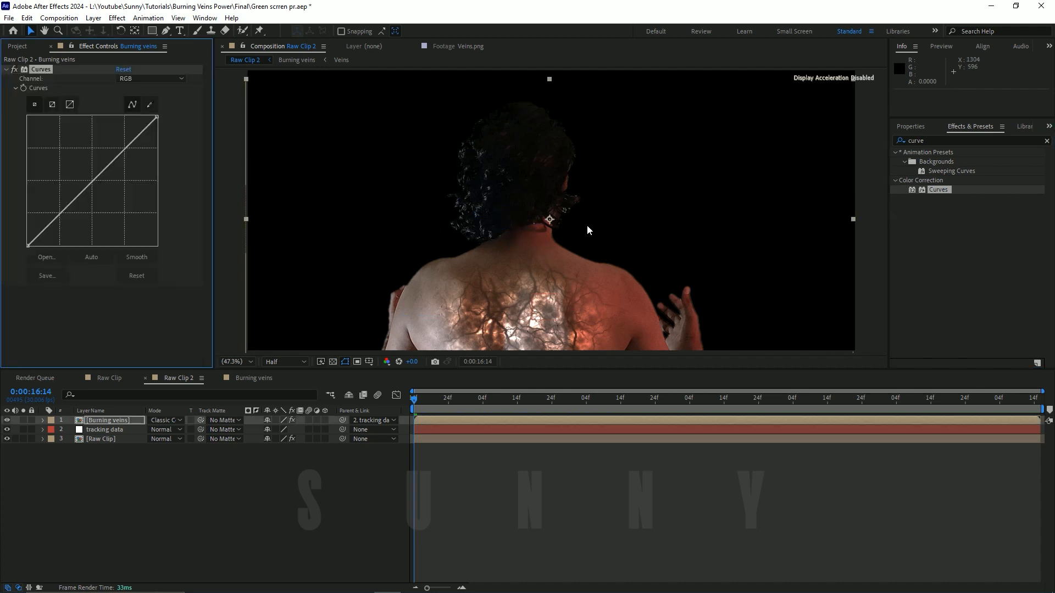
Step: Moderately raise the midtones of the Red channel in the Burning veins layer's Curves effect to redden the glow
{"action": "left_click", "coordinate": [165, 78]}
{"action": "left_click", "coordinate": [165, 97]}
{"action": "left_click", "coordinate": [159, 79]}
{"action": "left_click", "coordinate": [157, 103]}
{"action": "left_click_drag", "start_coordinate": [113, 160], "coordinate": [101, 140]}
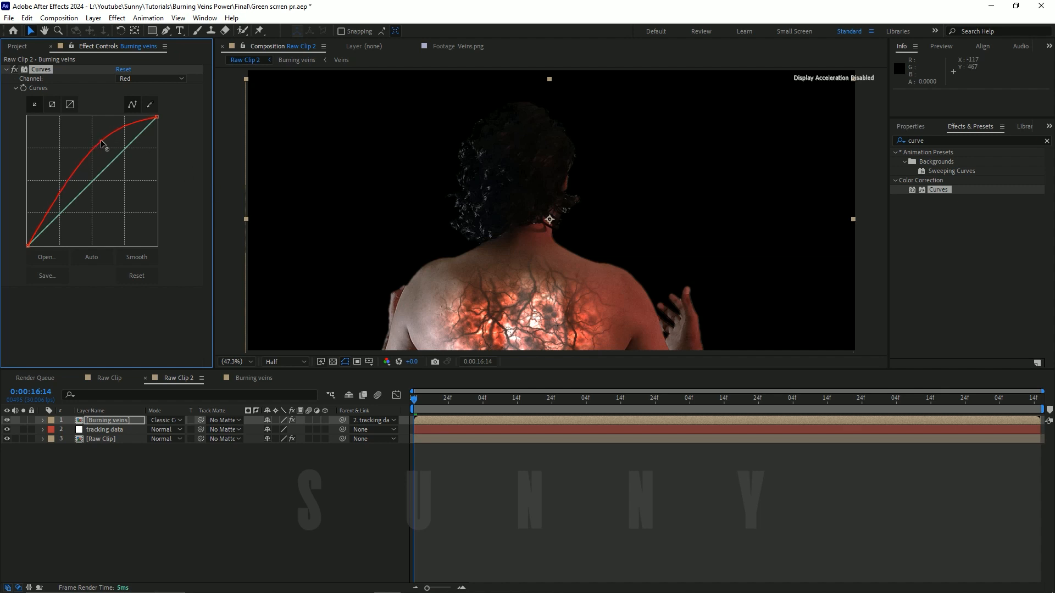
{"action": "left_click_drag", "start_coordinate": [102, 142], "coordinate": [105, 147]}
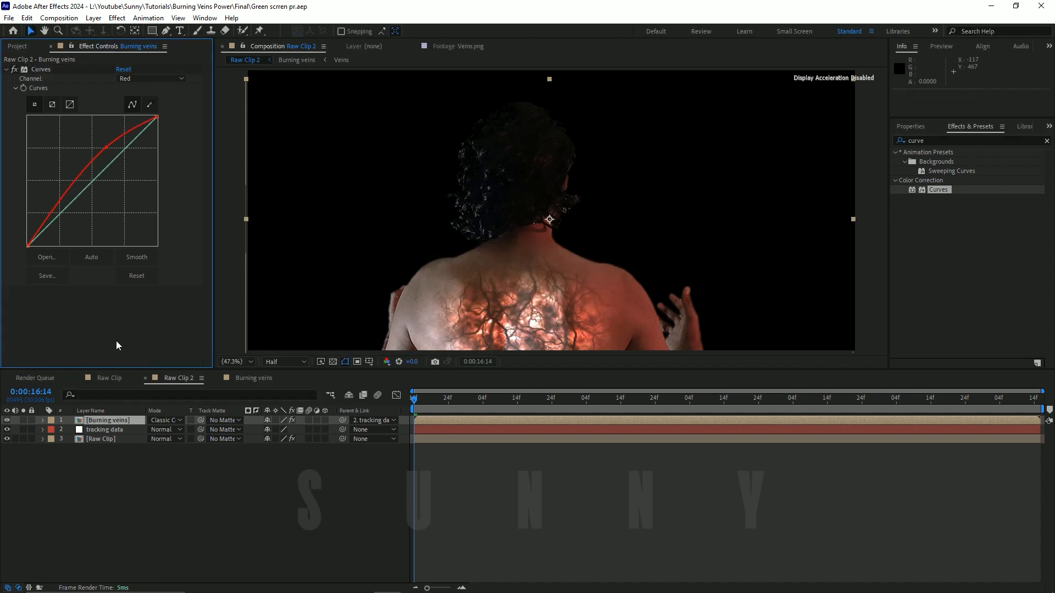
{"action": "scroll", "coordinate": [491, 300], "scroll_direction": "down", "scroll_amount": 1}
{"action": "scroll", "coordinate": [490, 282], "scroll_direction": "up", "scroll_amount": 1}
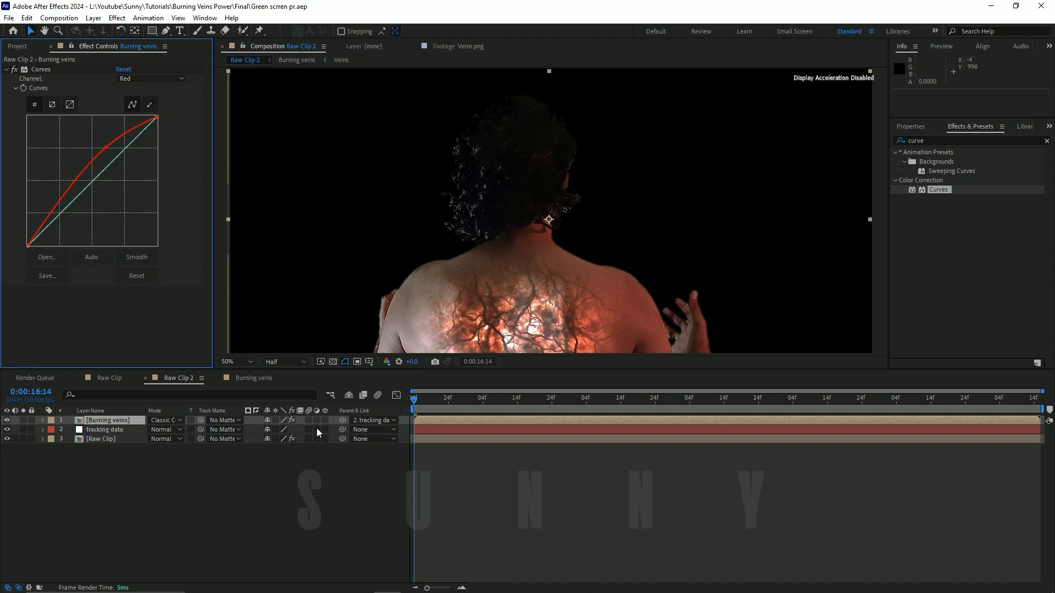
{"action": "left_click_drag", "start_coordinate": [413, 396], "coordinate": [405, 431]}
Step: Find the Fast Box Blur effect and add it to the Burning veins layer
{"action": "left_click", "coordinate": [72, 341]}
{"action": "left_click", "coordinate": [940, 142]}
{"action": "type", "text": "fast"}
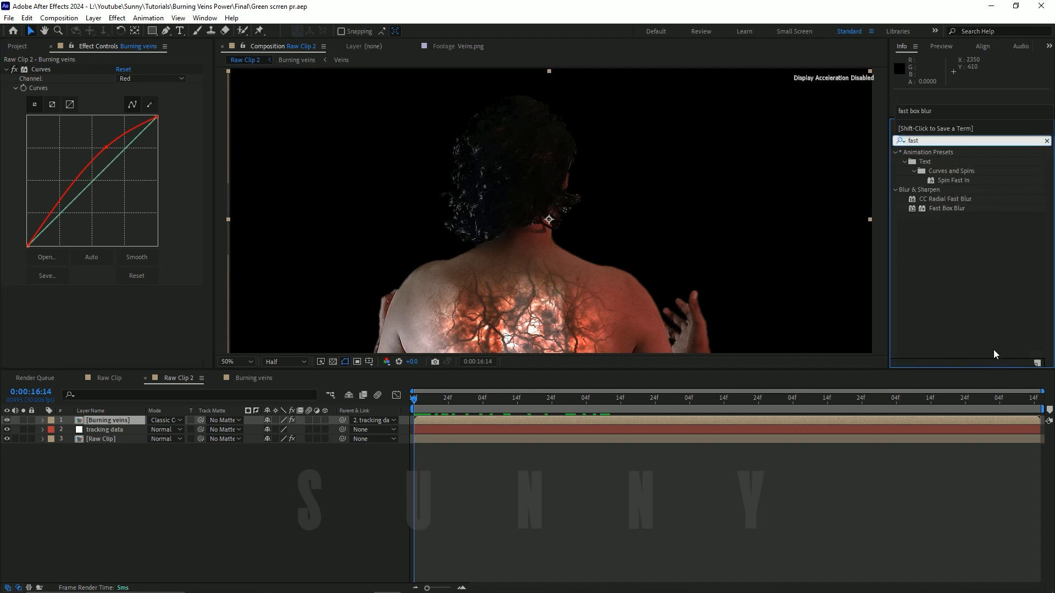
{"action": "left_click_drag", "start_coordinate": [953, 208], "coordinate": [480, 223]}
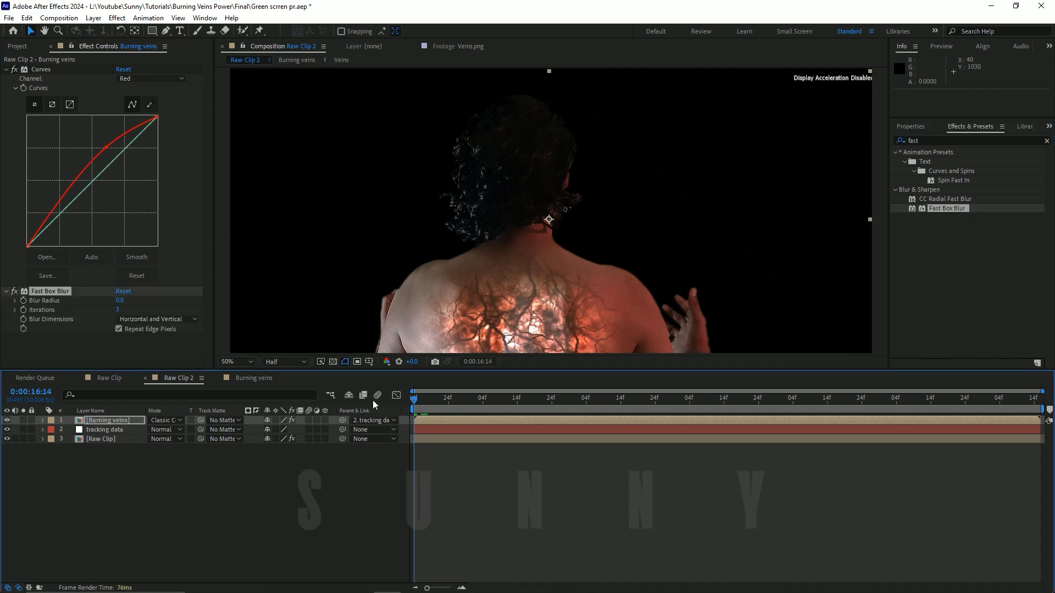
Step: Try a Blur Radius of 10 in the Fast Box Blur on the Burning veins layer
{"action": "left_click", "coordinate": [121, 300]}
{"action": "type", "text": "10"}
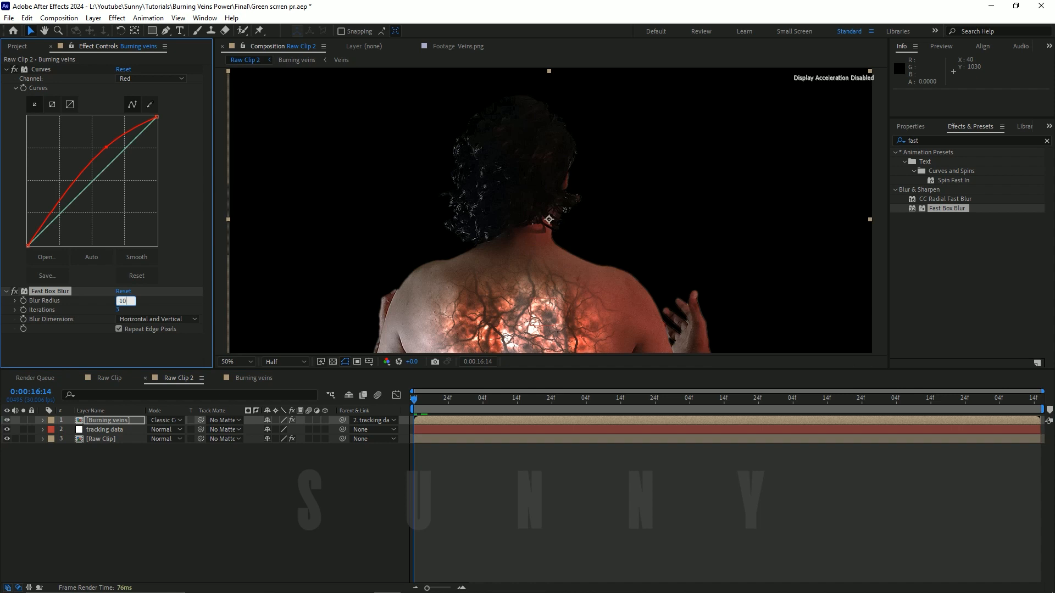
{"action": "type", "text": "0"}
{"action": "key", "text": "Return"}
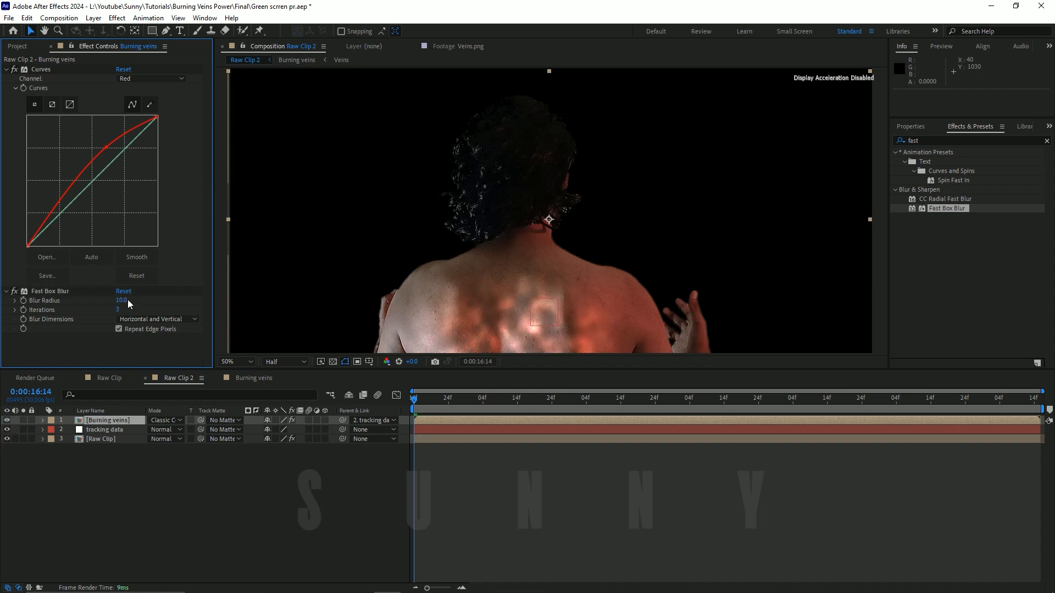
Step: At 0:00:16:14, set the Fast Box Blur's Blur Radius to 25, keyframe it and reveal the animated property
{"action": "left_click", "coordinate": [121, 301]}
{"action": "type", "text": "25"}
{"action": "key", "text": "Return"}
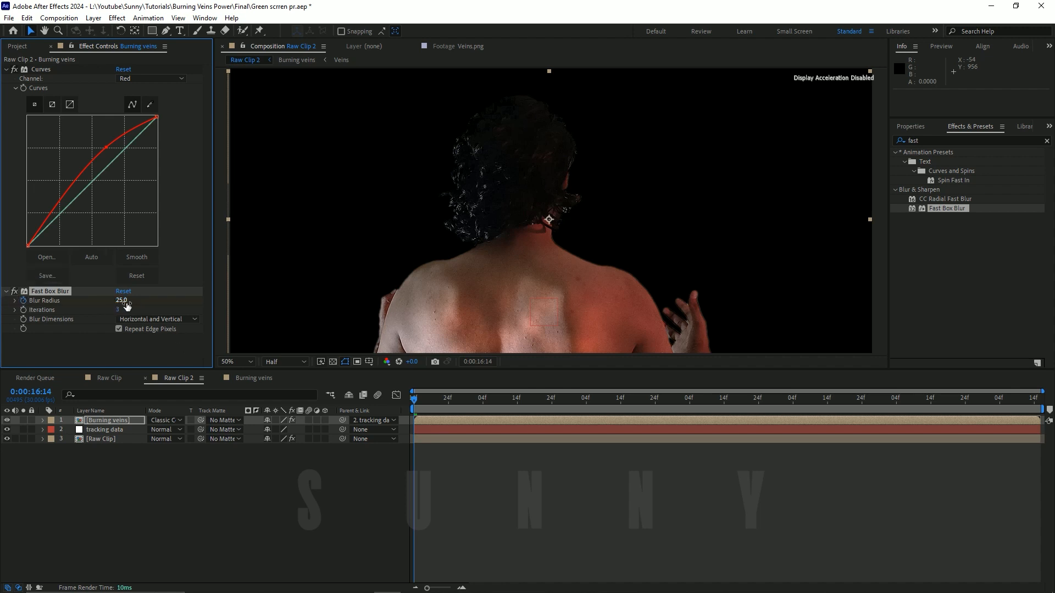
{"action": "key", "text": "u"}
Step: At 0:00:18:24, set a Blur Radius keyframe of 0 and save the project
{"action": "left_click_drag", "start_coordinate": [437, 401], "coordinate": [657, 426]}
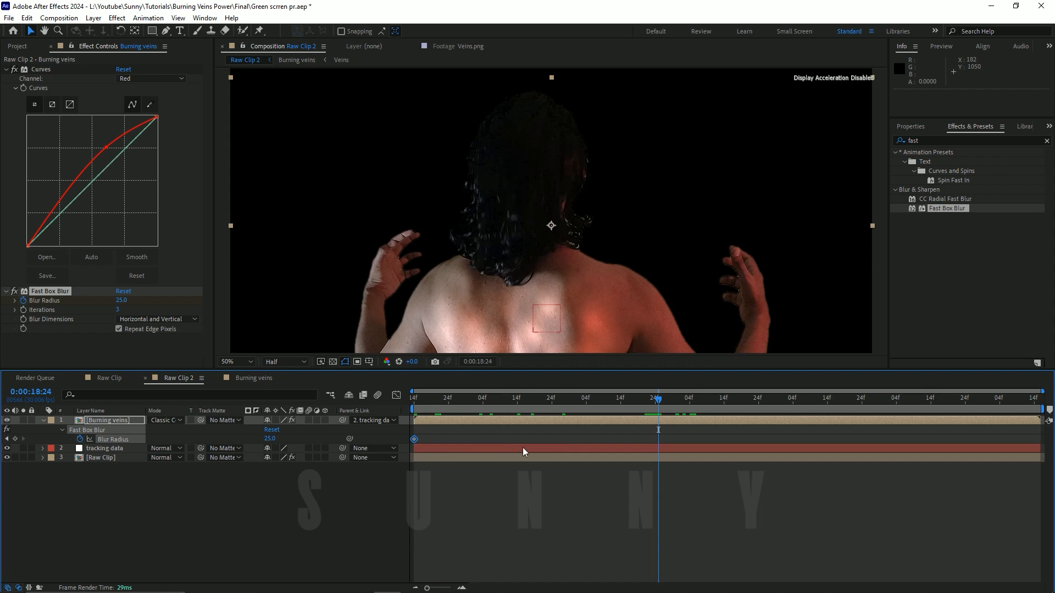
{"action": "left_click", "coordinate": [122, 300]}
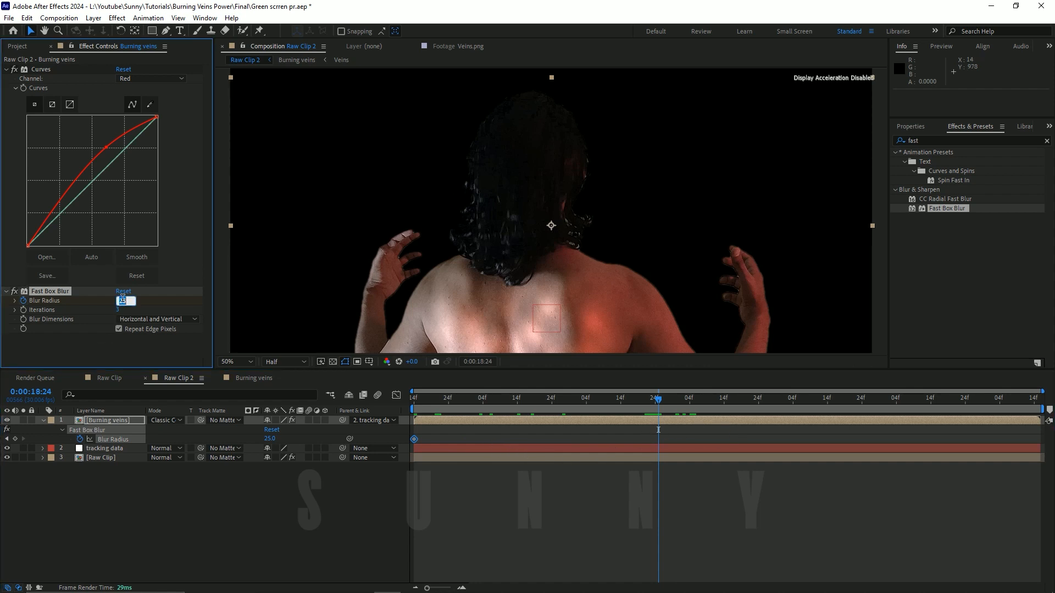
{"action": "type", "text": "0"}
{"action": "key", "text": "Return"}
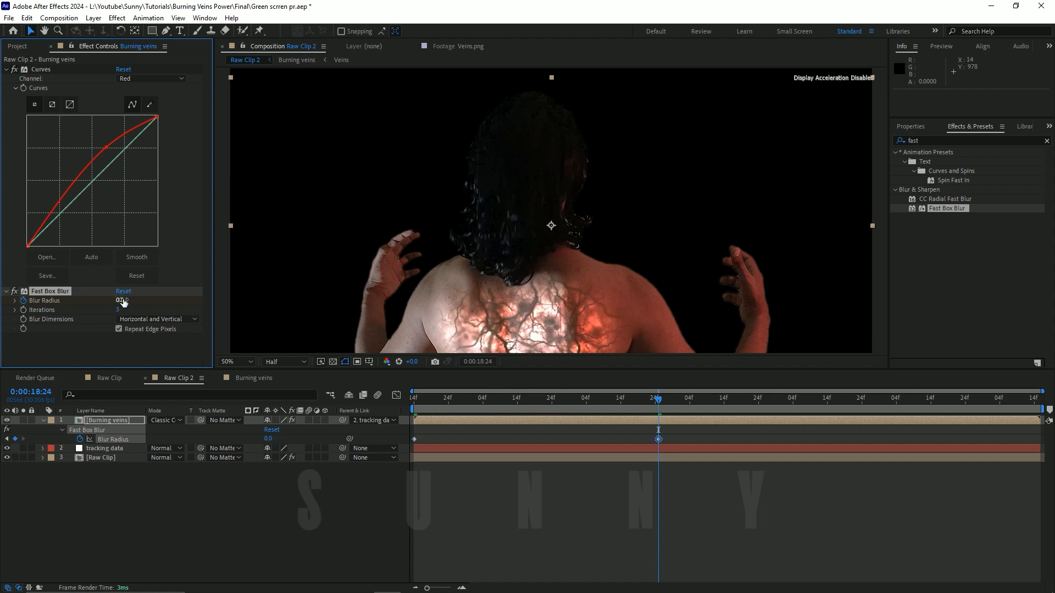
{"action": "key", "text": "ctrl+s"}
Step: Try a Blur Radius of 2 at 0:00:18:24, then undo that change
{"action": "left_click_drag", "start_coordinate": [451, 409], "coordinate": [659, 438]}
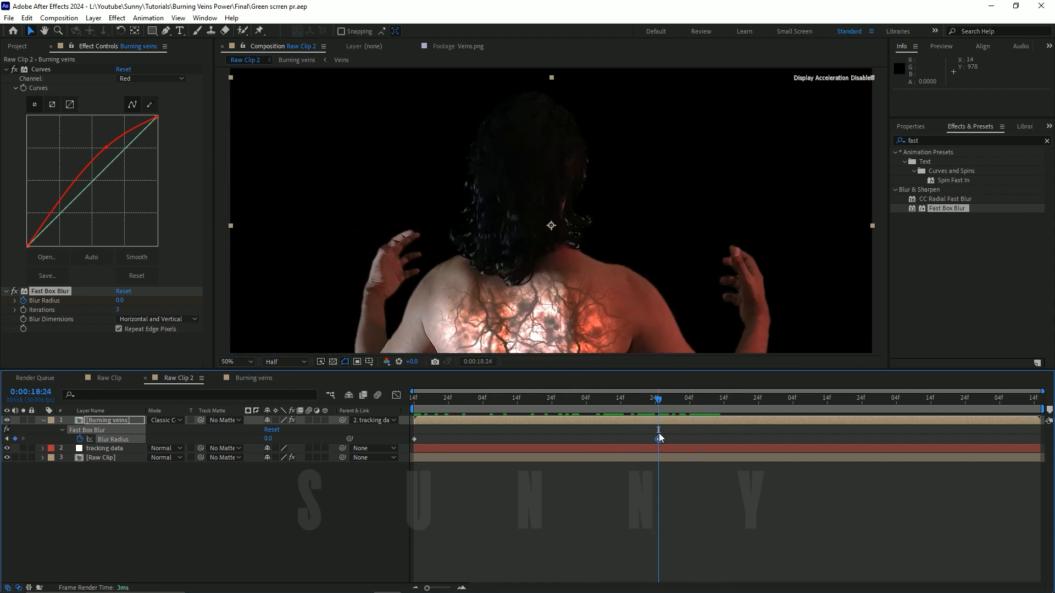
{"action": "left_click", "coordinate": [124, 300]}
{"action": "type", "text": "2"}
{"action": "key", "text": "Return"}
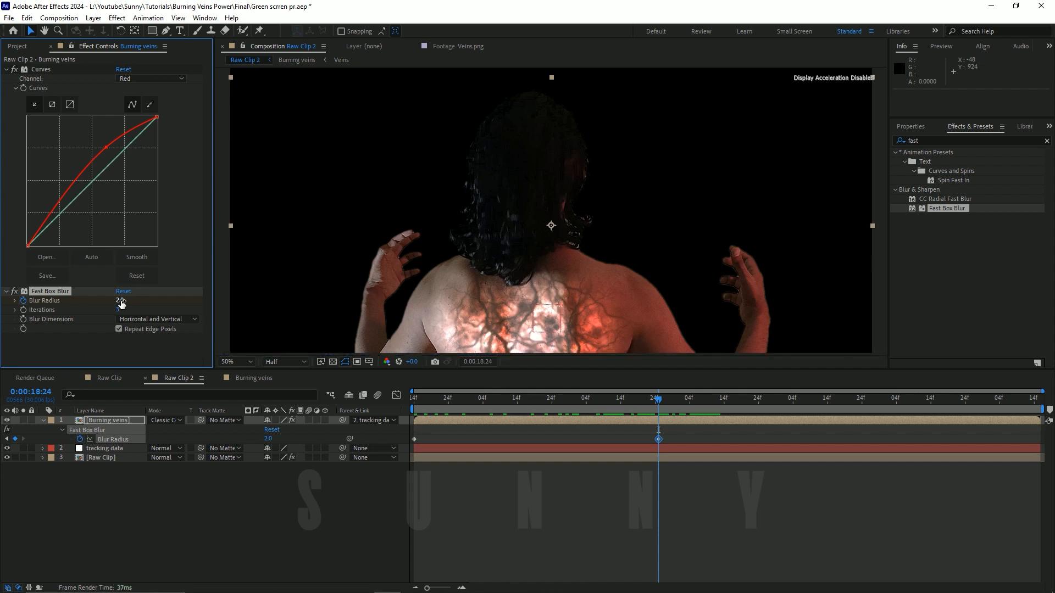
{"action": "key", "text": "ctrl+z"}
Step: Apply Easy Ease to both Blur Radius keyframes and collapse the Burning veins layer's properties
{"action": "left_click", "coordinate": [214, 514]}
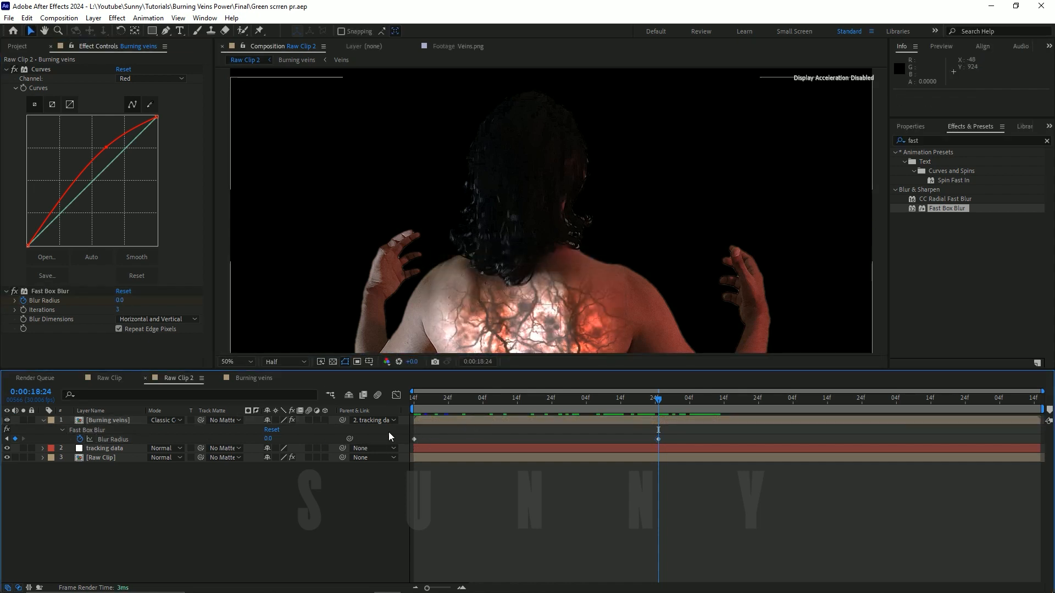
{"action": "left_click_drag", "start_coordinate": [388, 432], "coordinate": [695, 440]}
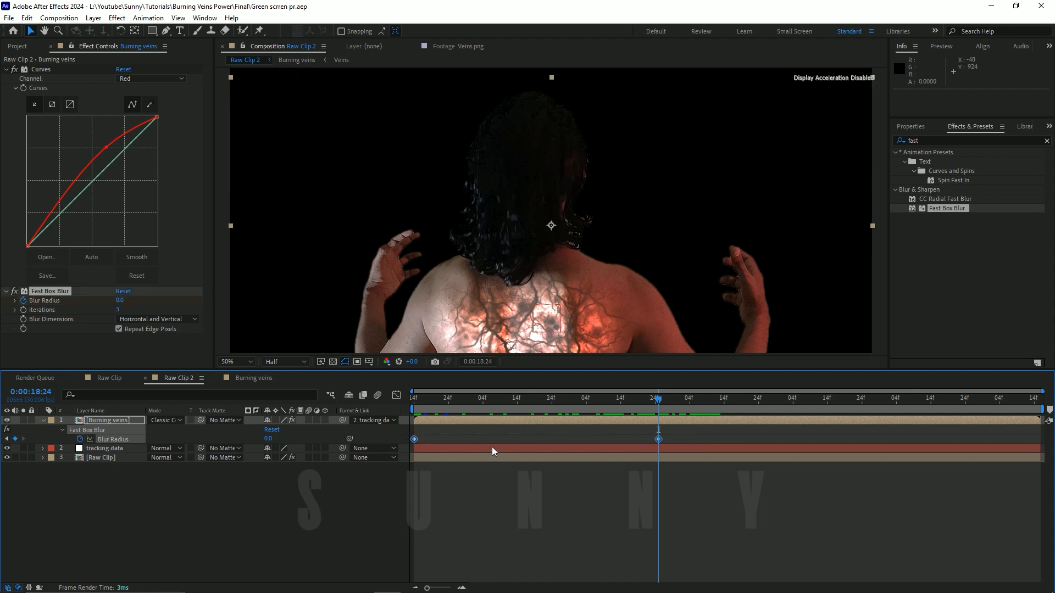
{"action": "key", "text": "F9"}
{"action": "left_click_drag", "start_coordinate": [477, 404], "coordinate": [413, 406]}
{"action": "left_click", "coordinate": [44, 421]}
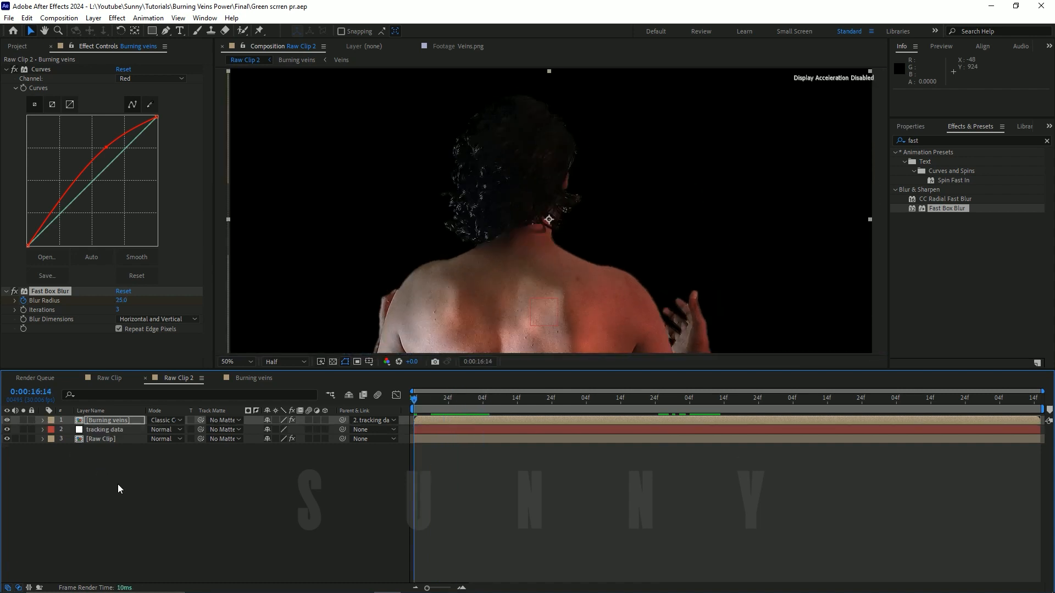
Step: Fit the Raw Clip 2 composition in the viewer and play back the blur reveal from the first frame
{"action": "left_click", "coordinate": [118, 483]}
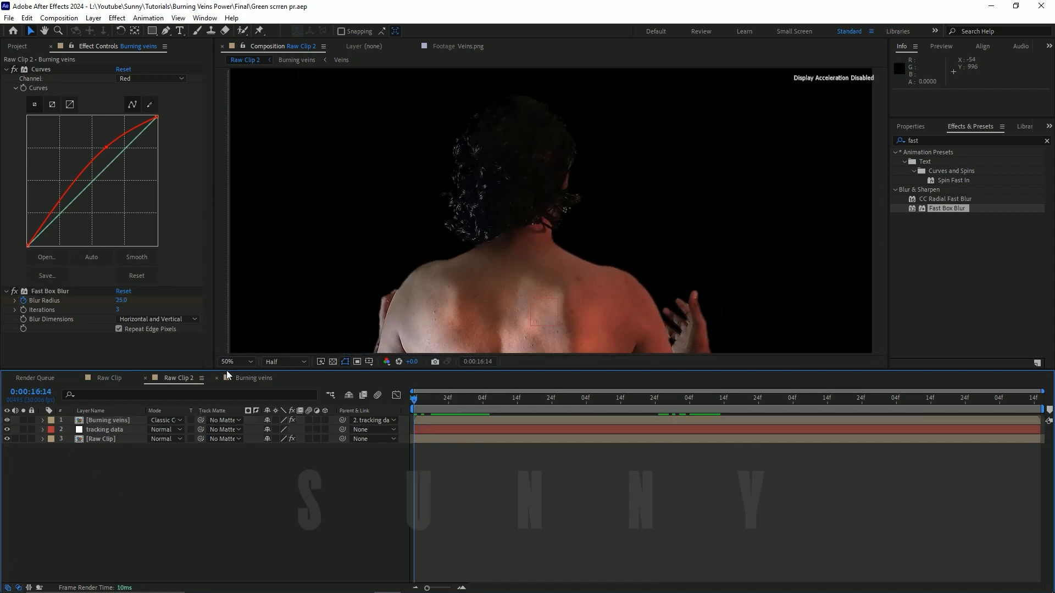
{"action": "left_click", "coordinate": [227, 373]}
{"action": "left_click", "coordinate": [227, 366]}
{"action": "left_click", "coordinate": [151, 379]}
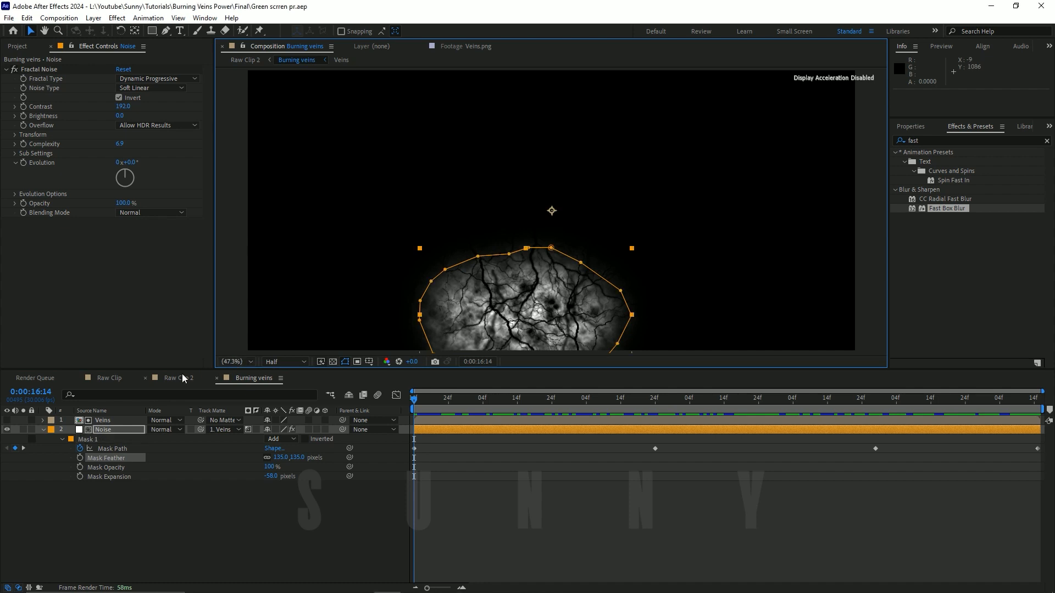
{"action": "left_click", "coordinate": [245, 362]}
{"action": "left_click", "coordinate": [245, 373]}
{"action": "key", "text": "space"}
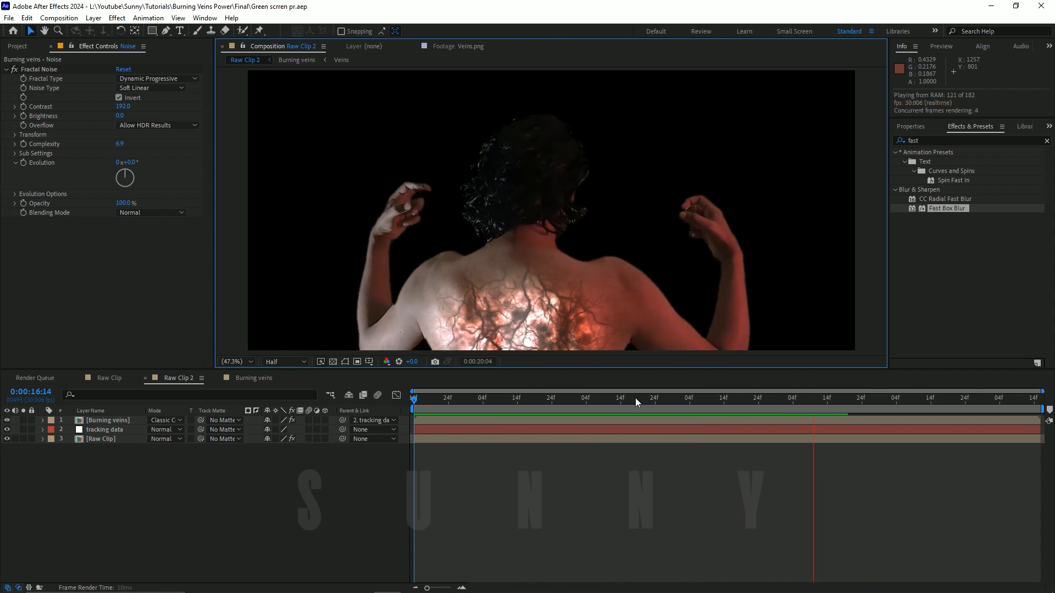
Step: Move the second Blur Radius keyframe on the Burning veins layer to about 0:00:19:18 to lengthen the reveal
{"action": "mouse_move", "coordinate": [635, 398]}
{"action": "left_mouse_down"}
{"action": "mouse_move", "coordinate": [578, 411]}
{"action": "mouse_move", "coordinate": [702, 423]}
{"action": "mouse_move", "coordinate": [608, 423]}
{"action": "mouse_move", "coordinate": [737, 440]}
{"action": "left_mouse_up"}
{"action": "left_click", "coordinate": [667, 422]}
{"action": "key", "text": "u"}
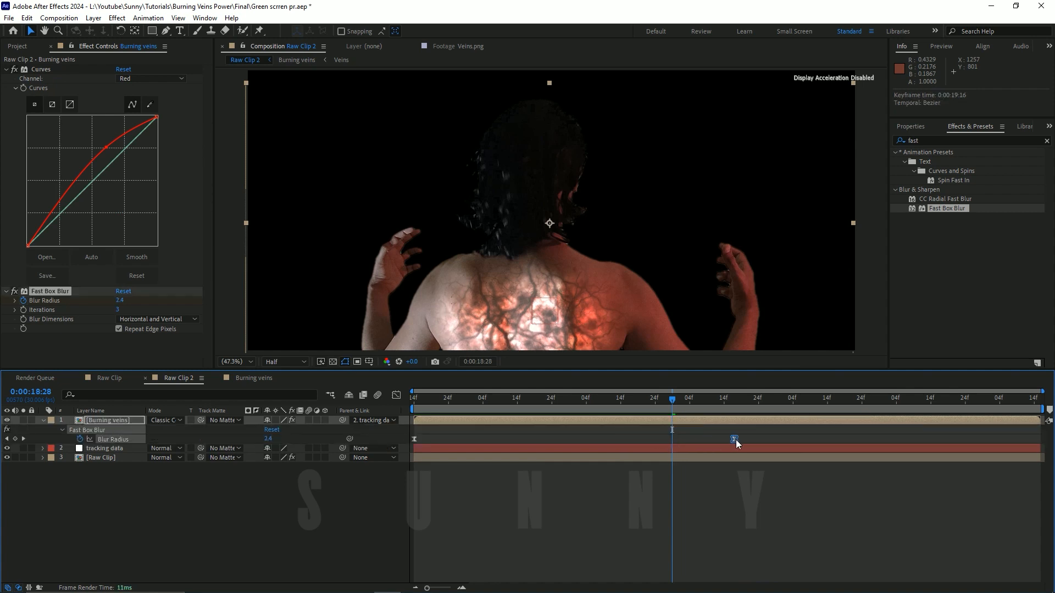
Step: Play back the lengthened blur reveal, check frames up to 0:00:21:18 and save the project
{"action": "left_click_drag", "start_coordinate": [659, 398], "coordinate": [434, 408]}
{"action": "key", "text": "space"}
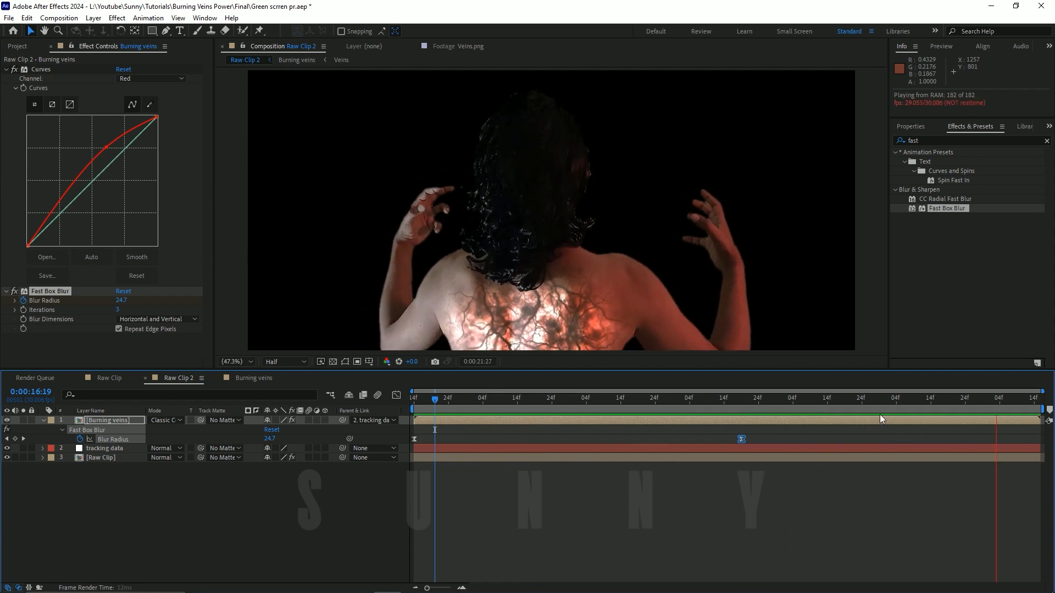
{"action": "key", "text": "space"}
{"action": "left_click_drag", "start_coordinate": [738, 409], "coordinate": [948, 413]}
{"action": "key", "text": "ctrl+s"}
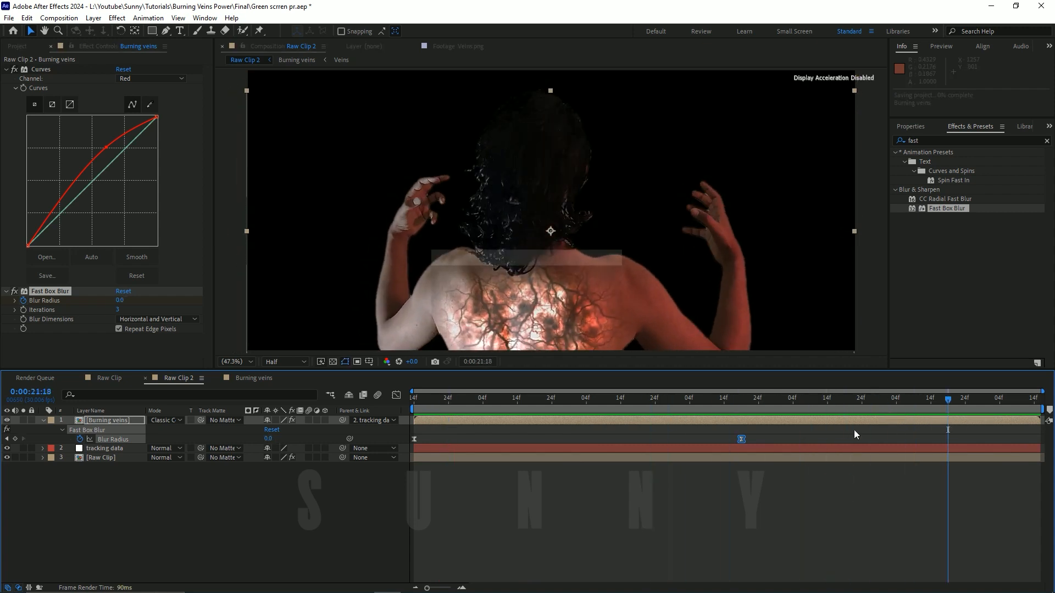
Step: Add a second Curves effect to the Burning veins layer and pull its RGB curve down in the shadows for more contrast
{"action": "left_click", "coordinate": [5, 69]}
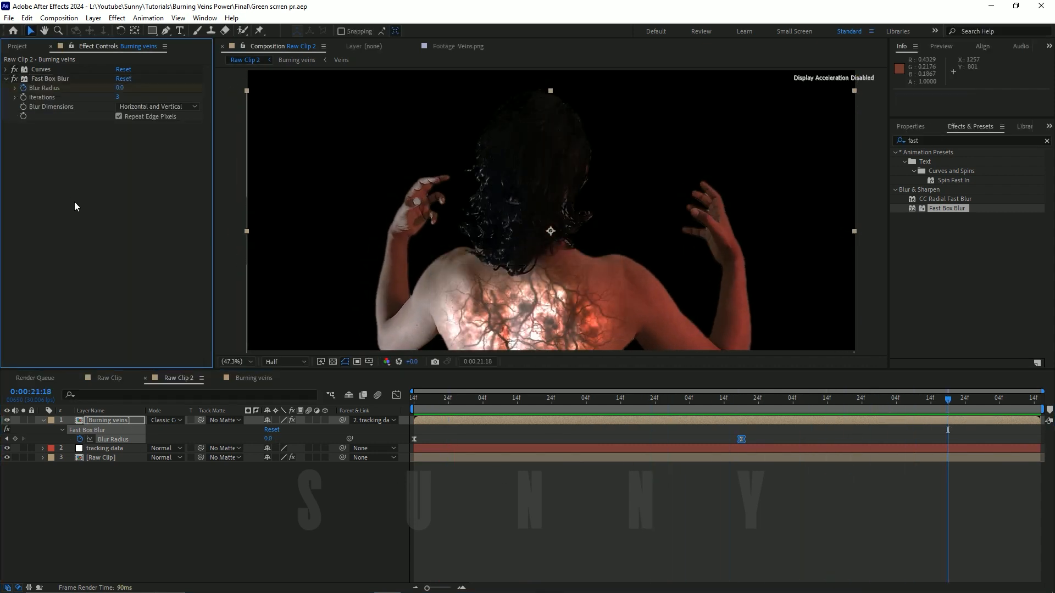
{"action": "left_click", "coordinate": [74, 202]}
{"action": "key", "text": "ctrl+space"}
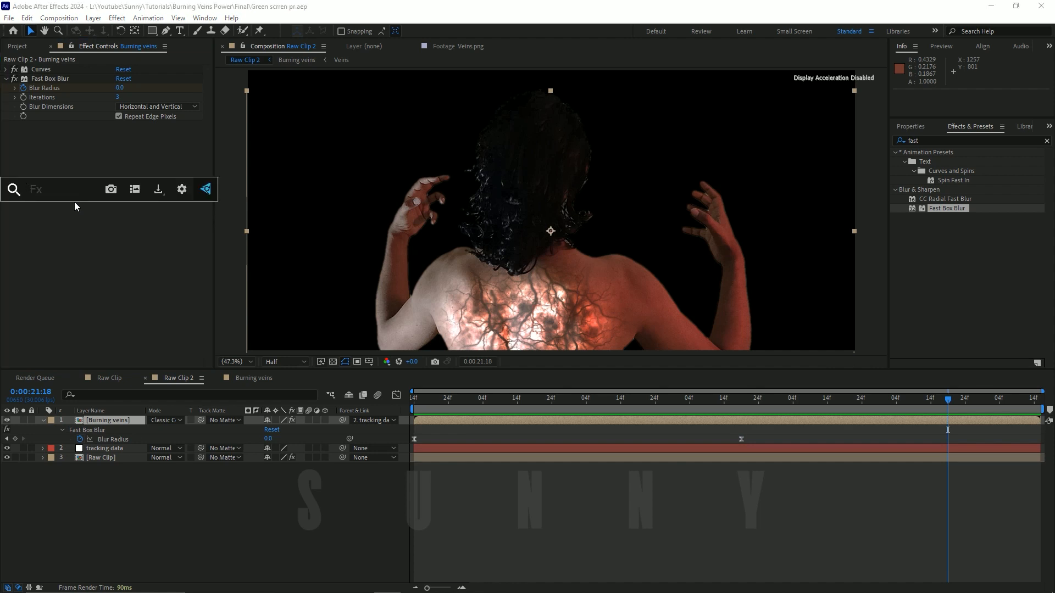
{"action": "type", "text": "curv"}
{"action": "key", "text": "Escape"}
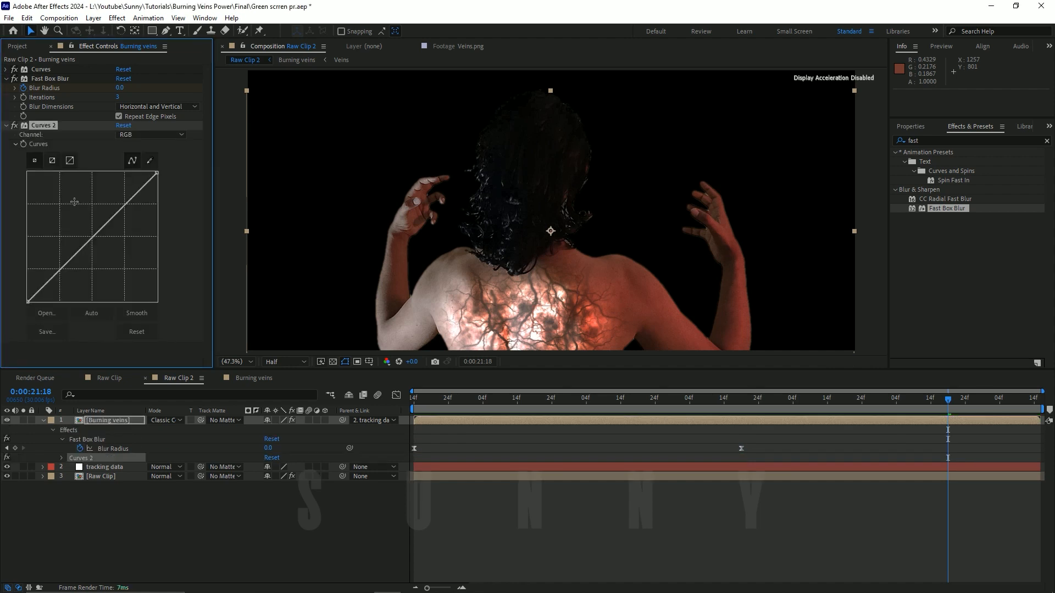
{"action": "mouse_move", "coordinate": [77, 282]}
{"action": "left_mouse_down"}
{"action": "mouse_move", "coordinate": [63, 272]}
{"action": "mouse_move", "coordinate": [81, 282]}
{"action": "left_mouse_up"}
{"action": "mouse_move", "coordinate": [125, 212]}
{"action": "left_mouse_down"}
{"action": "mouse_move", "coordinate": [116, 209]}
{"action": "mouse_move", "coordinate": [145, 231]}
{"action": "mouse_move", "coordinate": [127, 218]}
{"action": "left_mouse_up"}
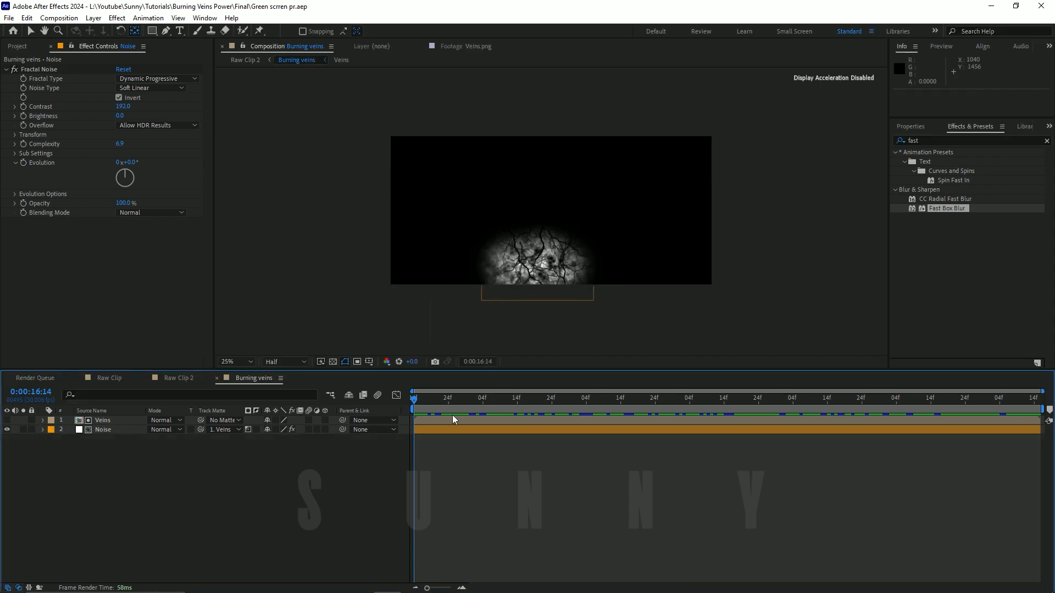
Step: In the Burning veins composition, add the expression wiggle(2,10) to the Evolution of the Noise layer's Fractal Noise
{"action": "left_click_drag", "start_coordinate": [462, 405], "coordinate": [413, 404]}
{"action": "scroll", "coordinate": [478, 269], "scroll_direction": "up", "scroll_amount": 2}
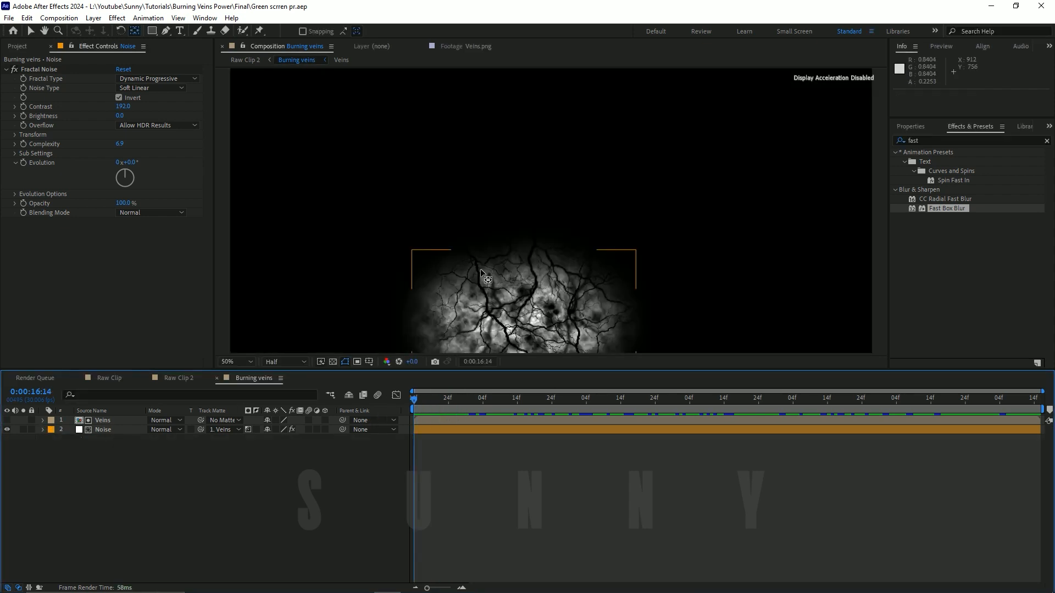
{"action": "key", "text": "v"}
{"action": "scroll", "coordinate": [486, 273], "scroll_direction": "down", "scroll_amount": 2}
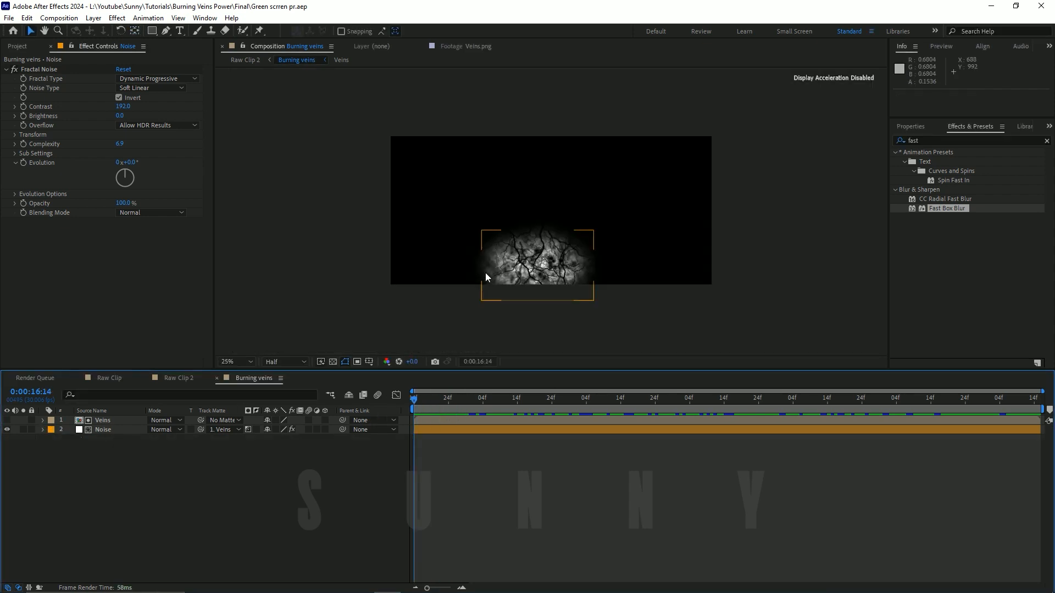
{"action": "scroll", "coordinate": [486, 272], "scroll_direction": "up", "scroll_amount": 2}
{"action": "left_click_drag", "start_coordinate": [499, 270], "coordinate": [518, 232]}
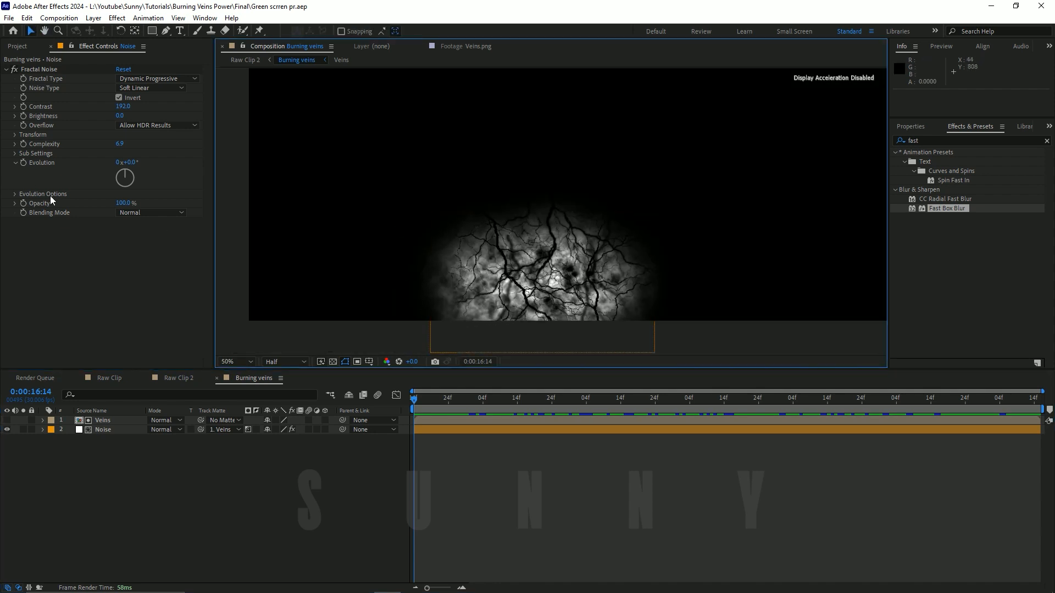
{"action": "left_click", "coordinate": [45, 69]}
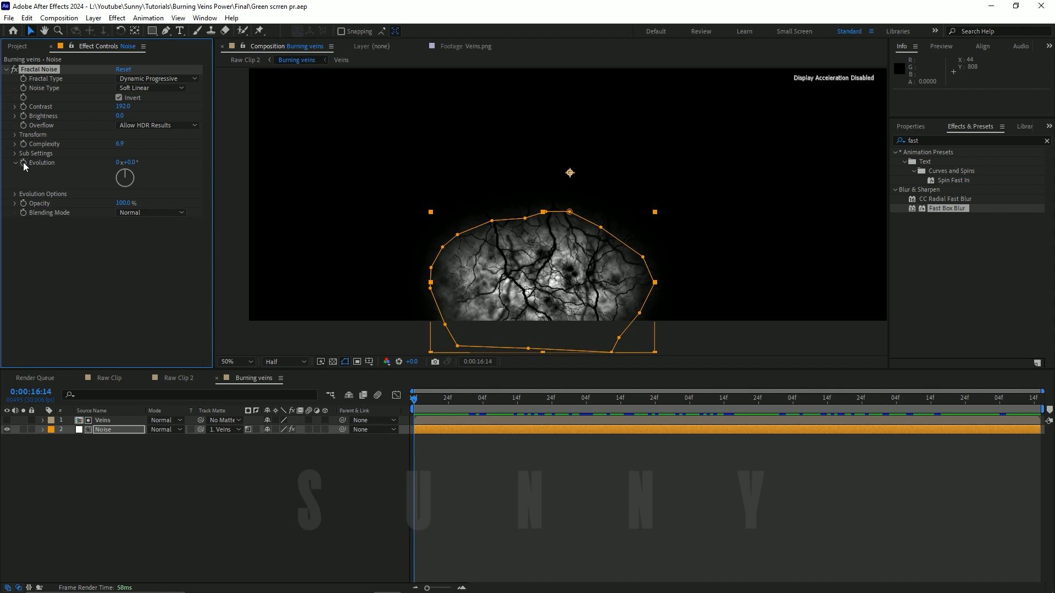
{"action": "left_click", "coordinate": [23, 162], "text": "alt"}
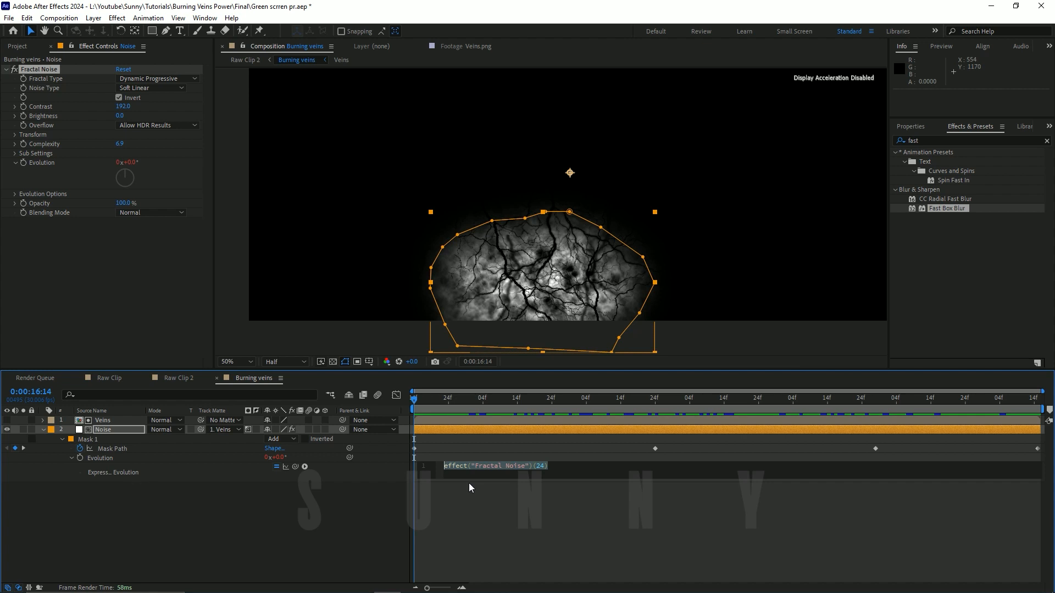
{"action": "type", "text": "wiggle"}
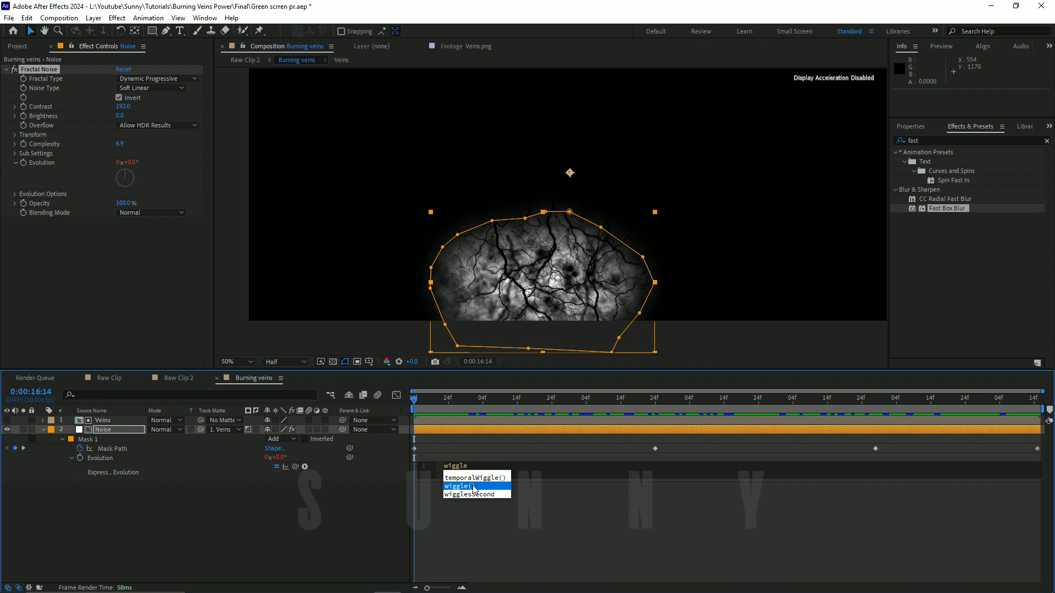
{"action": "left_click", "coordinate": [473, 487]}
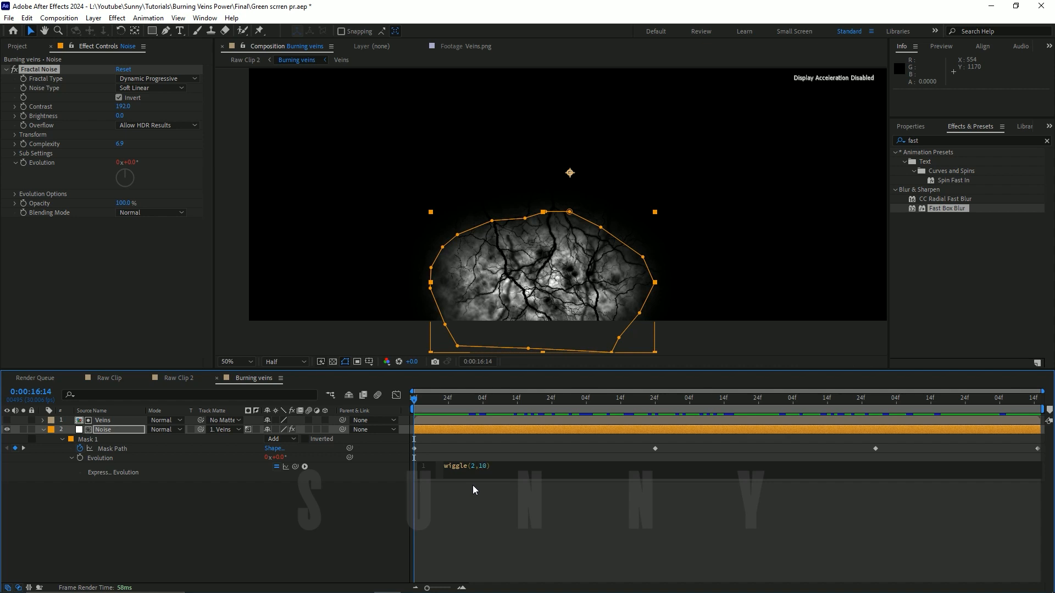
{"action": "key", "text": "KP_Enter"}
Step: Preview the evolving noise, then change the Evolution expression to wiggle(2,20)
{"action": "left_click_drag", "start_coordinate": [414, 396], "coordinate": [710, 392]}
{"action": "left_click_drag", "start_coordinate": [891, 395], "coordinate": [439, 468]}
{"action": "key", "text": "space"}
{"action": "key", "text": "space"}
{"action": "left_click", "coordinate": [479, 466]}
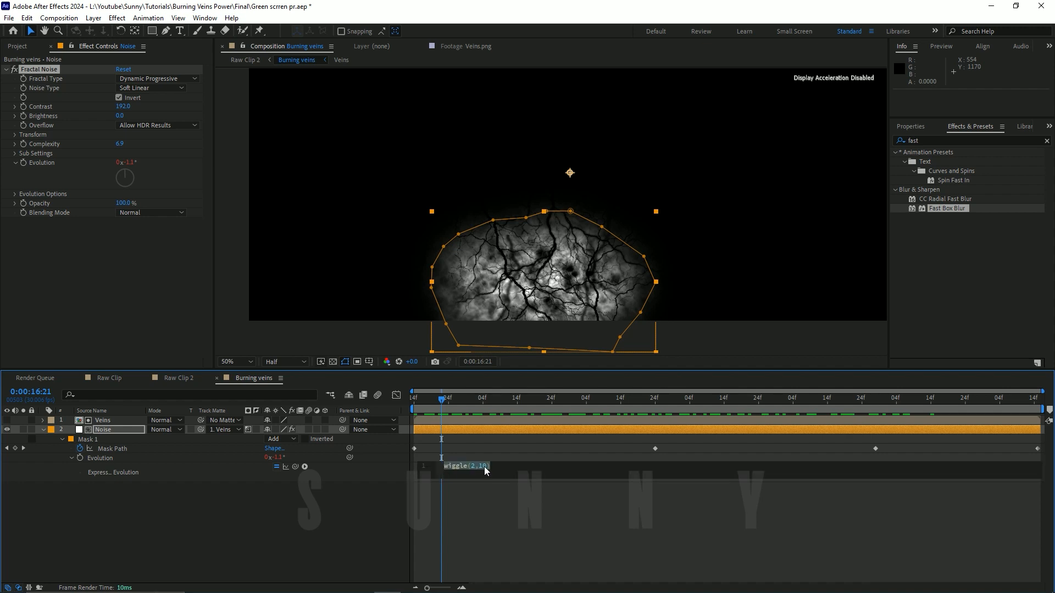
{"action": "left_click", "coordinate": [483, 466]}
{"action": "key", "text": "BackSpace"}
{"action": "type", "text": "2"}
{"action": "key", "text": "KP_Enter"}
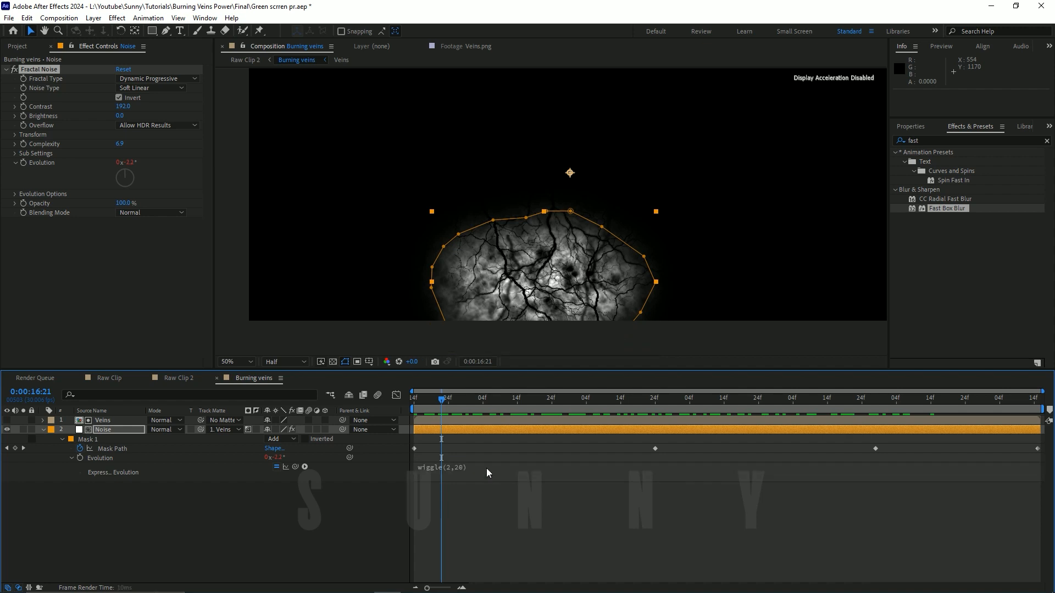
Step: Set the Fractal Noise Complexity to 7.9 and play back the noise from about 0:00:17:00
{"action": "left_click_drag", "start_coordinate": [457, 406], "coordinate": [596, 398]}
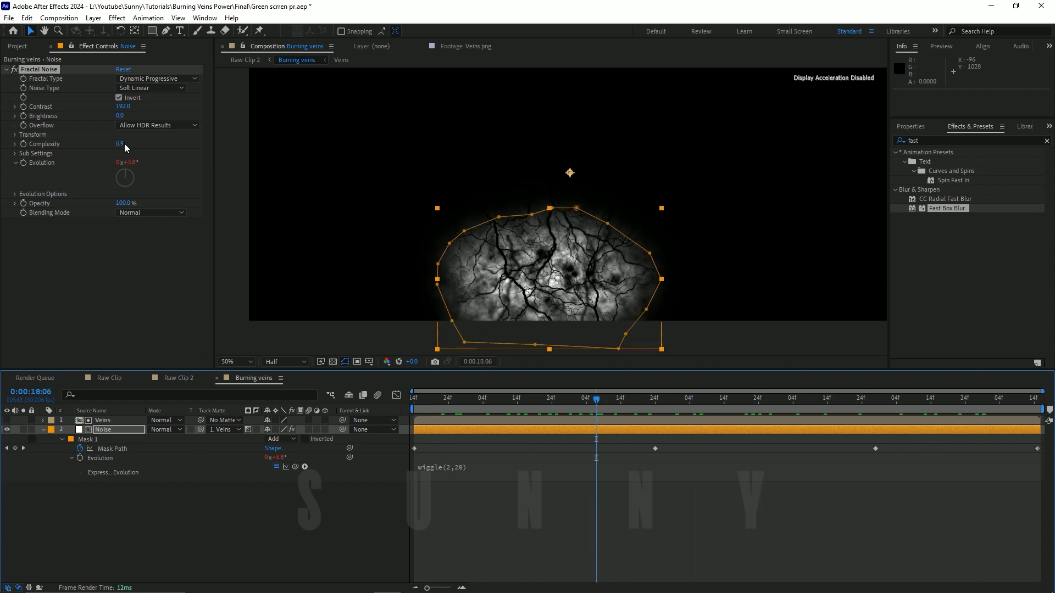
{"action": "left_click_drag", "start_coordinate": [124, 143], "coordinate": [457, 183]}
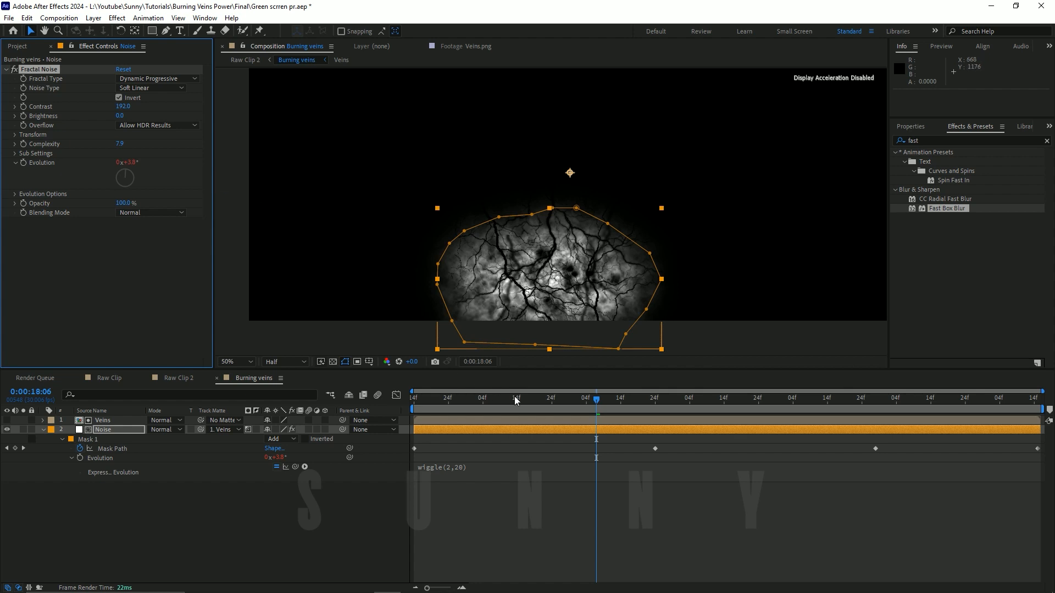
{"action": "left_click_drag", "start_coordinate": [515, 399], "coordinate": [473, 399]}
{"action": "key", "text": "space"}
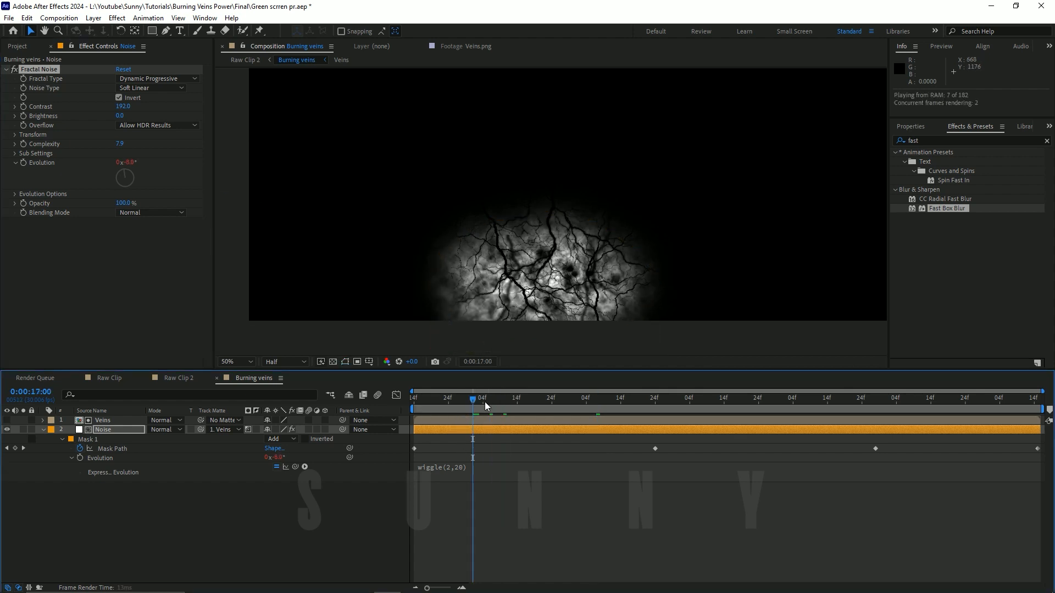
Step: Change the Evolution expression to wiggle(5,20) and preview the faster noise
{"action": "left_click", "coordinate": [463, 468]}
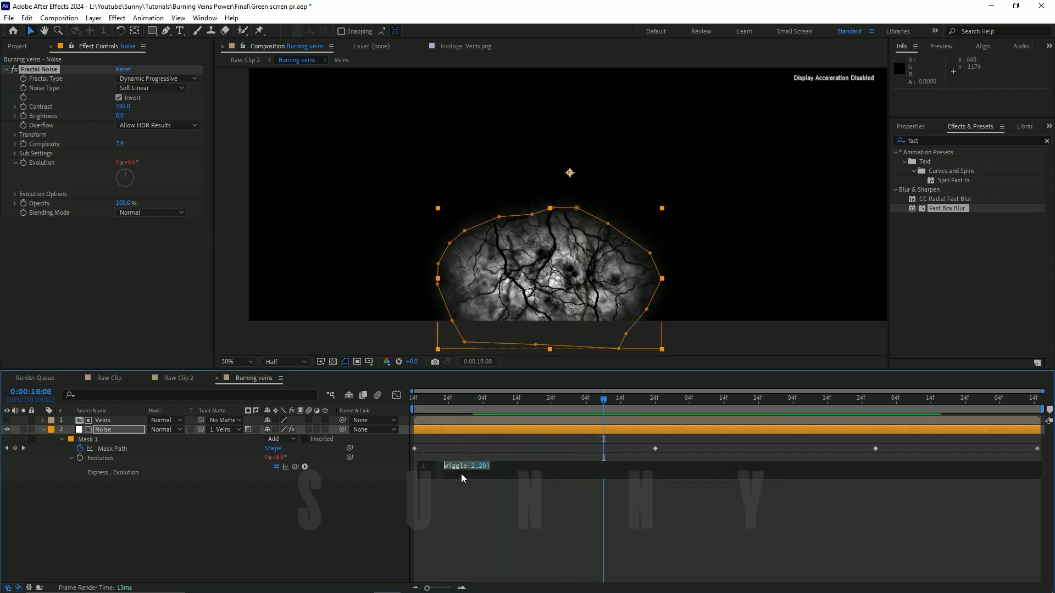
{"action": "left_click", "coordinate": [474, 466]}
{"action": "key", "text": "BackSpace"}
{"action": "type", "text": "5"}
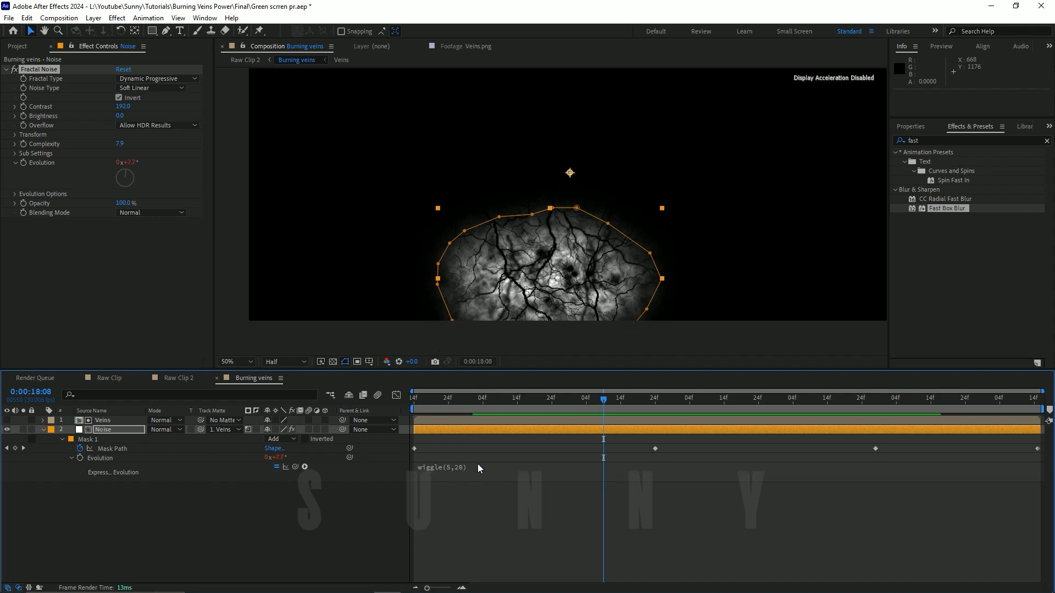
{"action": "key", "text": "KP_Enter"}
{"action": "left_click", "coordinate": [429, 408]}
{"action": "left_click_drag", "start_coordinate": [429, 407], "coordinate": [488, 407]}
{"action": "key", "text": "space"}
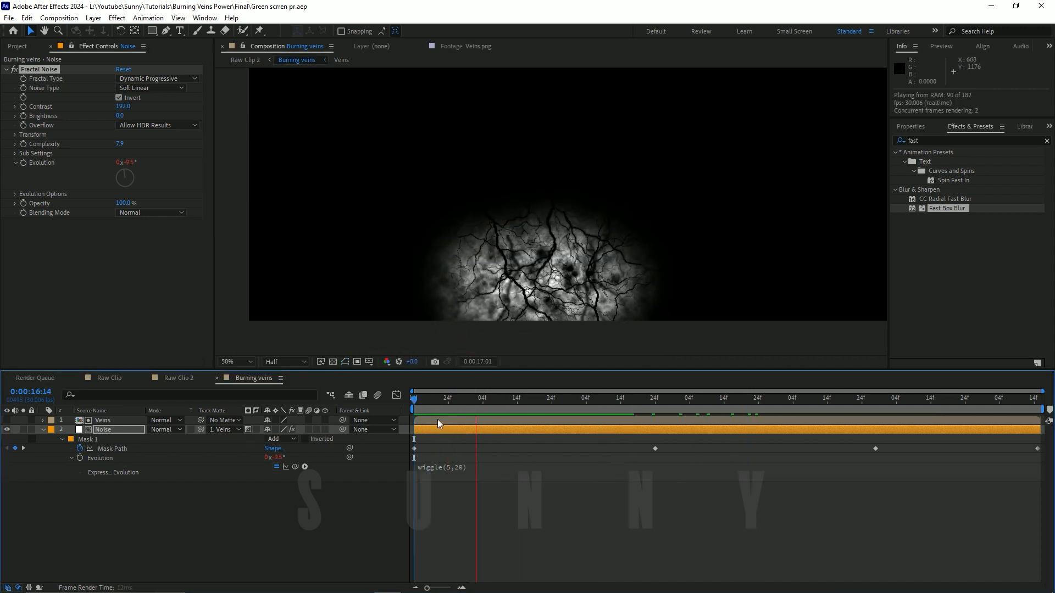
Step: Change the Evolution expression to wiggle(5,10) and play back the noise from the first frame
{"action": "left_click", "coordinate": [466, 468]}
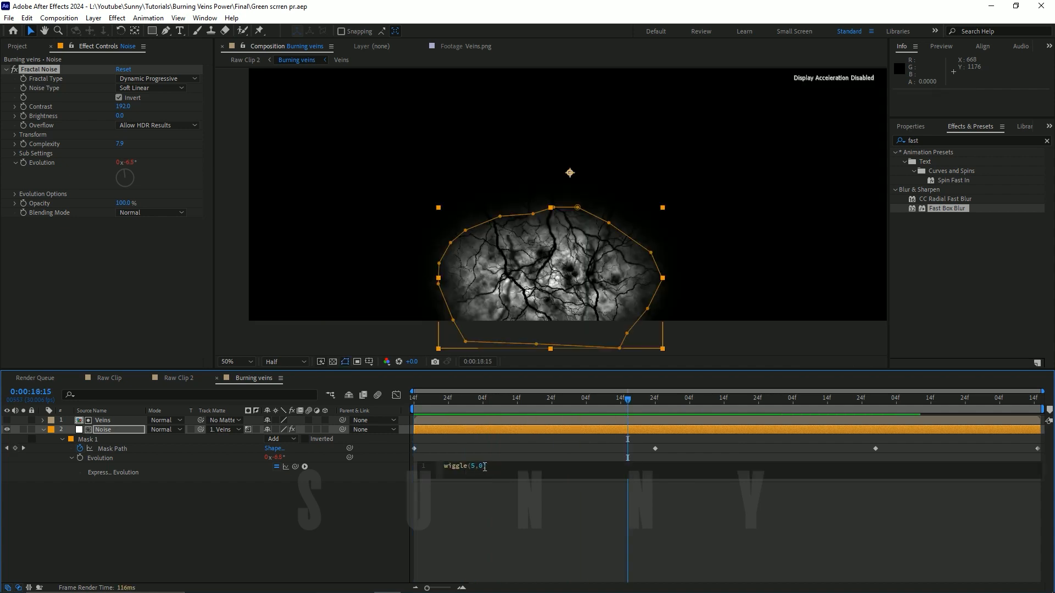
{"action": "key", "text": "KP_Enter"}
{"action": "left_click_drag", "start_coordinate": [422, 403], "coordinate": [379, 414]}
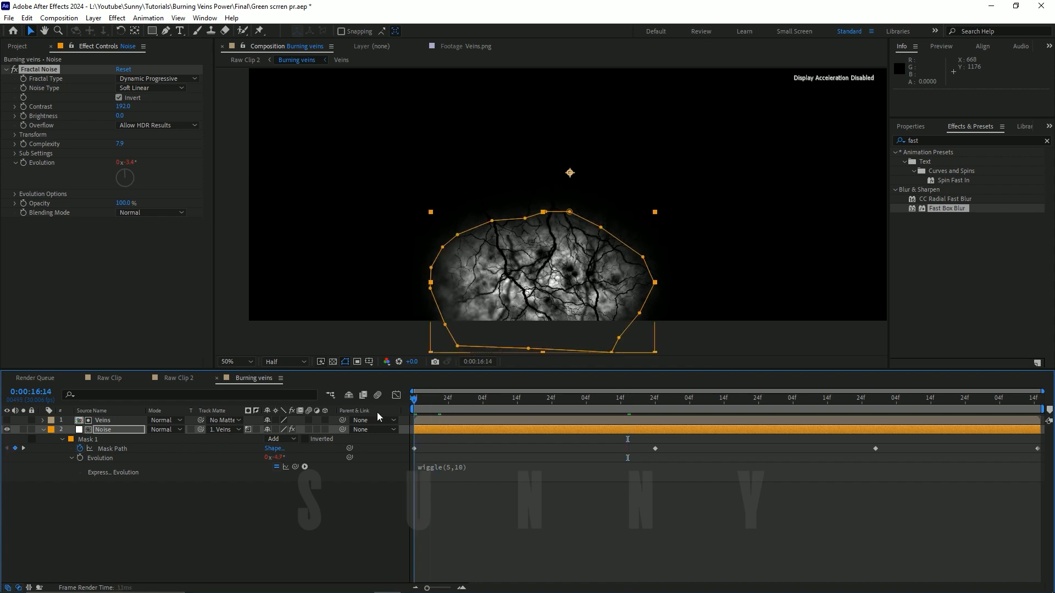
{"action": "key", "text": "space"}
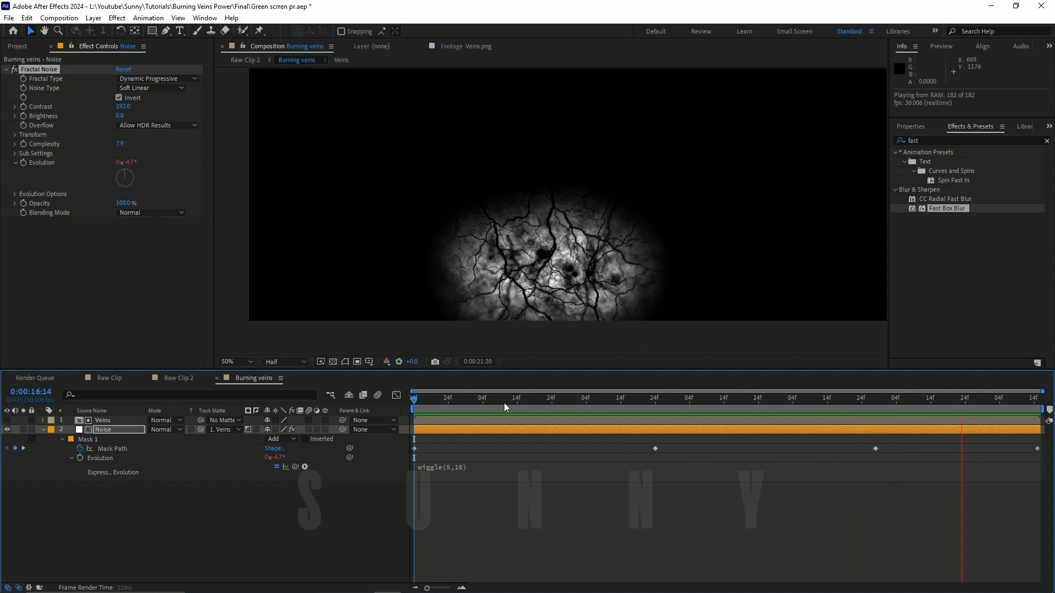
Step: Try wiggle(10,10) as the Evolution expression and preview the noise
{"action": "left_click", "coordinate": [470, 466]}
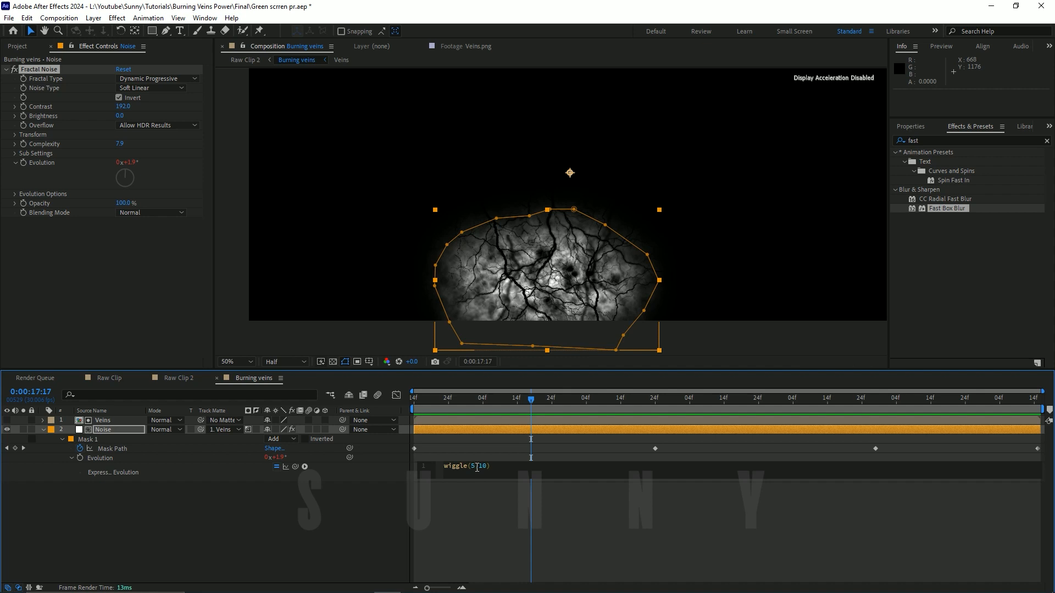
{"action": "key", "text": "BackSpace"}
{"action": "type", "text": "10"}
{"action": "key", "text": "KP_Enter"}
{"action": "key", "text": "space"}
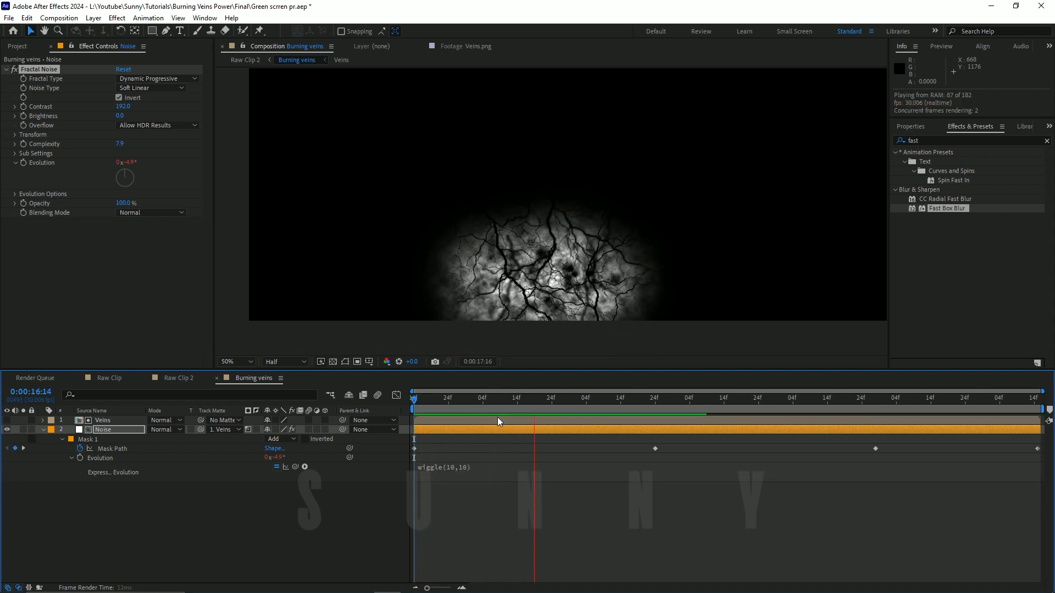
{"action": "key", "text": "space"}
Step: Try wiggle(10,5) as the Evolution expression
{"action": "left_click", "coordinate": [454, 473]}
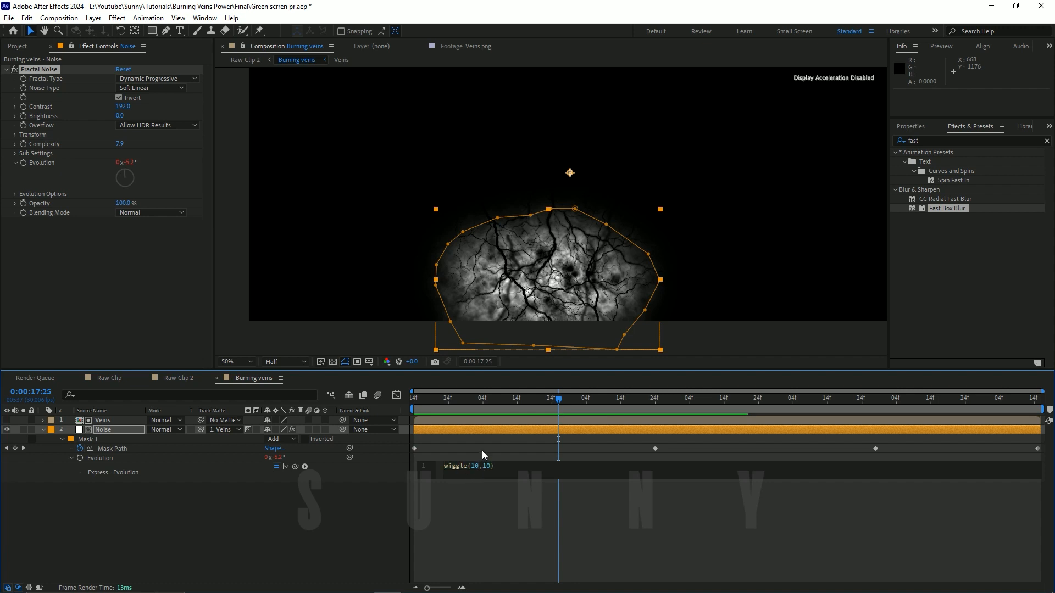
{"action": "key", "text": "BackSpace"}
{"action": "key", "text": "BackSpace"}
{"action": "type", "text": "5"}
{"action": "key", "text": "KP_Enter"}
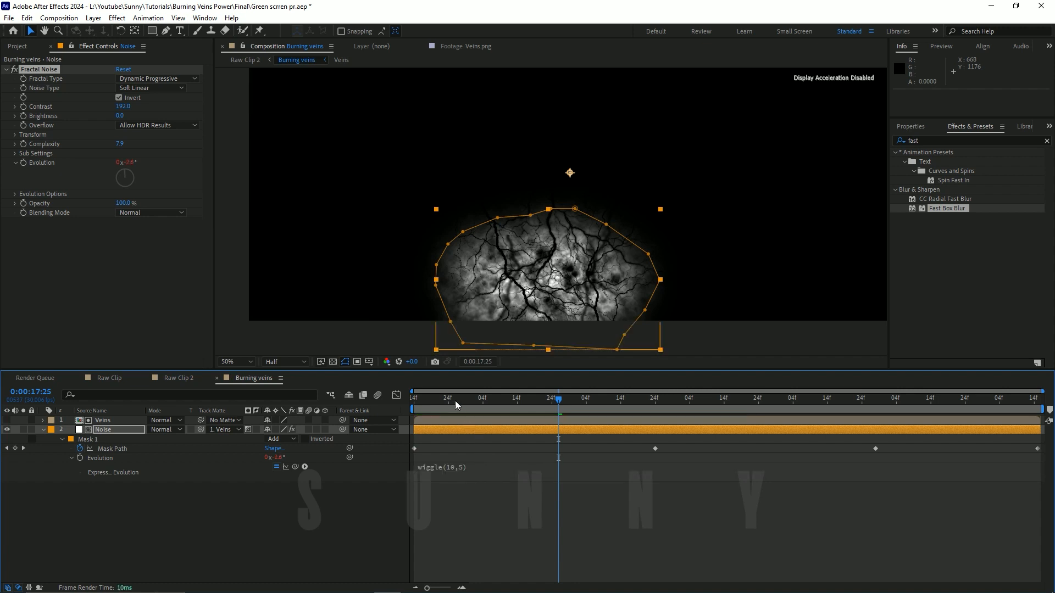
Step: Undo the last two changes to the Evolution expression from the first frame and save the project
{"action": "left_click", "coordinate": [456, 400]}
{"action": "left_click_drag", "start_coordinate": [457, 398], "coordinate": [412, 397]}
{"action": "key", "text": "ctrl+z"}
{"action": "key", "text": "ctrl+s"}
Step: Play back the Burning veins composition from the first frame to check the wiggle(5,10) noise motion
{"action": "key", "text": "space"}
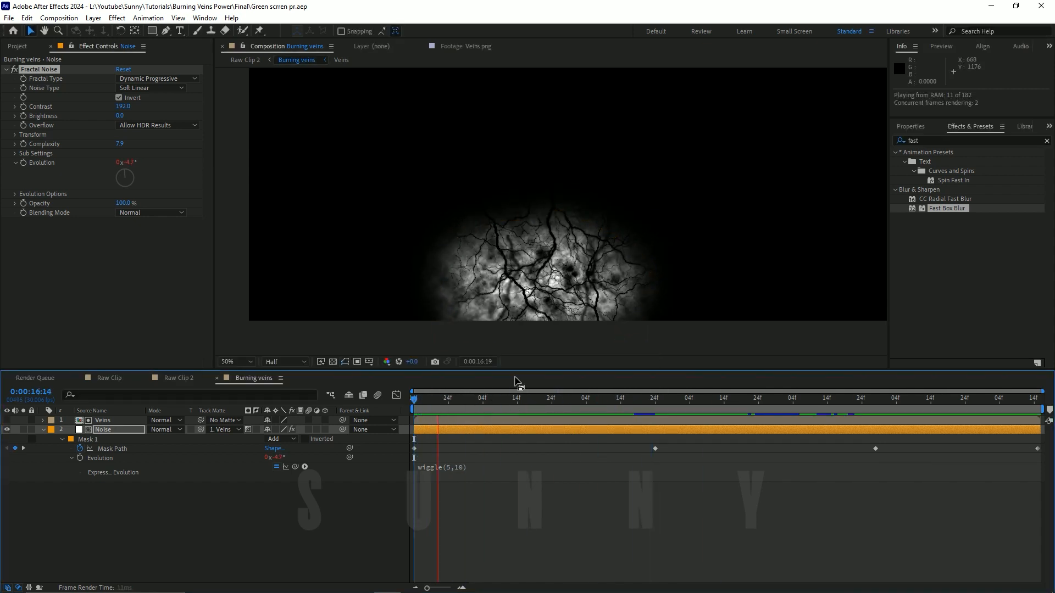
{"action": "key", "text": "space"}
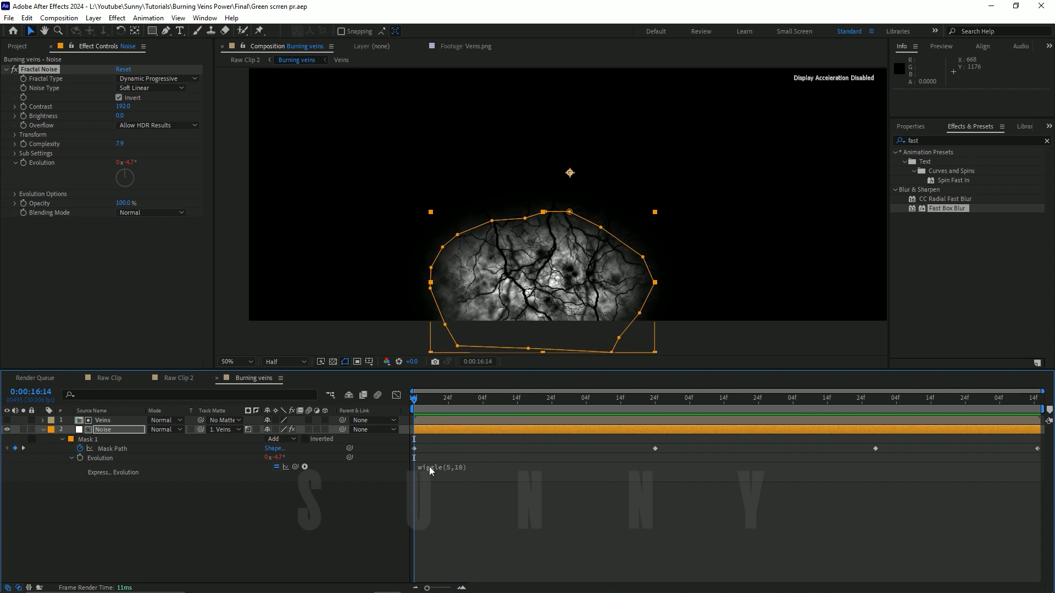
{"action": "left_click_drag", "start_coordinate": [429, 413], "coordinate": [644, 474]}
{"action": "key", "text": "space"}
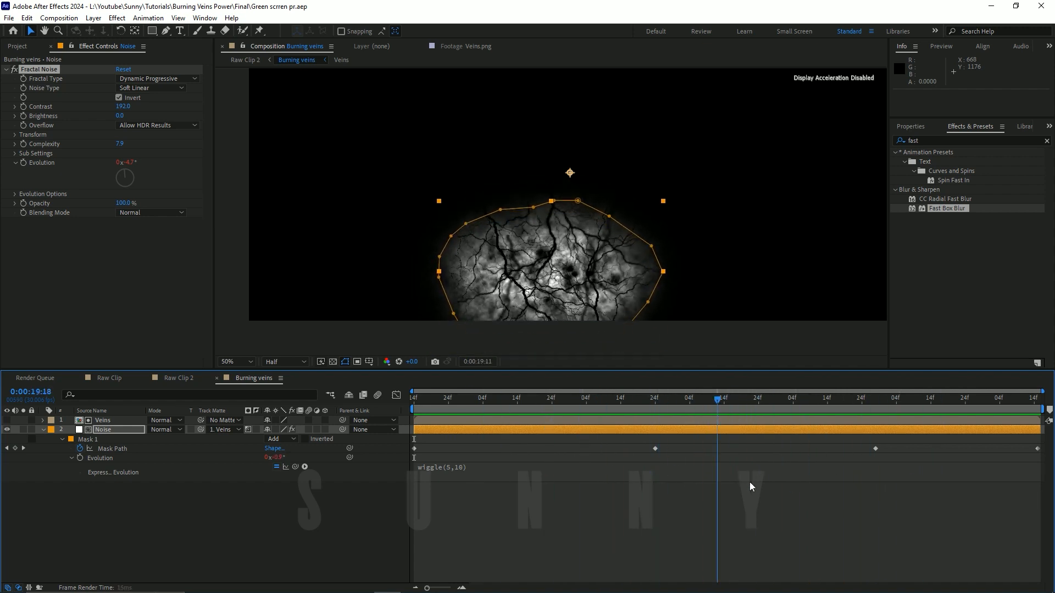
Step: Check the veins over the back in Raw Clip 2 up to 0:00:22:07, collapsing the Burning veins layer's properties
{"action": "left_click", "coordinate": [177, 378]}
{"action": "left_click_drag", "start_coordinate": [482, 396], "coordinate": [960, 422]}
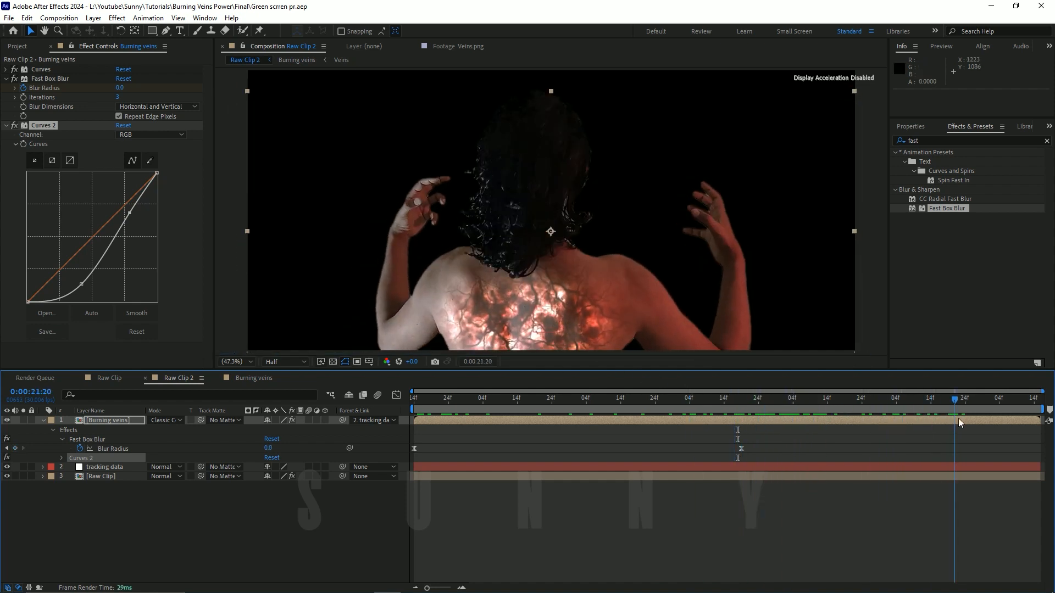
{"action": "left_click", "coordinate": [47, 419]}
{"action": "left_click_drag", "start_coordinate": [562, 414], "coordinate": [1013, 401]}
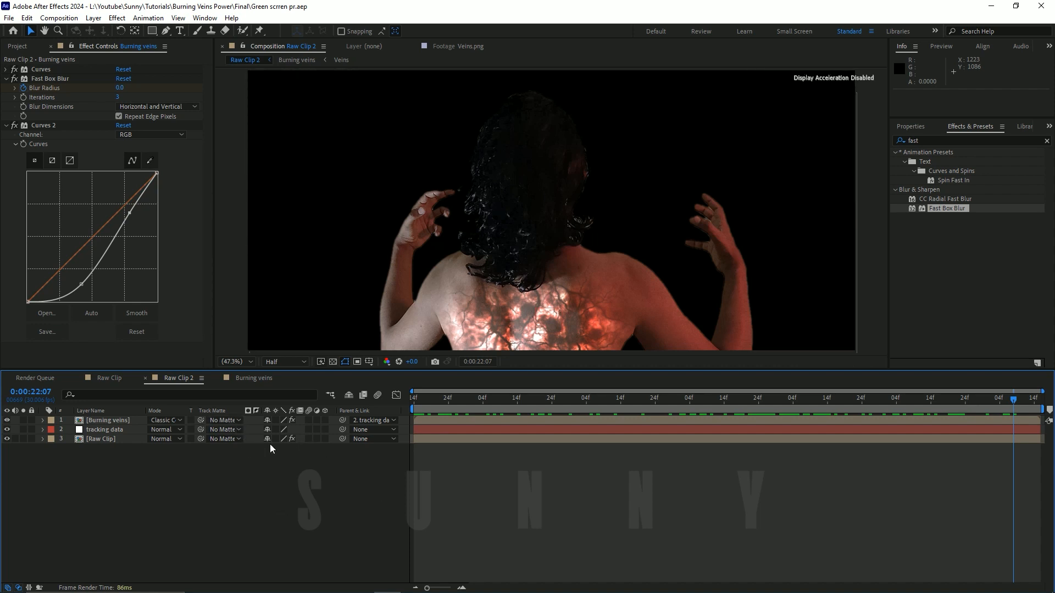
Step: In the Burning veins composition, raise the Fractal Noise Evolution to about 80° and preview the noise
{"action": "left_click", "coordinate": [254, 378]}
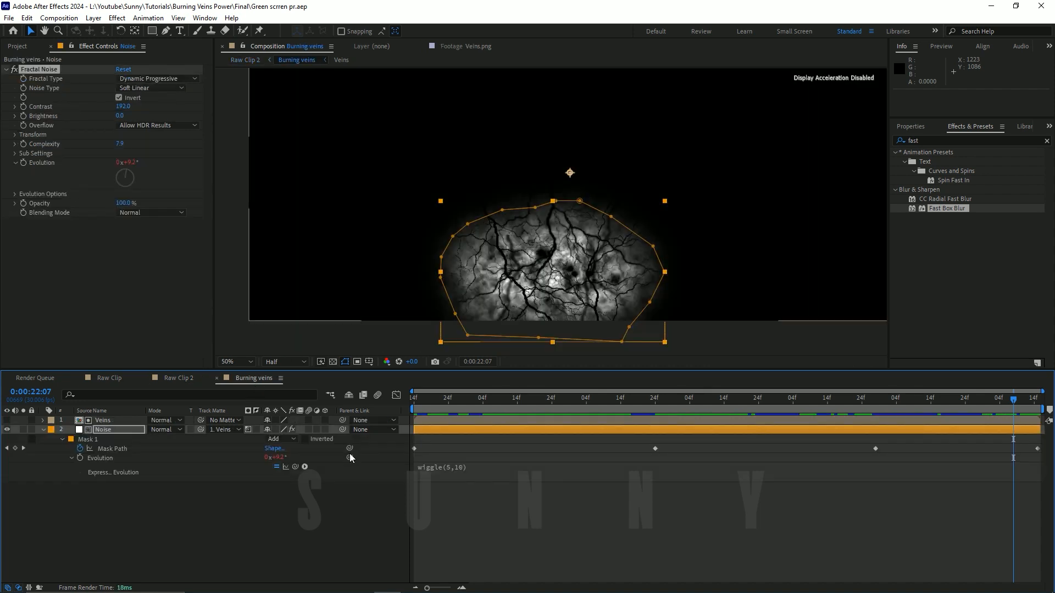
{"action": "left_click", "coordinate": [384, 456]}
{"action": "left_click_drag", "start_coordinate": [446, 401], "coordinate": [641, 403]}
{"action": "left_click_drag", "start_coordinate": [126, 163], "coordinate": [170, 164]}
{"action": "key", "text": "space"}
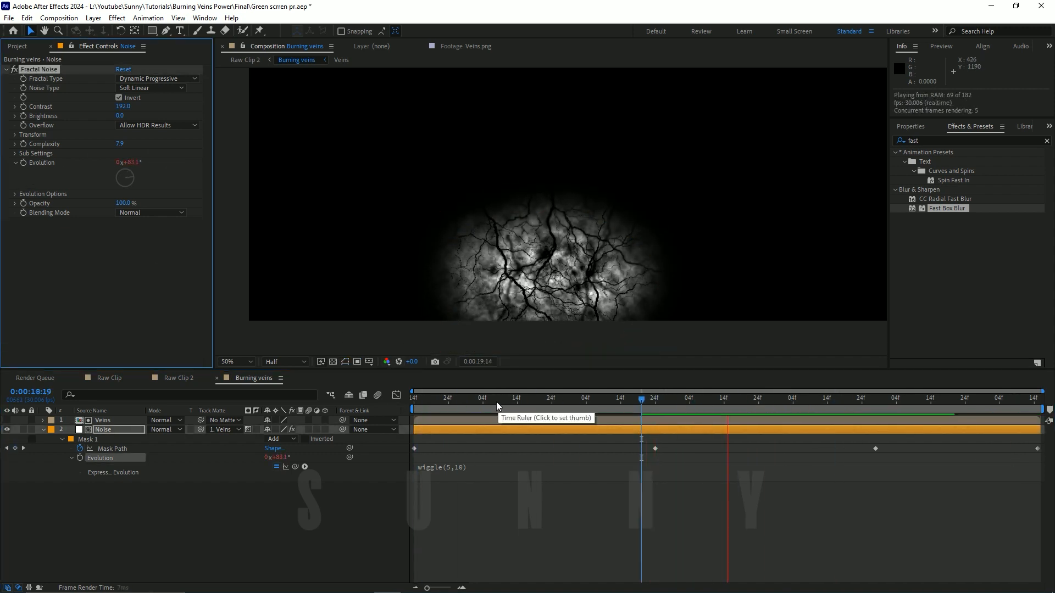
{"action": "left_click_drag", "start_coordinate": [422, 401], "coordinate": [693, 405]}
Step: Change the Evolution expression on the Noise layer to wiggle(5,50)
{"action": "left_click", "coordinate": [460, 473]}
{"action": "left_click", "coordinate": [487, 468]}
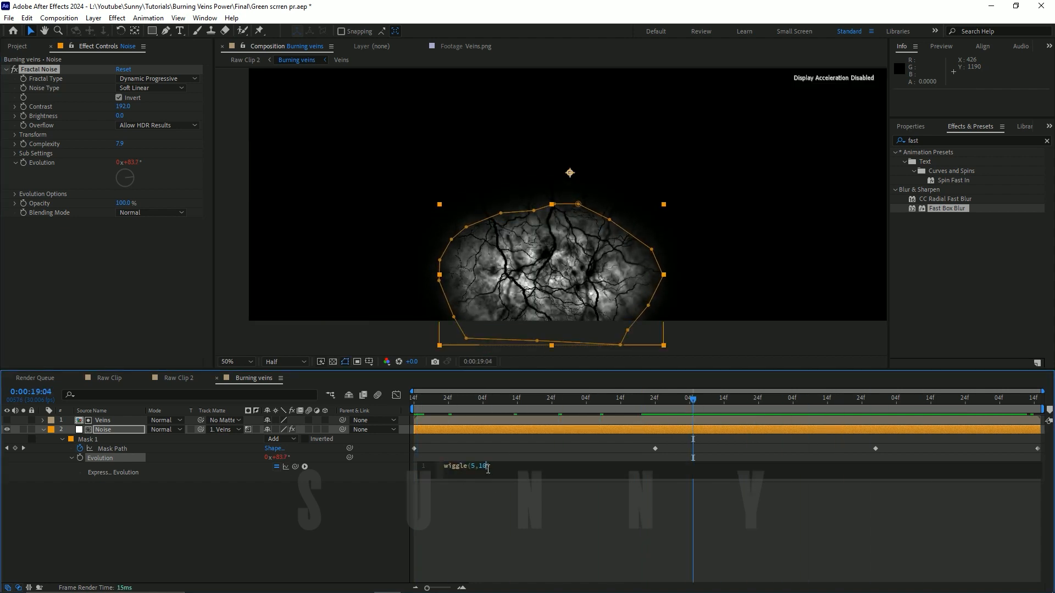
{"action": "type", "text": "50"}
{"action": "key", "text": "KP_Enter"}
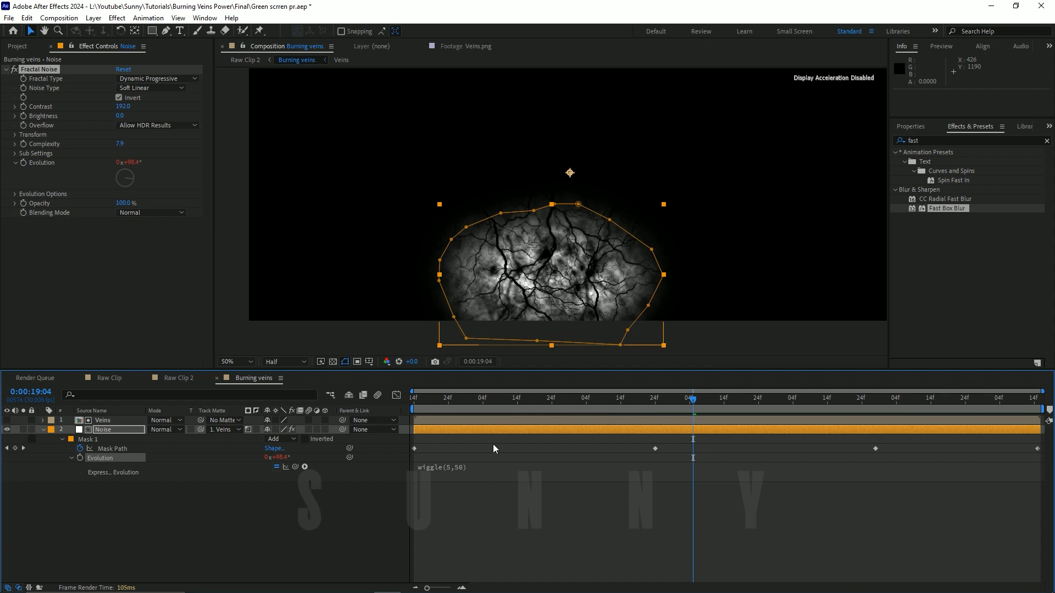
Step: Preview the Burning veins composition to check the wiggle(5,50) noise motion
{"action": "left_click_drag", "start_coordinate": [464, 404], "coordinate": [521, 405]}
{"action": "key", "text": "space"}
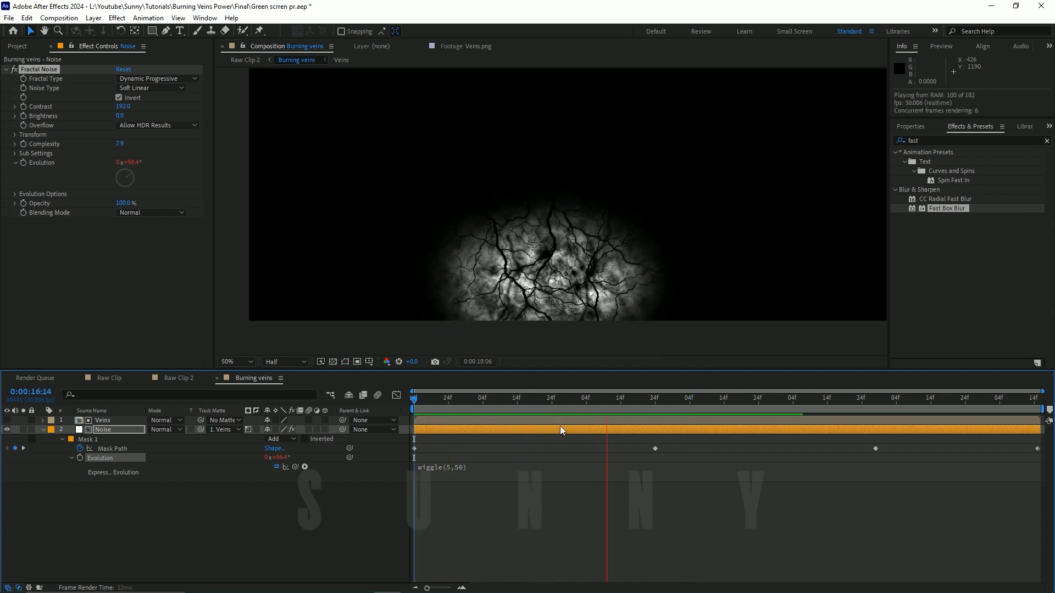
{"action": "key", "text": "space"}
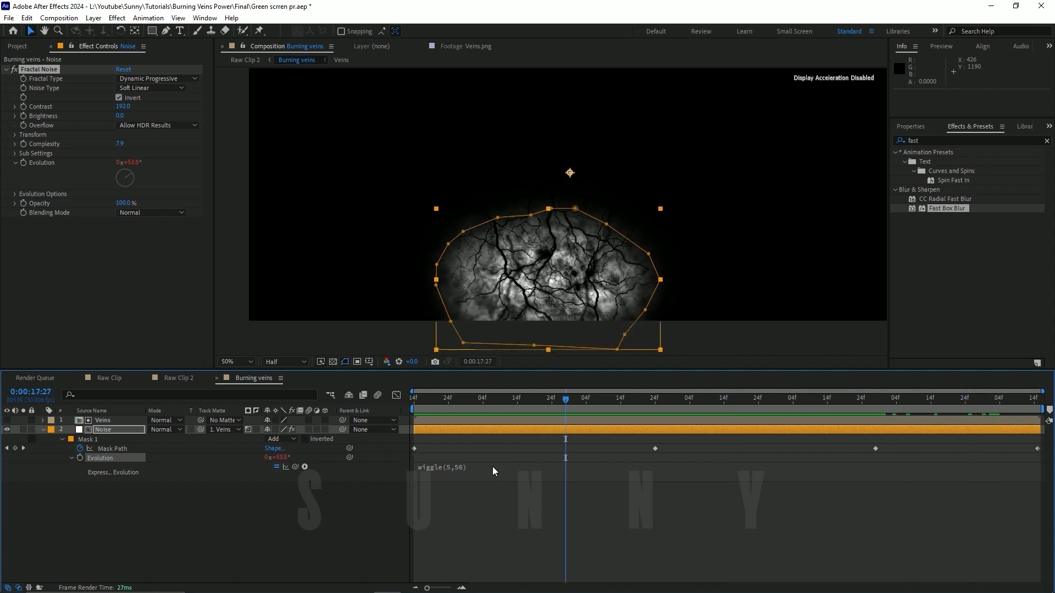
Step: Change the Noise layer's Evolution expression to wiggle(5,30)
{"action": "left_click", "coordinate": [494, 467]}
{"action": "left_click", "coordinate": [483, 466]}
{"action": "key", "text": "BackSpace"}
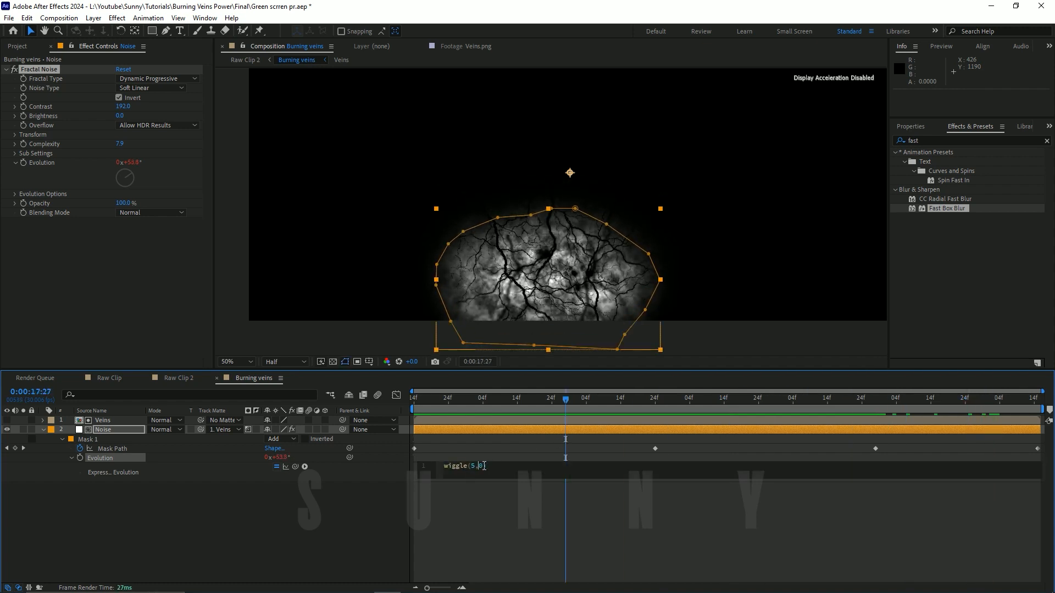
{"action": "type", "text": "30"}
{"action": "key", "text": "BackSpace"}
{"action": "key", "text": "KP_Enter"}
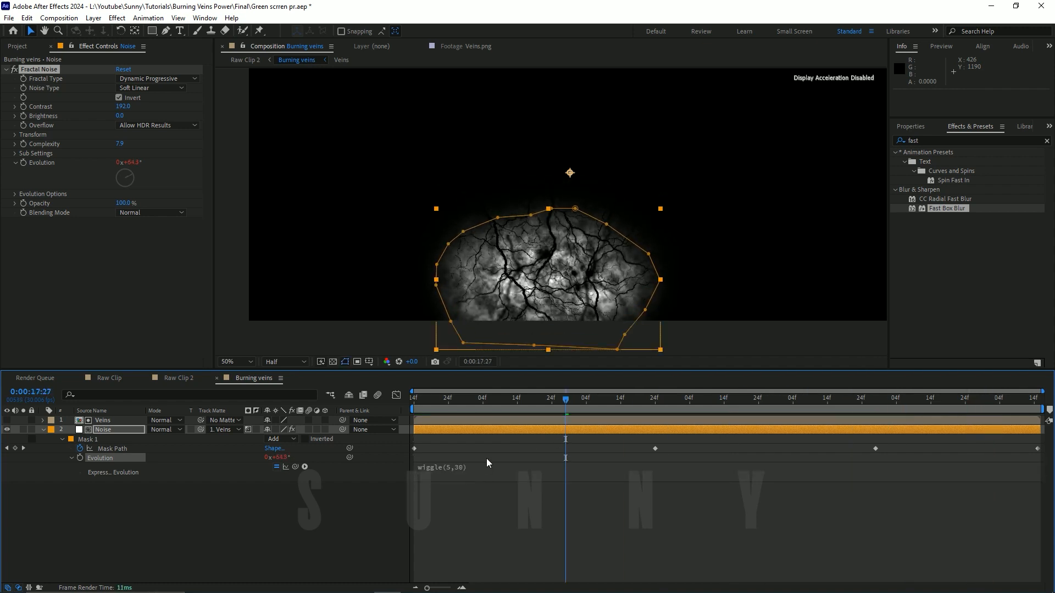
Step: Lower the wiggle frequency in the Evolution expression so it reads wiggle(2,30)
{"action": "left_click_drag", "start_coordinate": [459, 403], "coordinate": [428, 403]}
{"action": "left_click", "coordinate": [449, 469]}
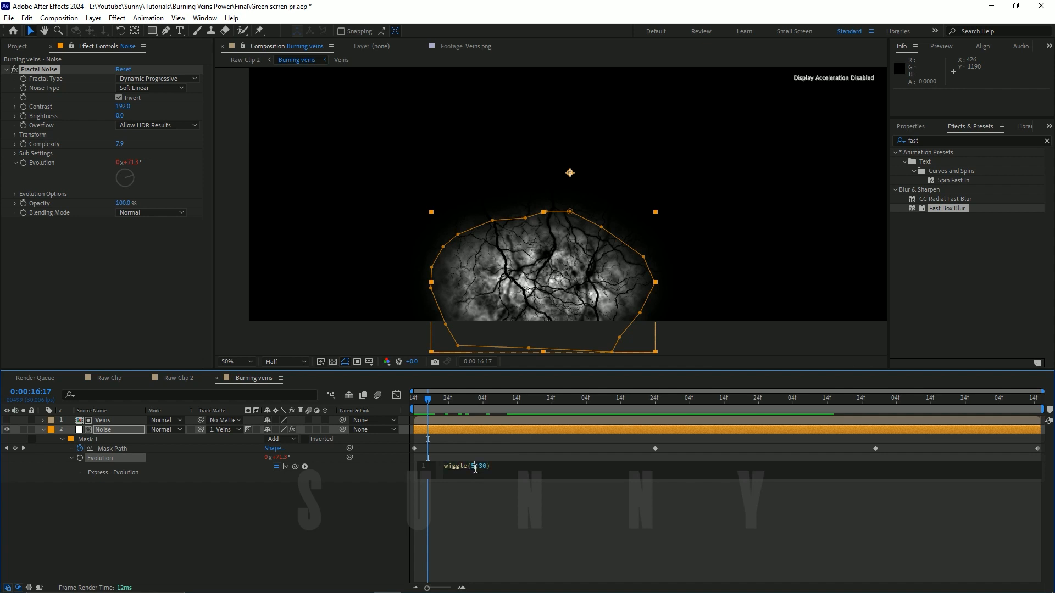
{"action": "key", "text": "KP_Enter"}
Step: Play back the Burning veins composition to check the slower wiggle(2,30) noise motion
{"action": "key", "text": "space"}
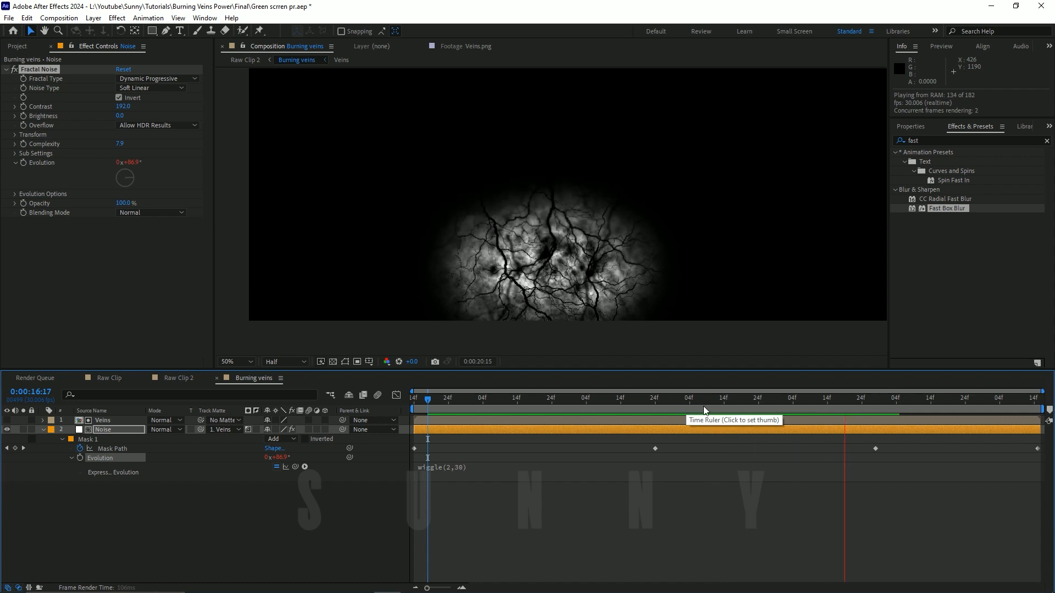
{"action": "key", "text": "space"}
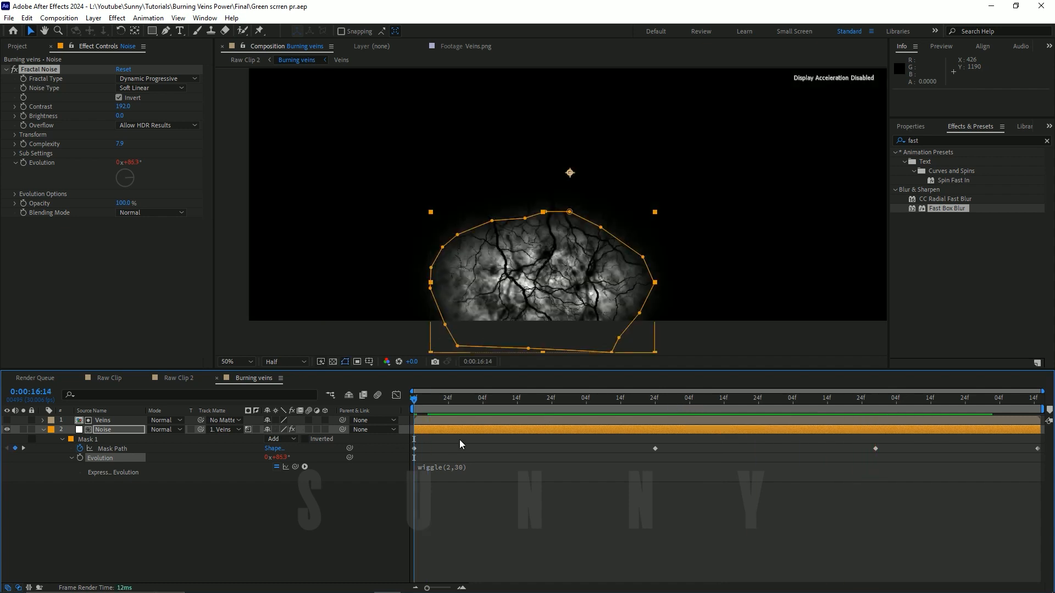
{"action": "key", "text": "space"}
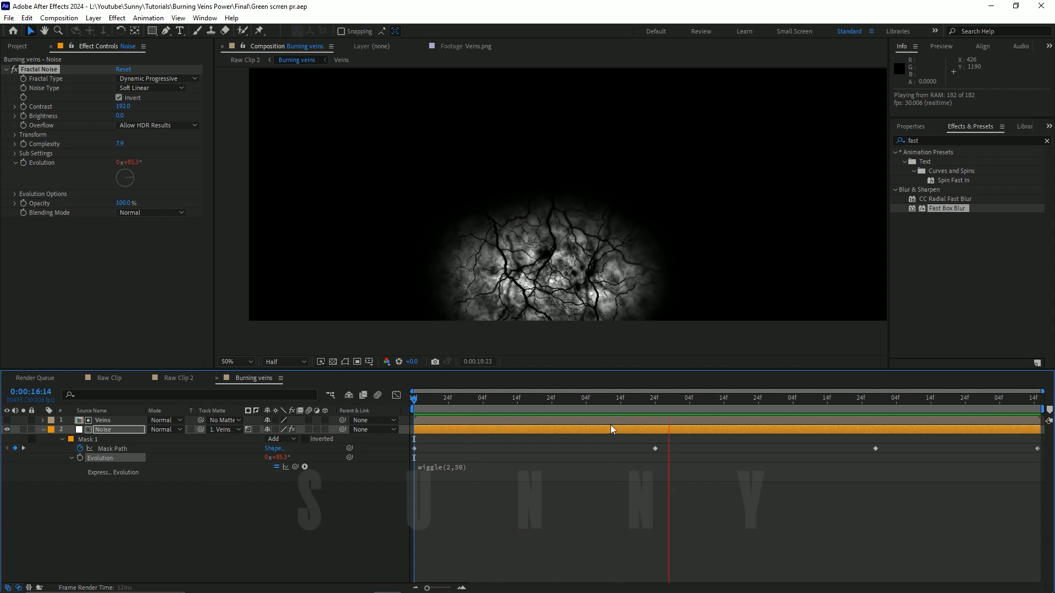
{"action": "key", "text": "space"}
{"action": "left_click_drag", "start_coordinate": [874, 413], "coordinate": [324, 417]}
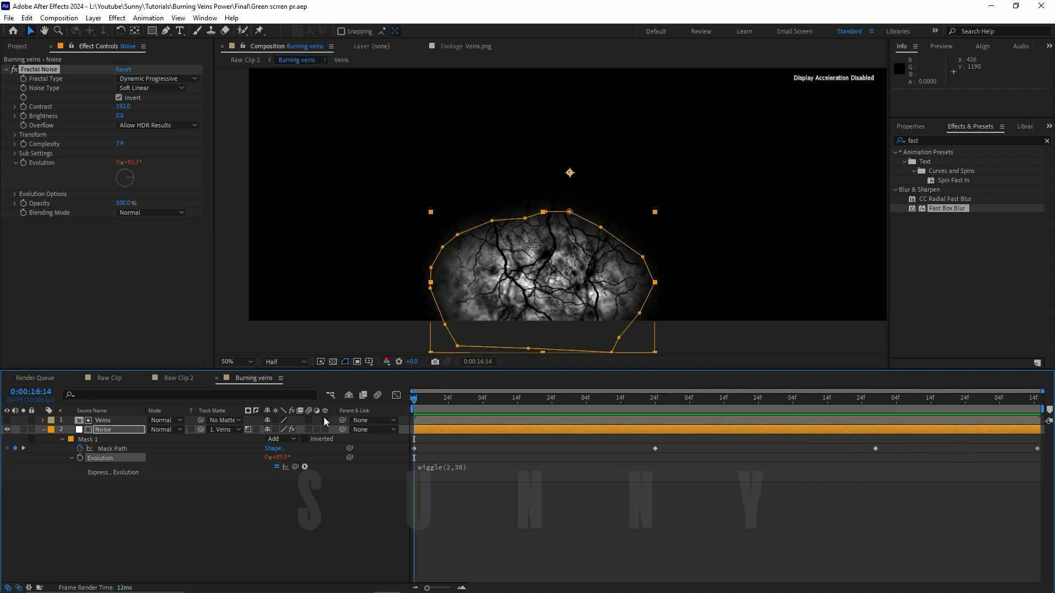
Step: Collapse the Noise layer's properties and review the burning veins on the back in Raw Clip 2, ending at 0:00:21:19
{"action": "left_click", "coordinate": [44, 428]}
{"action": "left_click", "coordinate": [144, 474]}
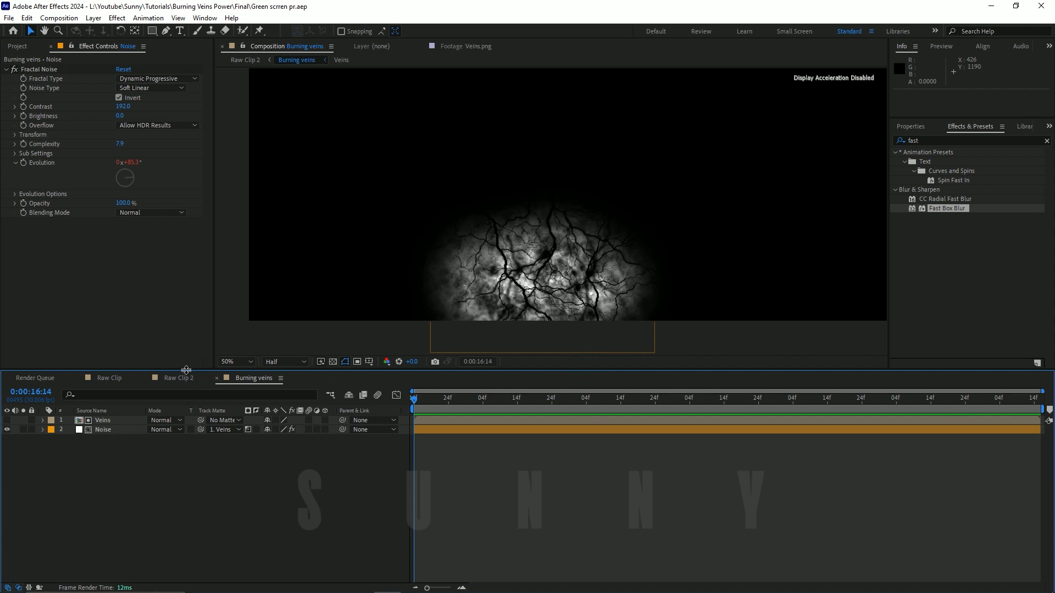
{"action": "left_click", "coordinate": [178, 378]}
{"action": "left_click_drag", "start_coordinate": [427, 398], "coordinate": [364, 414]}
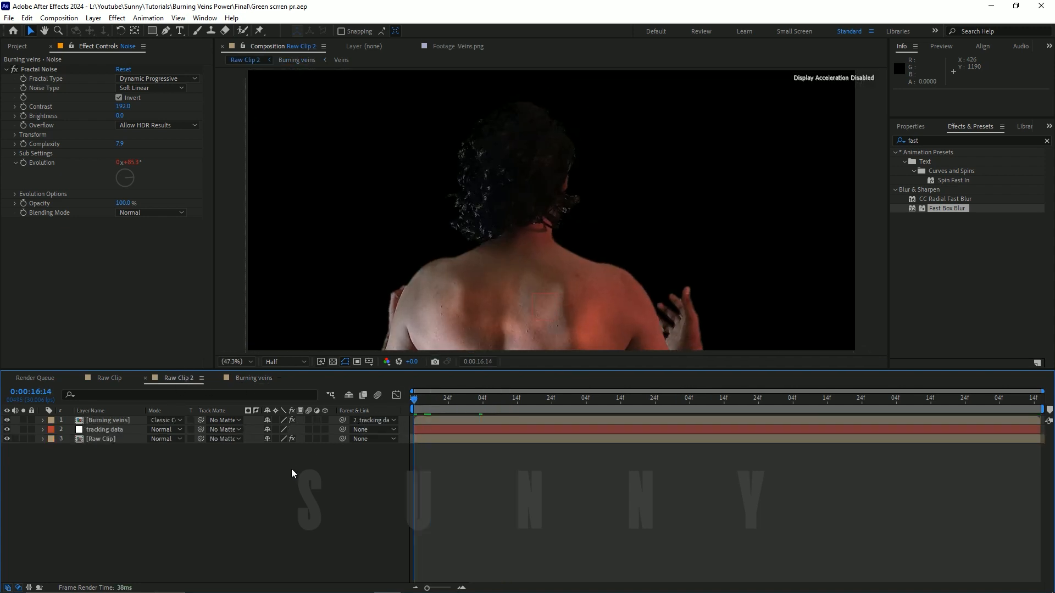
{"action": "key", "text": "space"}
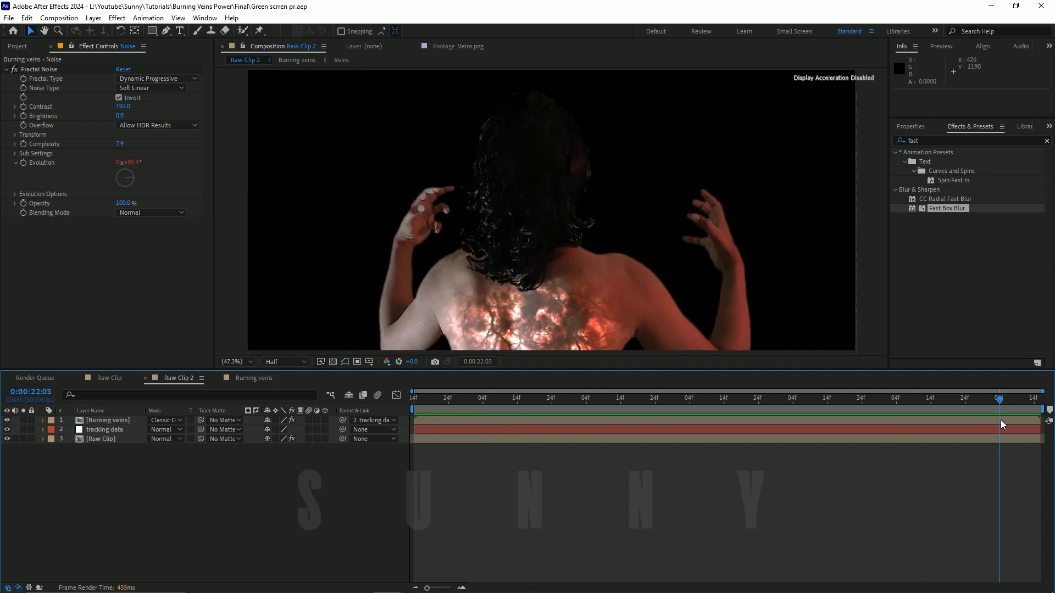
{"action": "mouse_move", "coordinate": [676, 438]}
{"action": "left_mouse_down"}
{"action": "mouse_move", "coordinate": [1009, 441]}
{"action": "mouse_move", "coordinate": [684, 424]}
{"action": "mouse_move", "coordinate": [882, 423]}
{"action": "mouse_move", "coordinate": [961, 431]}
{"action": "mouse_move", "coordinate": [689, 430]}
{"action": "left_mouse_up"}
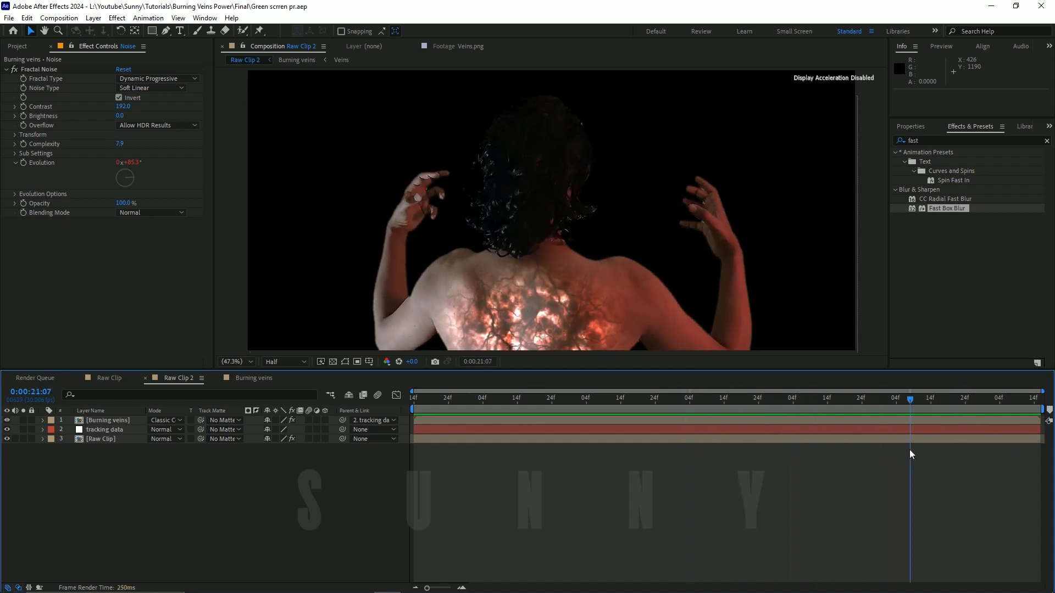
{"action": "mouse_move", "coordinate": [909, 449]}
{"action": "left_mouse_down"}
{"action": "mouse_move", "coordinate": [414, 427]}
{"action": "mouse_move", "coordinate": [419, 407]}
{"action": "mouse_move", "coordinate": [1030, 440]}
{"action": "mouse_move", "coordinate": [374, 418]}
{"action": "mouse_move", "coordinate": [809, 433]}
{"action": "mouse_move", "coordinate": [907, 413]}
{"action": "mouse_move", "coordinate": [567, 413]}
{"action": "mouse_move", "coordinate": [771, 434]}
{"action": "mouse_move", "coordinate": [425, 429]}
{"action": "mouse_move", "coordinate": [935, 425]}
{"action": "mouse_move", "coordinate": [801, 440]}
{"action": "mouse_move", "coordinate": [786, 438]}
{"action": "mouse_move", "coordinate": [1013, 430]}
{"action": "mouse_move", "coordinate": [427, 434]}
{"action": "mouse_move", "coordinate": [855, 440]}
{"action": "mouse_move", "coordinate": [950, 426]}
{"action": "left_mouse_up"}
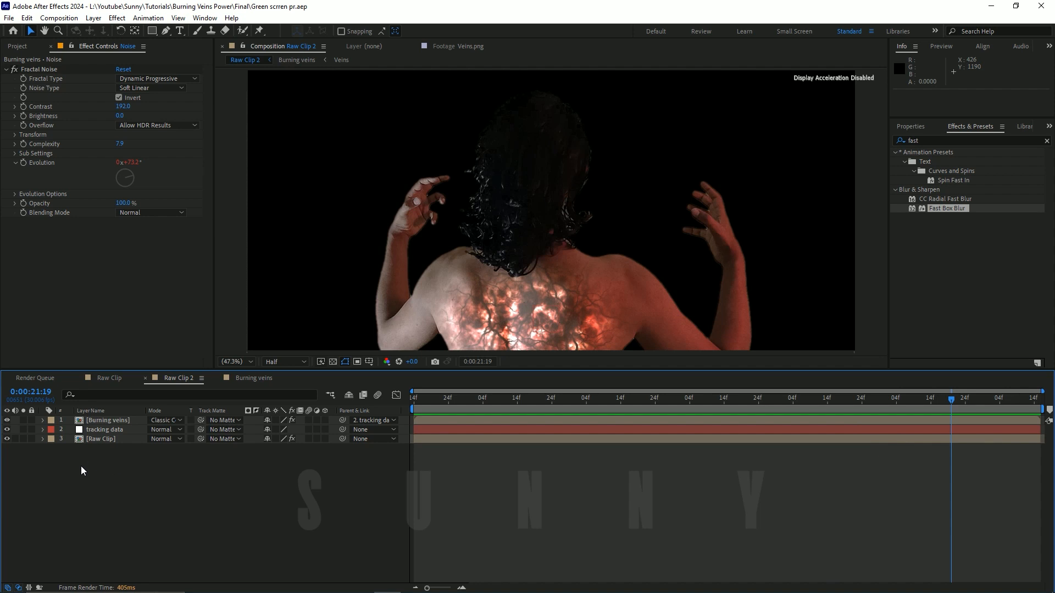
Step: Add an adjustment layer above all layers in Raw Clip 2 and name it cc
{"action": "left_click", "coordinate": [93, 18]}
{"action": "mouse_move", "coordinate": [154, 31]}
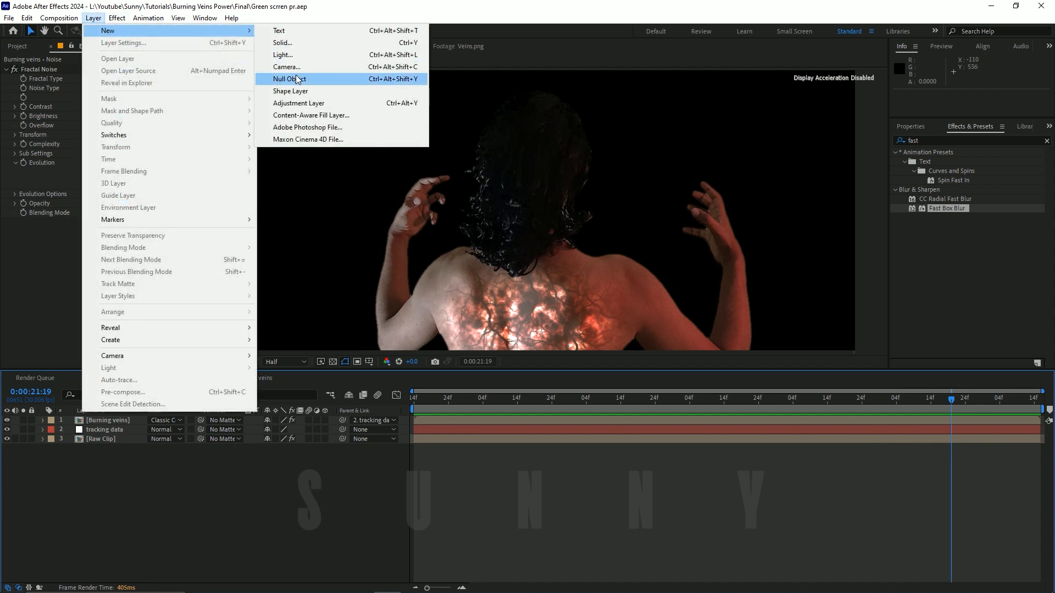
{"action": "left_click", "coordinate": [299, 103]}
{"action": "key", "text": "Return"}
{"action": "type", "text": "c"}
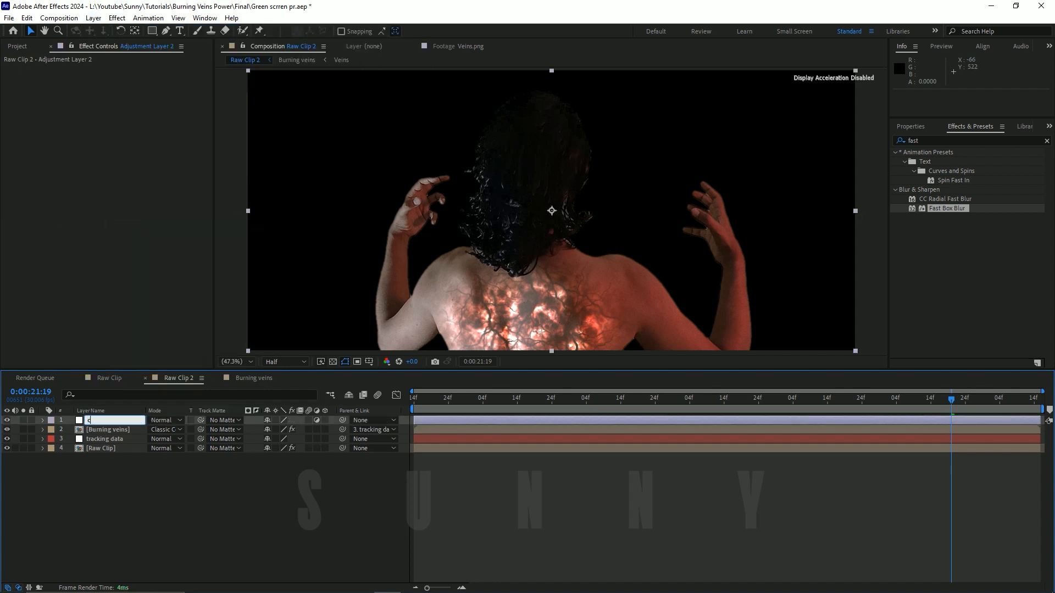
{"action": "type", "text": "c"}
{"action": "key", "text": "Return"}
Step: Apply Curves to the cc layer and bend the RGB curve into a gentle S with darker shadows and slightly brighter highlights
{"action": "key", "text": "ctrl+space"}
{"action": "type", "text": "curv"}
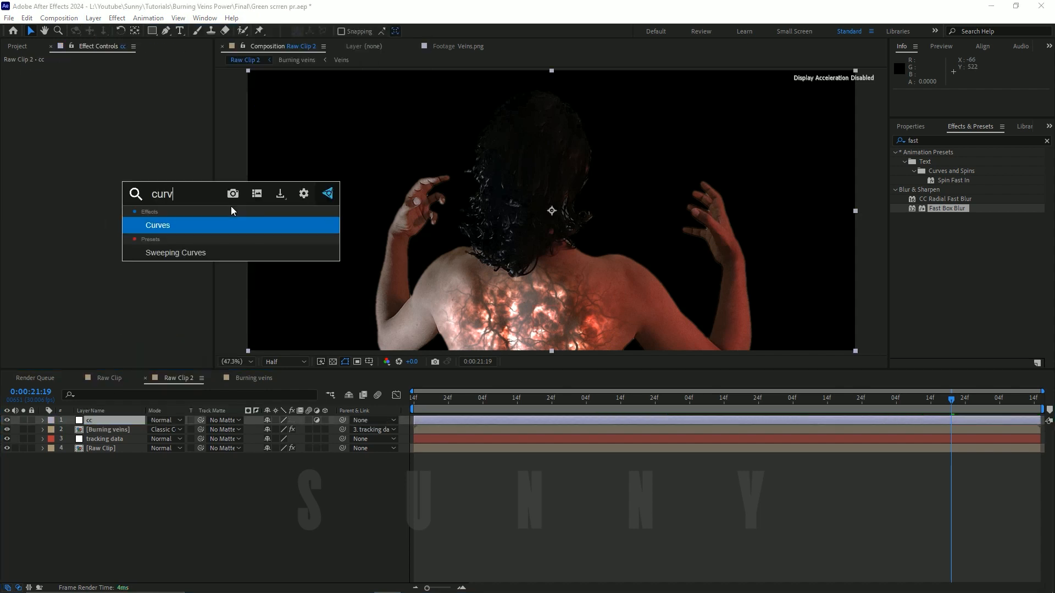
{"action": "key", "text": "Return"}
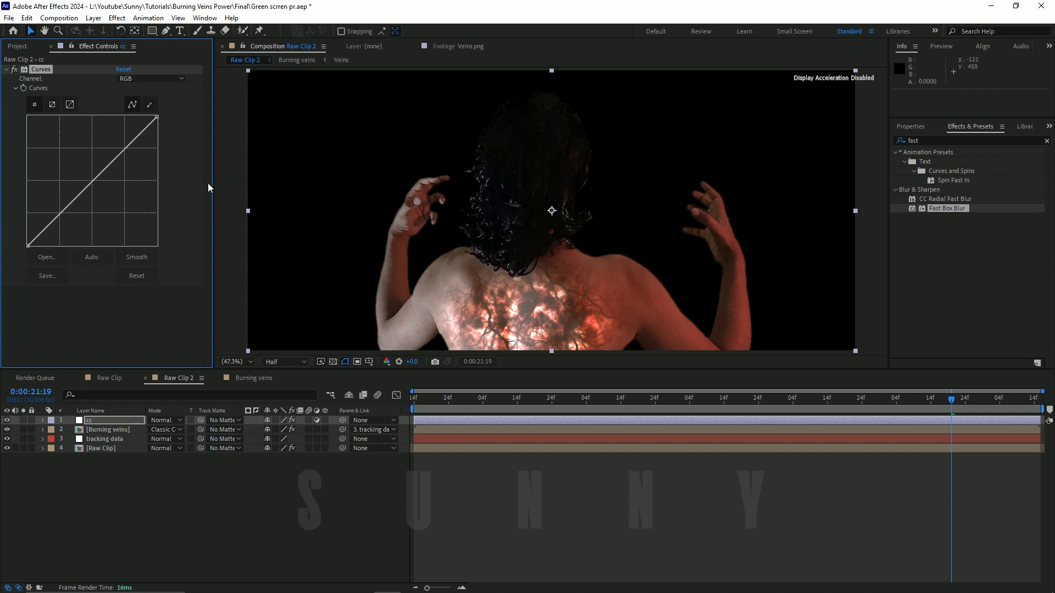
{"action": "left_click_drag", "start_coordinate": [214, 182], "coordinate": [221, 183]}
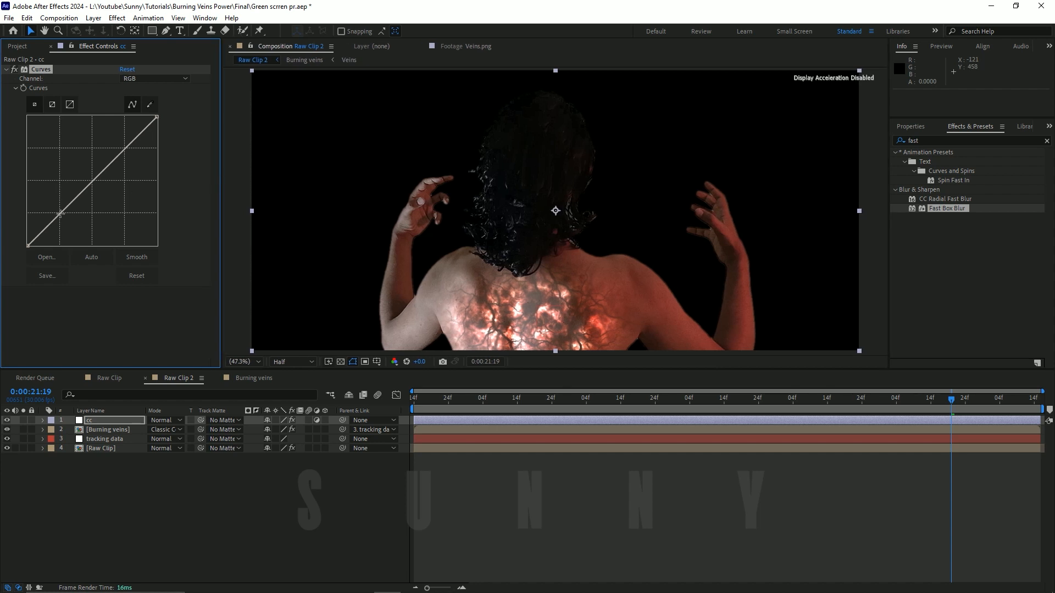
{"action": "left_click_drag", "start_coordinate": [60, 213], "coordinate": [63, 219]}
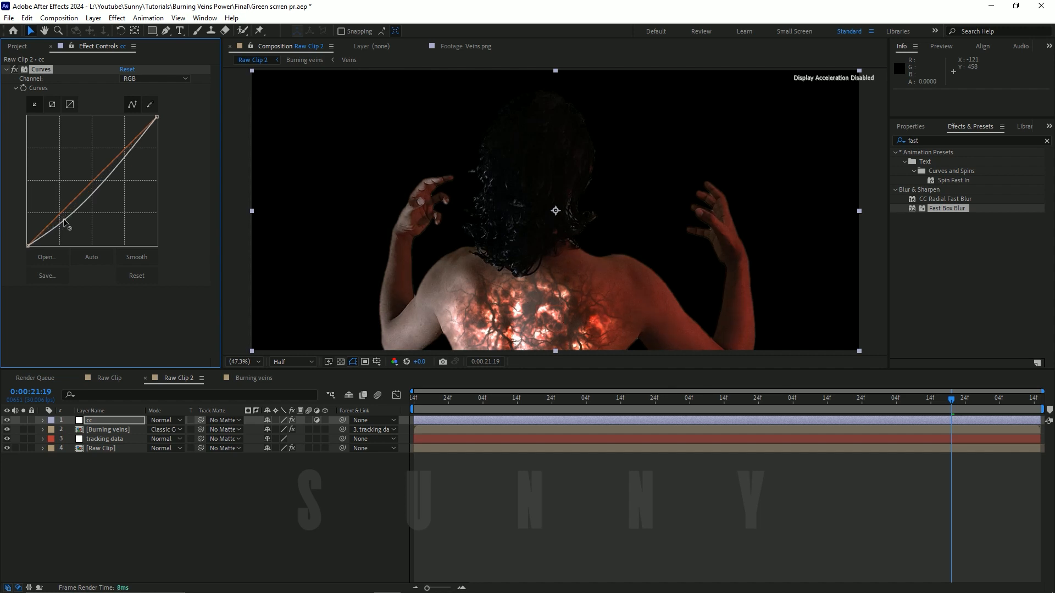
{"action": "left_click_drag", "start_coordinate": [116, 145], "coordinate": [128, 145]}
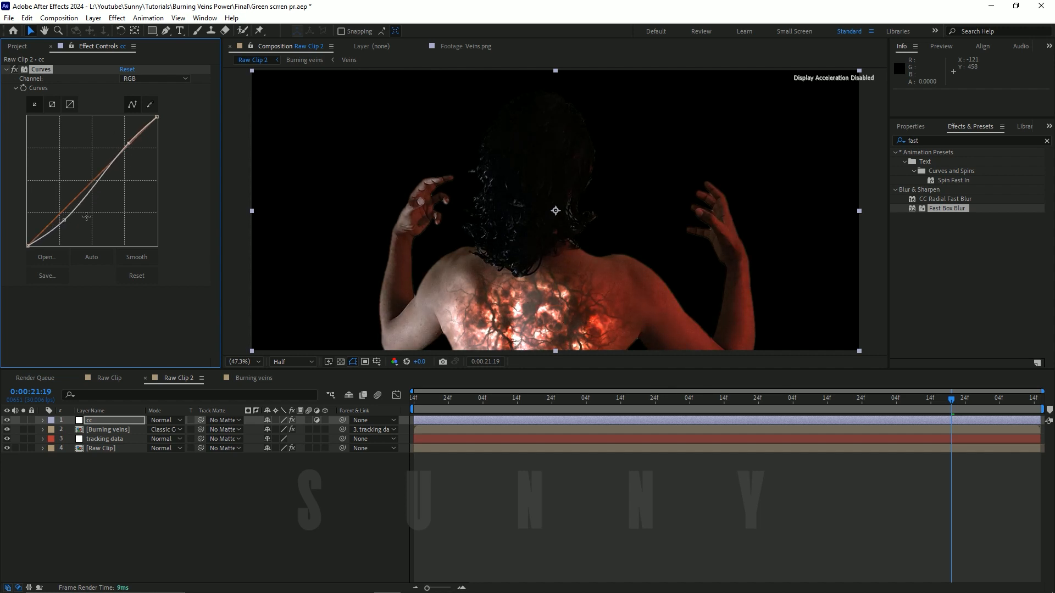
{"action": "left_click_drag", "start_coordinate": [65, 221], "coordinate": [61, 225]}
Step: On the cc layer's Red curve, lower the shadows slightly, raise the highlights slightly, and deselect the layer
{"action": "left_click", "coordinate": [160, 79]}
{"action": "left_click", "coordinate": [168, 105]}
{"action": "left_click_drag", "start_coordinate": [124, 147], "coordinate": [125, 146]}
{"action": "left_click_drag", "start_coordinate": [55, 214], "coordinate": [58, 215]}
{"action": "left_click_drag", "start_coordinate": [125, 146], "coordinate": [127, 145]}
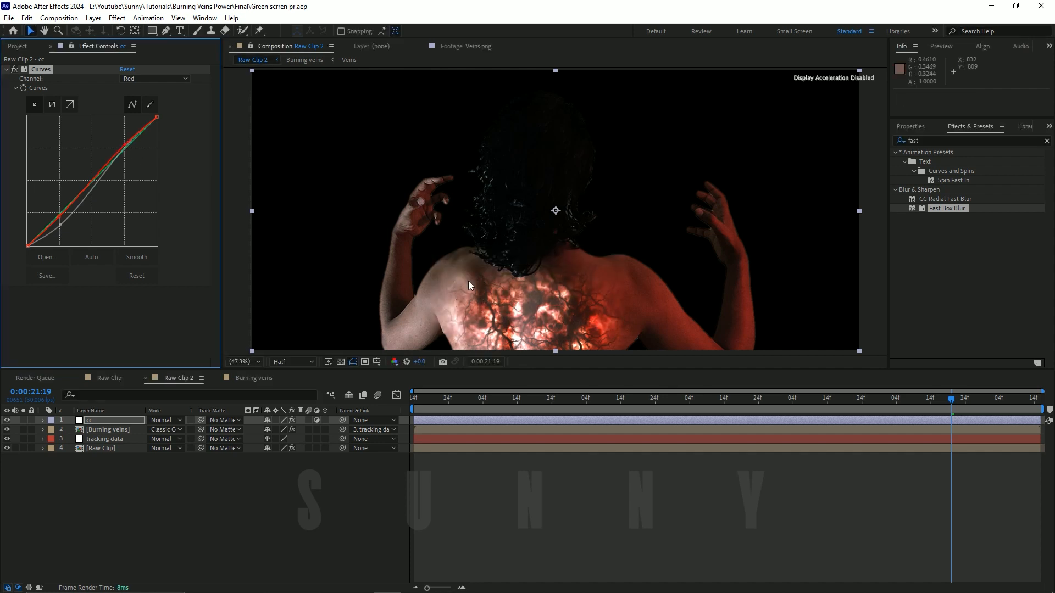
{"action": "left_click", "coordinate": [277, 468]}
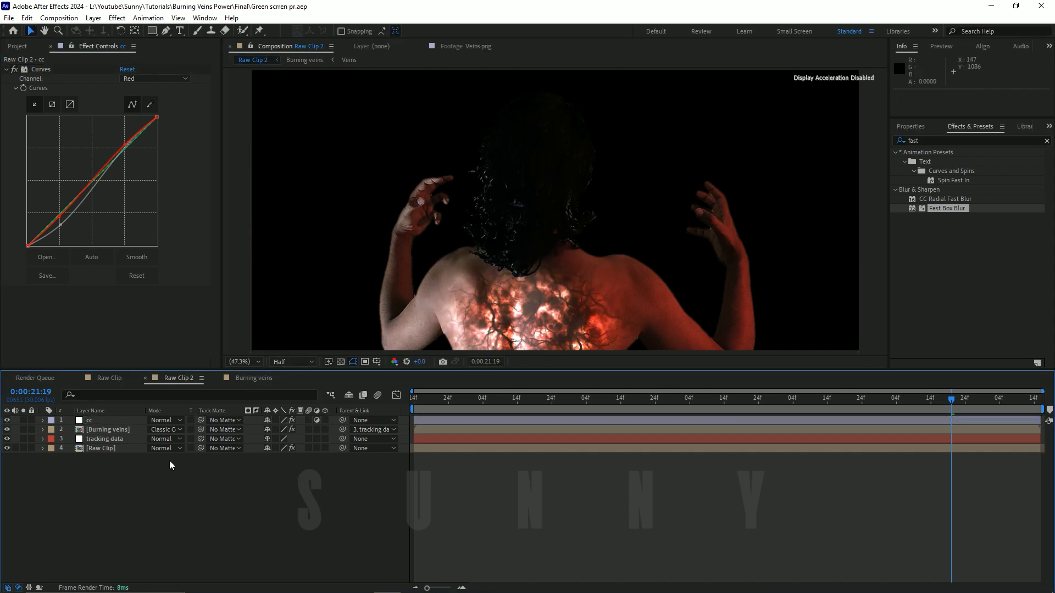
Step: Compare the Burning veins layer with its first Curves effect off and on, reduce that effect's Red curve boost, and save the project
{"action": "left_click", "coordinate": [124, 430]}
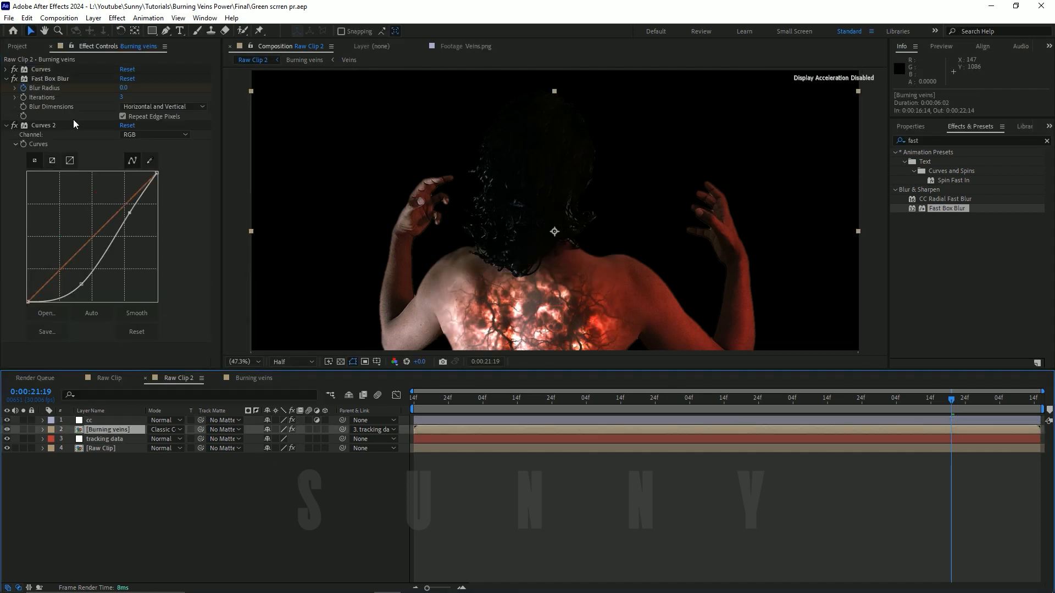
{"action": "left_click", "coordinate": [14, 70]}
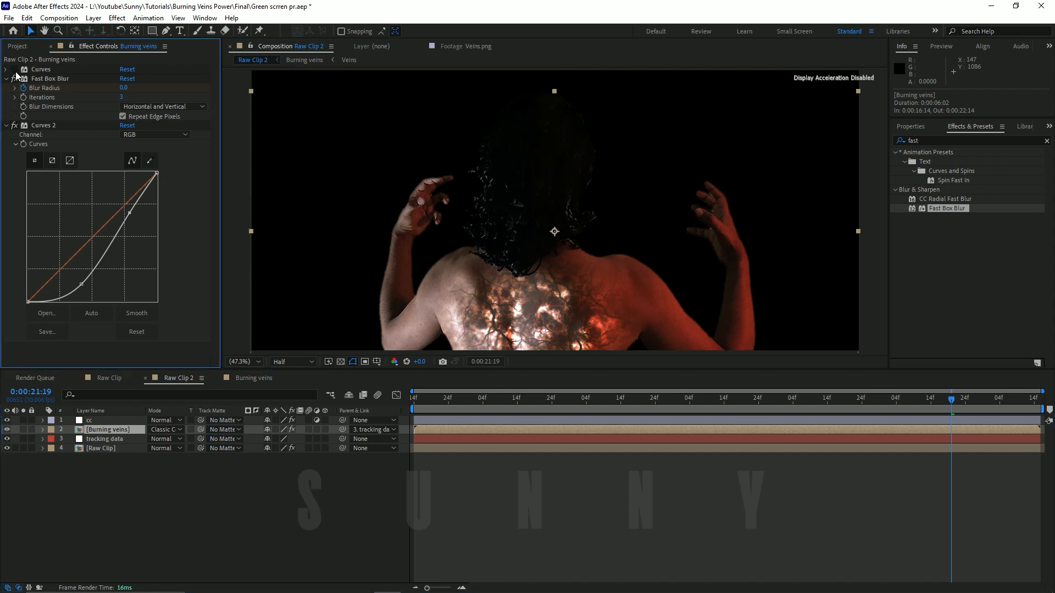
{"action": "left_click", "coordinate": [14, 70]}
{"action": "left_click", "coordinate": [6, 70]}
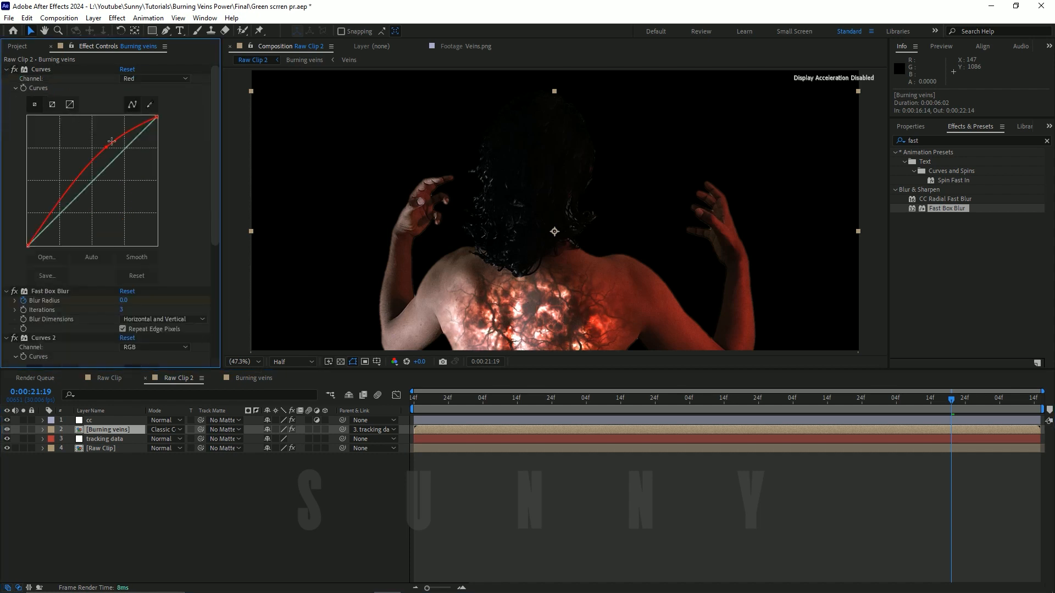
{"action": "left_click_drag", "start_coordinate": [104, 149], "coordinate": [101, 157]}
{"action": "key", "text": "ctrl+s"}
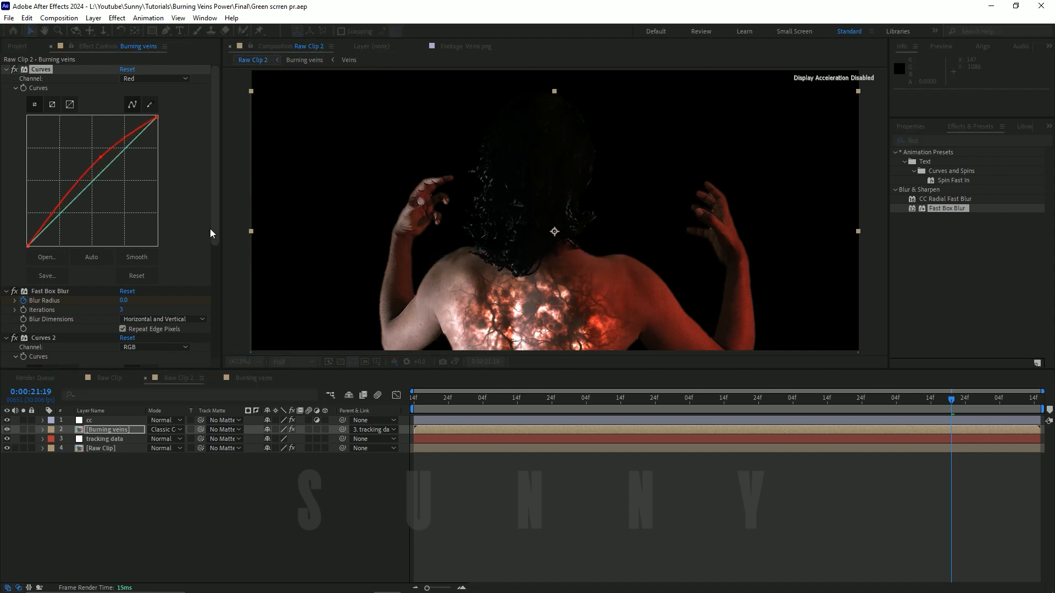
Step: Scrub Raw Clip 2 from the start to 0:00:19:24 to check the graded veins reveal
{"action": "left_click_drag", "start_coordinate": [460, 399], "coordinate": [406, 404]}
{"action": "left_click", "coordinate": [191, 512]}
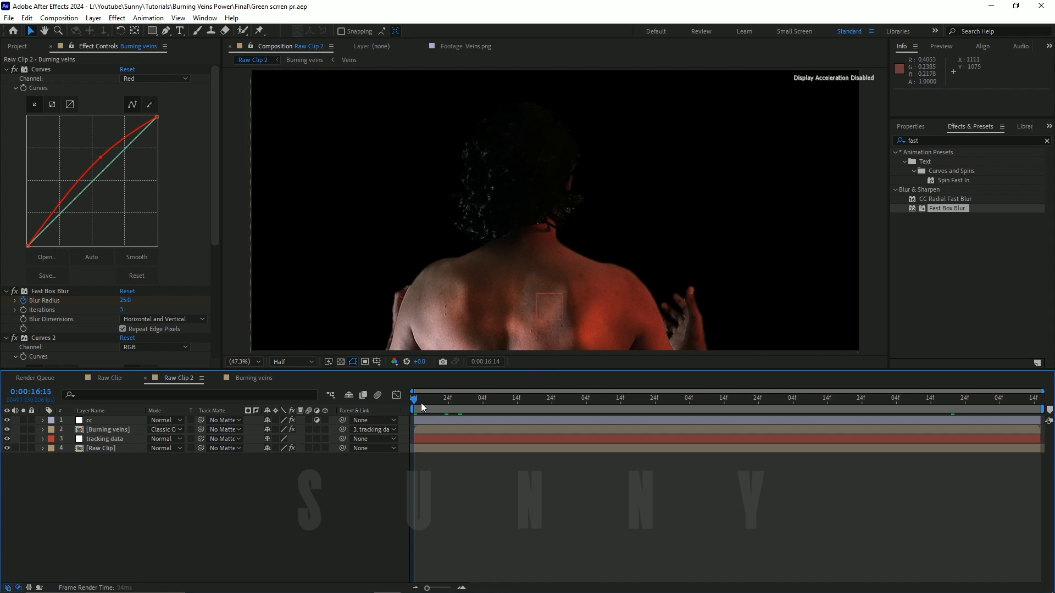
{"action": "left_click", "coordinate": [495, 321]}
{"action": "mouse_move", "coordinate": [483, 402]}
{"action": "left_mouse_down"}
{"action": "mouse_move", "coordinate": [403, 400]}
{"action": "mouse_move", "coordinate": [506, 408]}
{"action": "mouse_move", "coordinate": [762, 381]}
{"action": "left_mouse_up"}
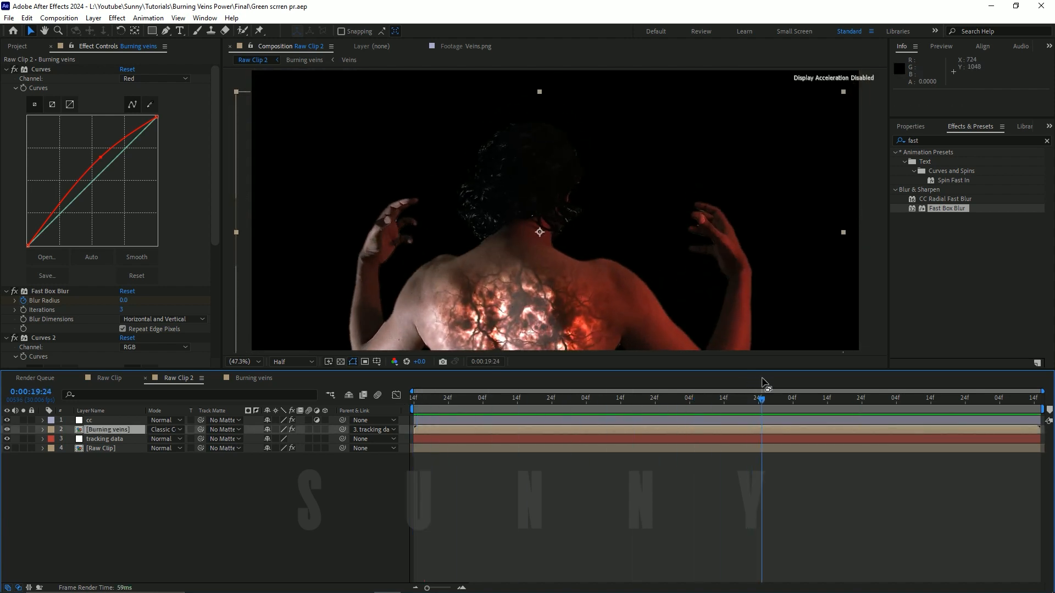